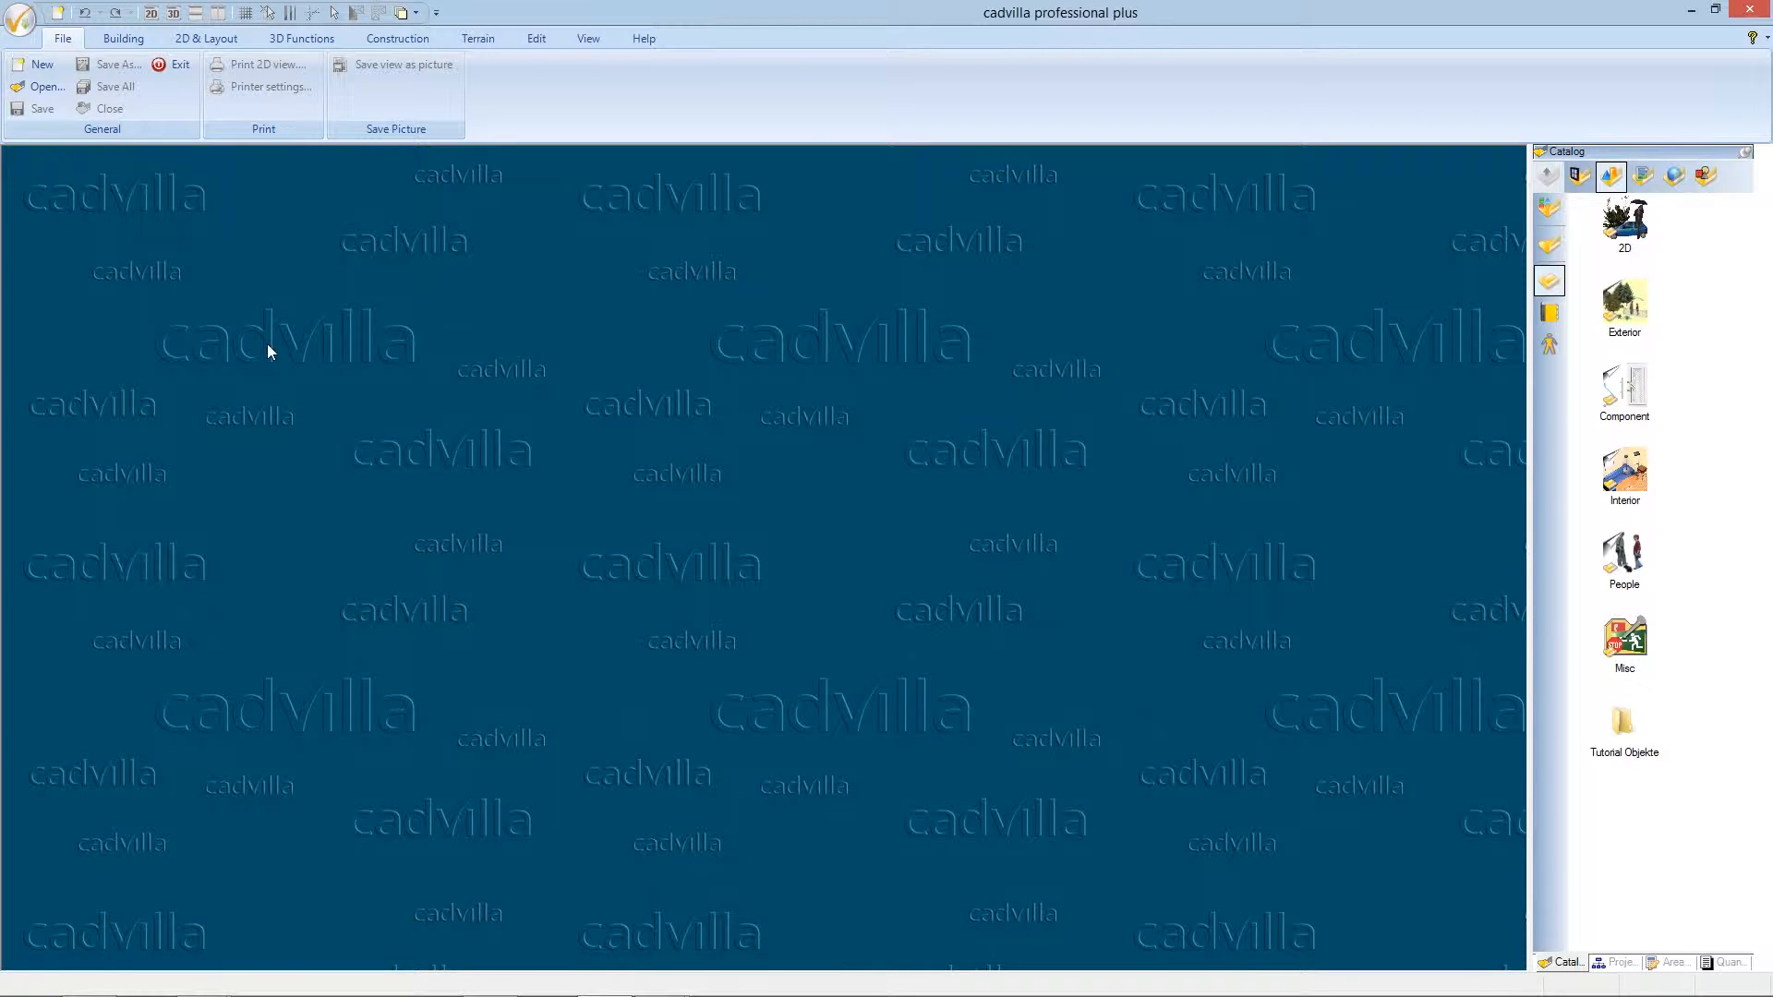
- Switch the user interface from ribbons to toolbars
{"action": "left_click", "coordinate": [27, 30]}
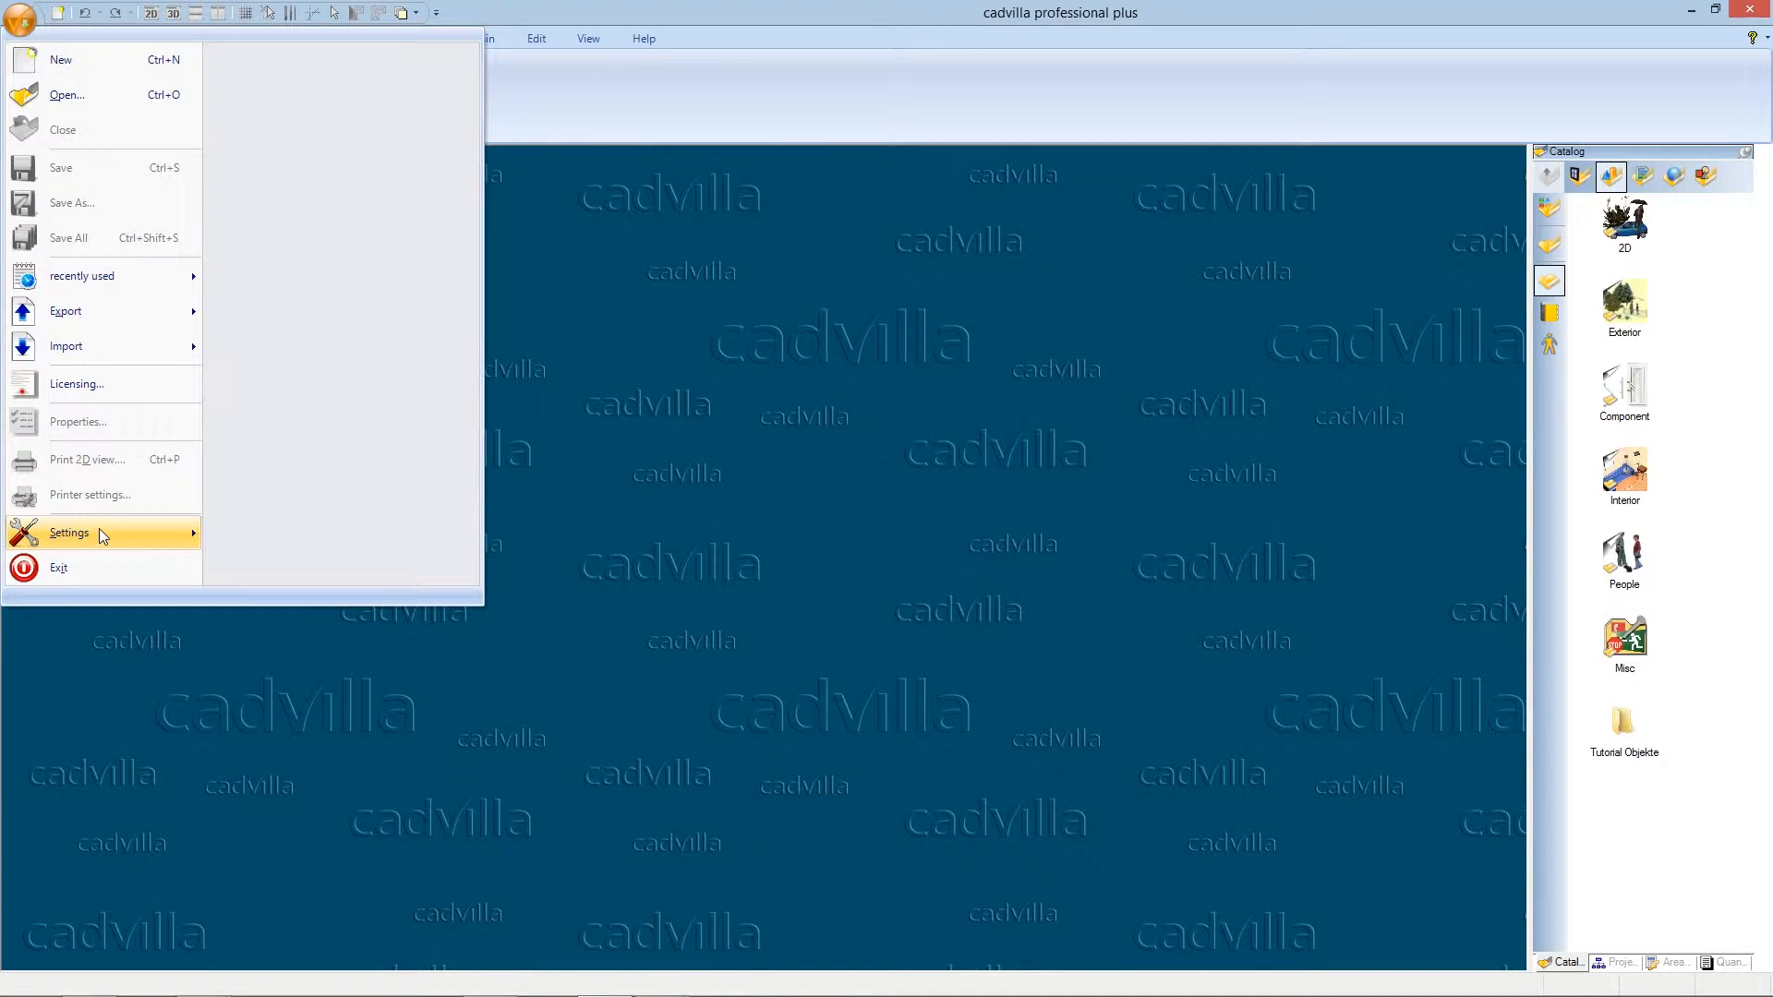
{"action": "mouse_move", "coordinate": [98, 528]}
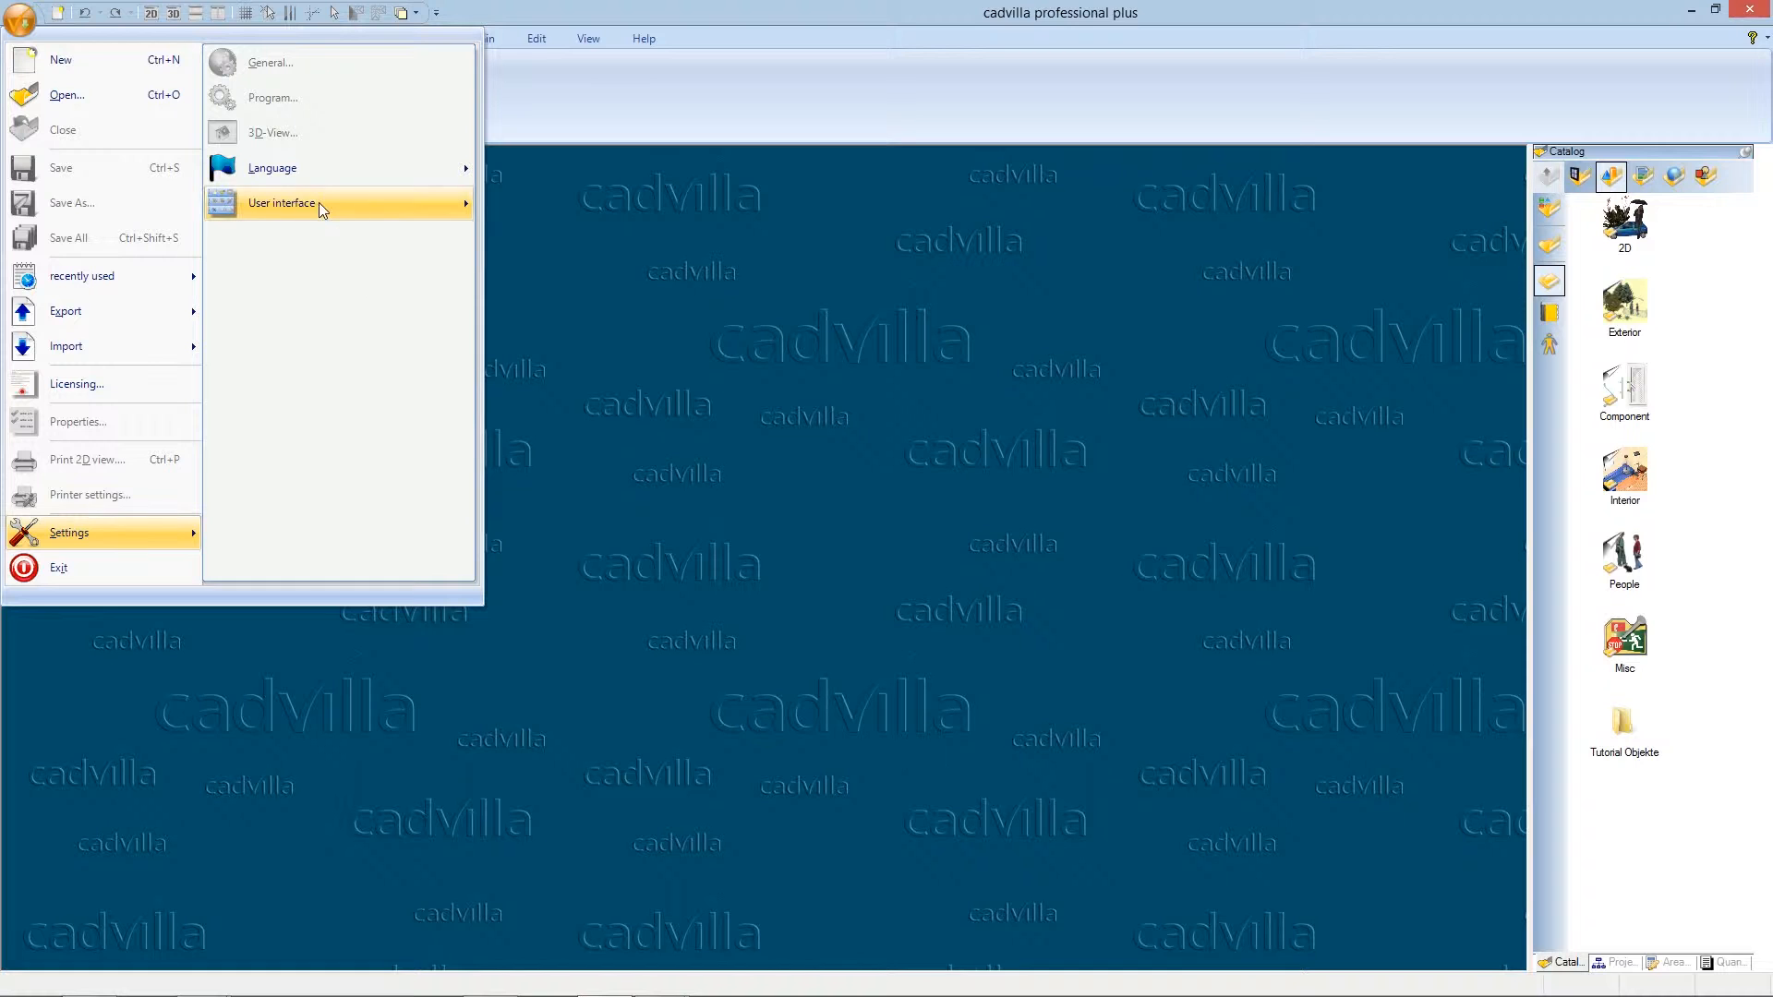
{"action": "mouse_move", "coordinate": [319, 203]}
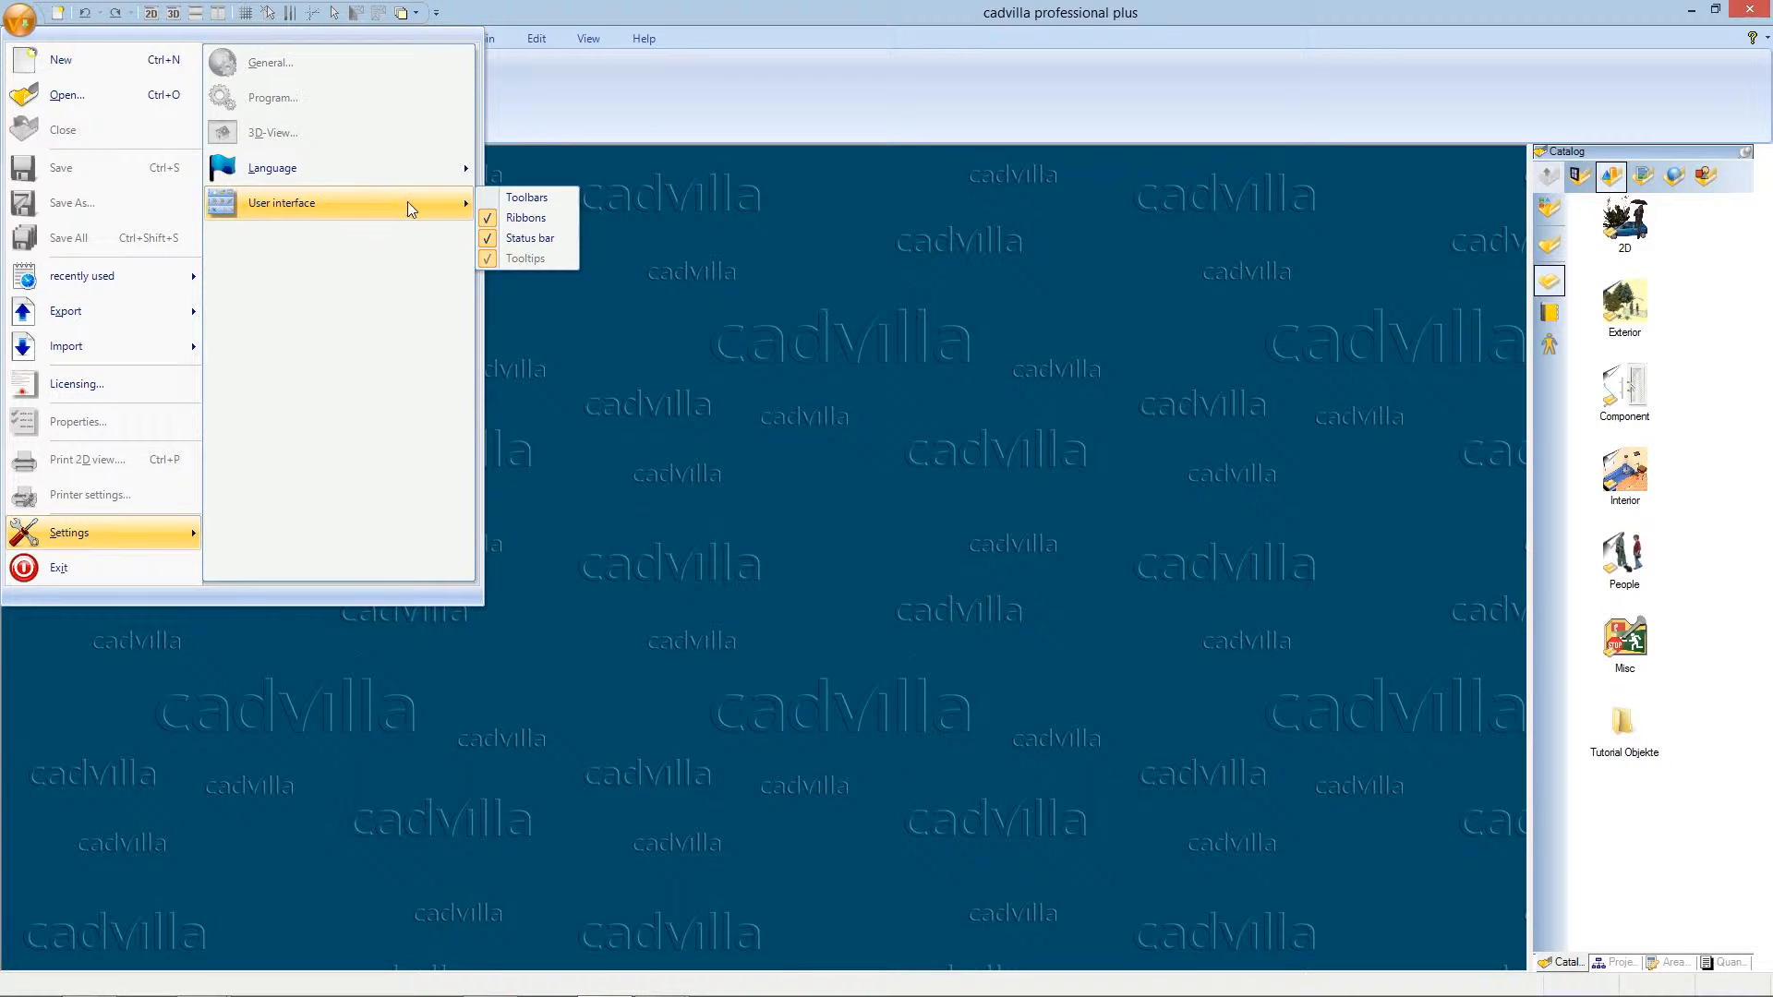
{"action": "left_click", "coordinate": [528, 197]}
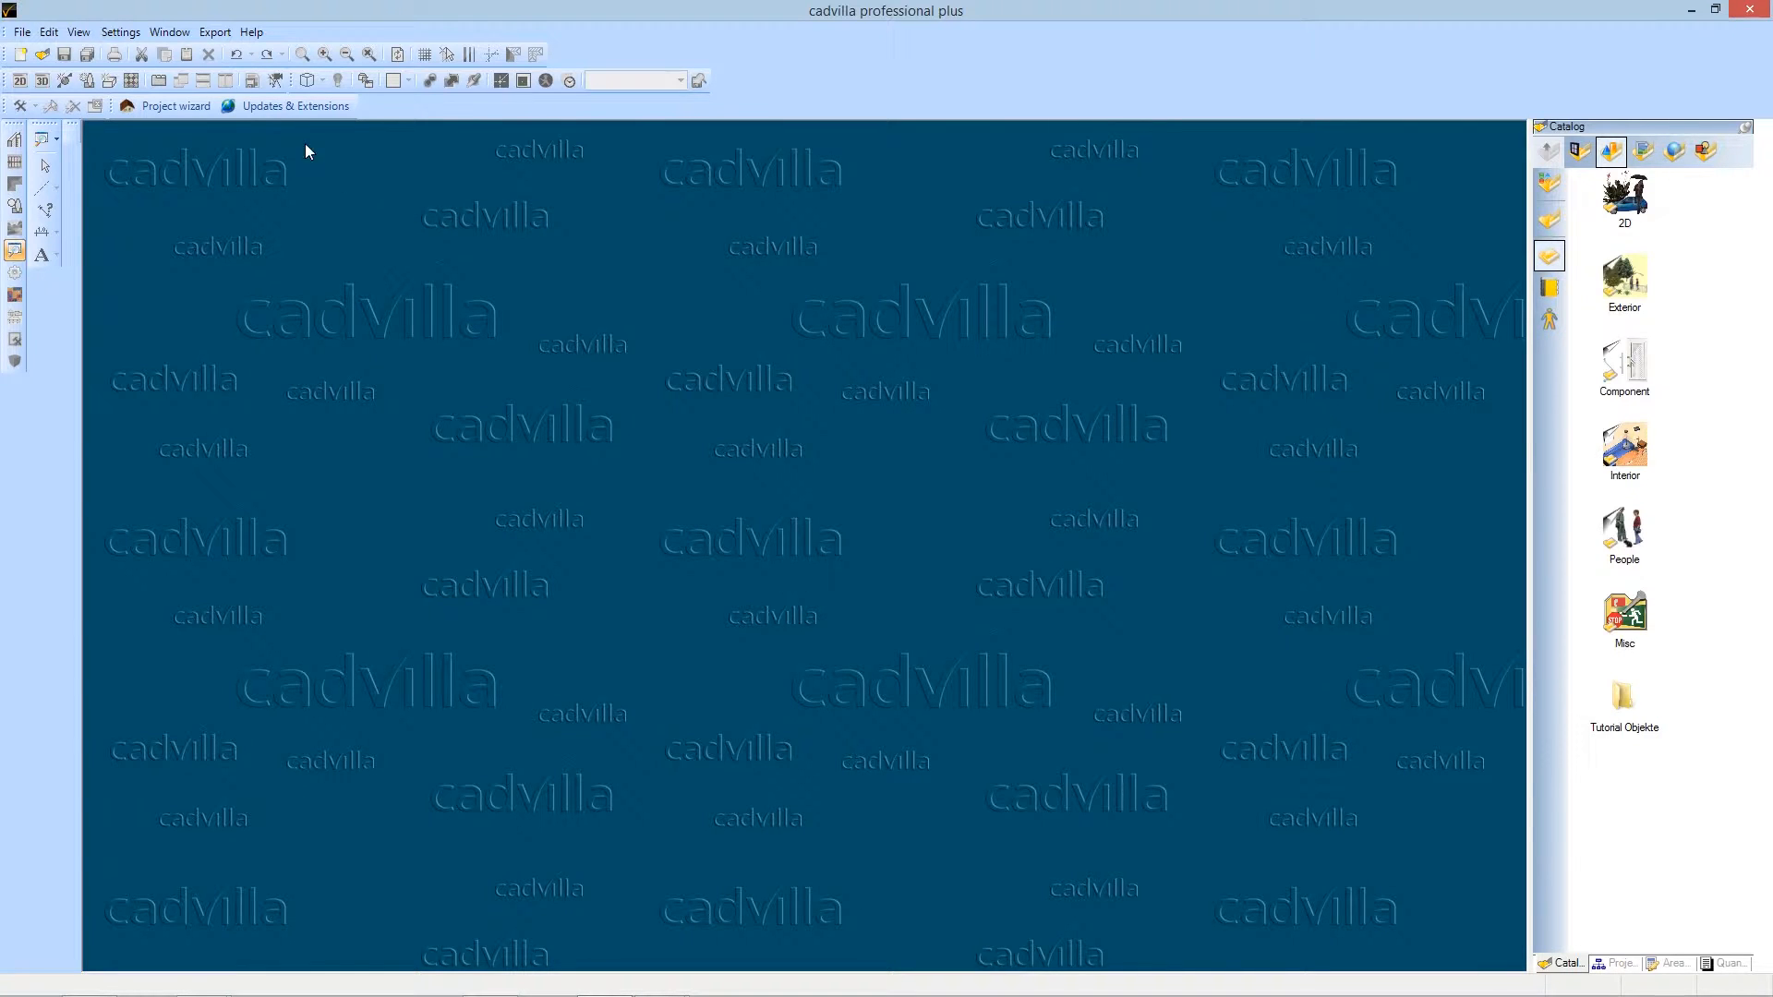
- Switch the user interface back to ribbons
{"action": "left_click", "coordinate": [130, 37]}
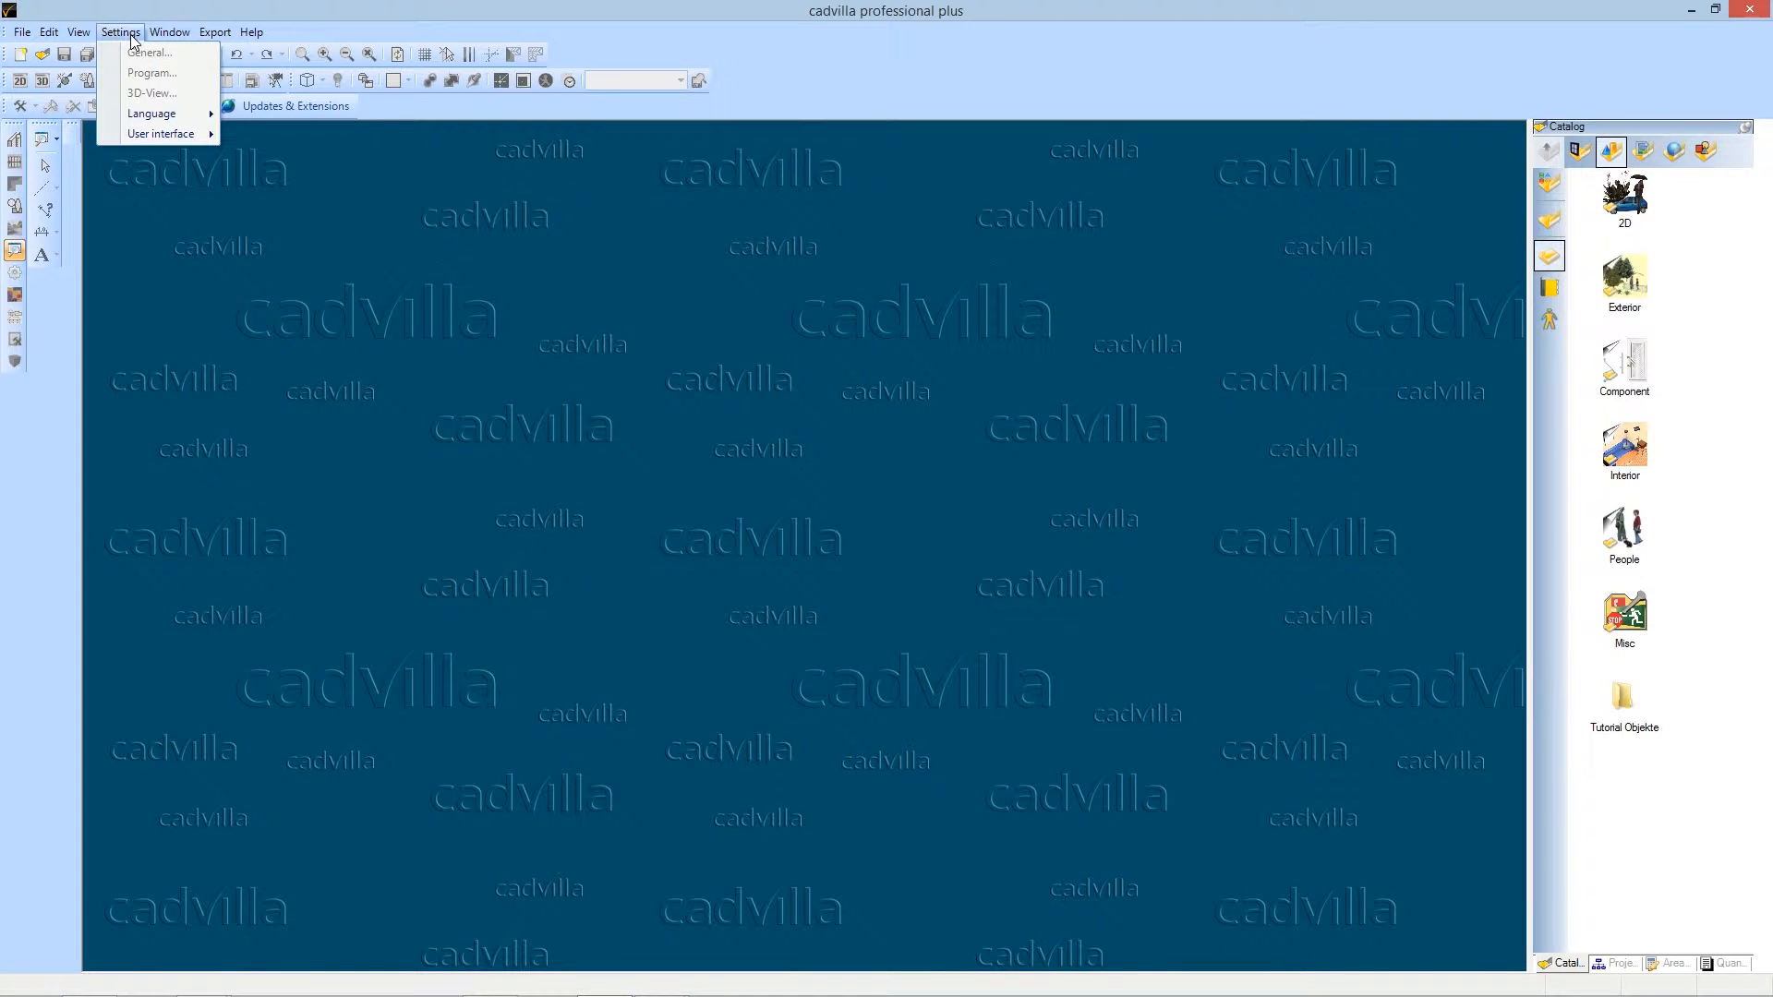
{"action": "mouse_move", "coordinate": [187, 139]}
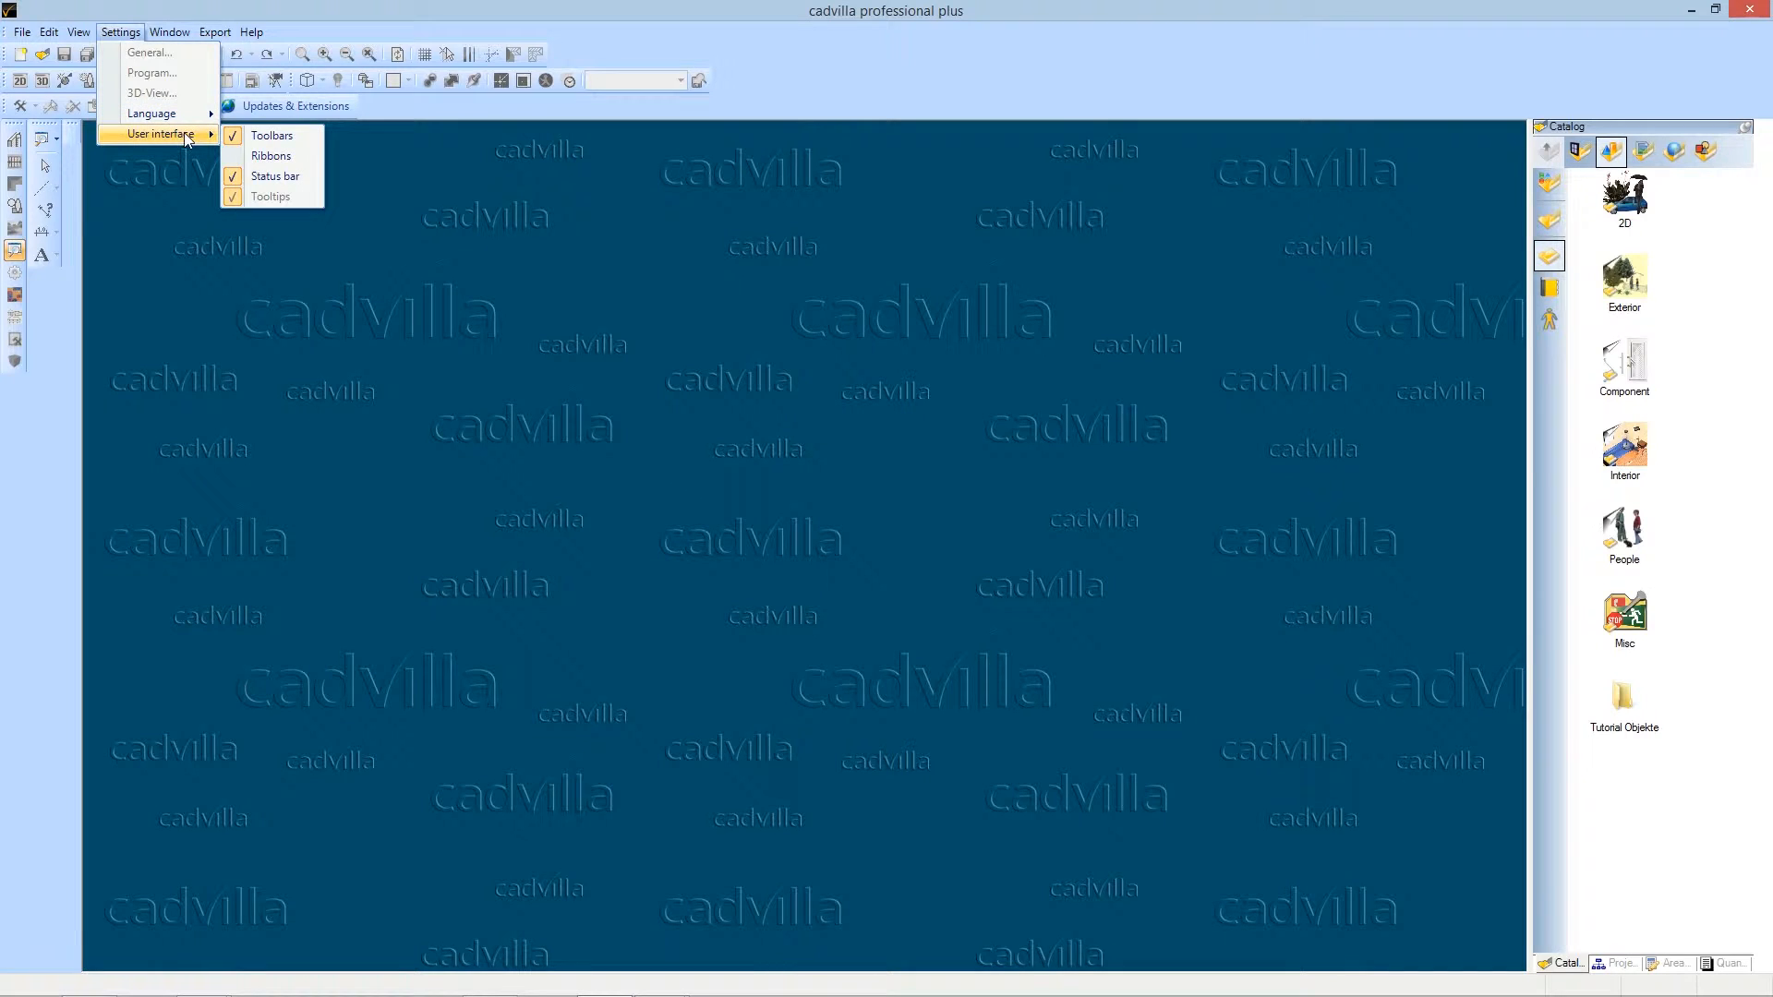
{"action": "left_click", "coordinate": [309, 157]}
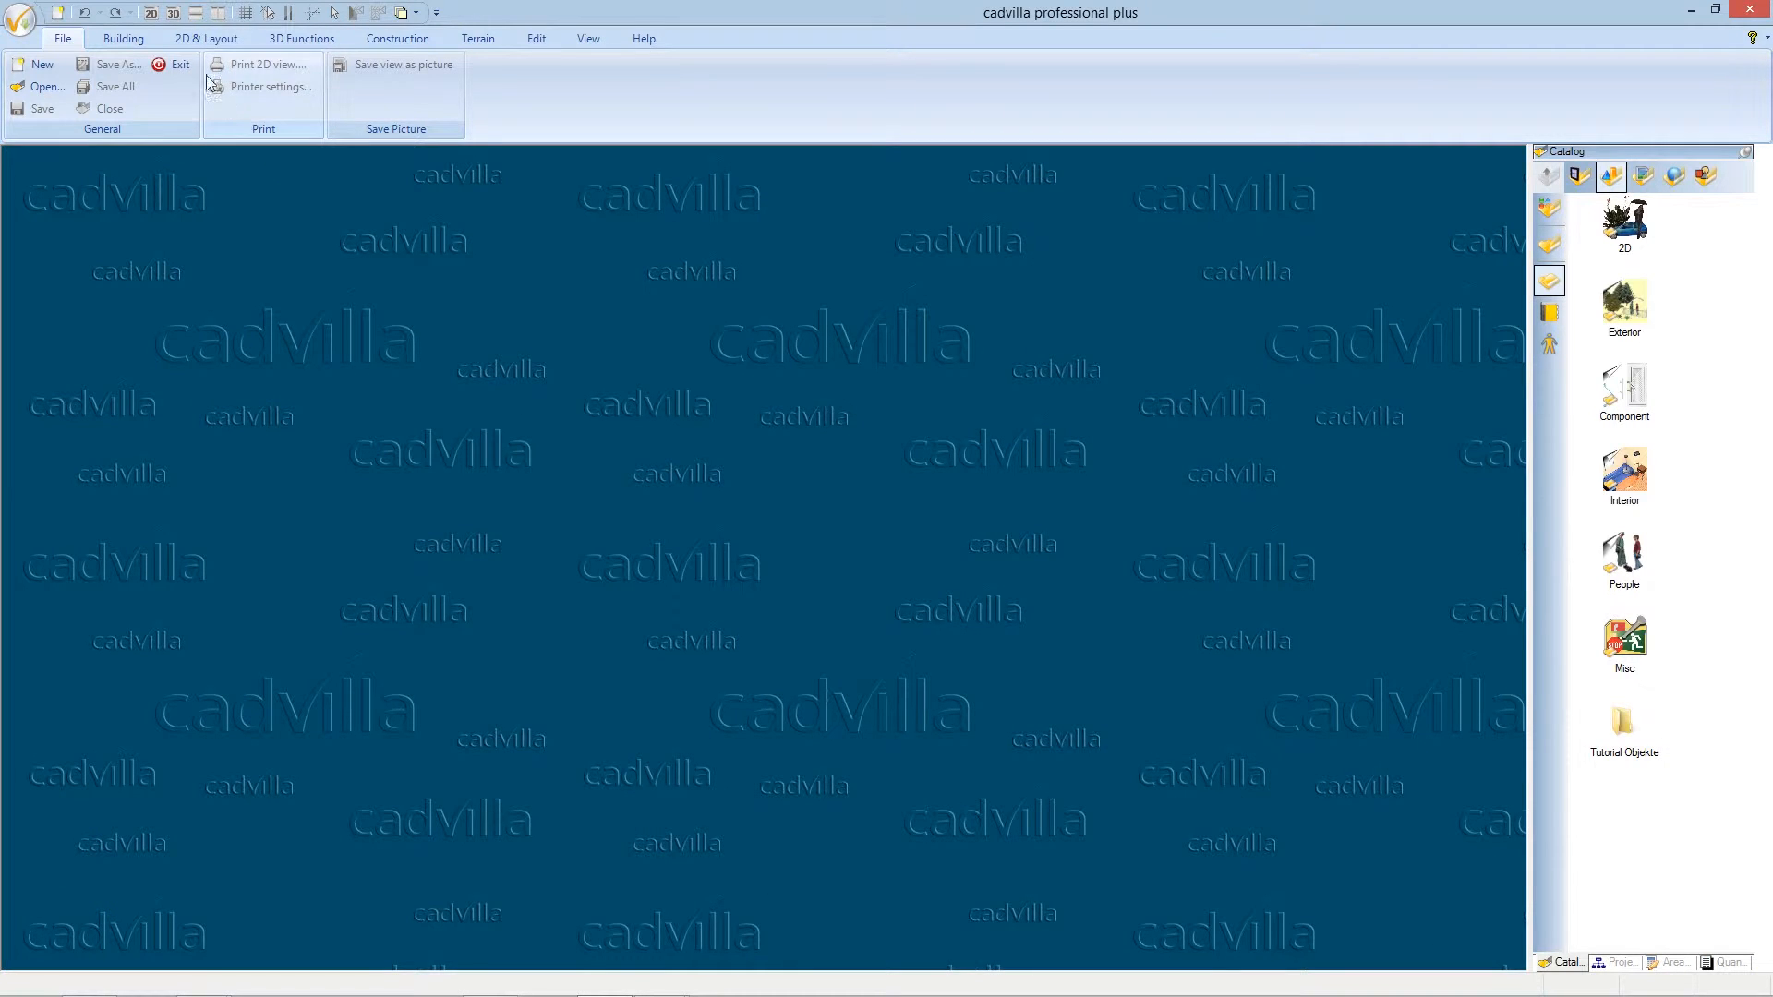
- Create a new project with its 2D view and a 3D view tiled side by side
{"action": "left_click", "coordinate": [58, 13]}
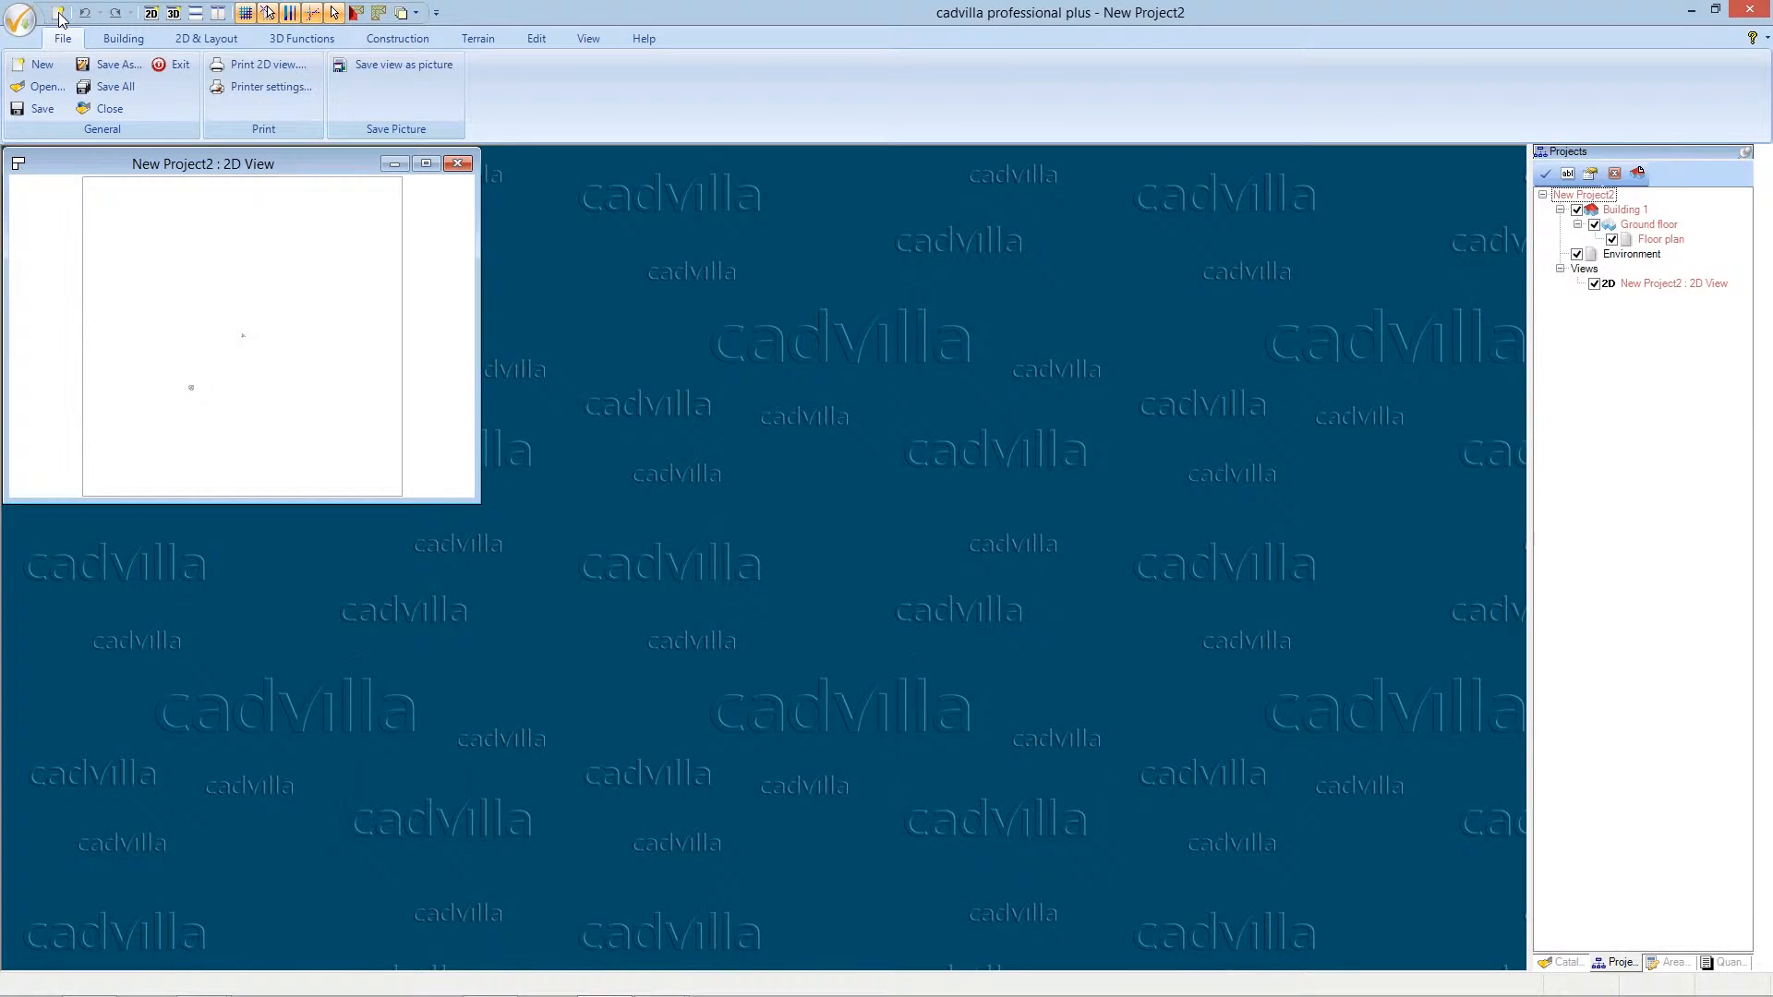
{"action": "left_click", "coordinate": [174, 15]}
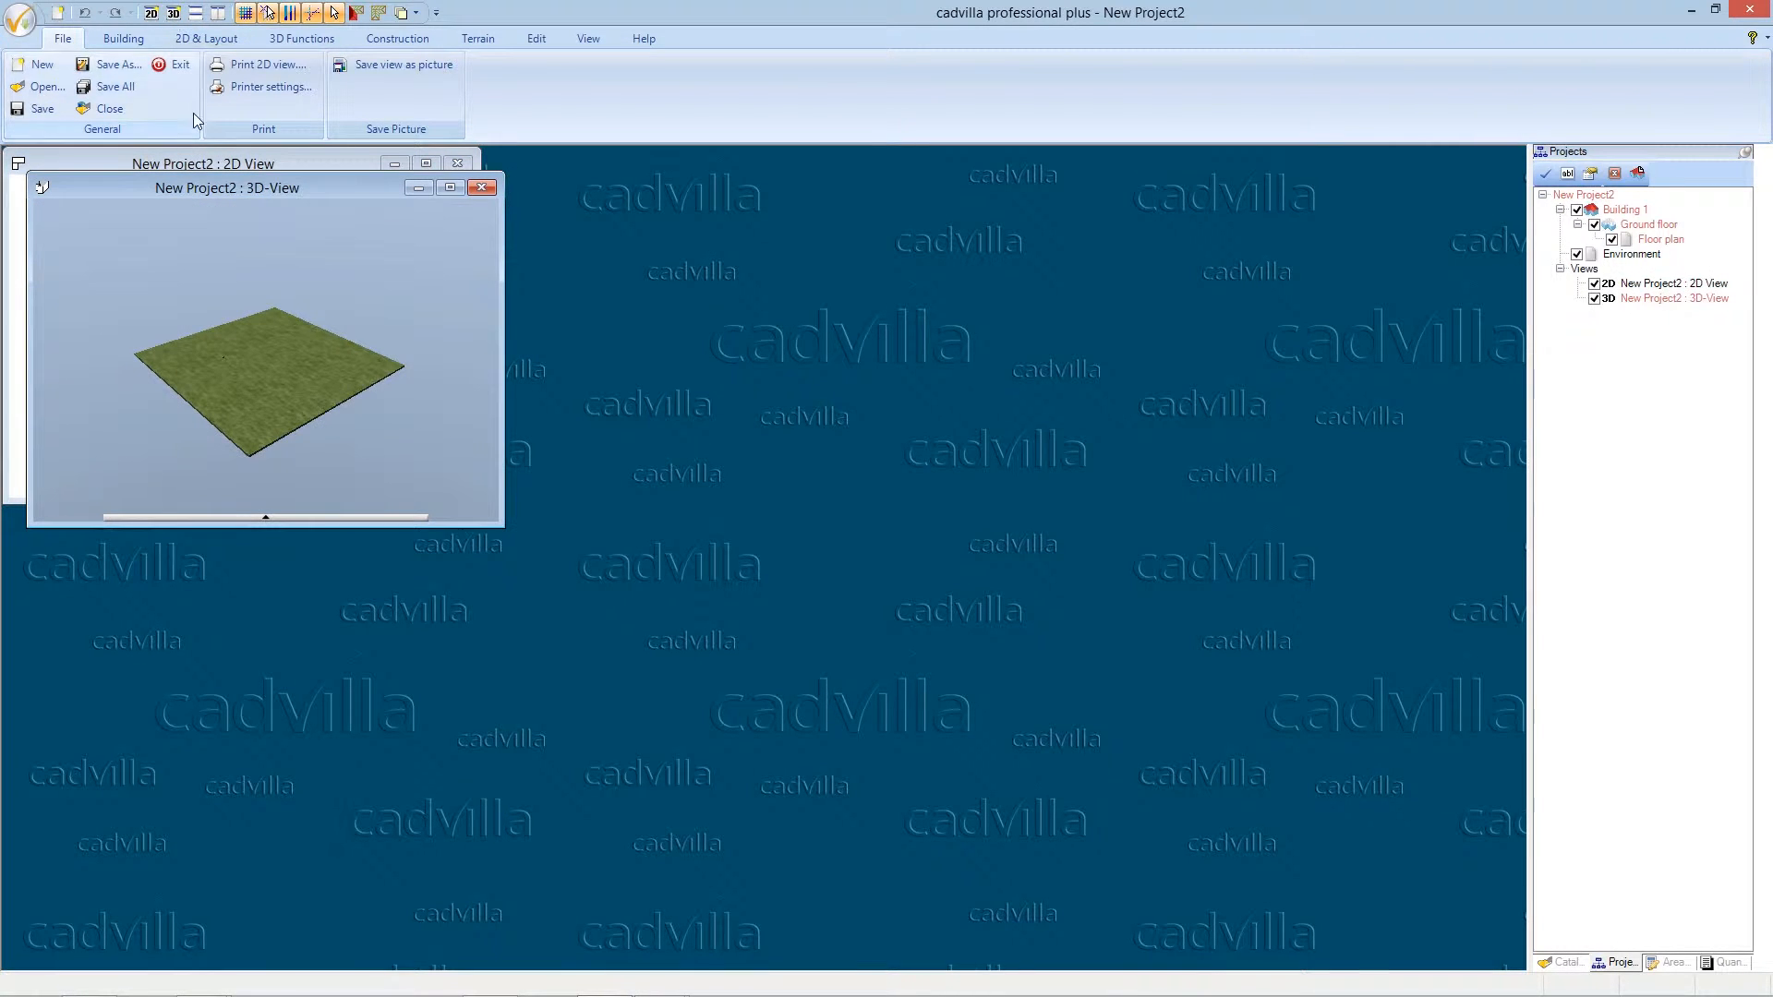
{"action": "left_click", "coordinate": [179, 162]}
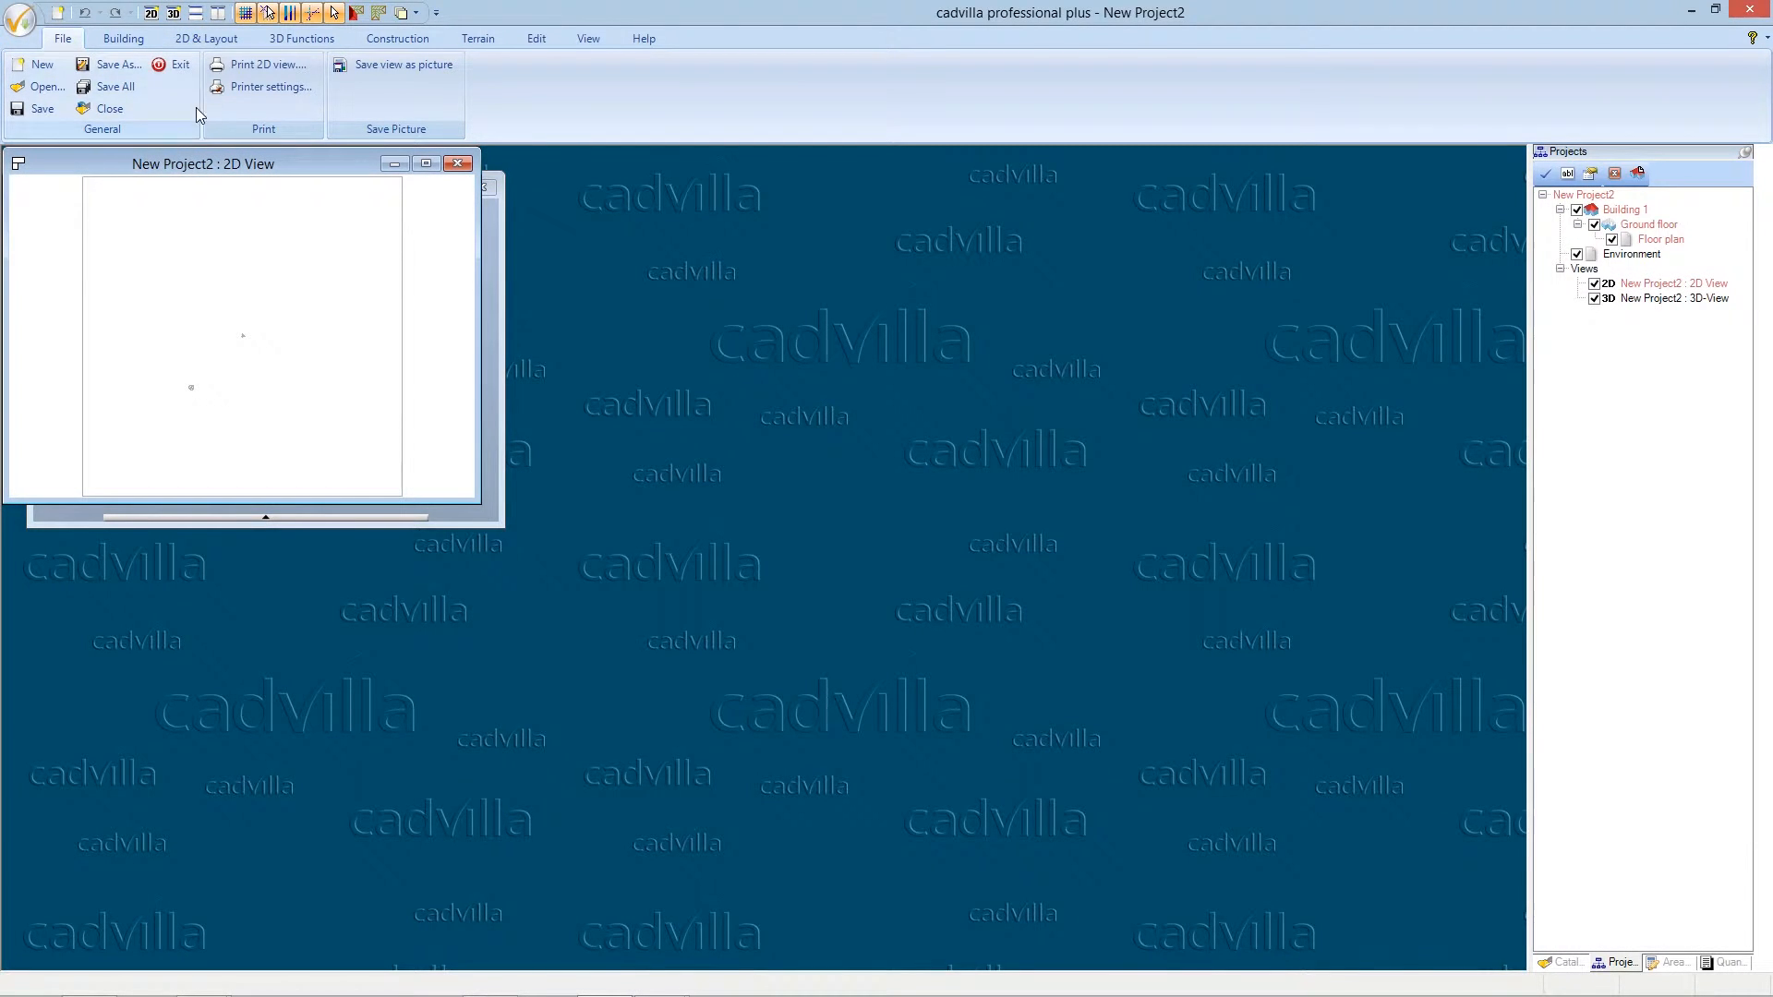
{"action": "left_click", "coordinate": [215, 13]}
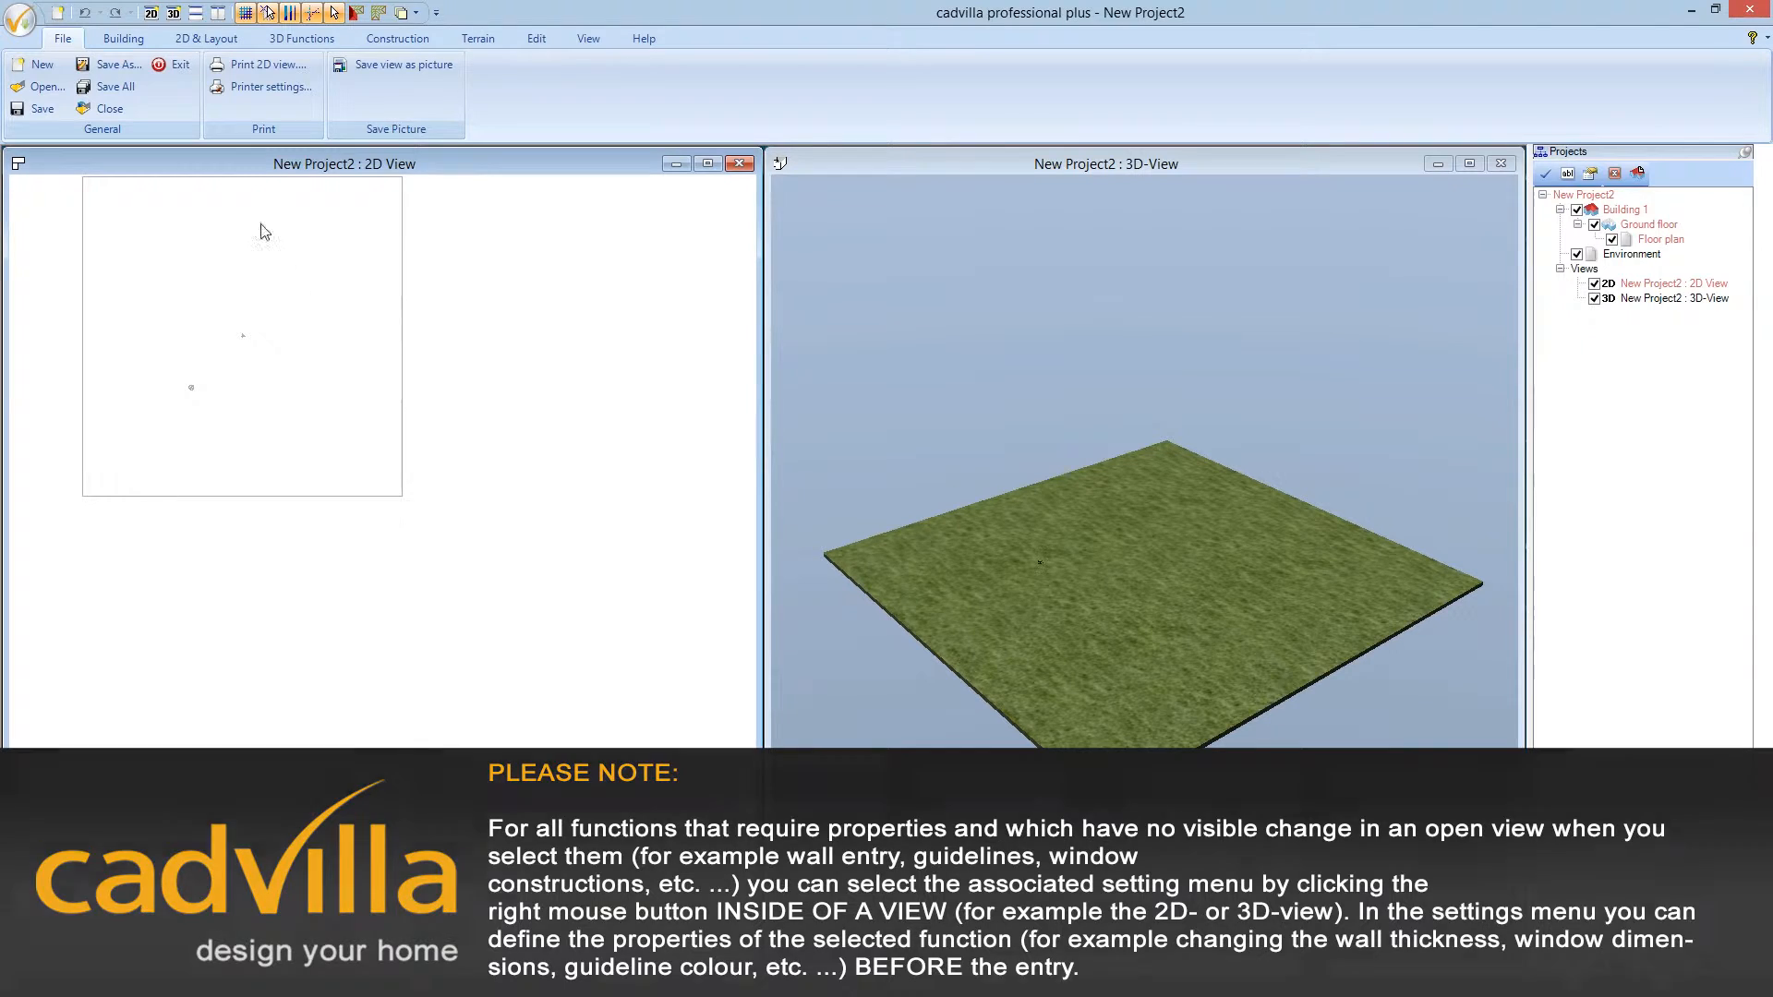
- Set the thickness of external walls entered as a chain between two points to 0,50 m and try out a wall in the 2D view
{"action": "scroll", "coordinate": [197, 88], "scroll_direction": "down", "scroll_amount": 1}
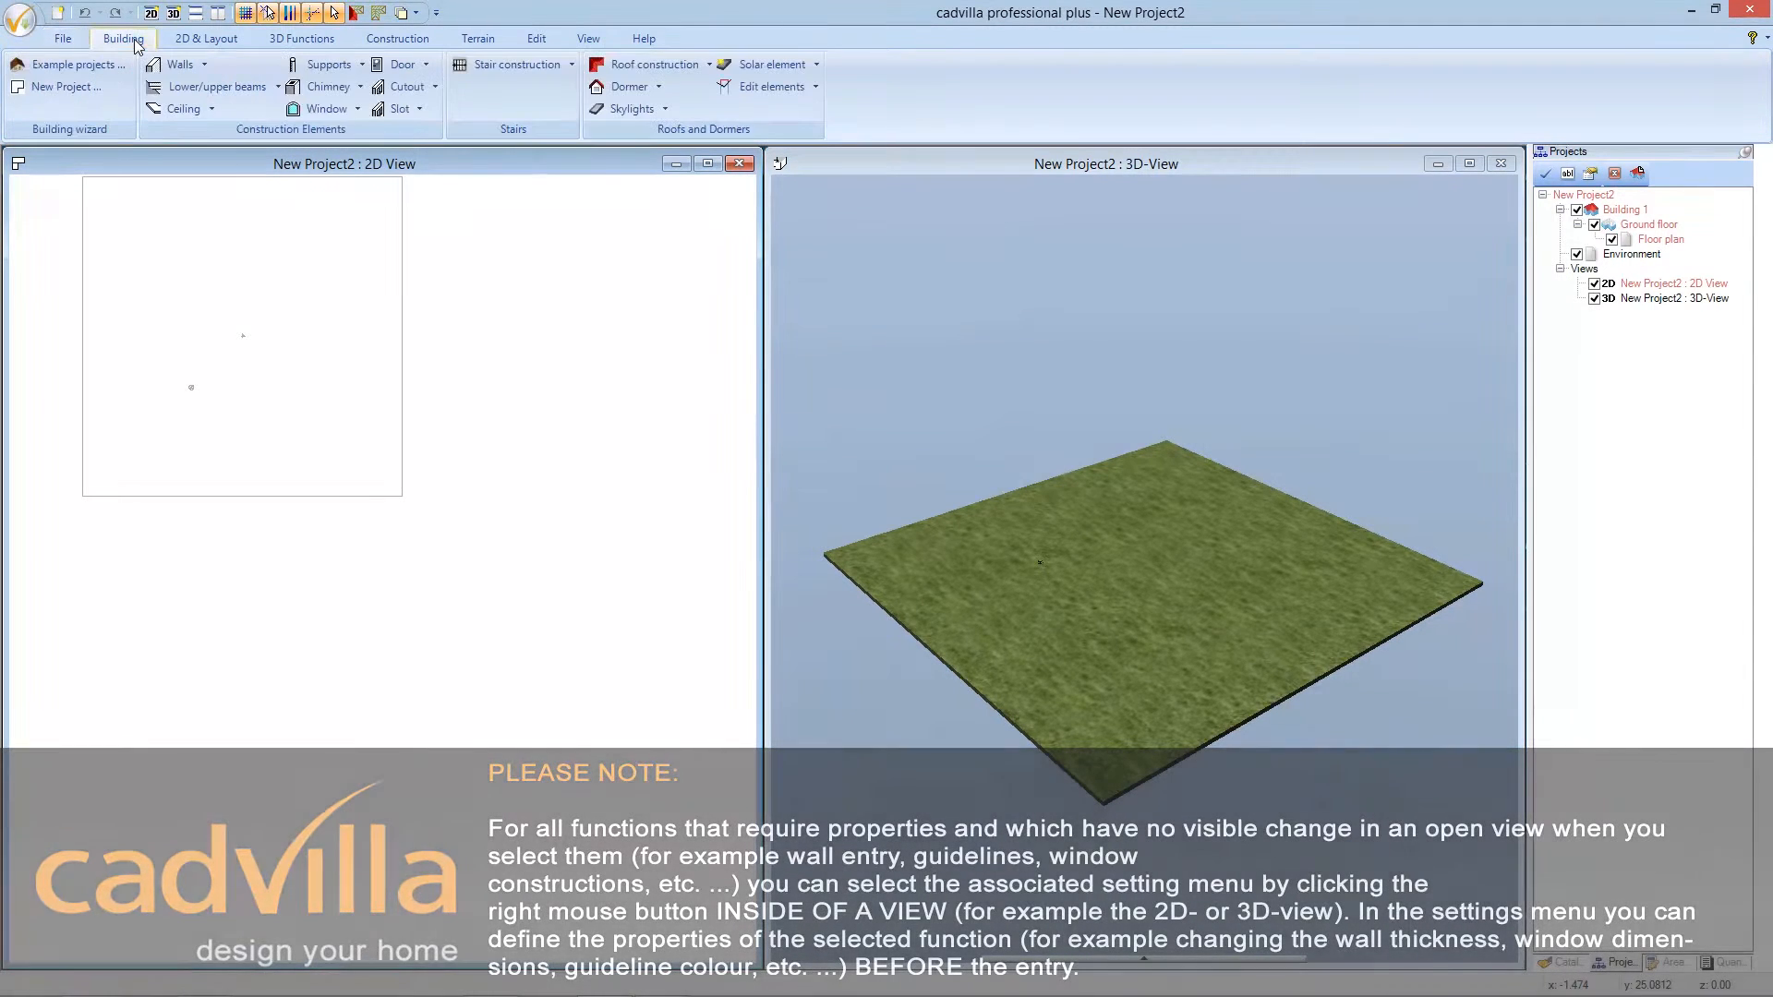
{"action": "left_click", "coordinate": [197, 66]}
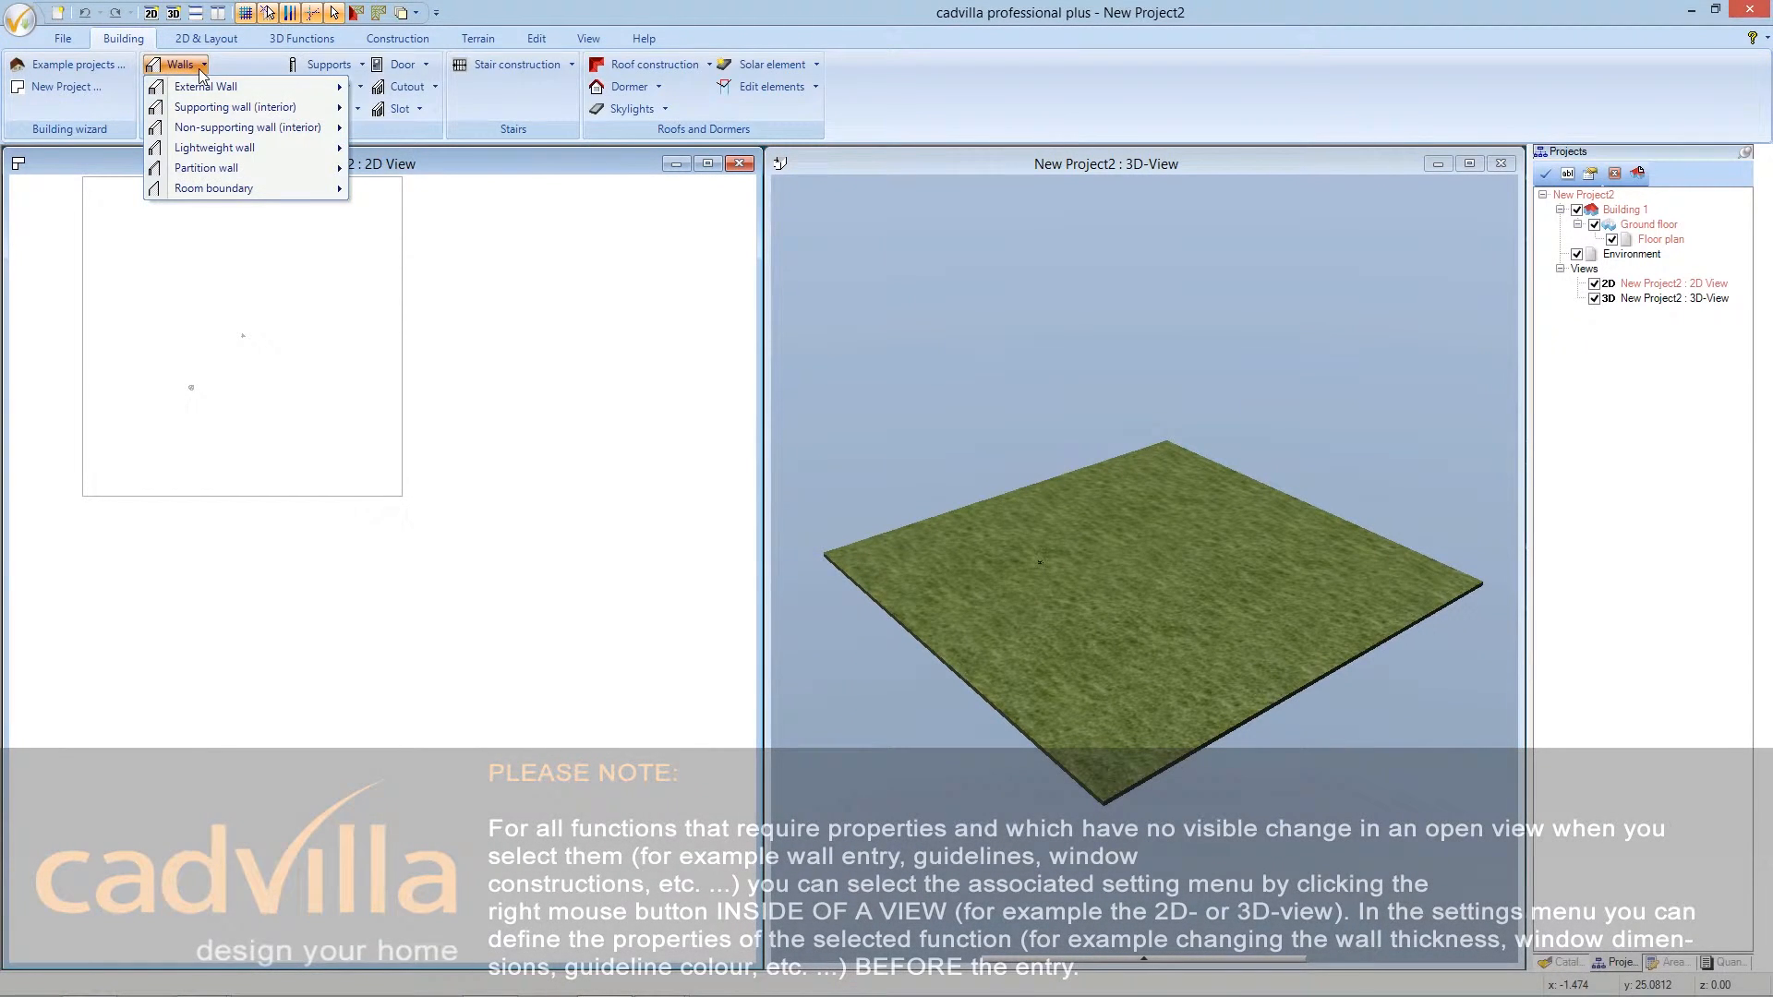
{"action": "mouse_move", "coordinate": [205, 88]}
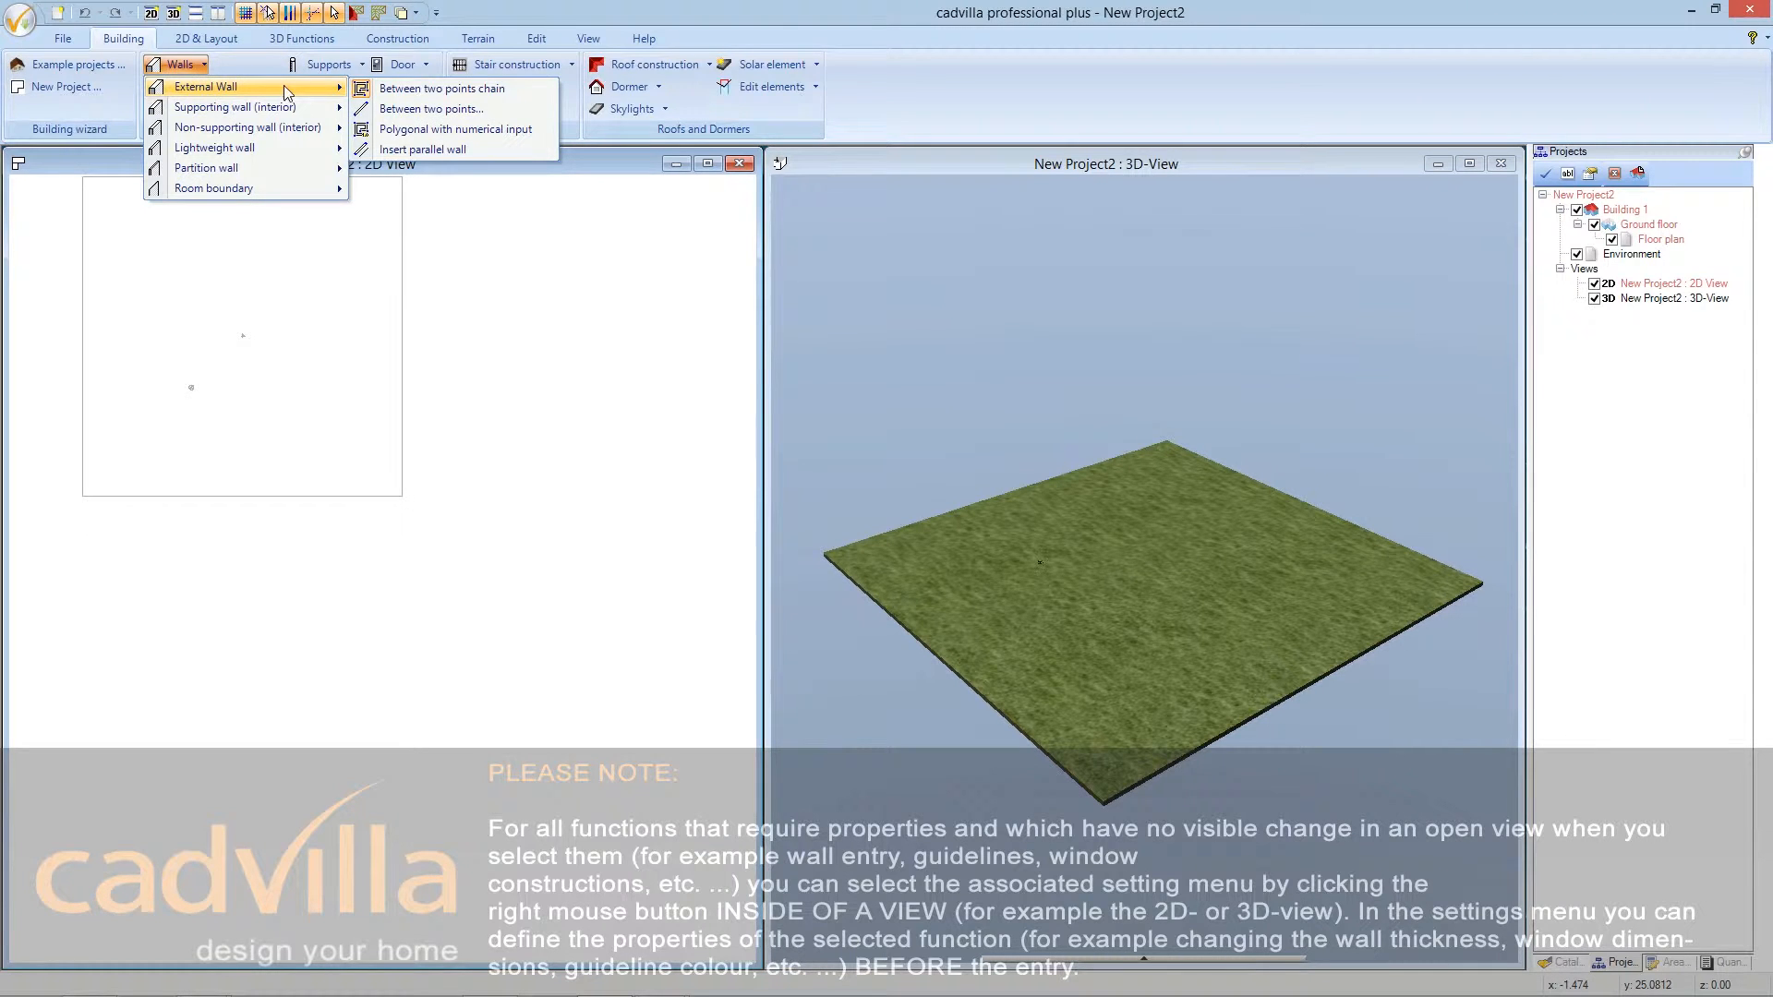
{"action": "left_click", "coordinate": [427, 89]}
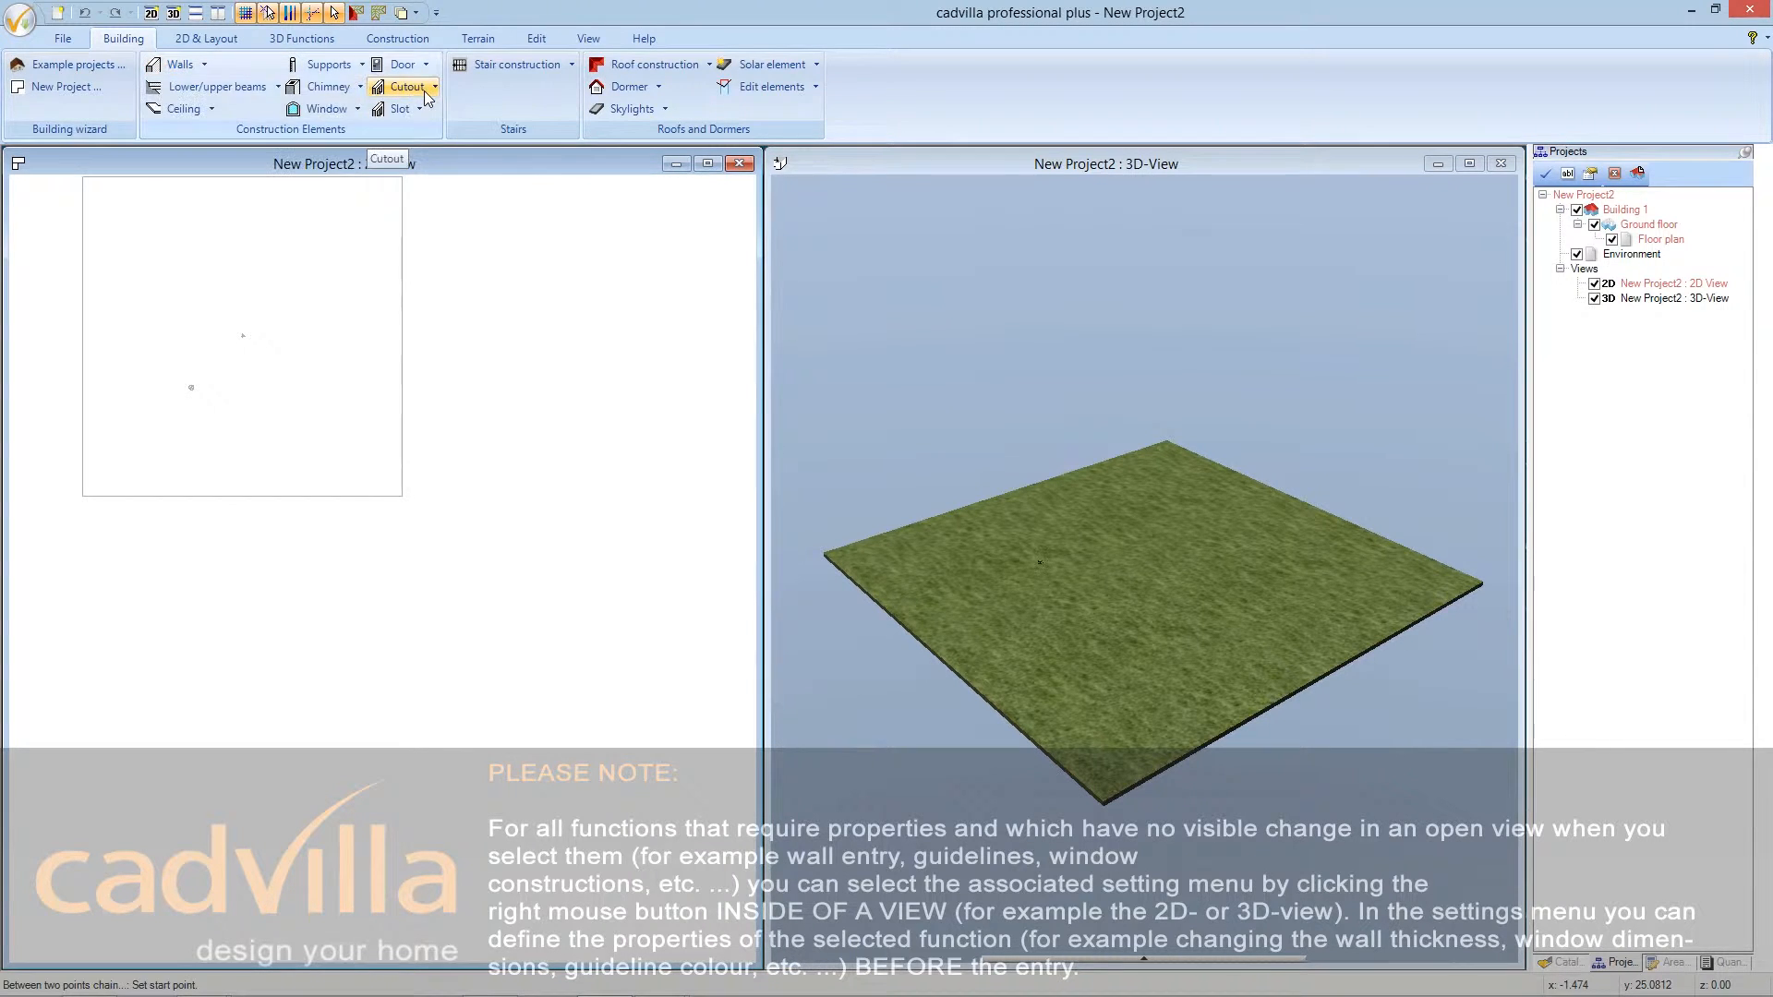
{"action": "right_click", "coordinate": [317, 256]}
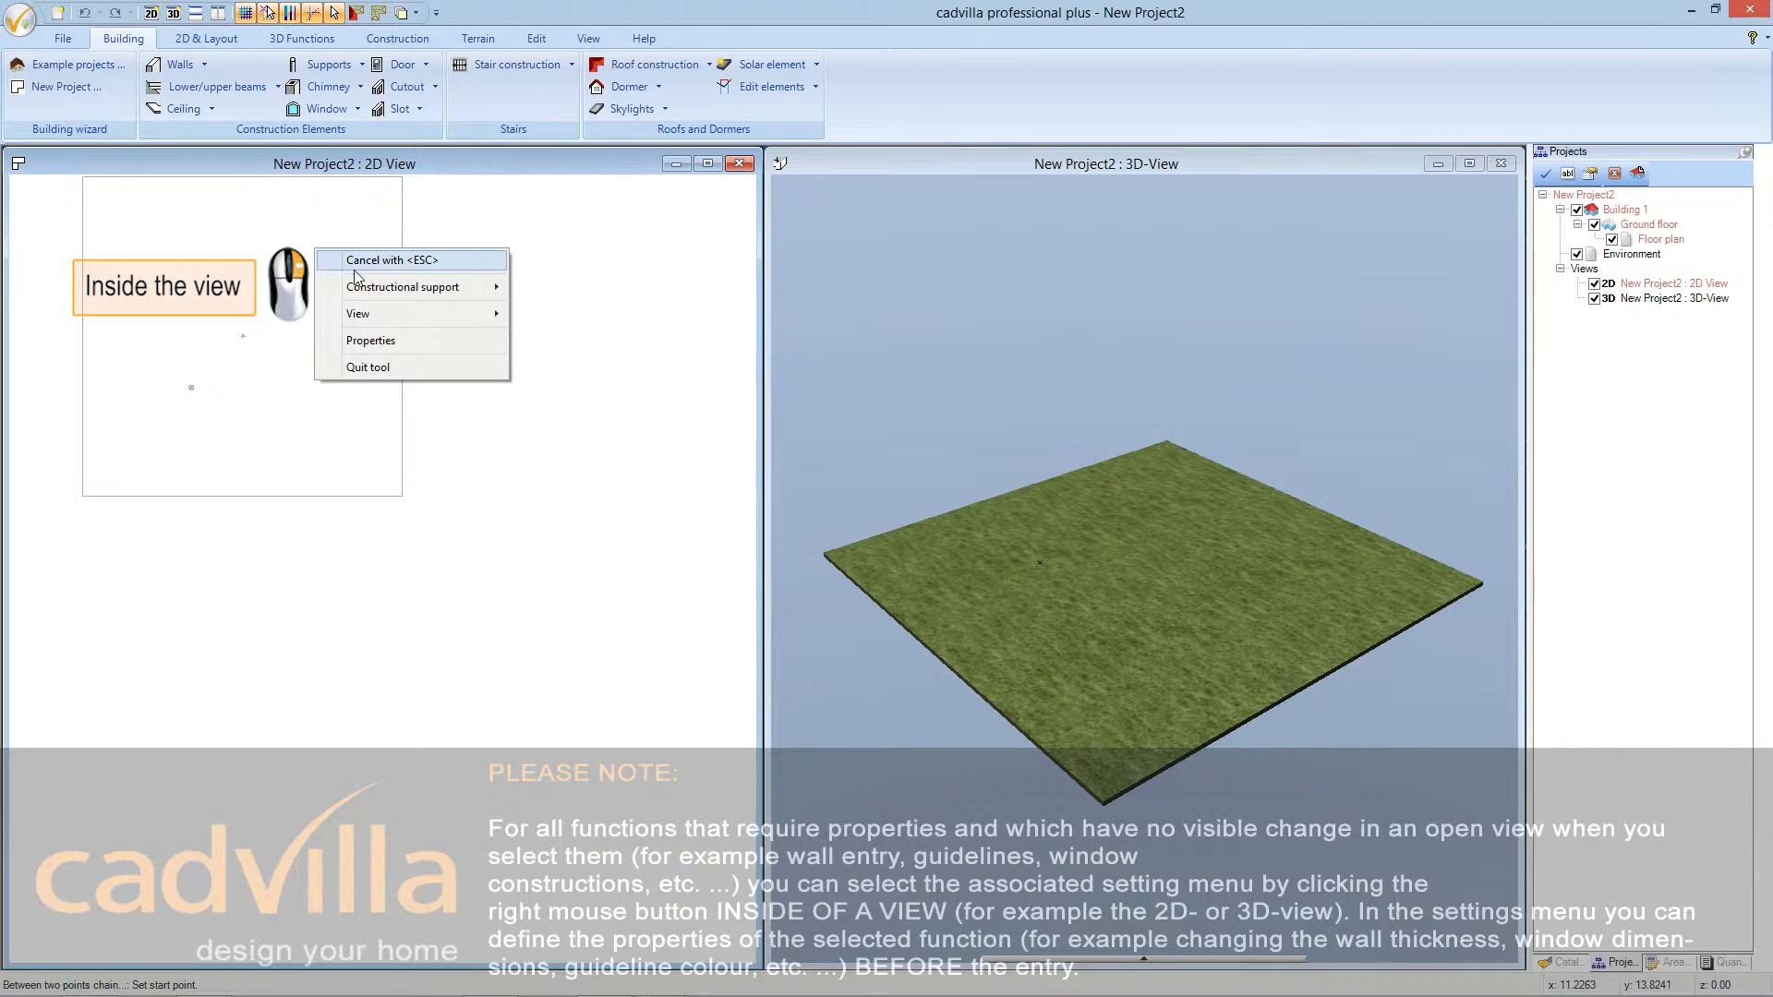
{"action": "left_click", "coordinate": [407, 340]}
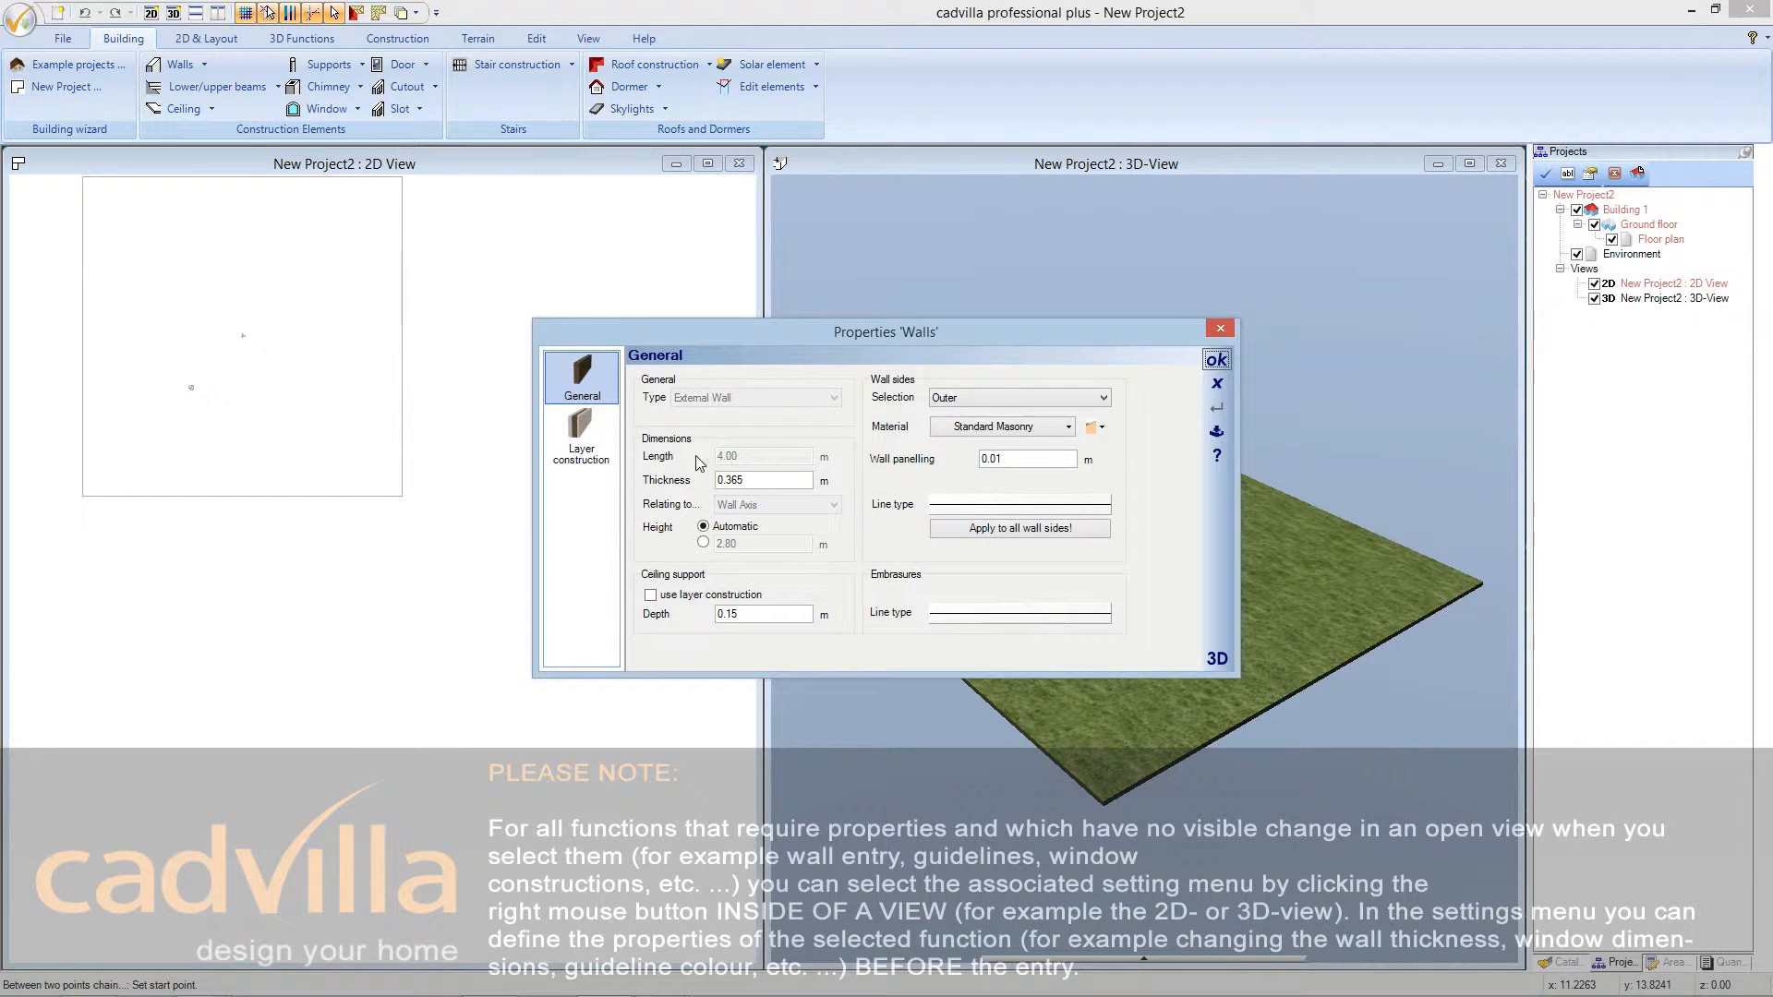
{"action": "left_click_drag", "start_coordinate": [749, 479], "coordinate": [692, 479]}
{"action": "type", "text": "0,50"}
{"action": "left_click", "coordinate": [1215, 362]}
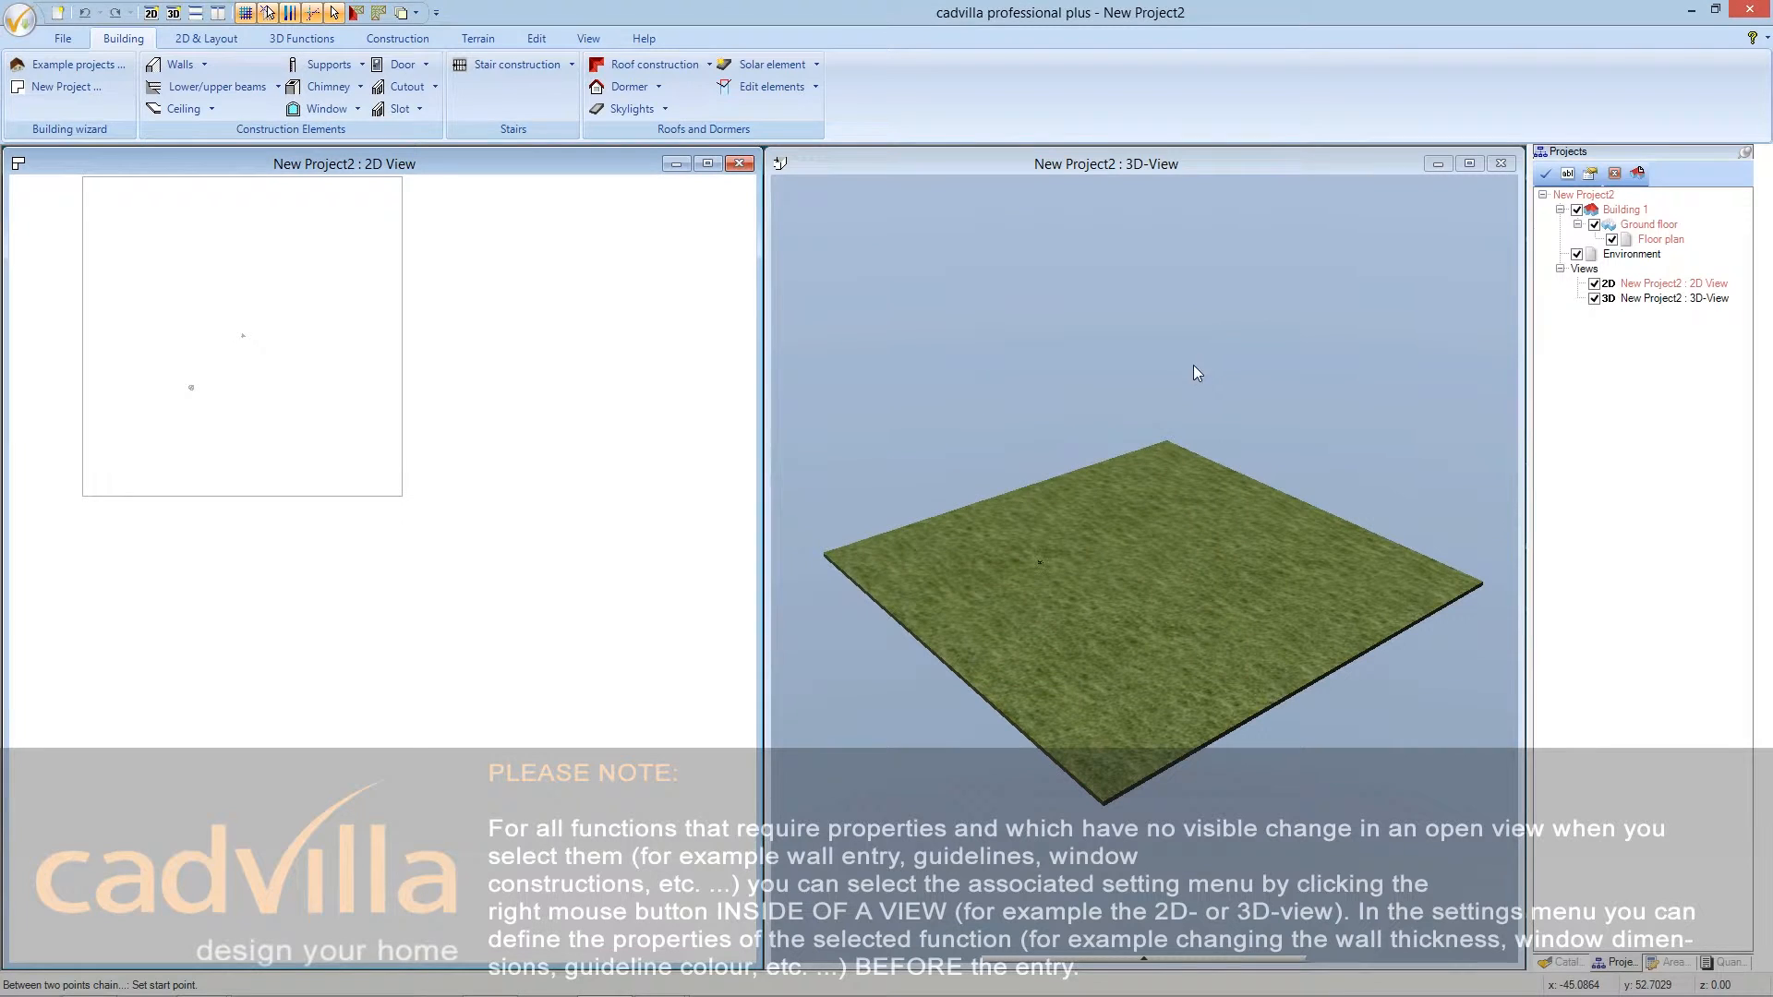
{"action": "left_click", "coordinate": [322, 388]}
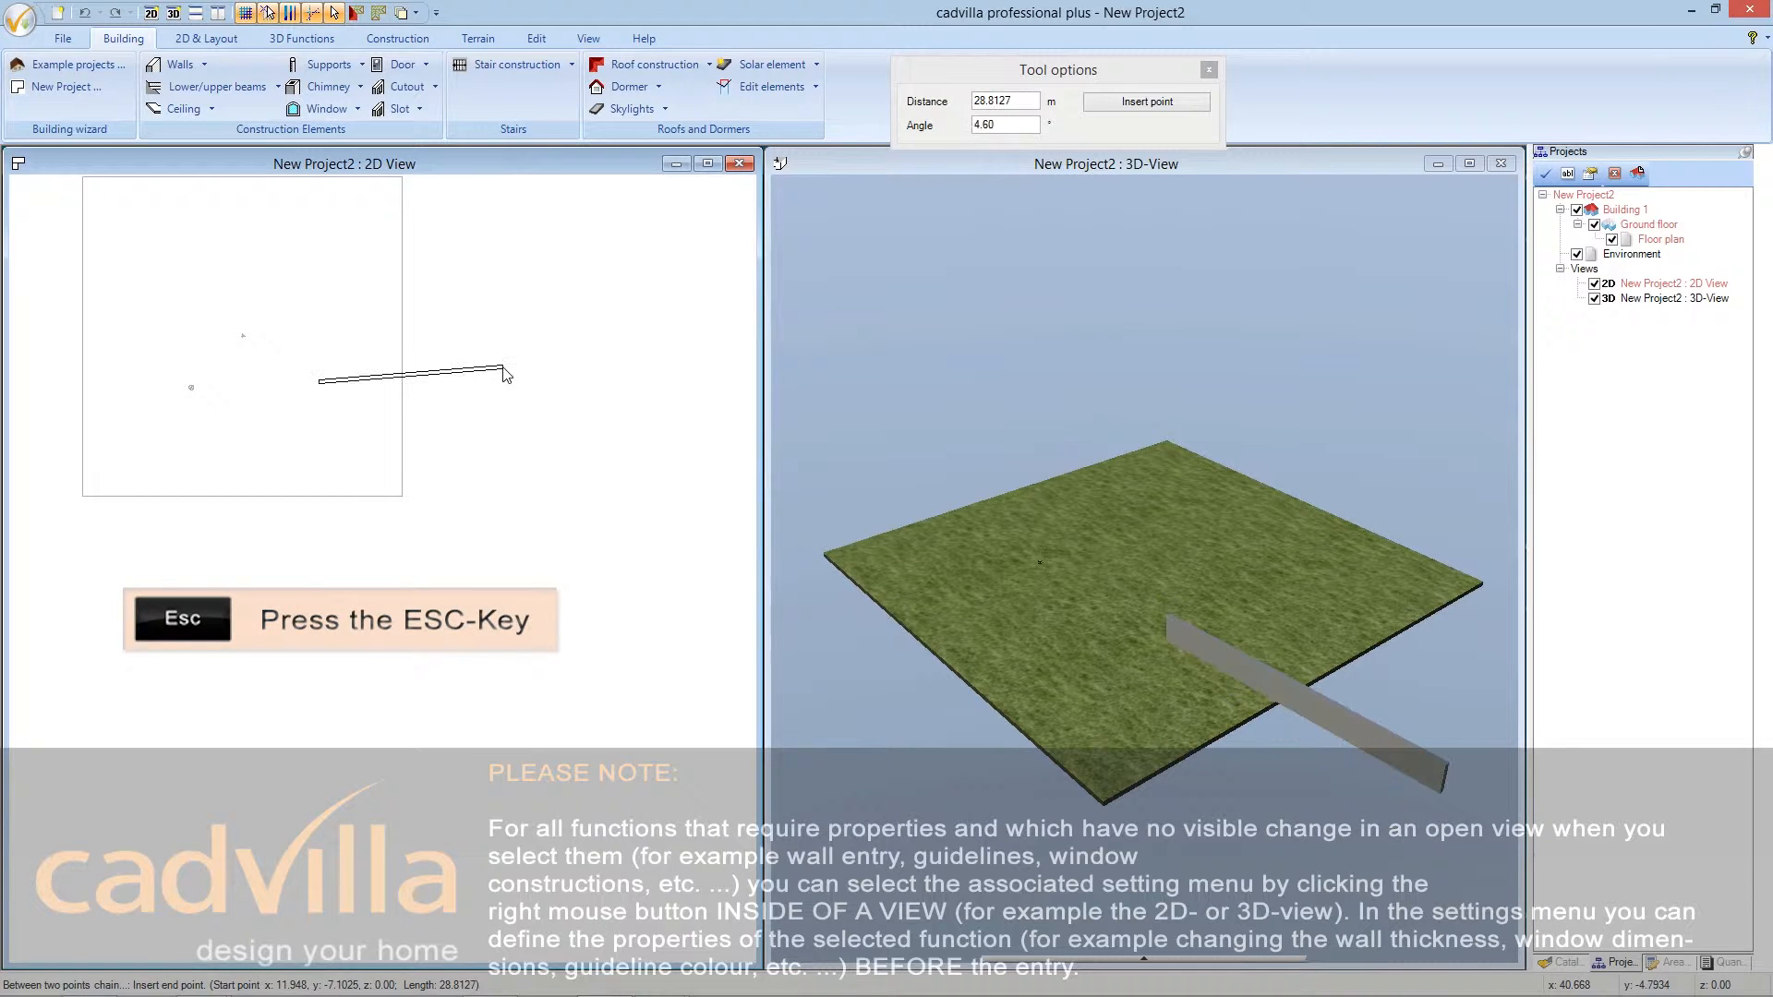
{"action": "key", "text": "Escape"}
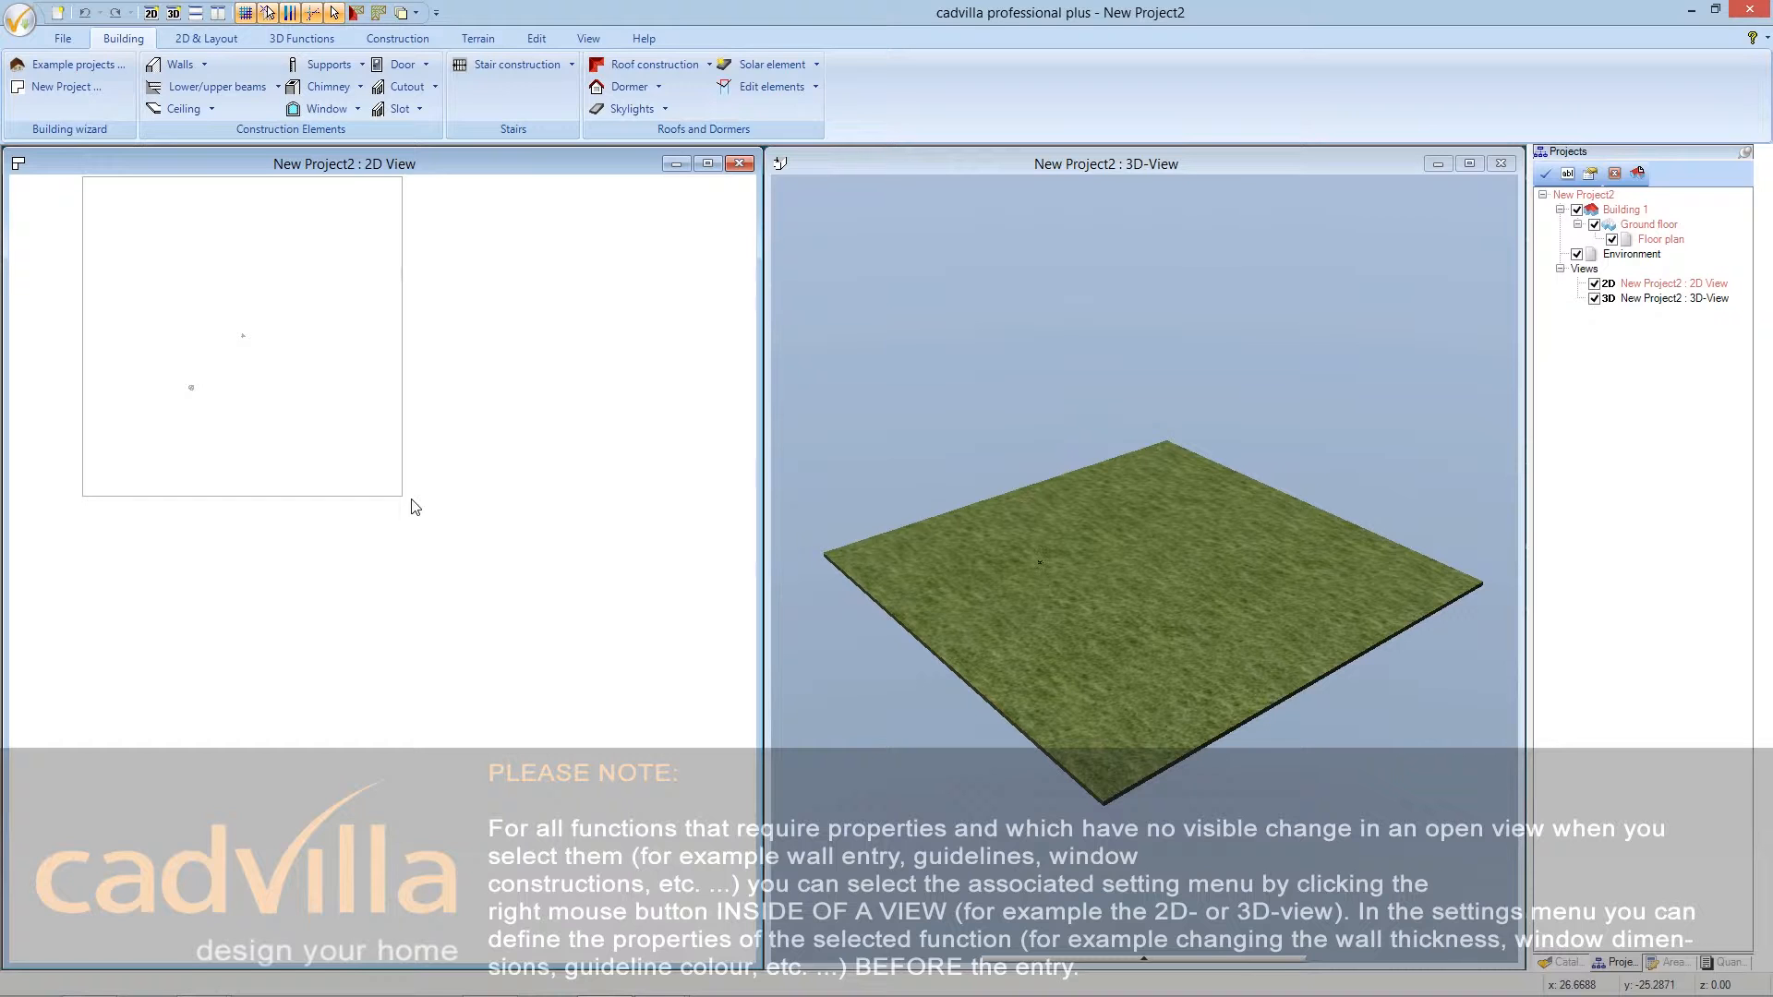
- Choose the horizontal 2D guideline tool and set the guidelines' line colour to lime green
{"action": "left_click", "coordinate": [202, 43]}
{"action": "left_click", "coordinate": [93, 88]}
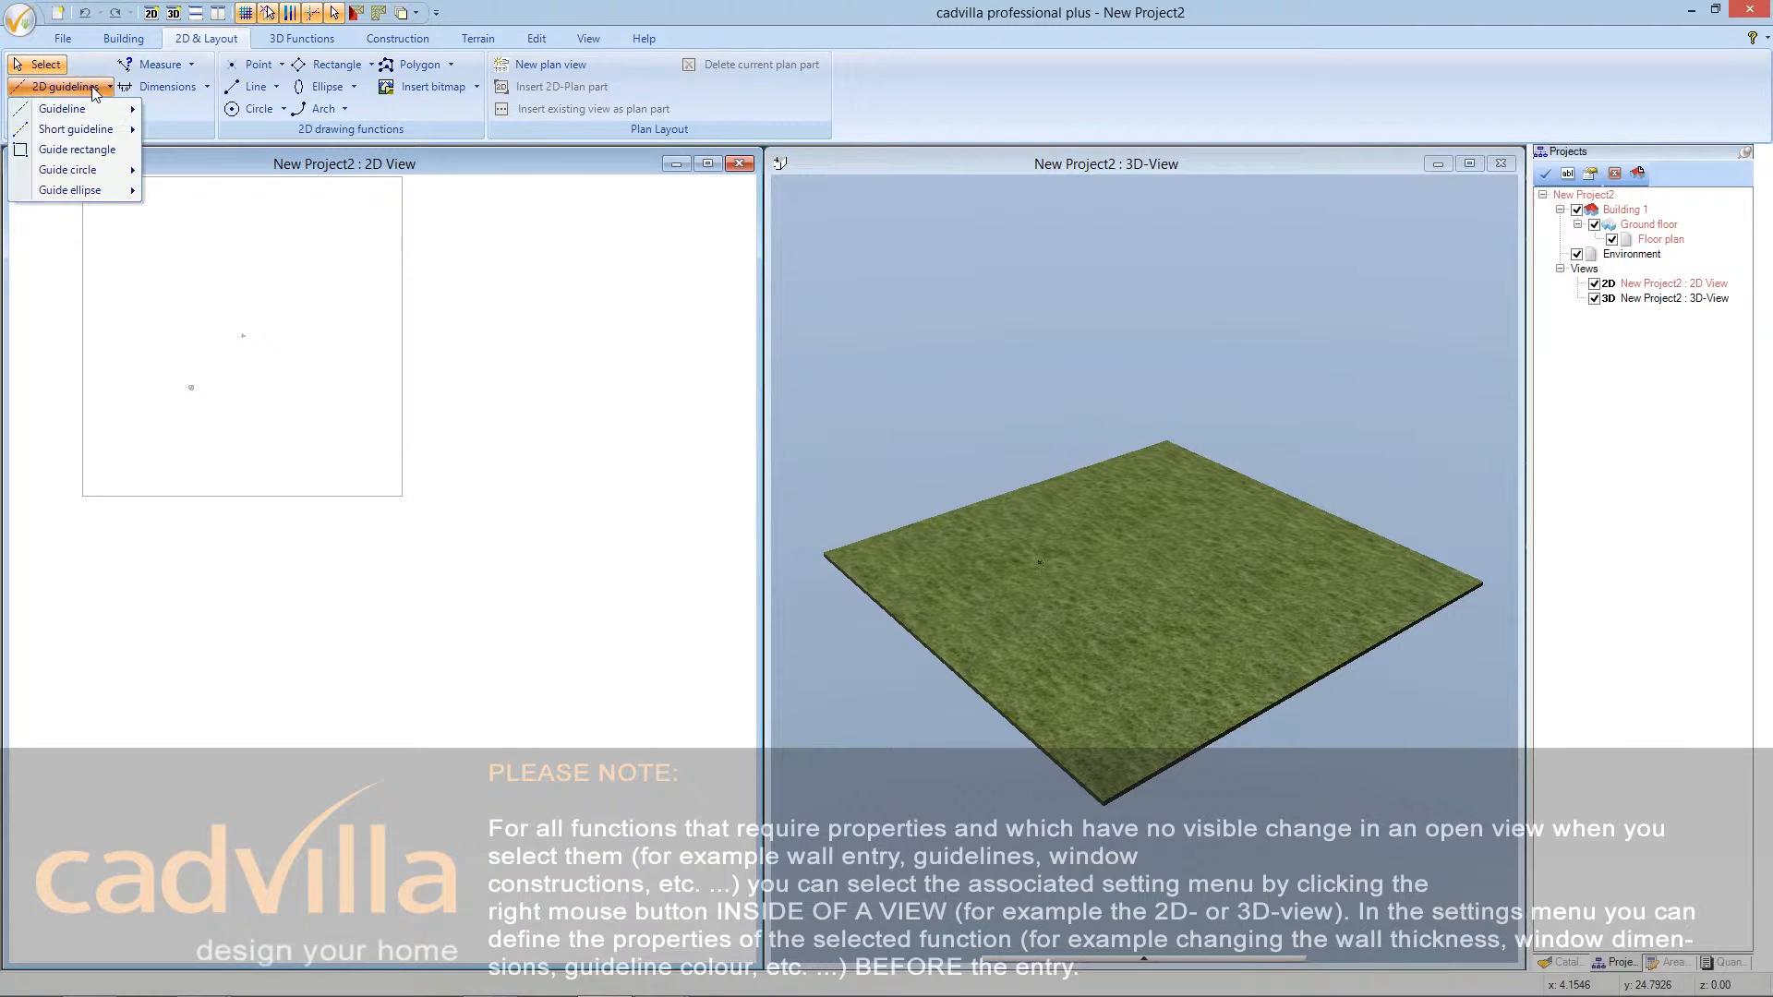
{"action": "mouse_move", "coordinate": [97, 111]}
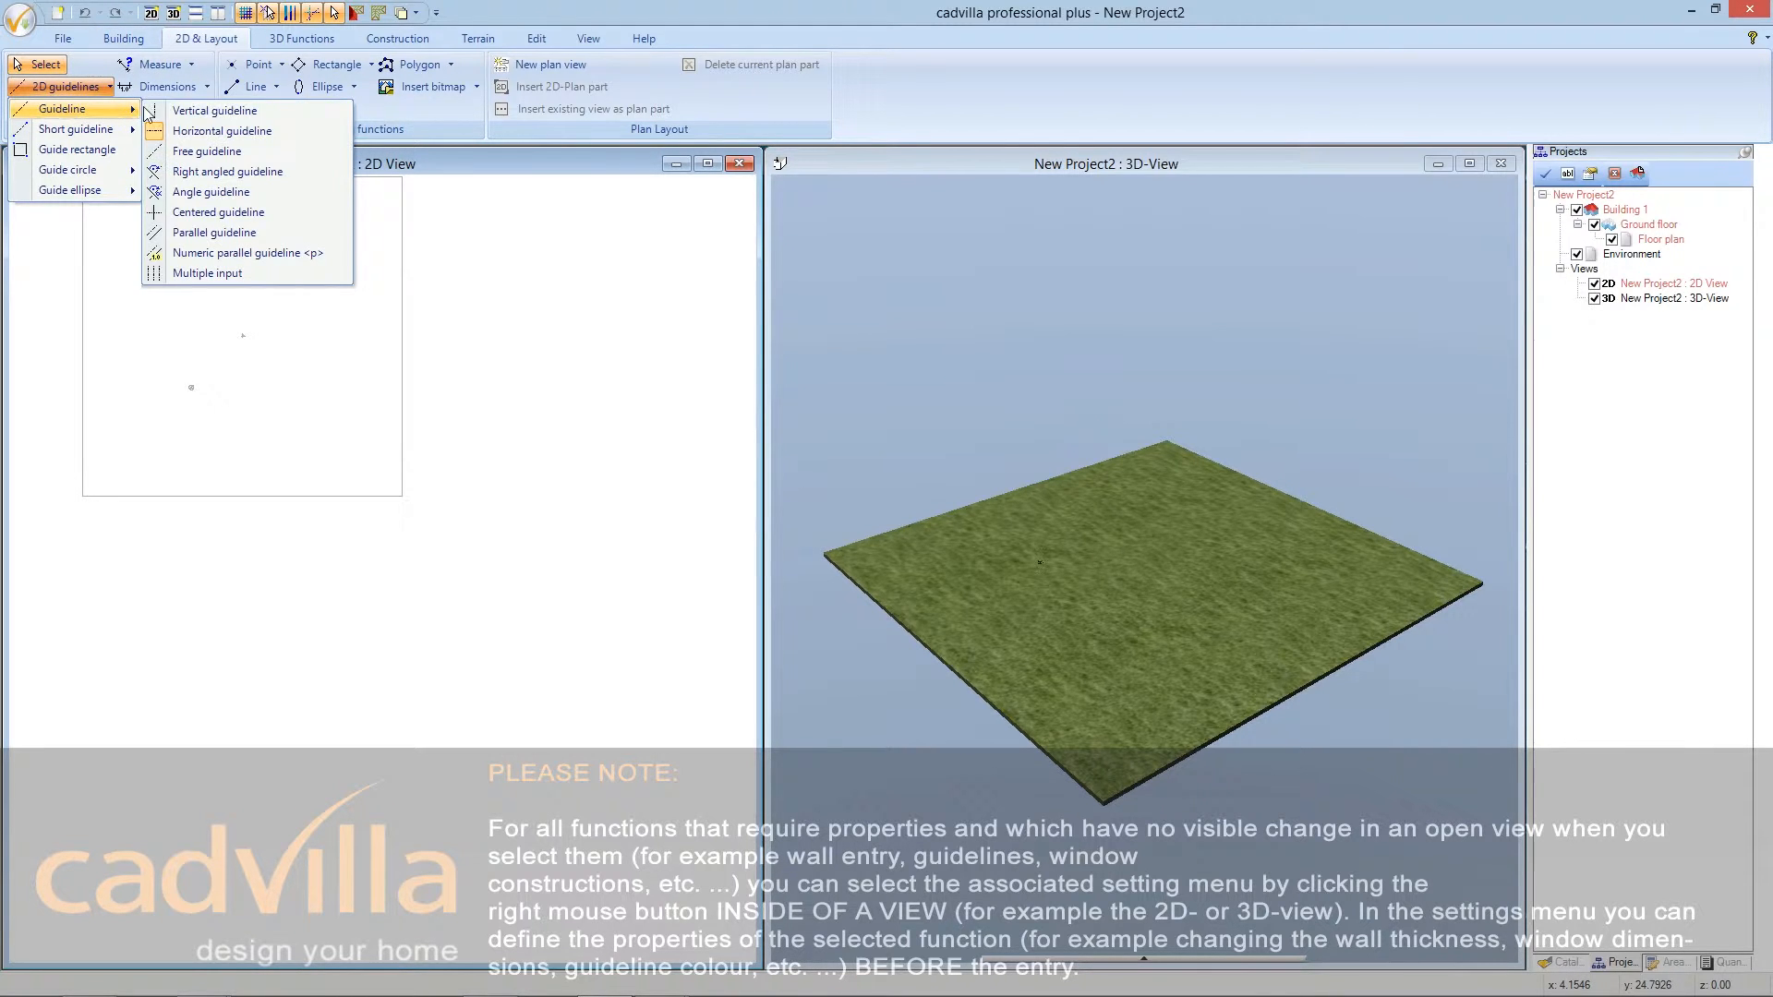
{"action": "left_click", "coordinate": [308, 131]}
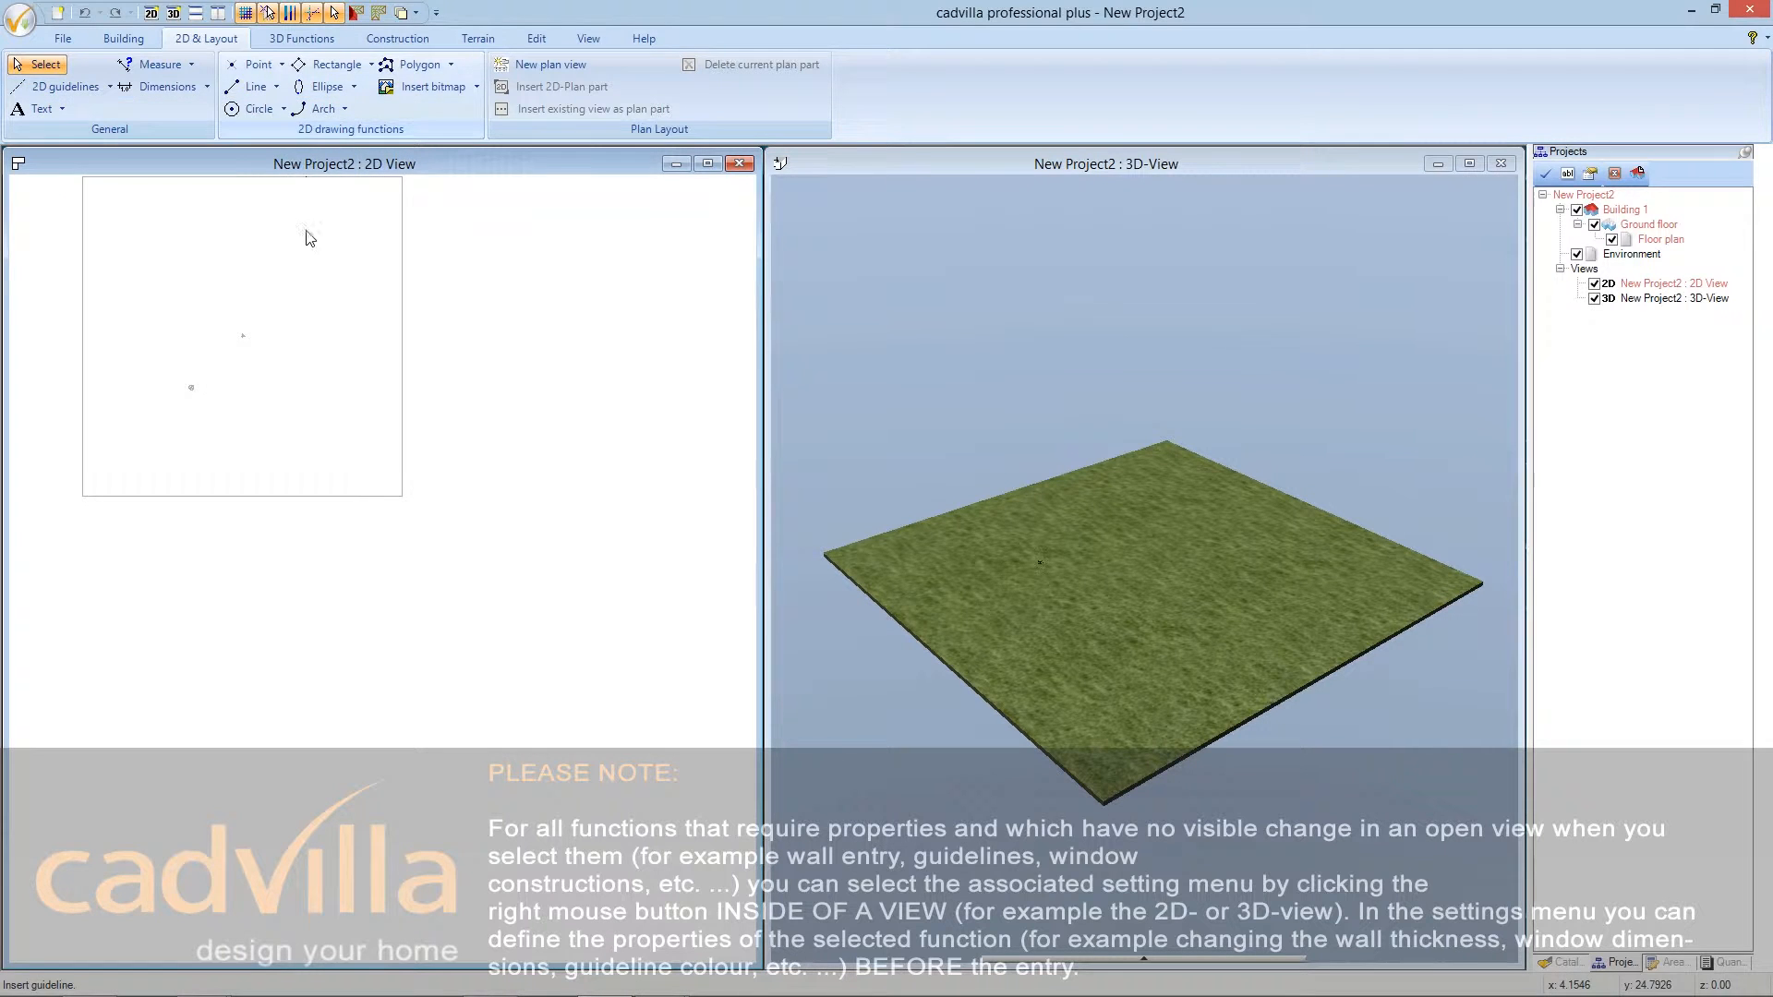
{"action": "right_click", "coordinate": [293, 311]}
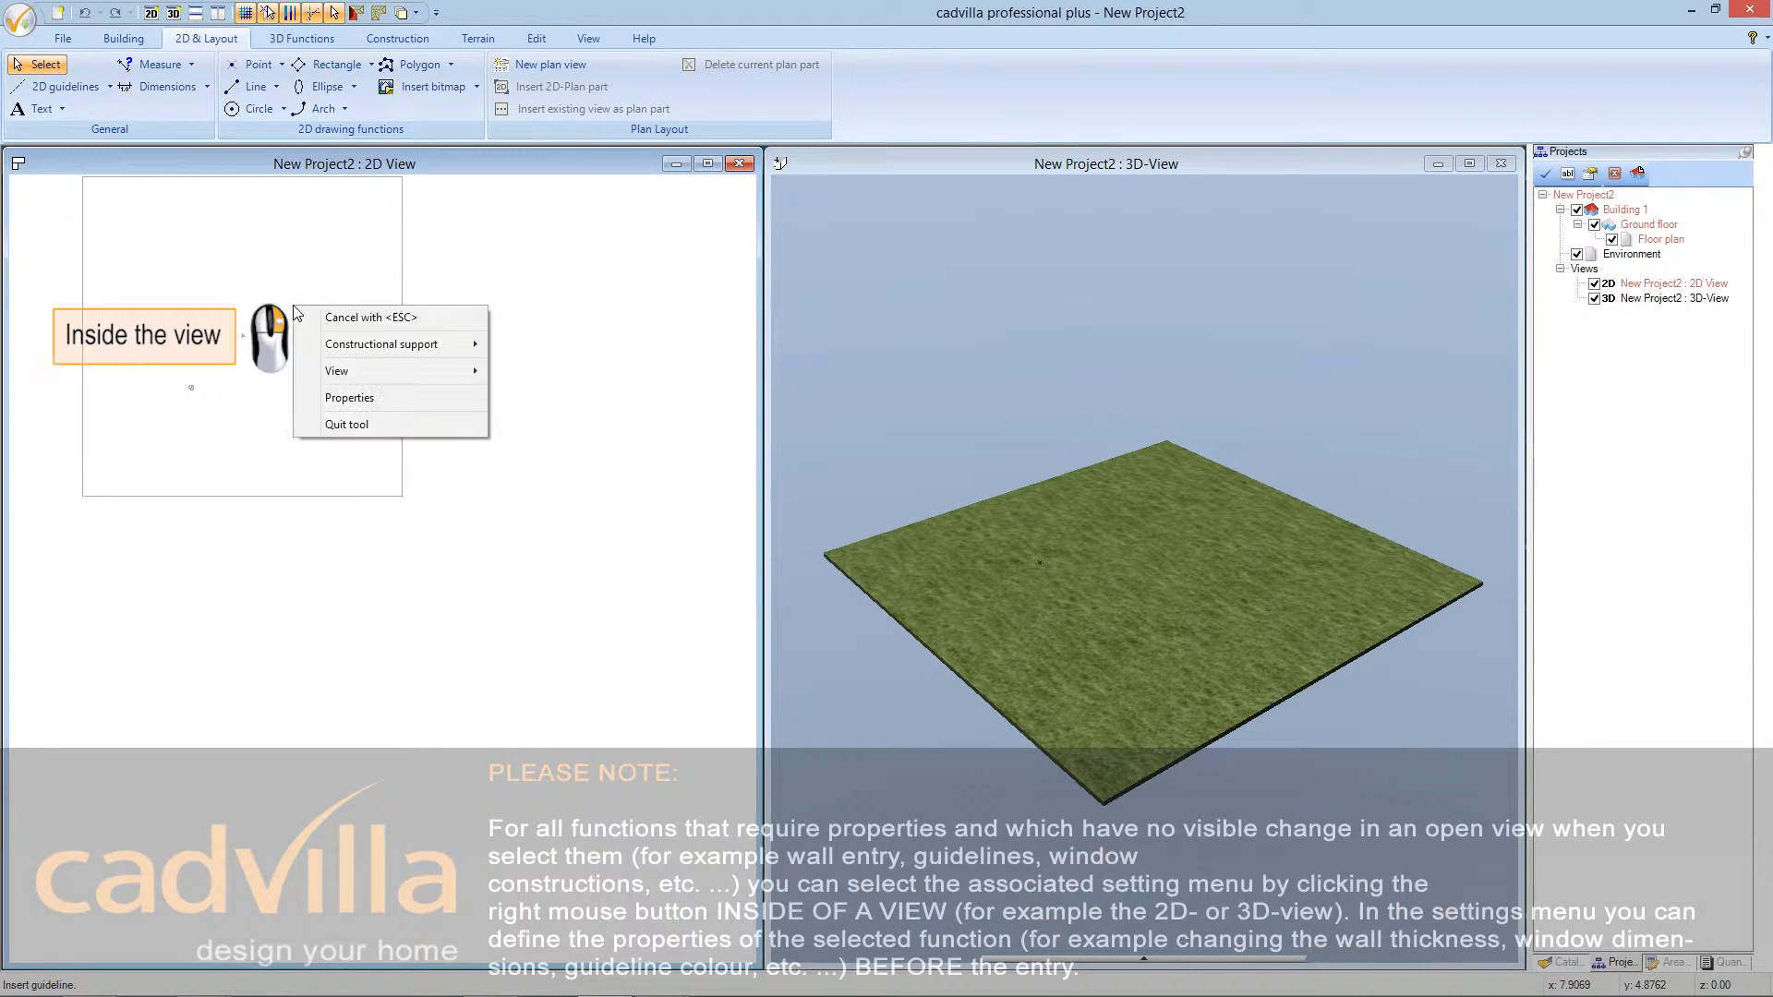
{"action": "left_click", "coordinate": [390, 397]}
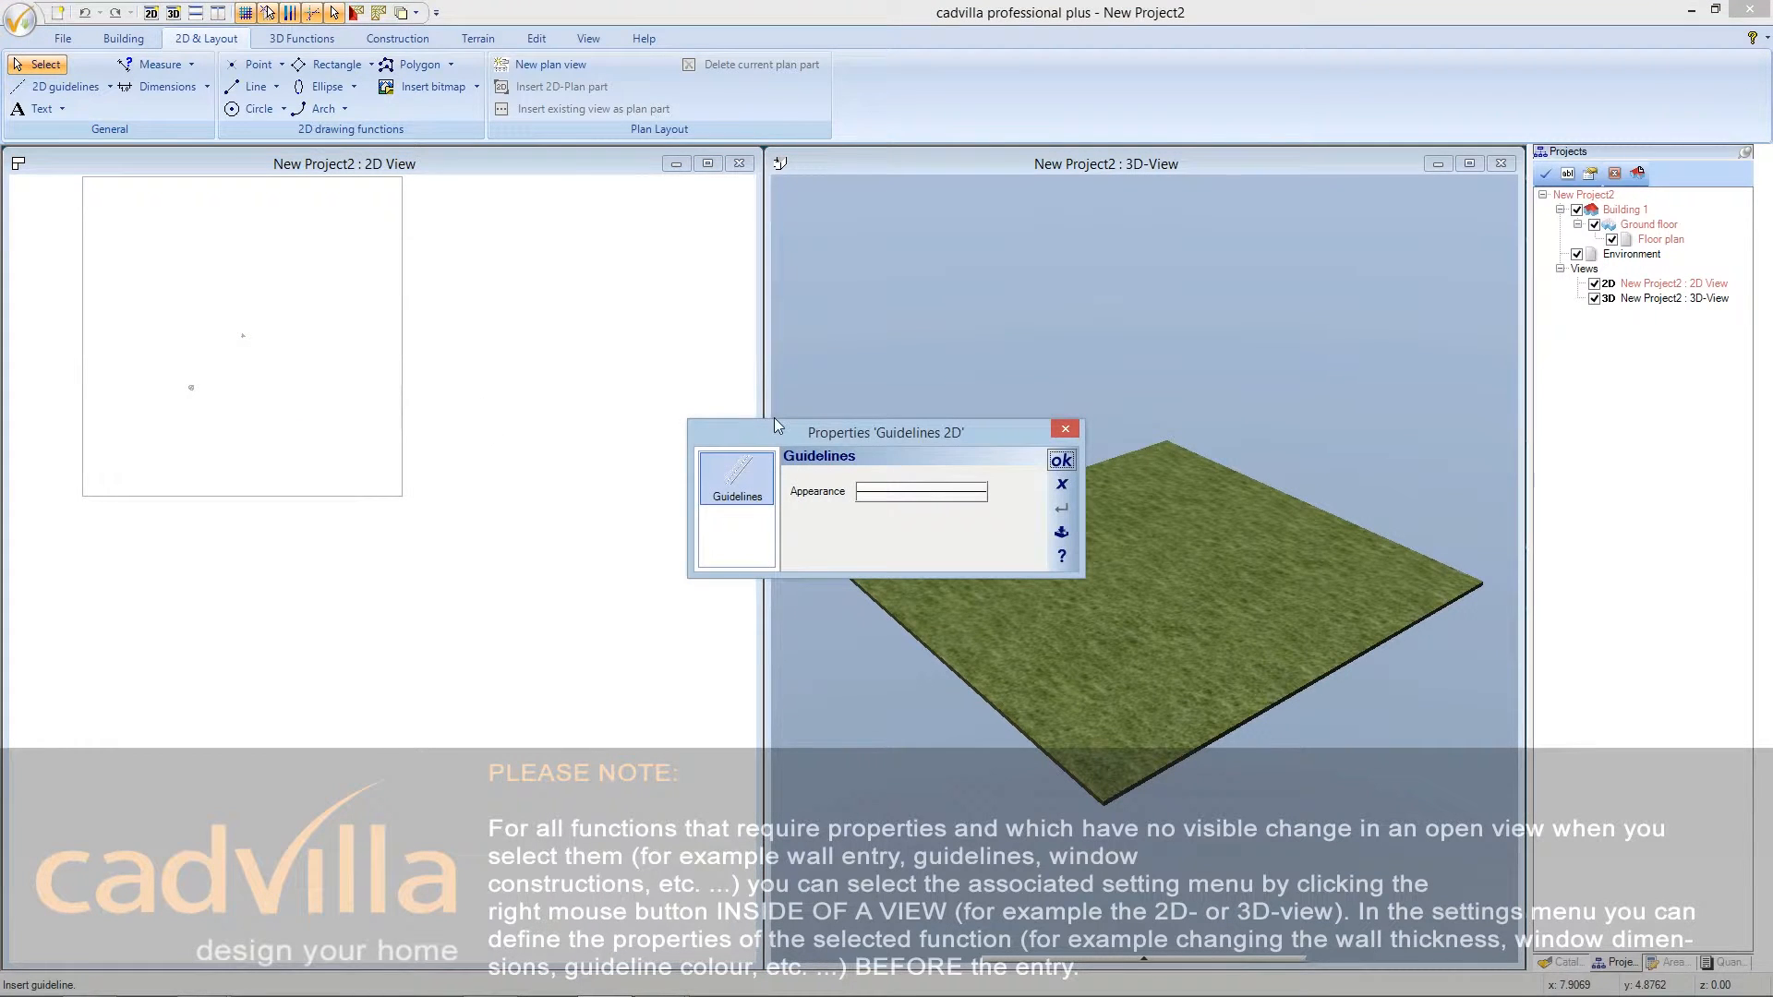
{"action": "left_click", "coordinate": [884, 498]}
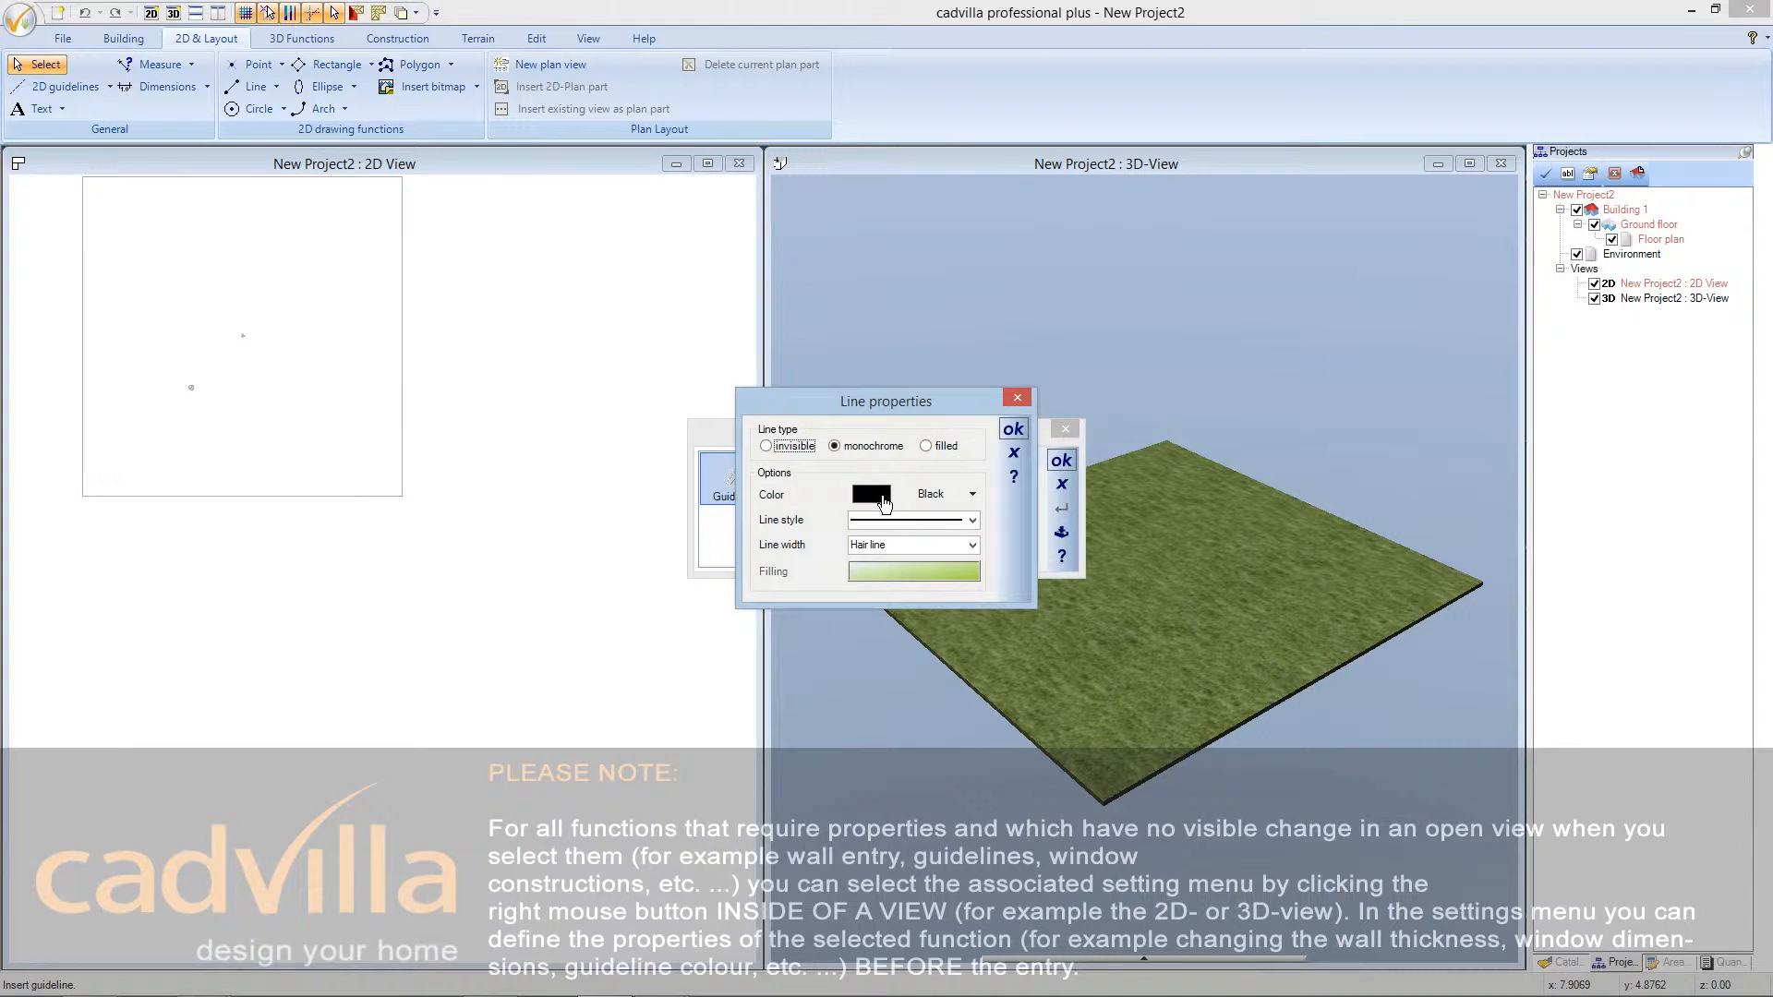
{"action": "left_click", "coordinate": [901, 506]}
{"action": "left_click", "coordinate": [849, 328]}
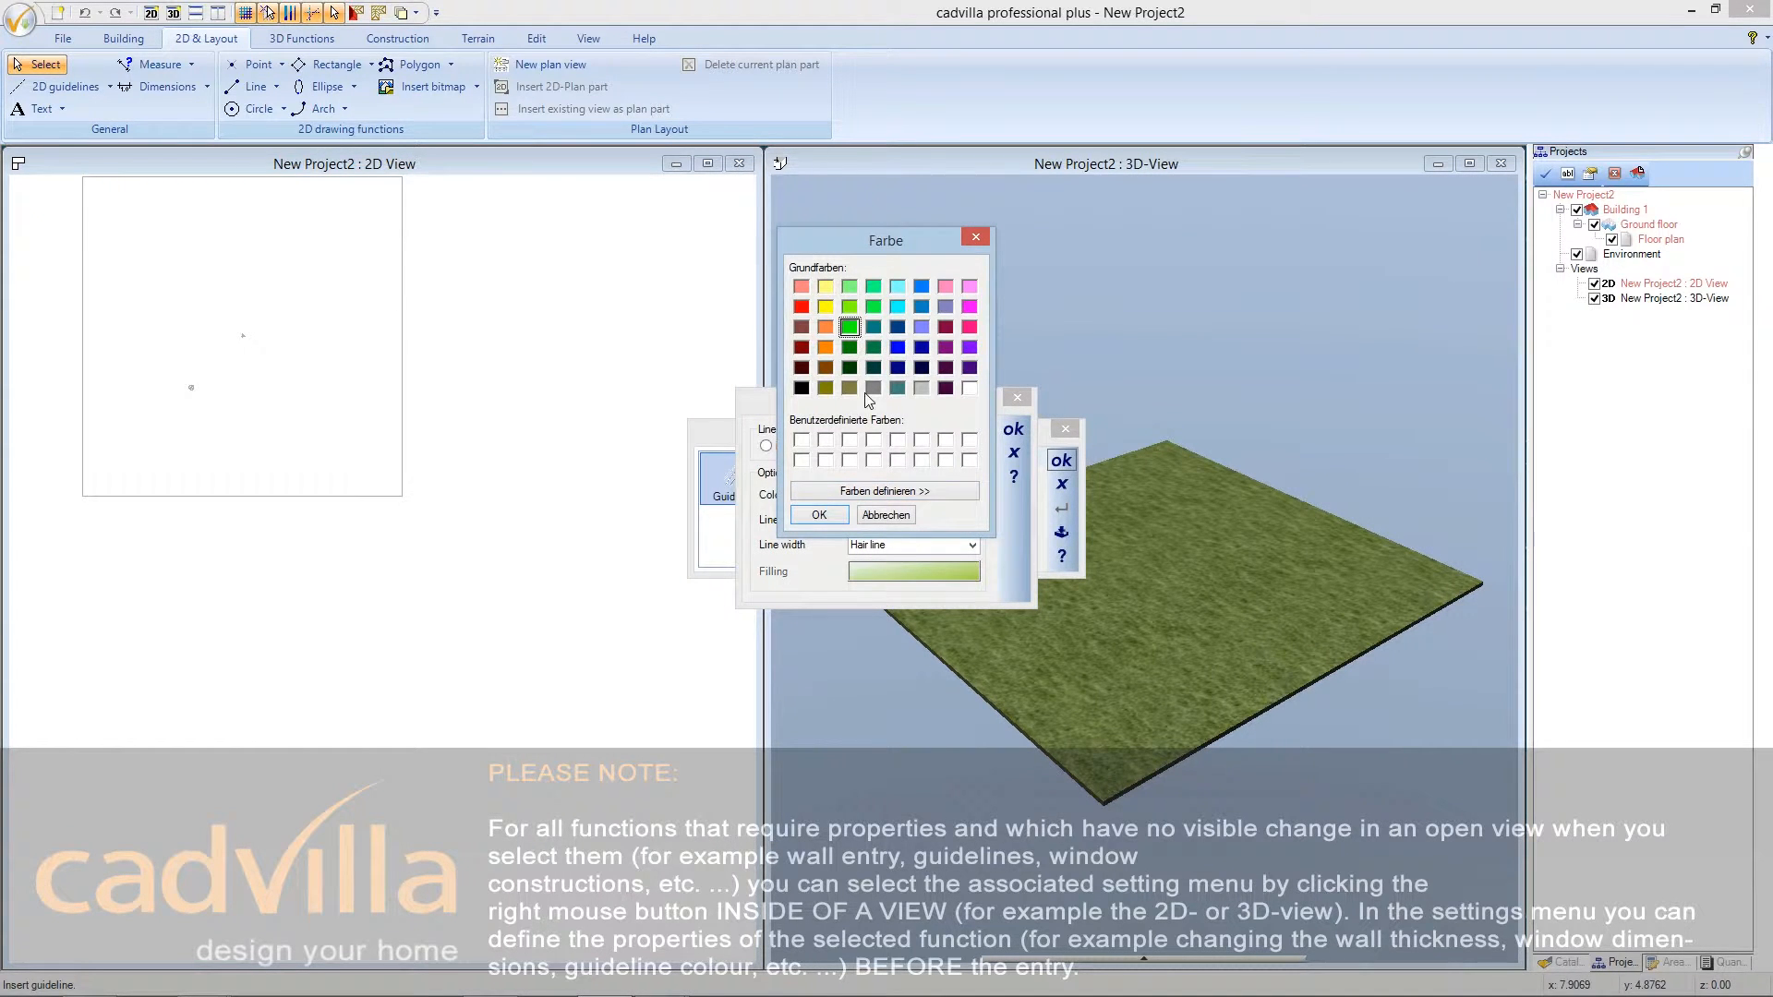
{"action": "left_click", "coordinate": [819, 514]}
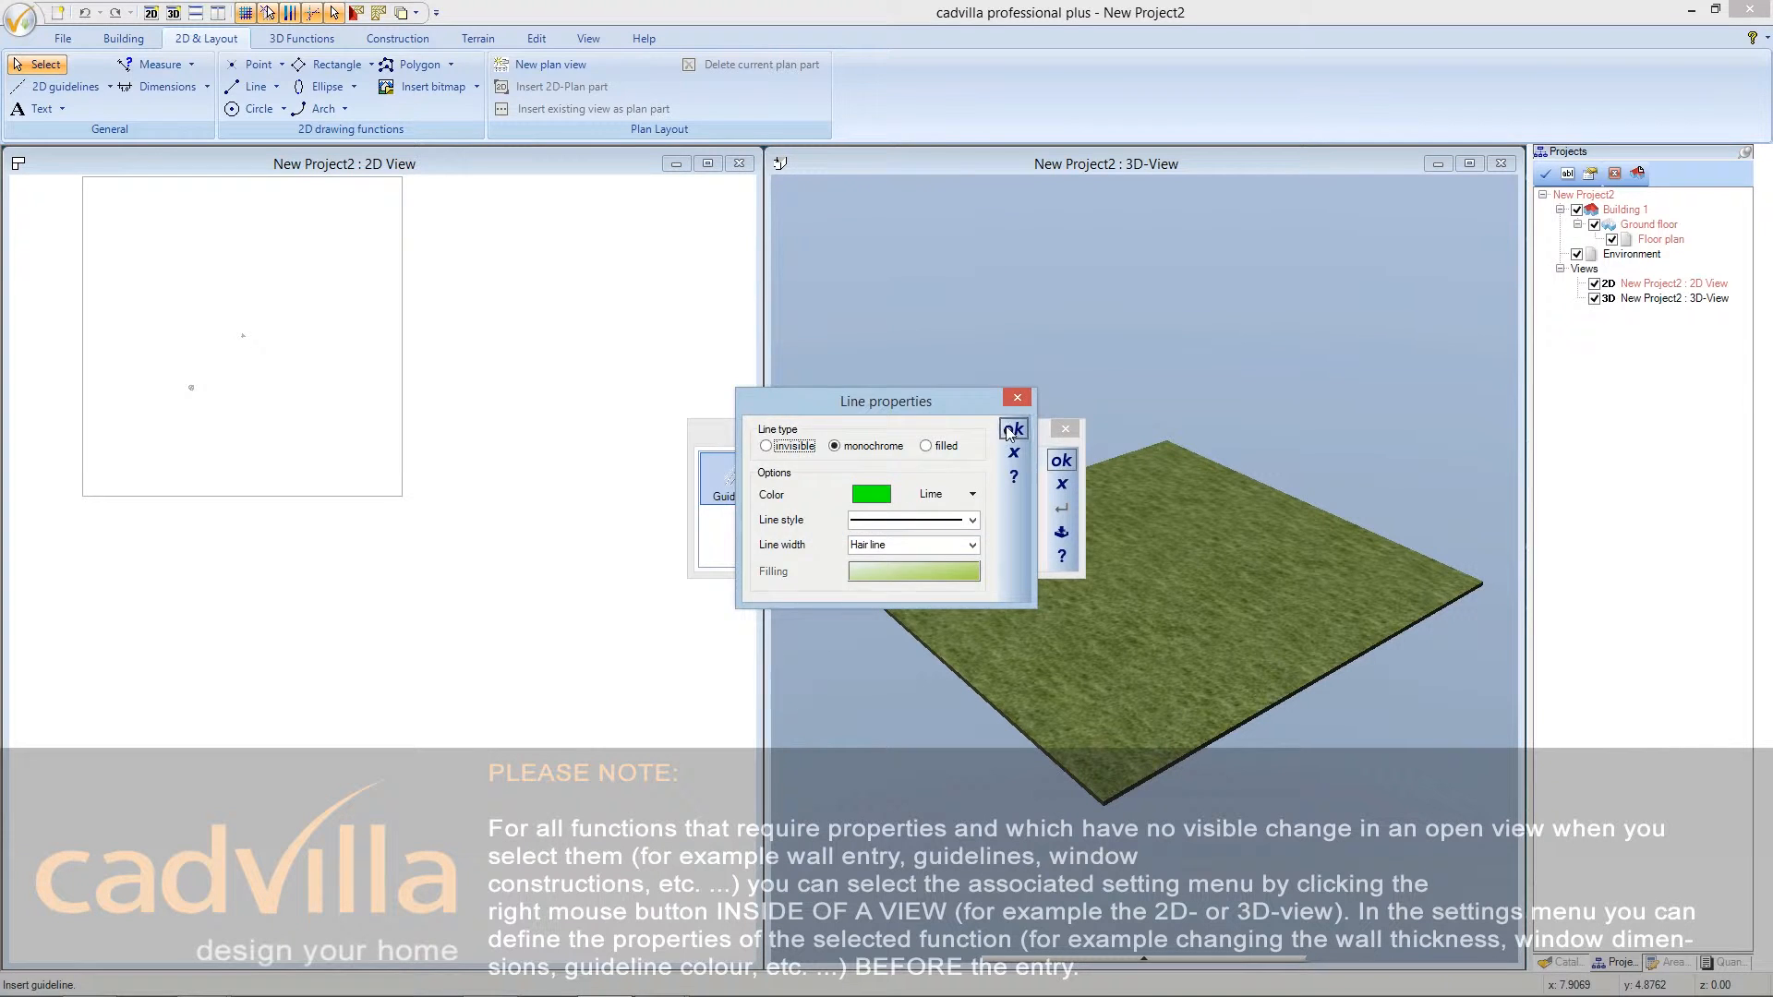
{"action": "left_click", "coordinate": [1013, 428]}
{"action": "left_click", "coordinate": [1061, 462]}
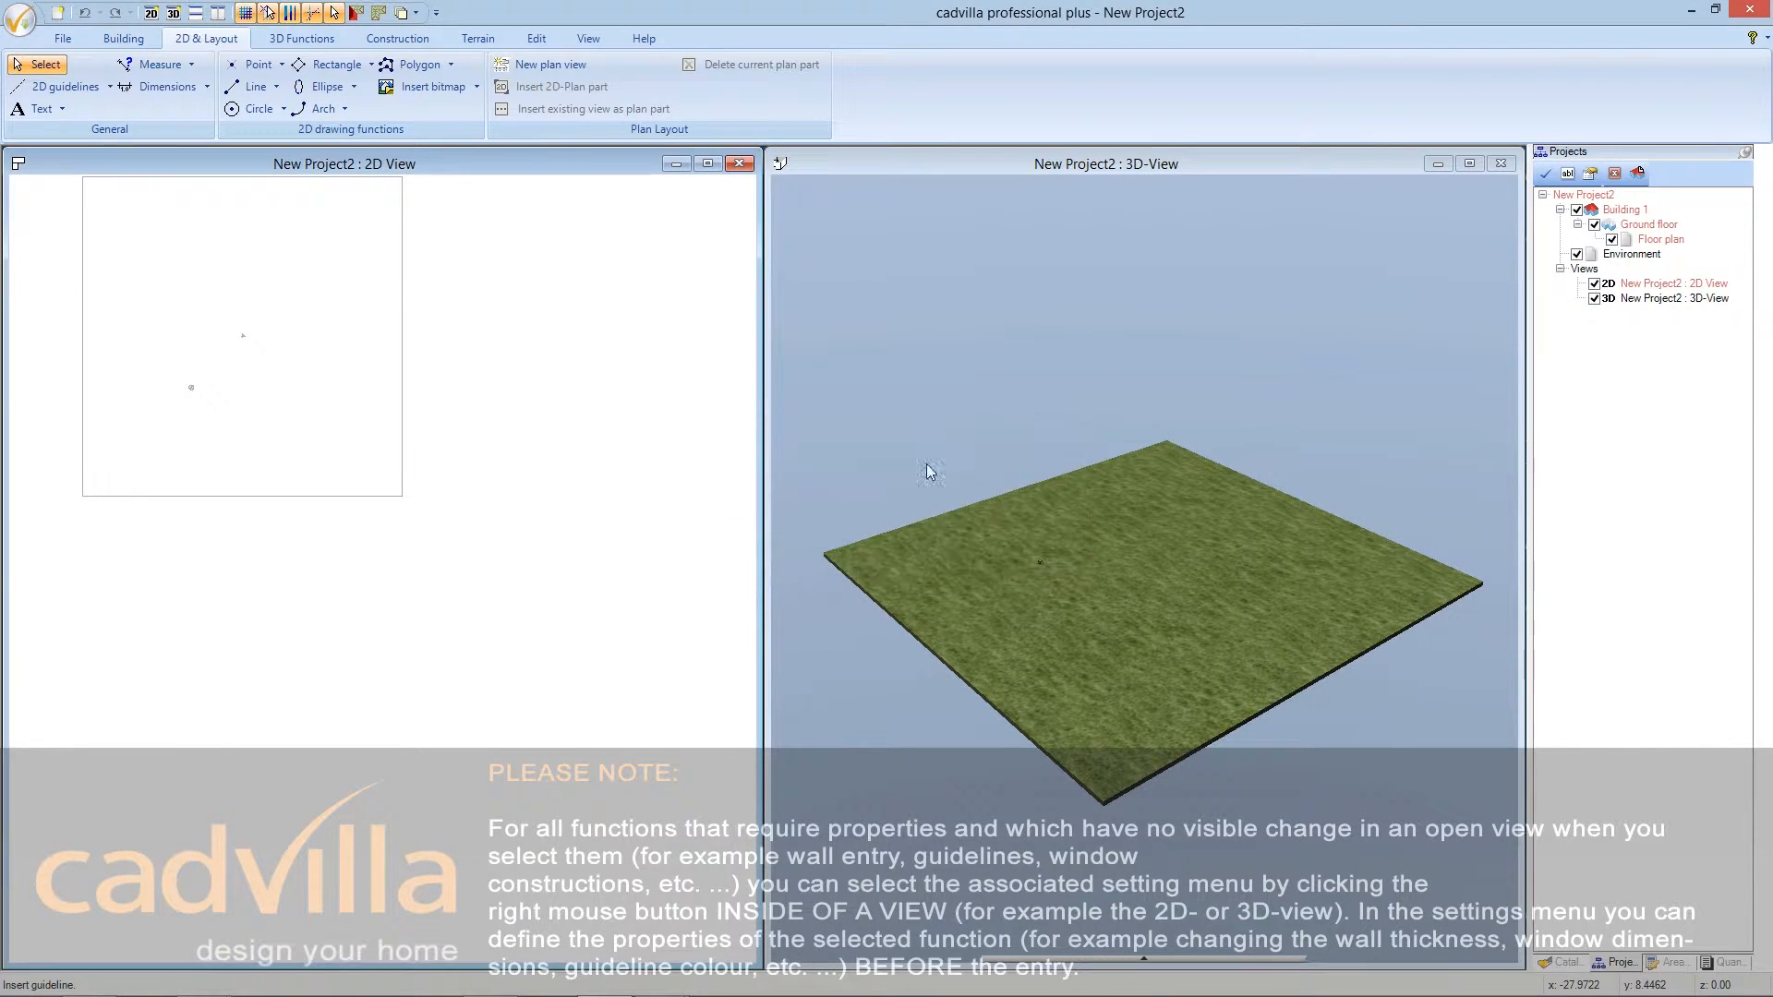
- Place four parallel horizontal guidelines about 2.5 m apart across the lower half of the plan area in the 2D view
{"action": "left_click", "coordinate": [330, 361]}
{"action": "left_click", "coordinate": [330, 376]}
{"action": "left_click", "coordinate": [330, 393]}
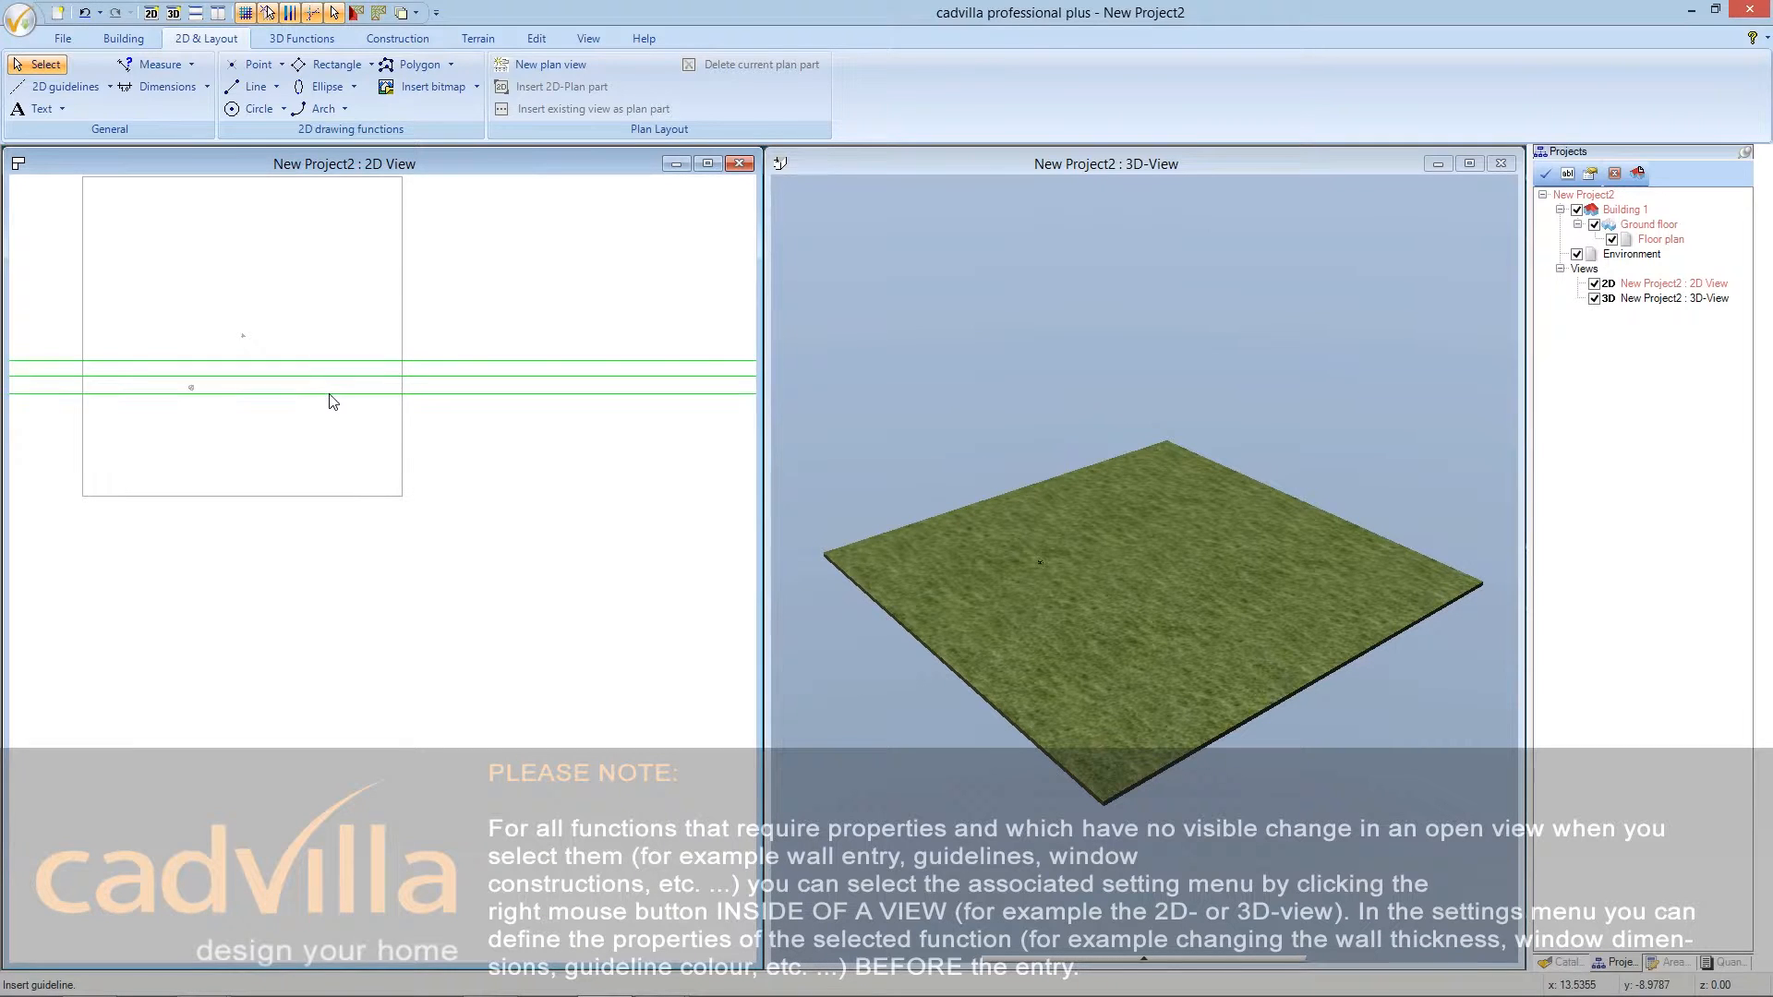
{"action": "left_click", "coordinate": [327, 409]}
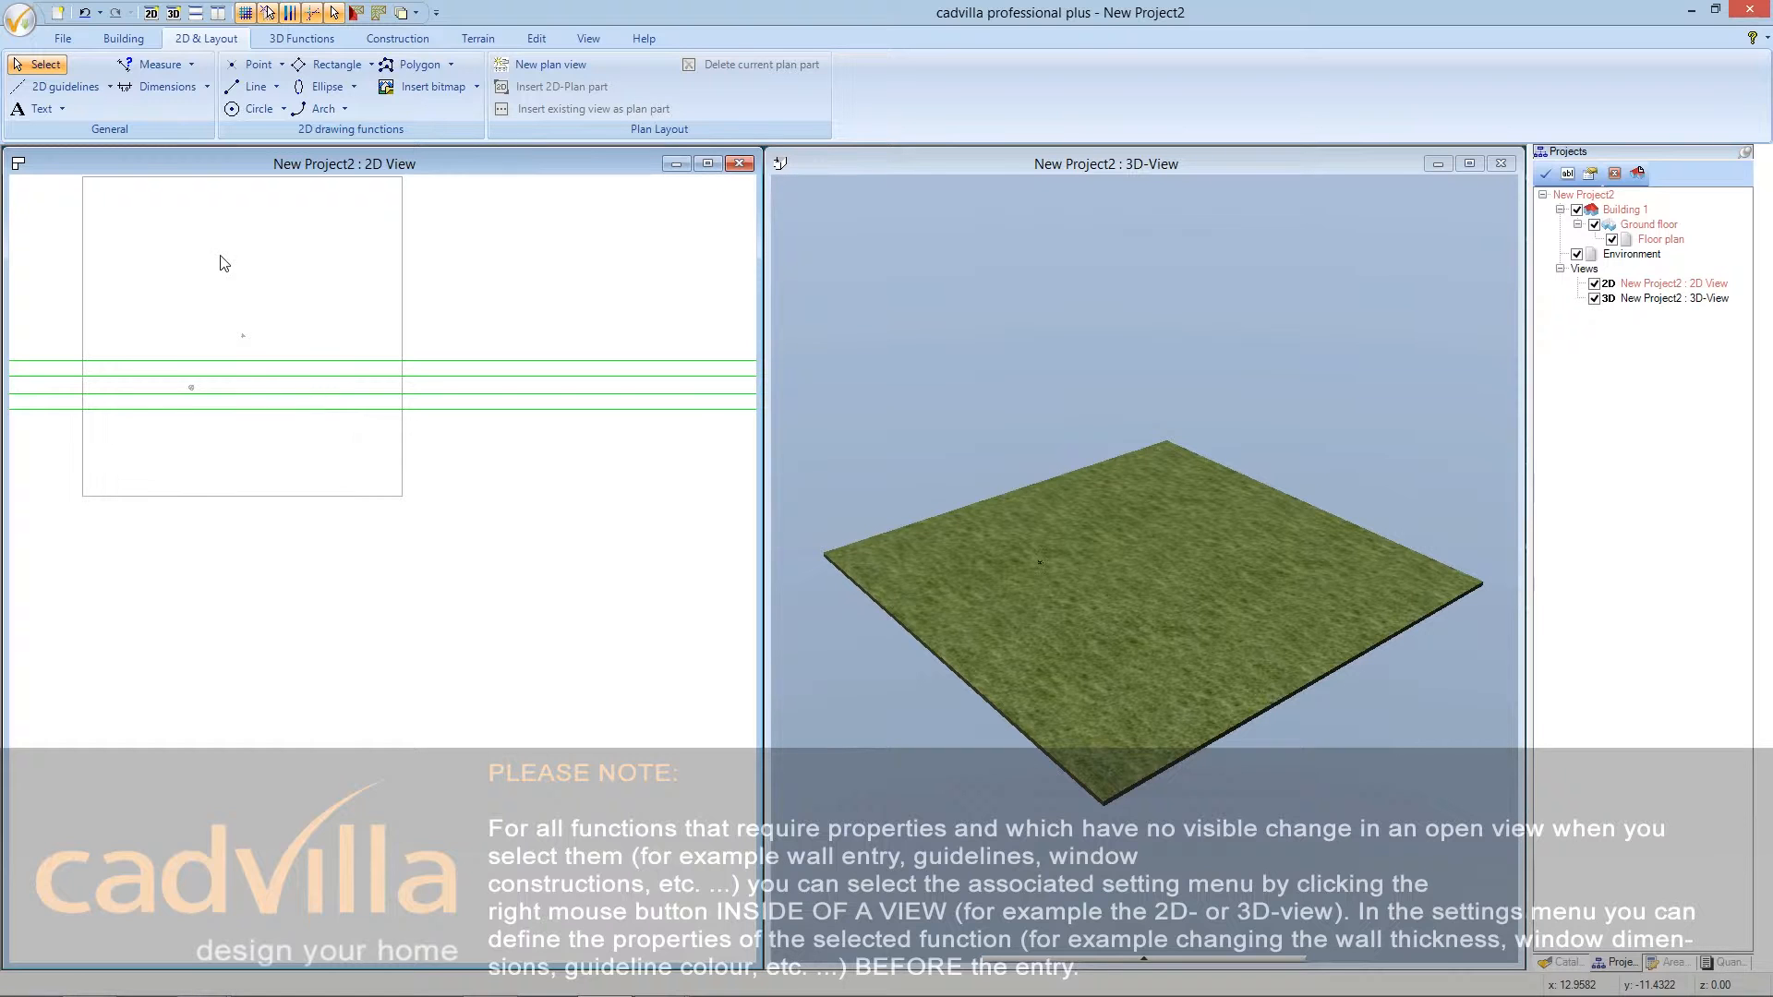
- Place three vertical guidelines in the 2D view, crossing the horizontal guidelines near the middle of the plan area
{"action": "left_click", "coordinate": [85, 88]}
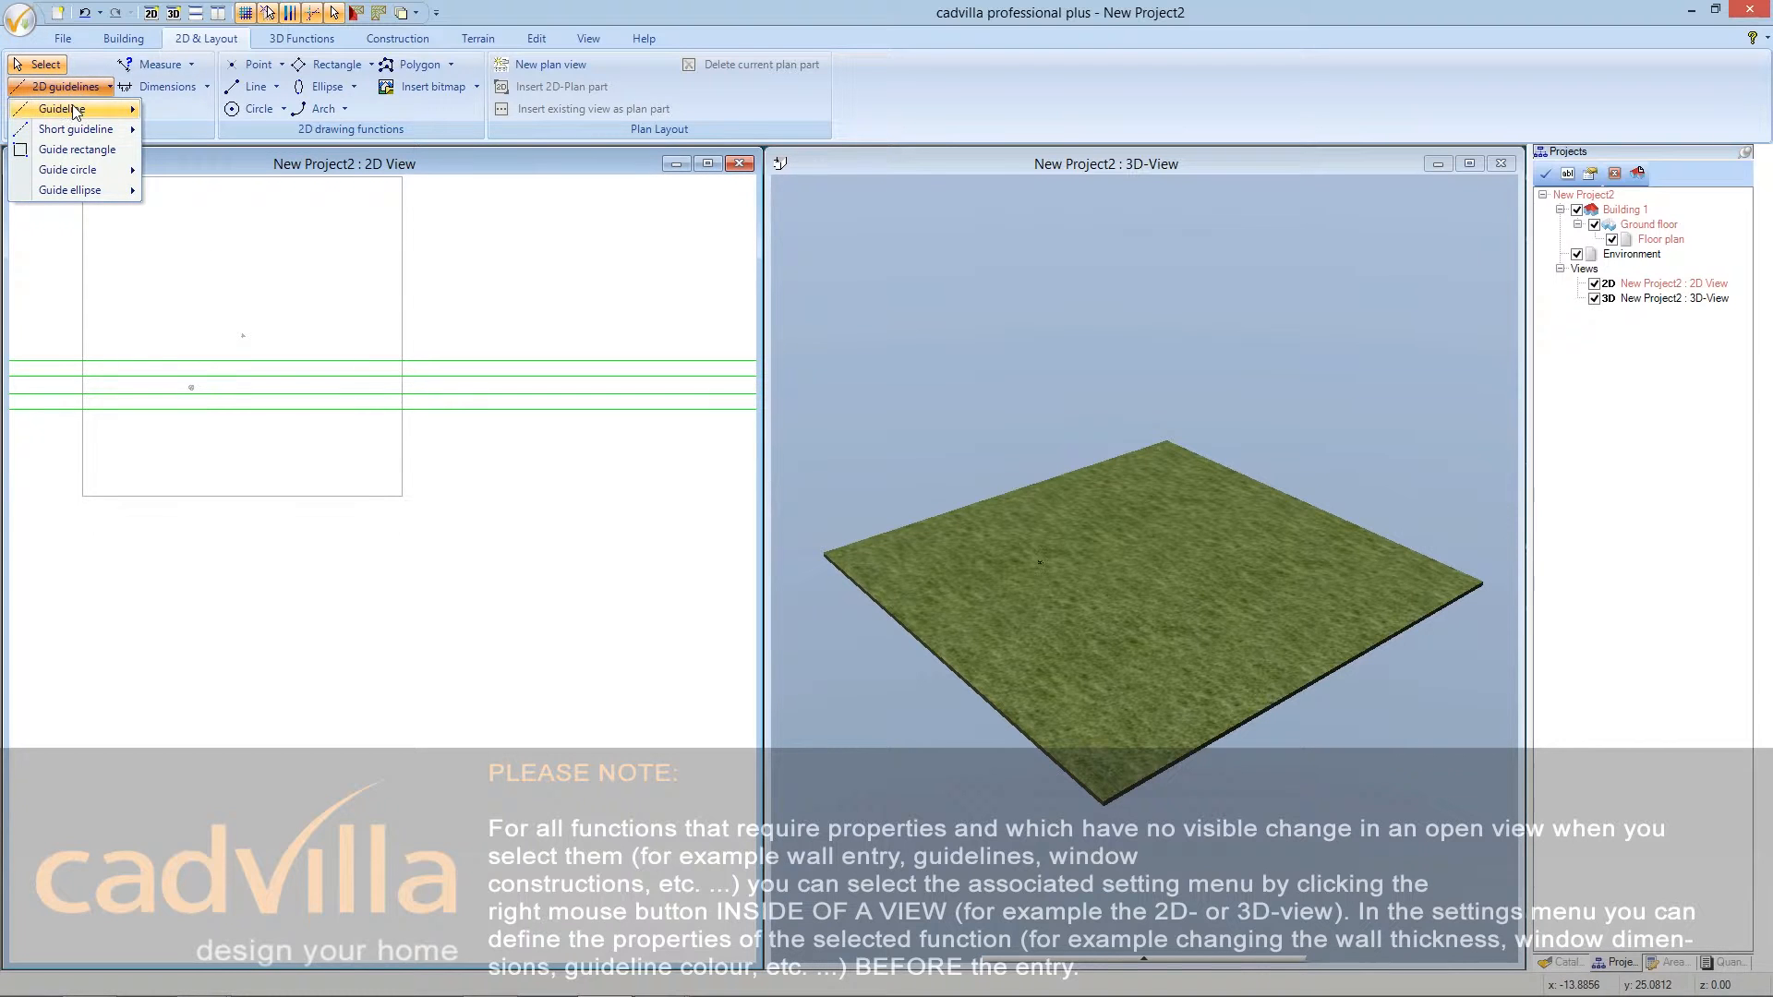
{"action": "mouse_move", "coordinate": [92, 109]}
{"action": "left_click", "coordinate": [180, 113]}
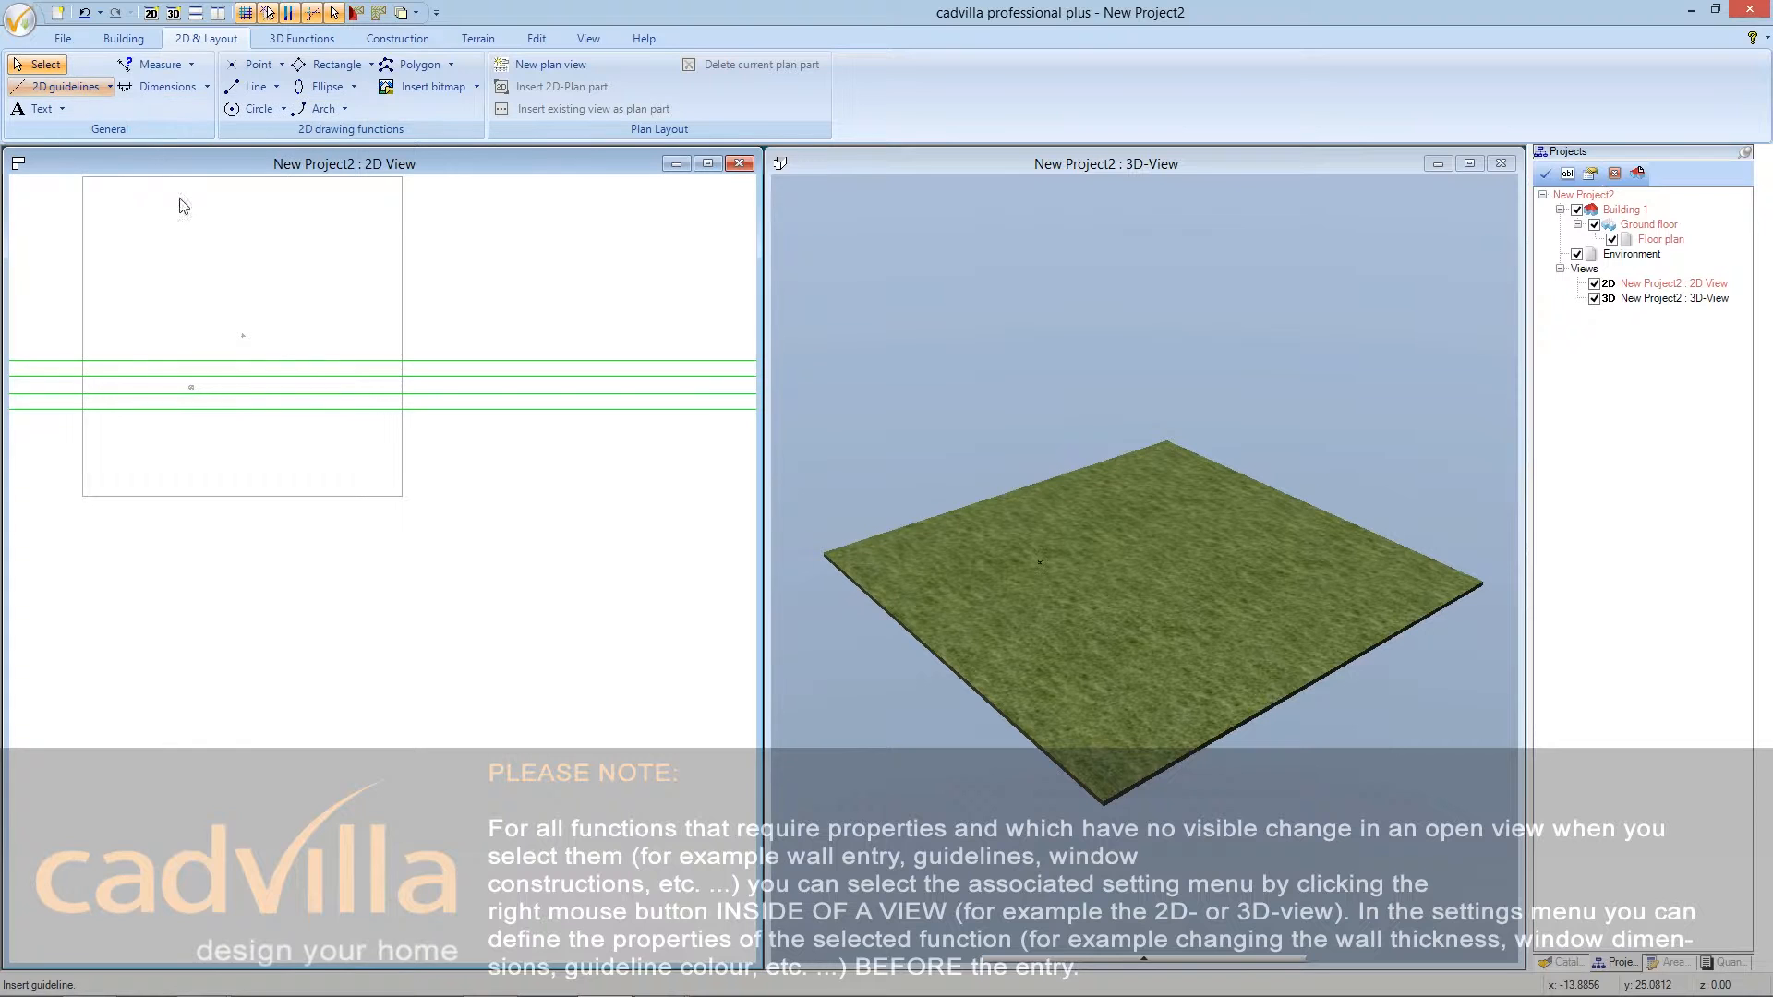
{"action": "left_click", "coordinate": [188, 310]}
{"action": "left_click", "coordinate": [207, 309]}
{"action": "left_click", "coordinate": [233, 310]}
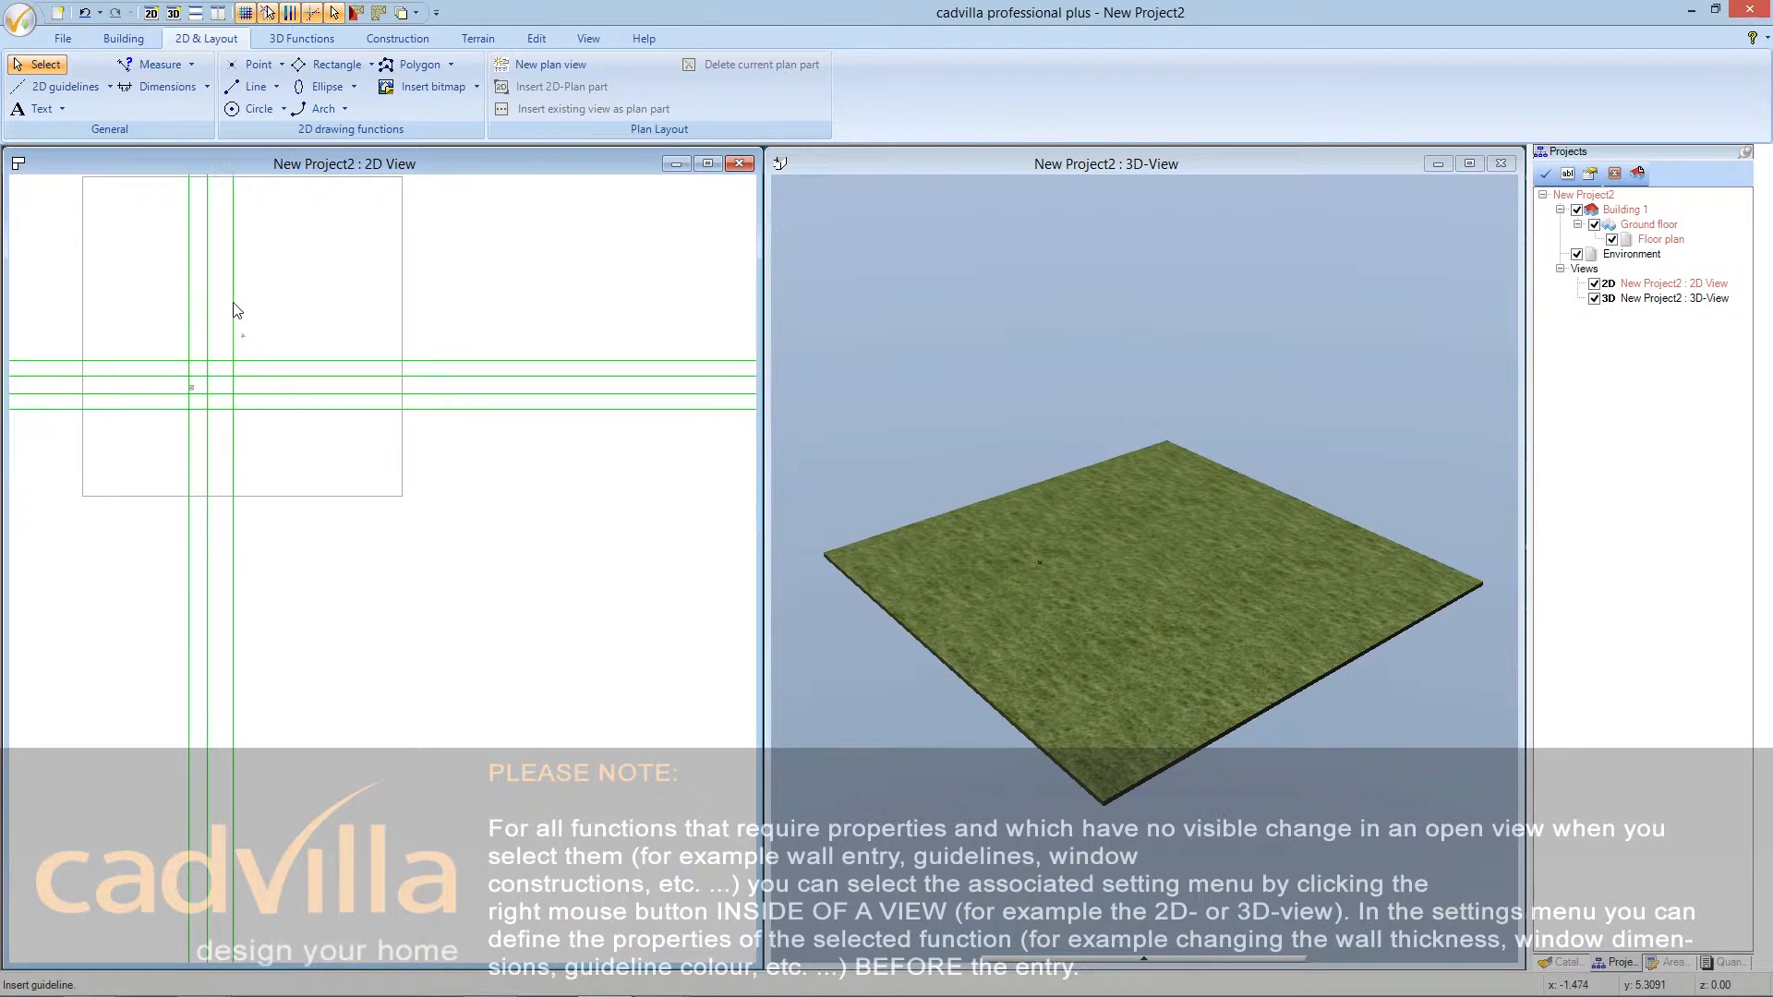
{"action": "right_click", "coordinate": [333, 312]}
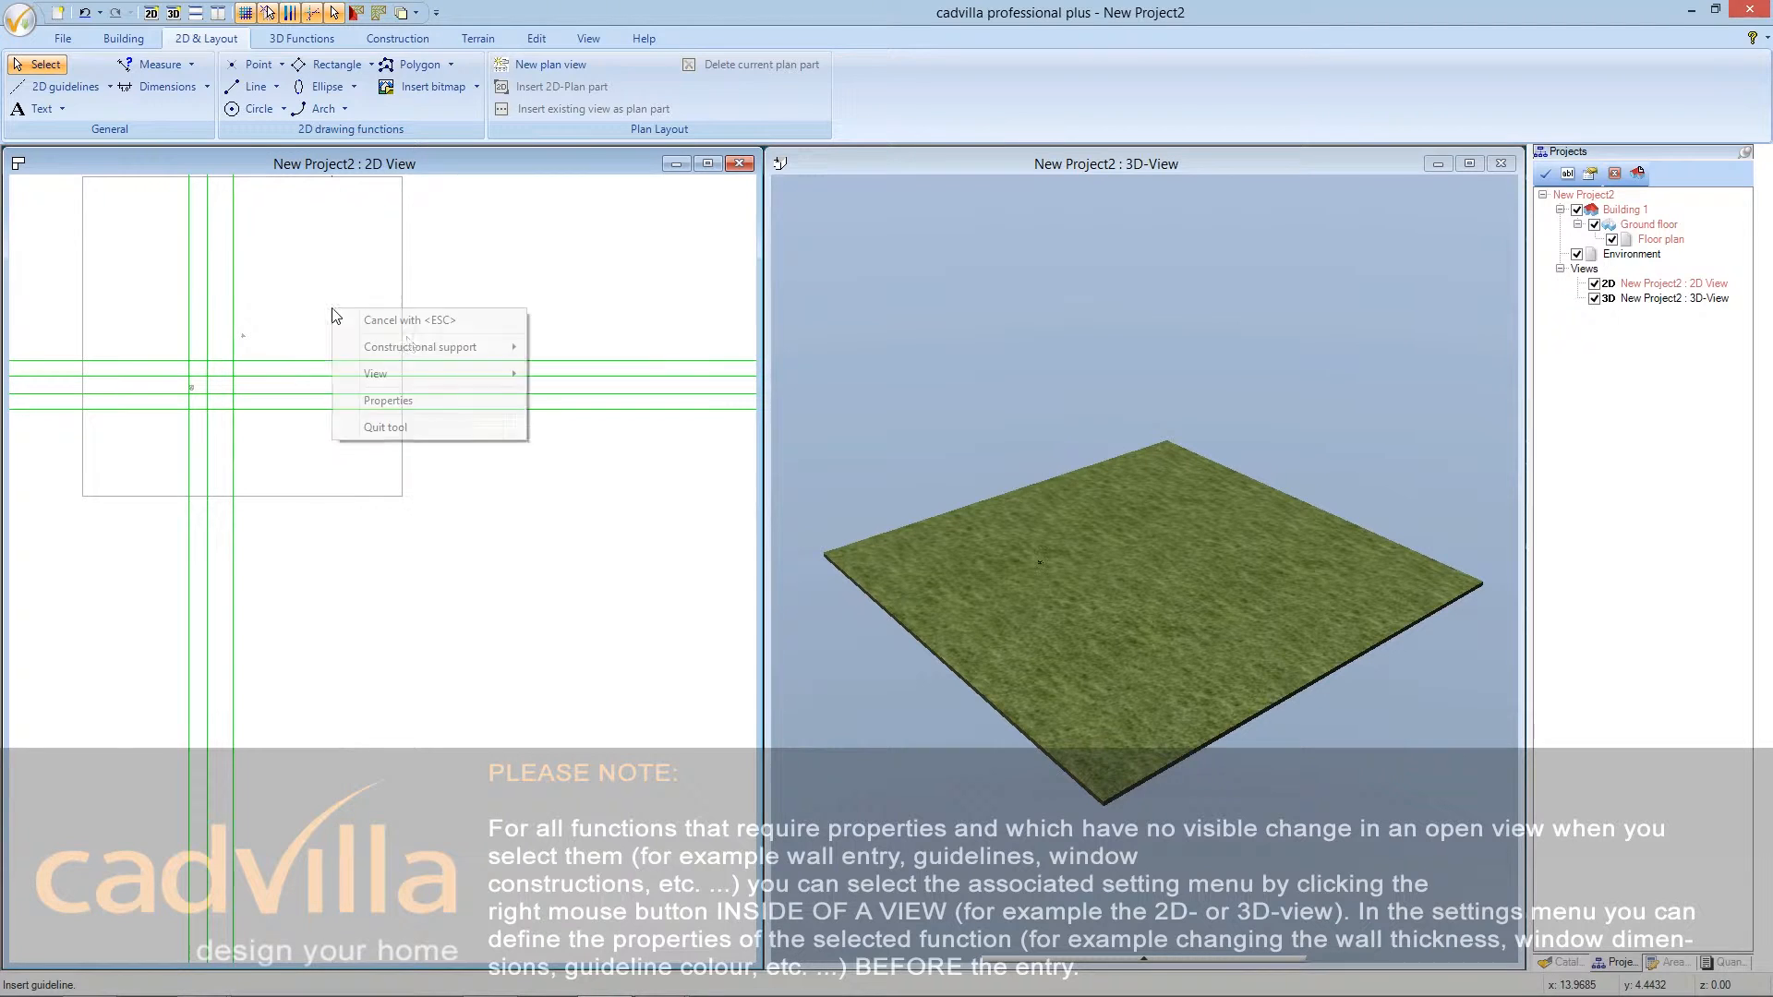
- Set the line colour of the 2D guidelines to yellow in the guideline tool's properties
{"action": "left_click", "coordinate": [432, 401]}
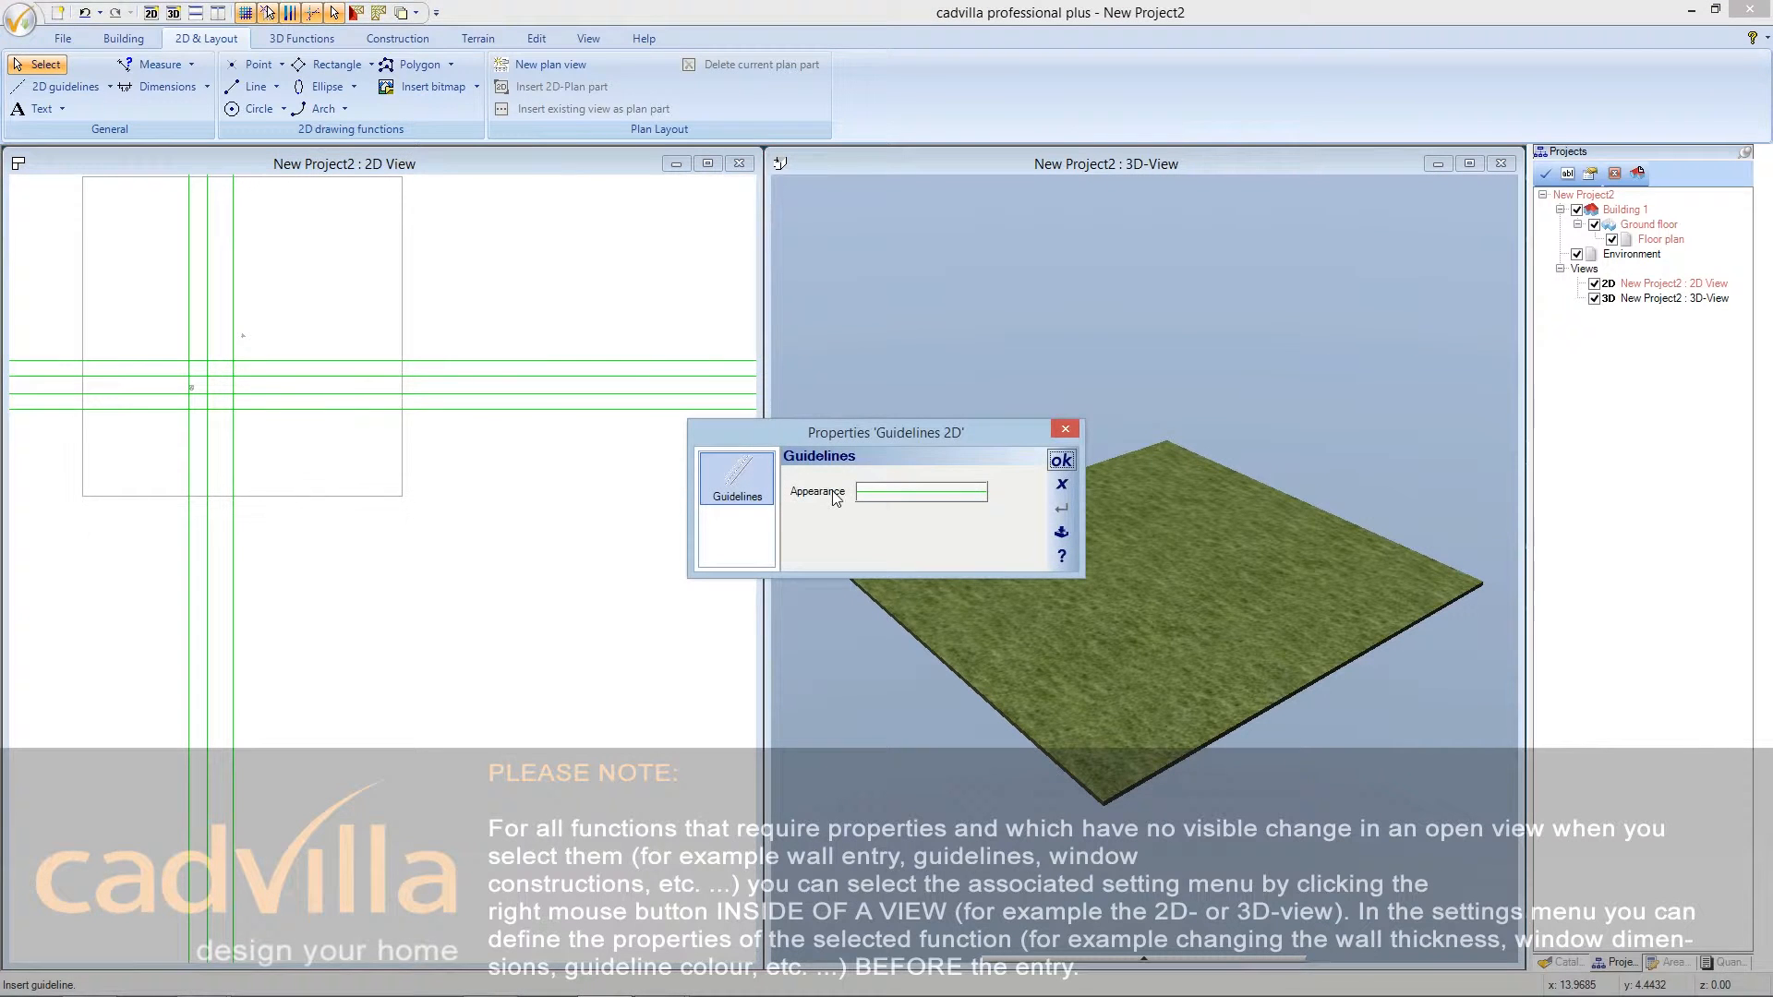
{"action": "left_click", "coordinate": [871, 503]}
{"action": "left_click", "coordinate": [914, 497]}
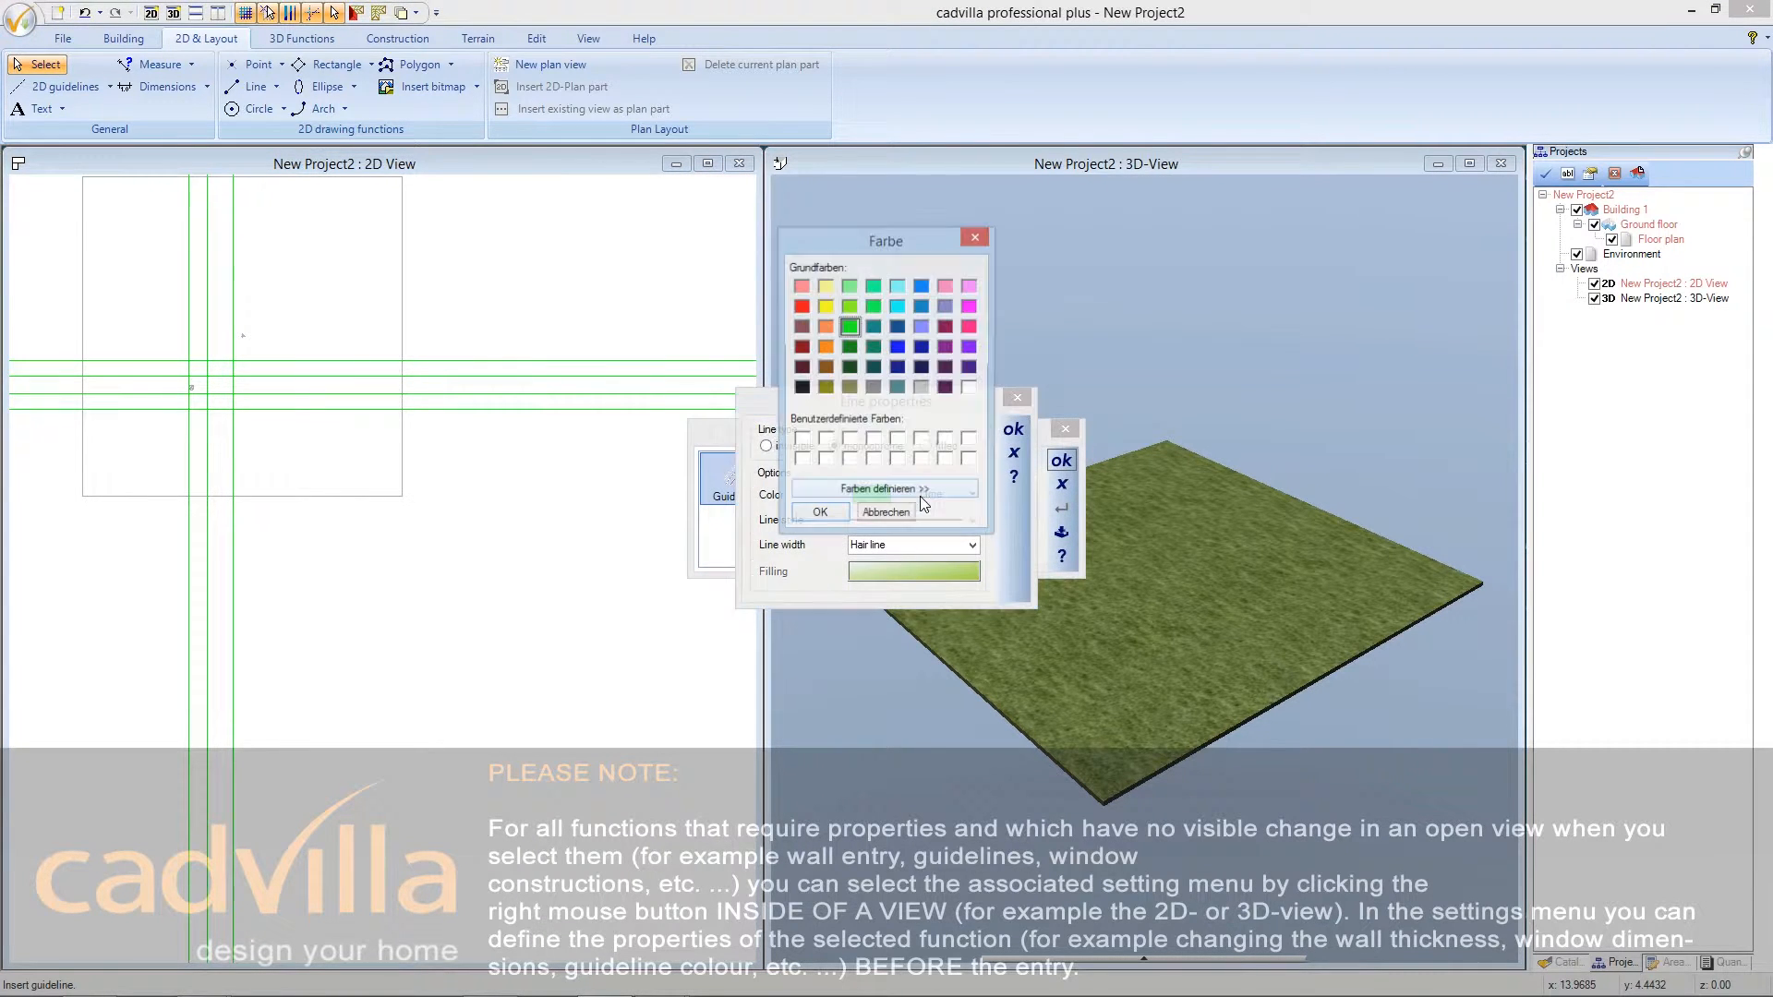
{"action": "left_click", "coordinate": [825, 306]}
{"action": "left_click", "coordinate": [819, 514]}
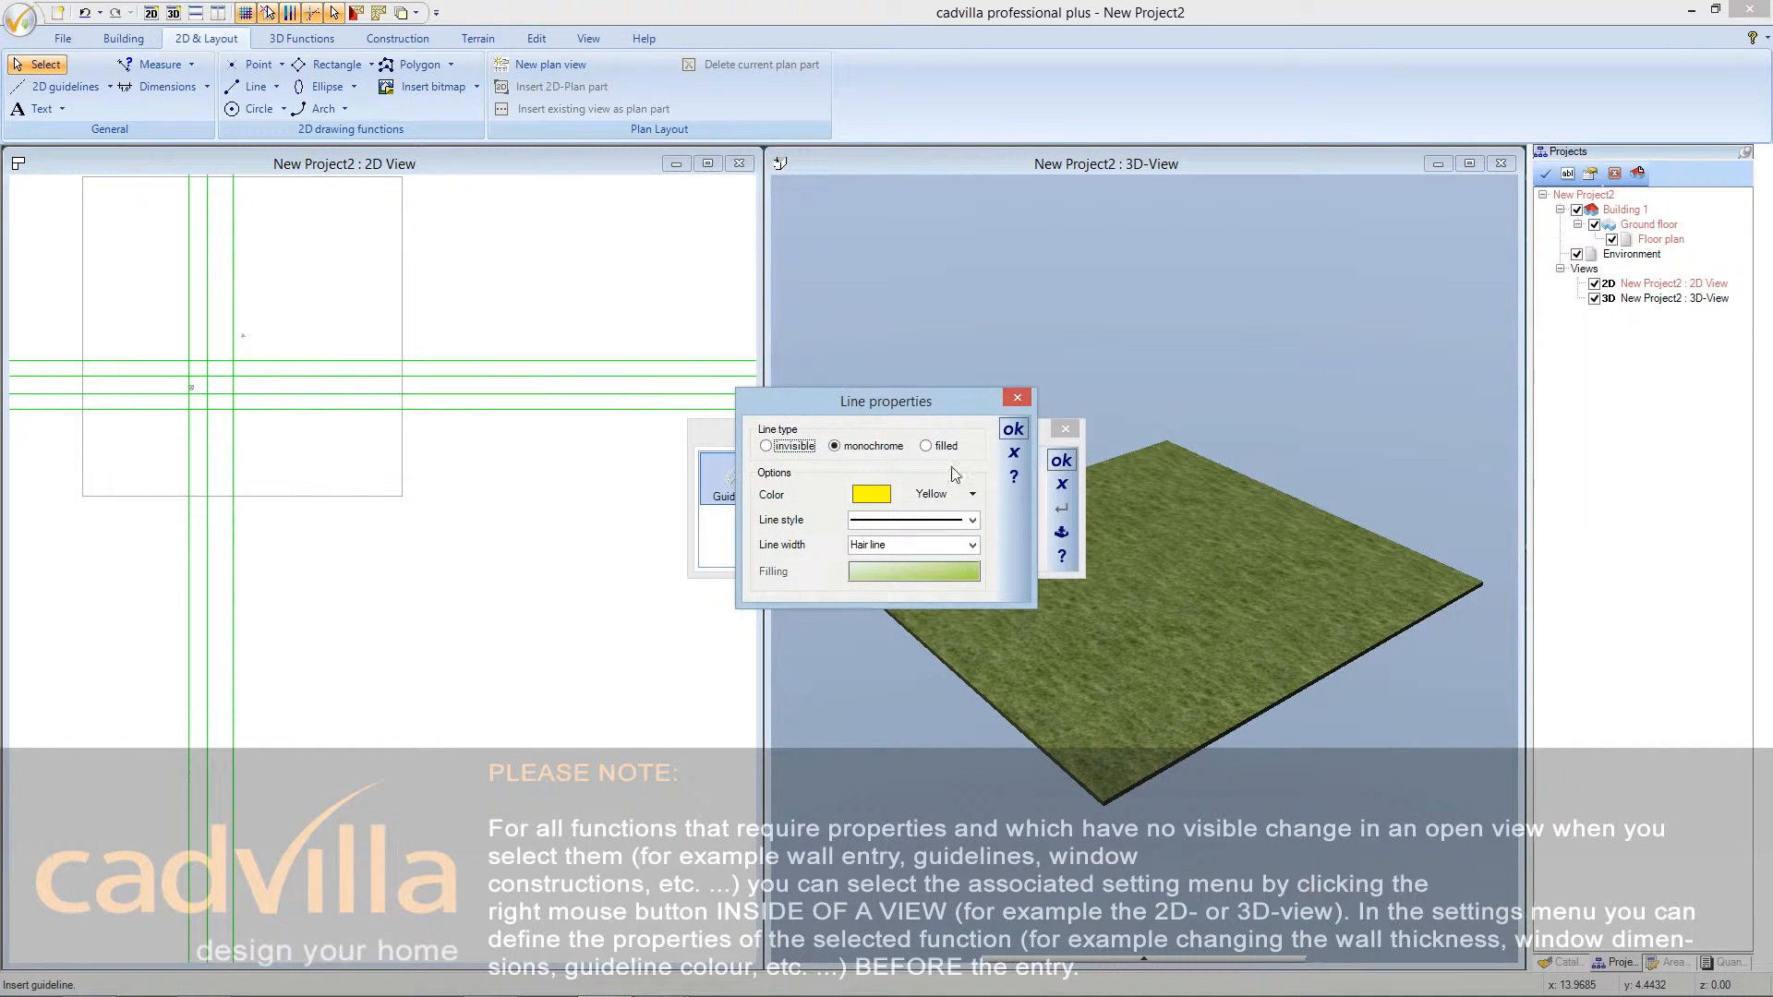
{"action": "left_click", "coordinate": [1012, 430]}
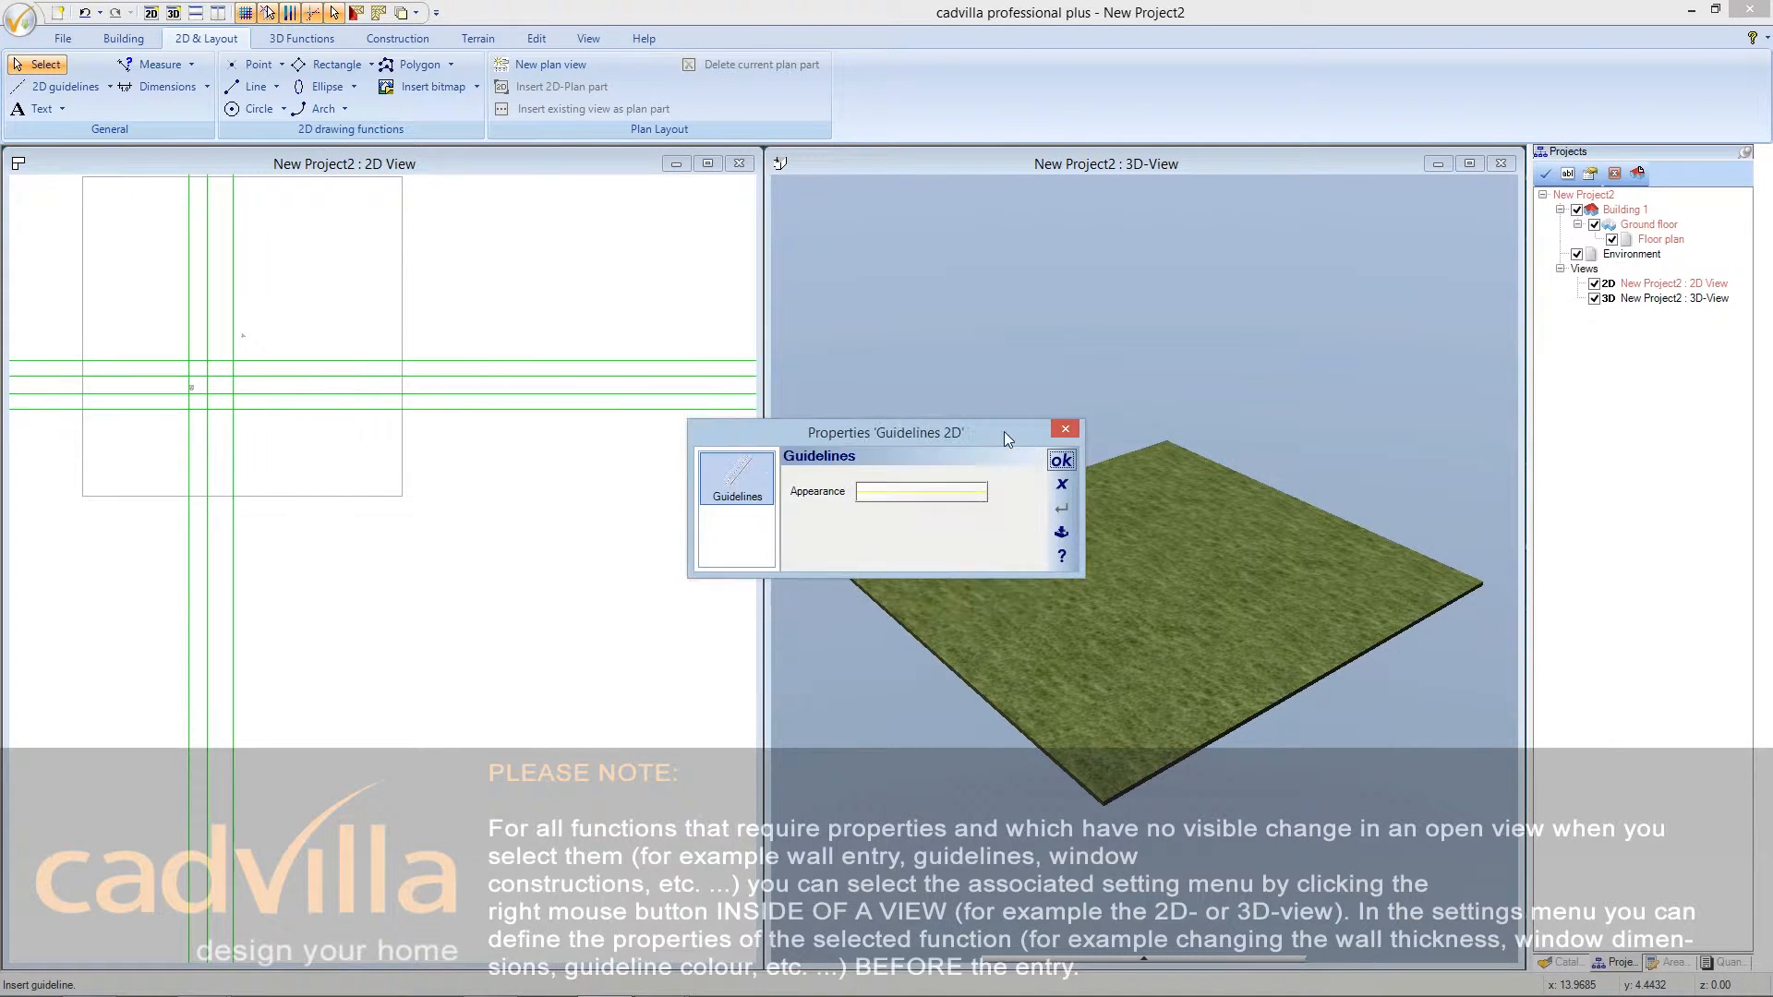
{"action": "left_click", "coordinate": [1061, 460]}
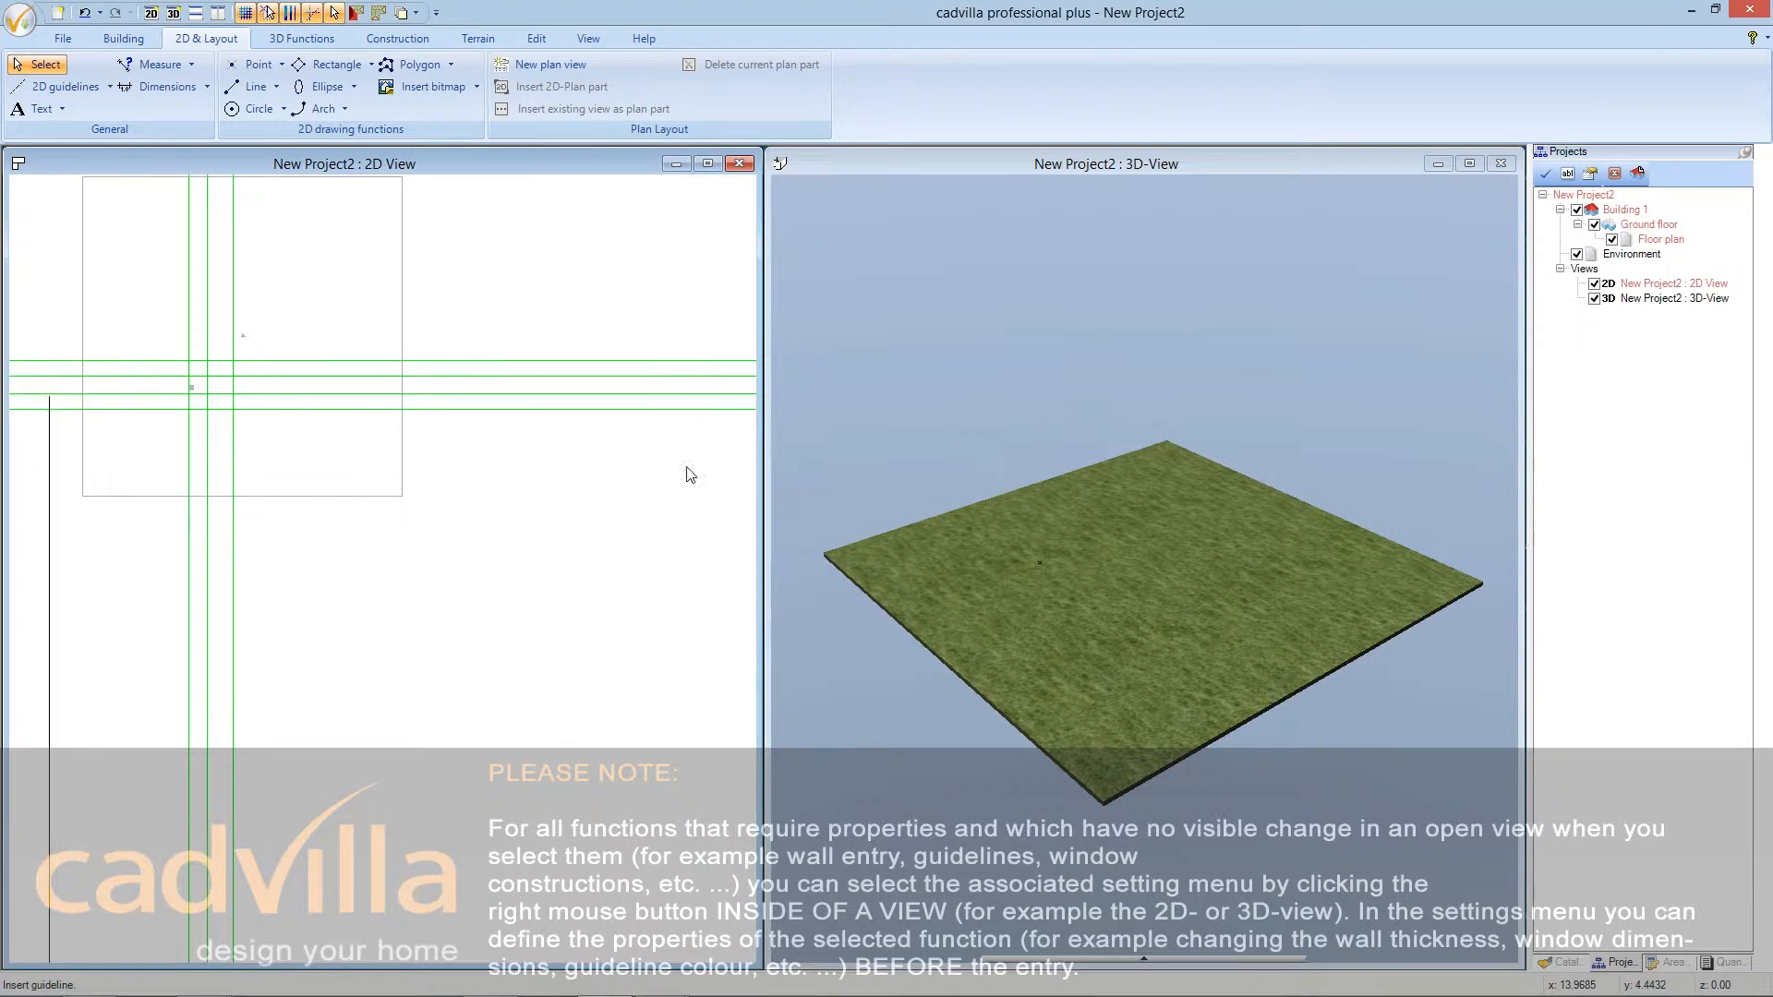
- Place three vertical yellow guidelines in the 2D view, inside the plan area's eastern part beside the green vertical ones
{"action": "left_click", "coordinate": [310, 363]}
{"action": "left_click", "coordinate": [321, 363]}
{"action": "left_click", "coordinate": [345, 363]}
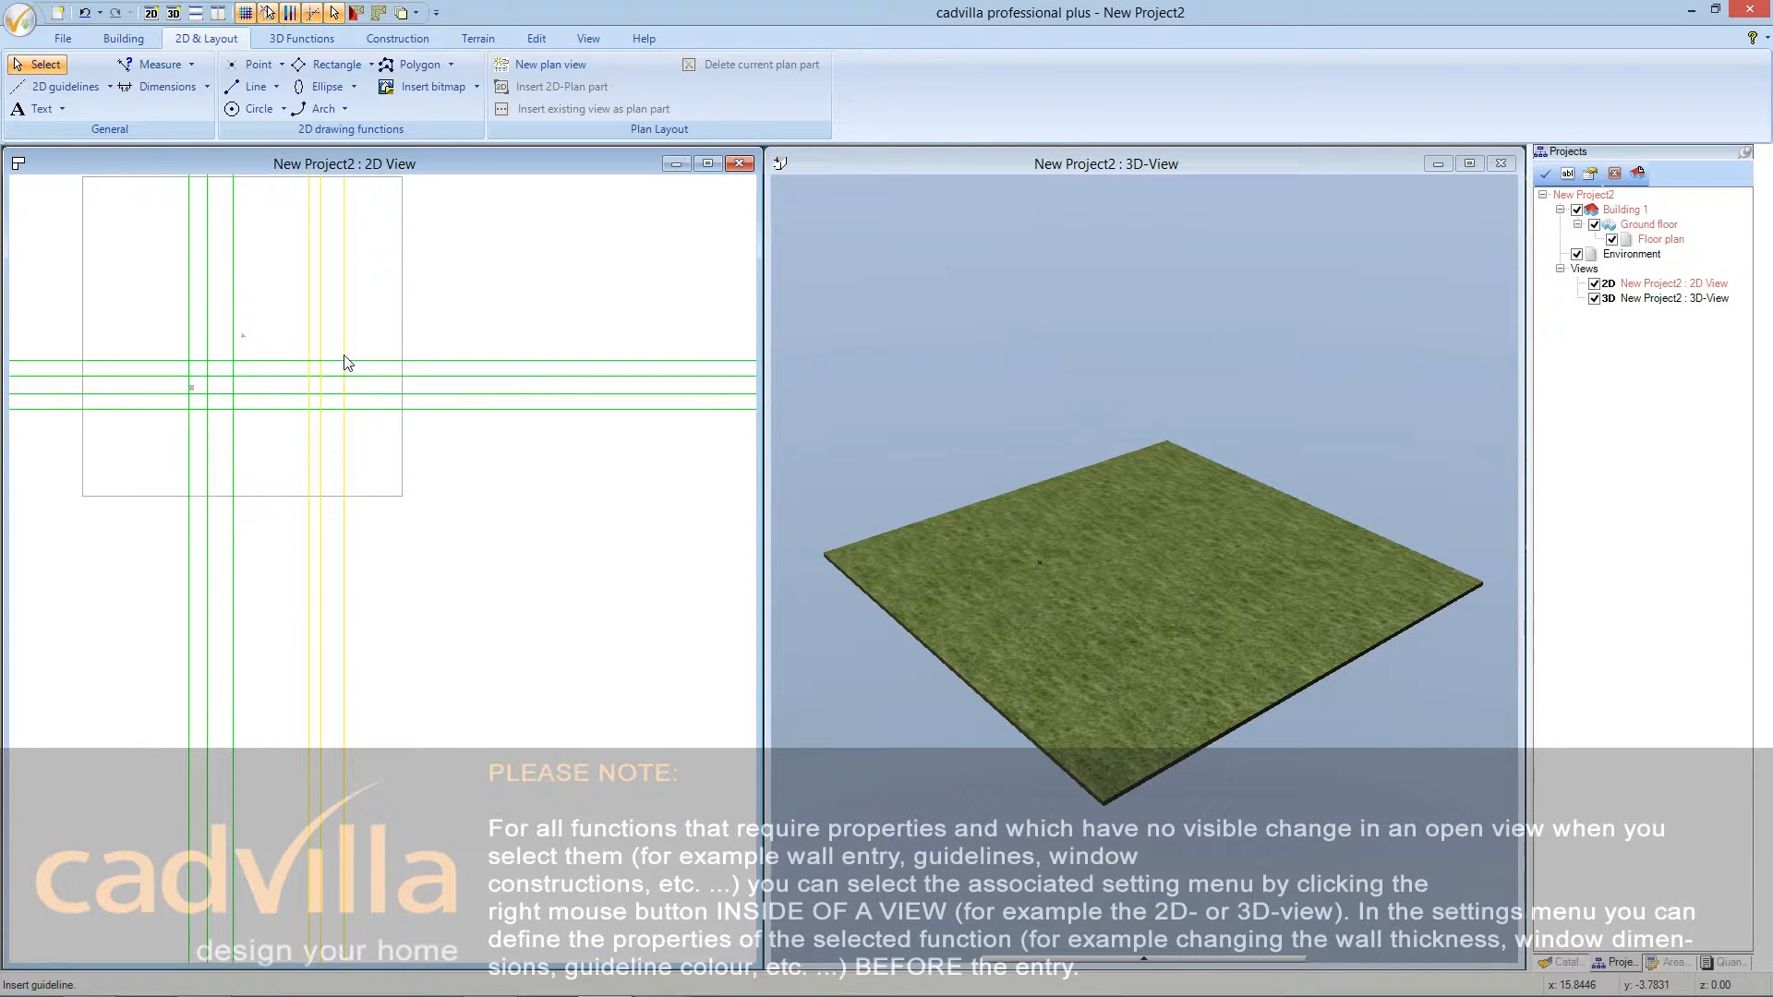
- Place three horizontal yellow guidelines about 2.9 m and 3.9 m apart, above the green horizontal ones in the plan area
{"action": "left_click", "coordinate": [82, 89]}
{"action": "mouse_move", "coordinate": [81, 109]}
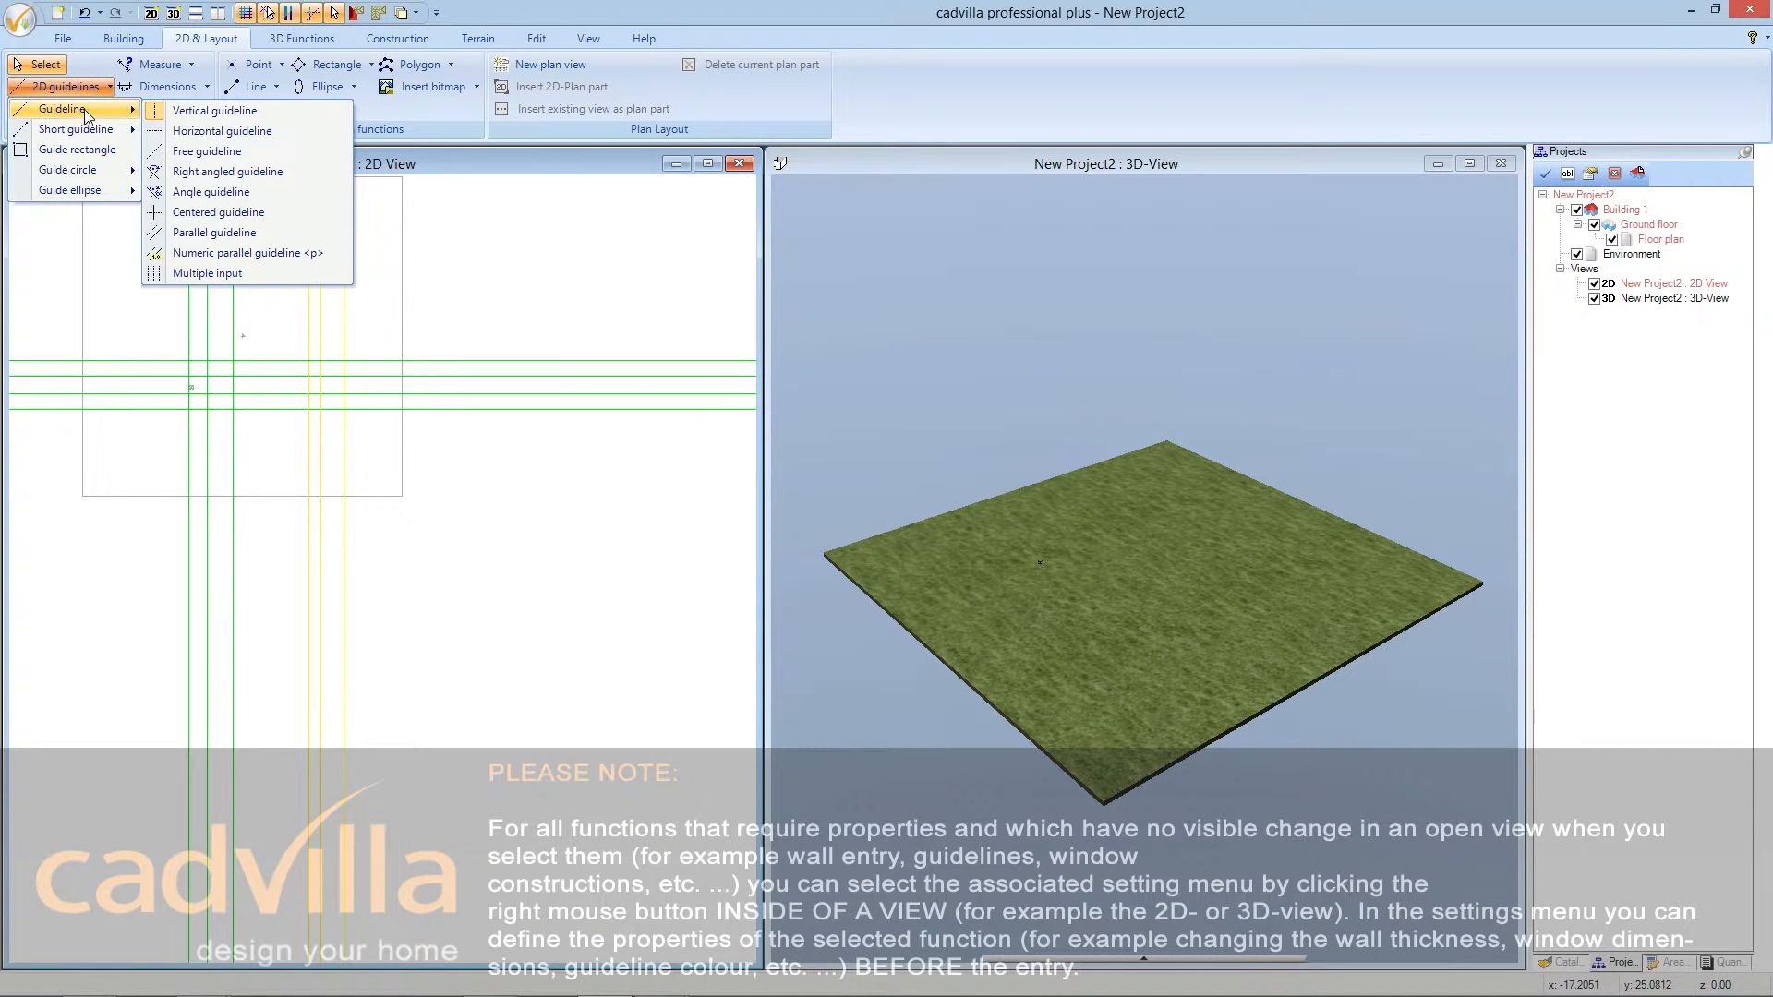
{"action": "left_click", "coordinate": [185, 138]}
{"action": "left_click", "coordinate": [156, 250]}
{"action": "left_click", "coordinate": [154, 268]}
{"action": "left_click", "coordinate": [143, 293]}
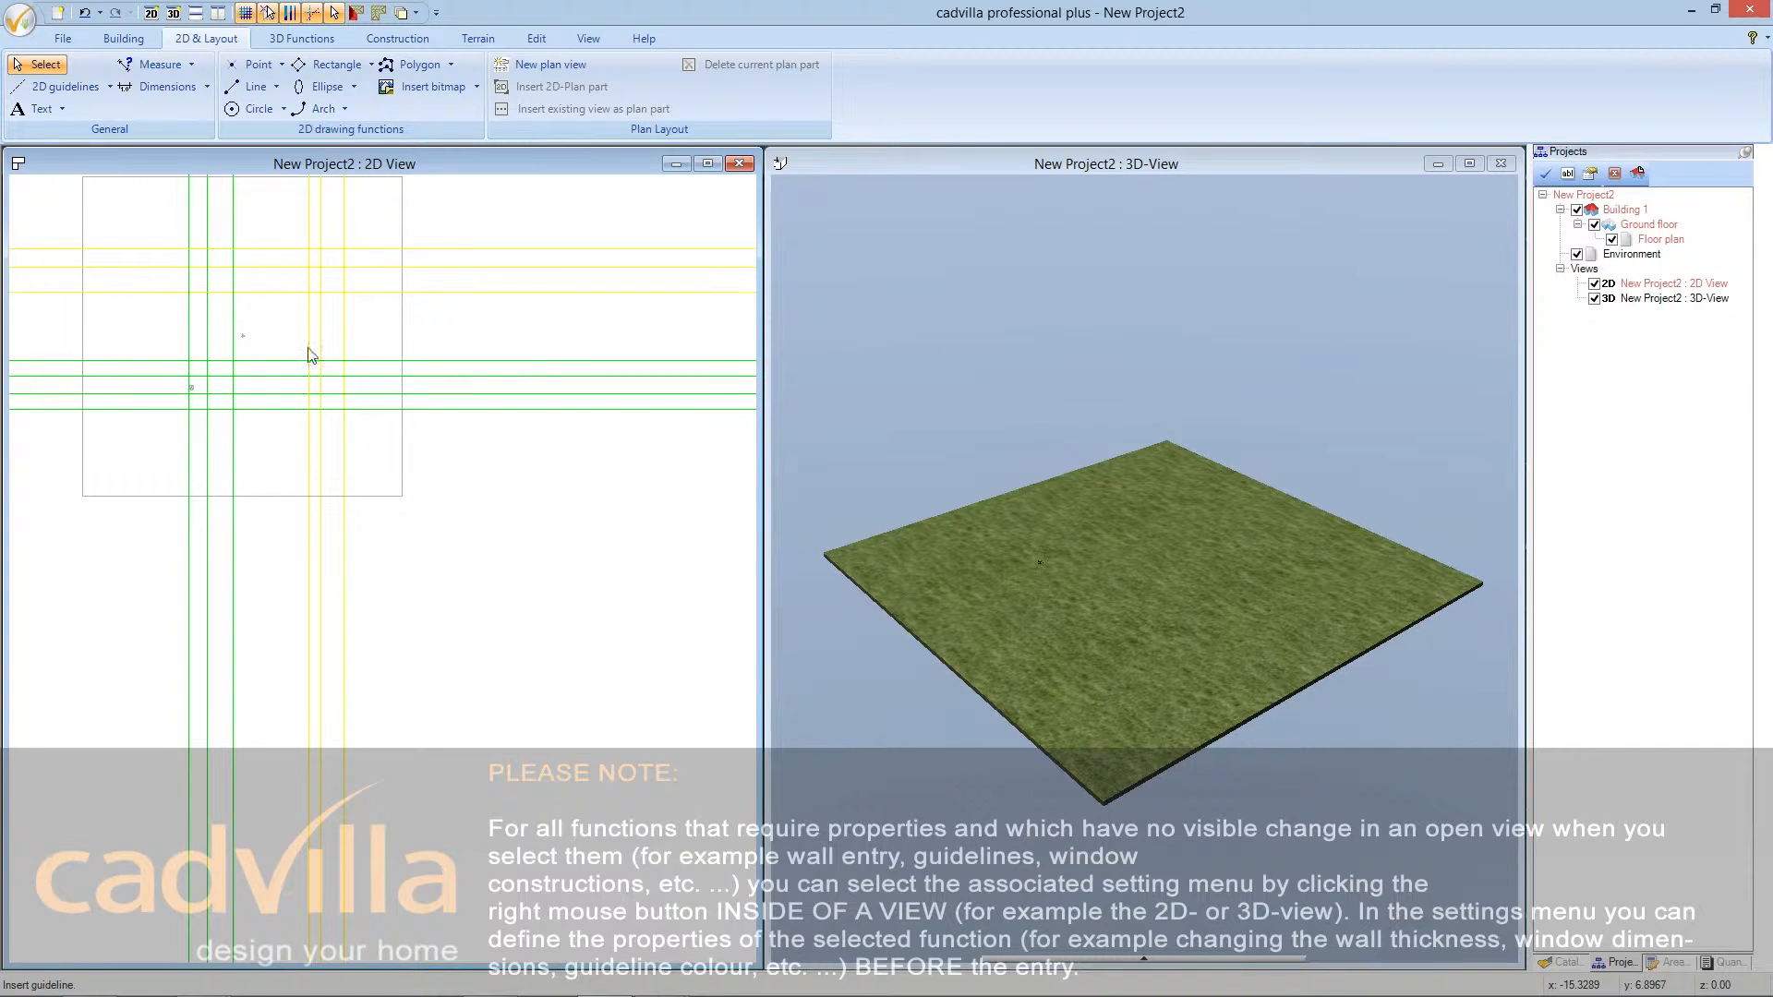
{"action": "key", "text": "Escape"}
- Choose the closed polygon tool and set its filling to monochrome brown (128, 64, 0)
{"action": "left_click", "coordinate": [428, 67]}
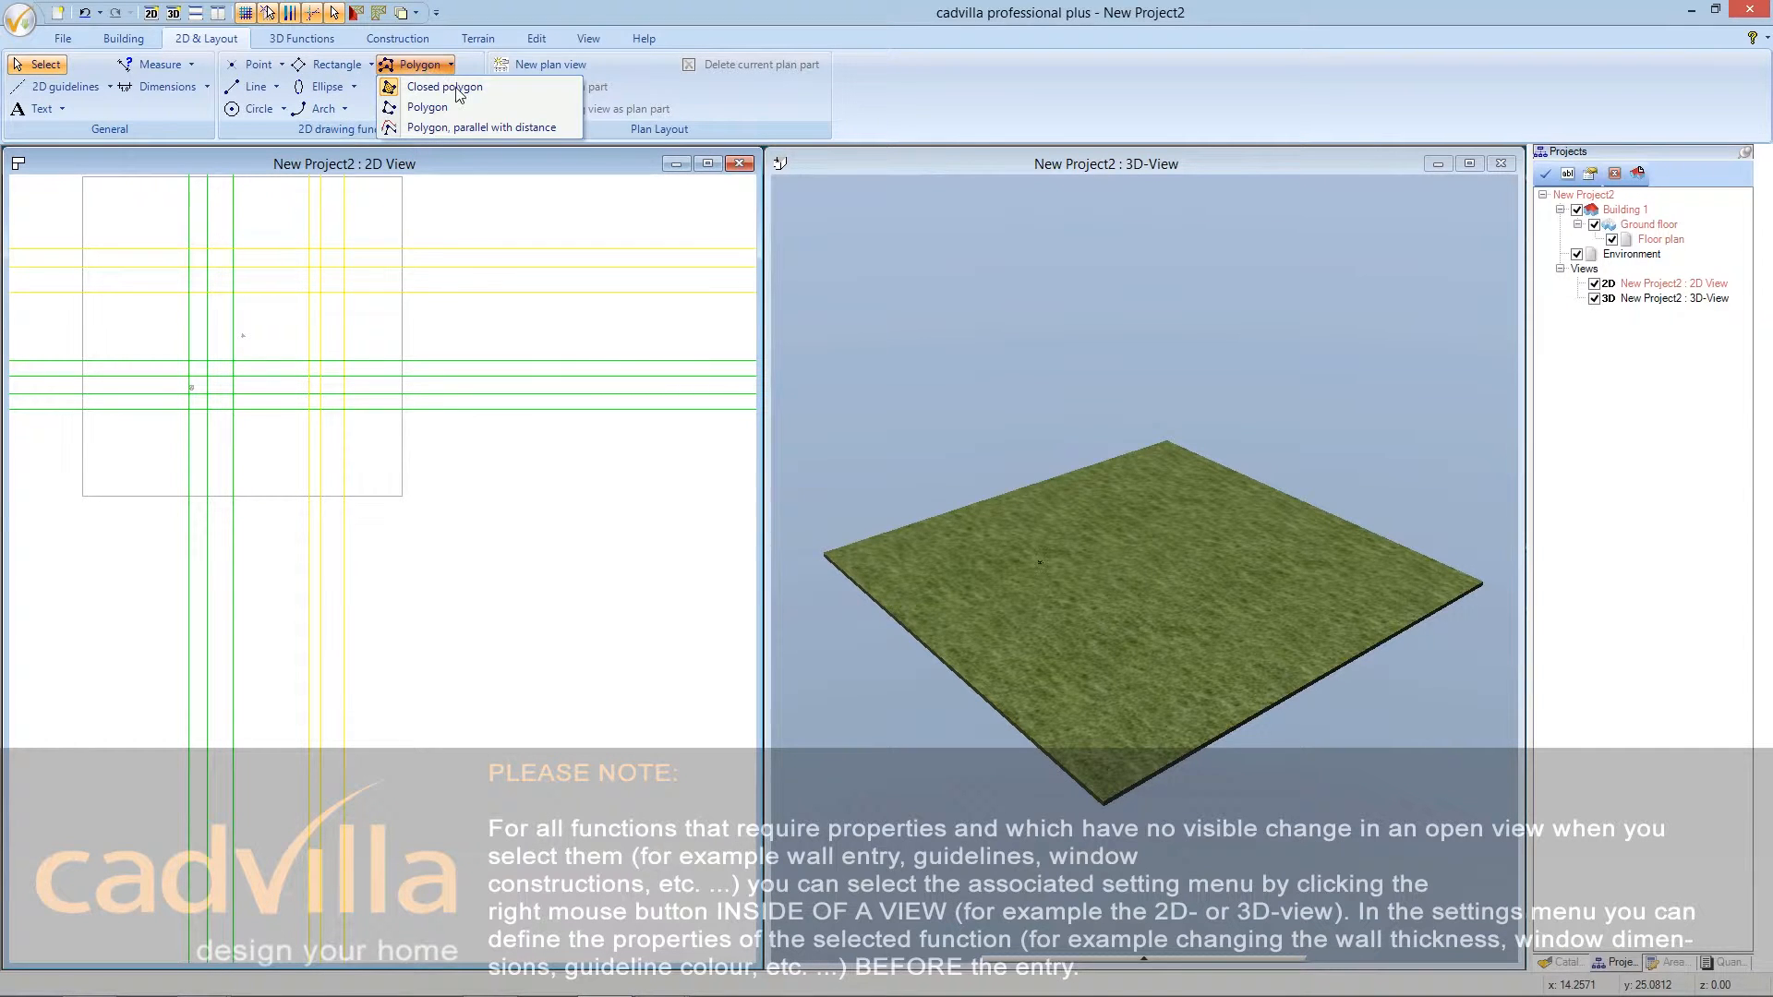
{"action": "left_click", "coordinate": [494, 87]}
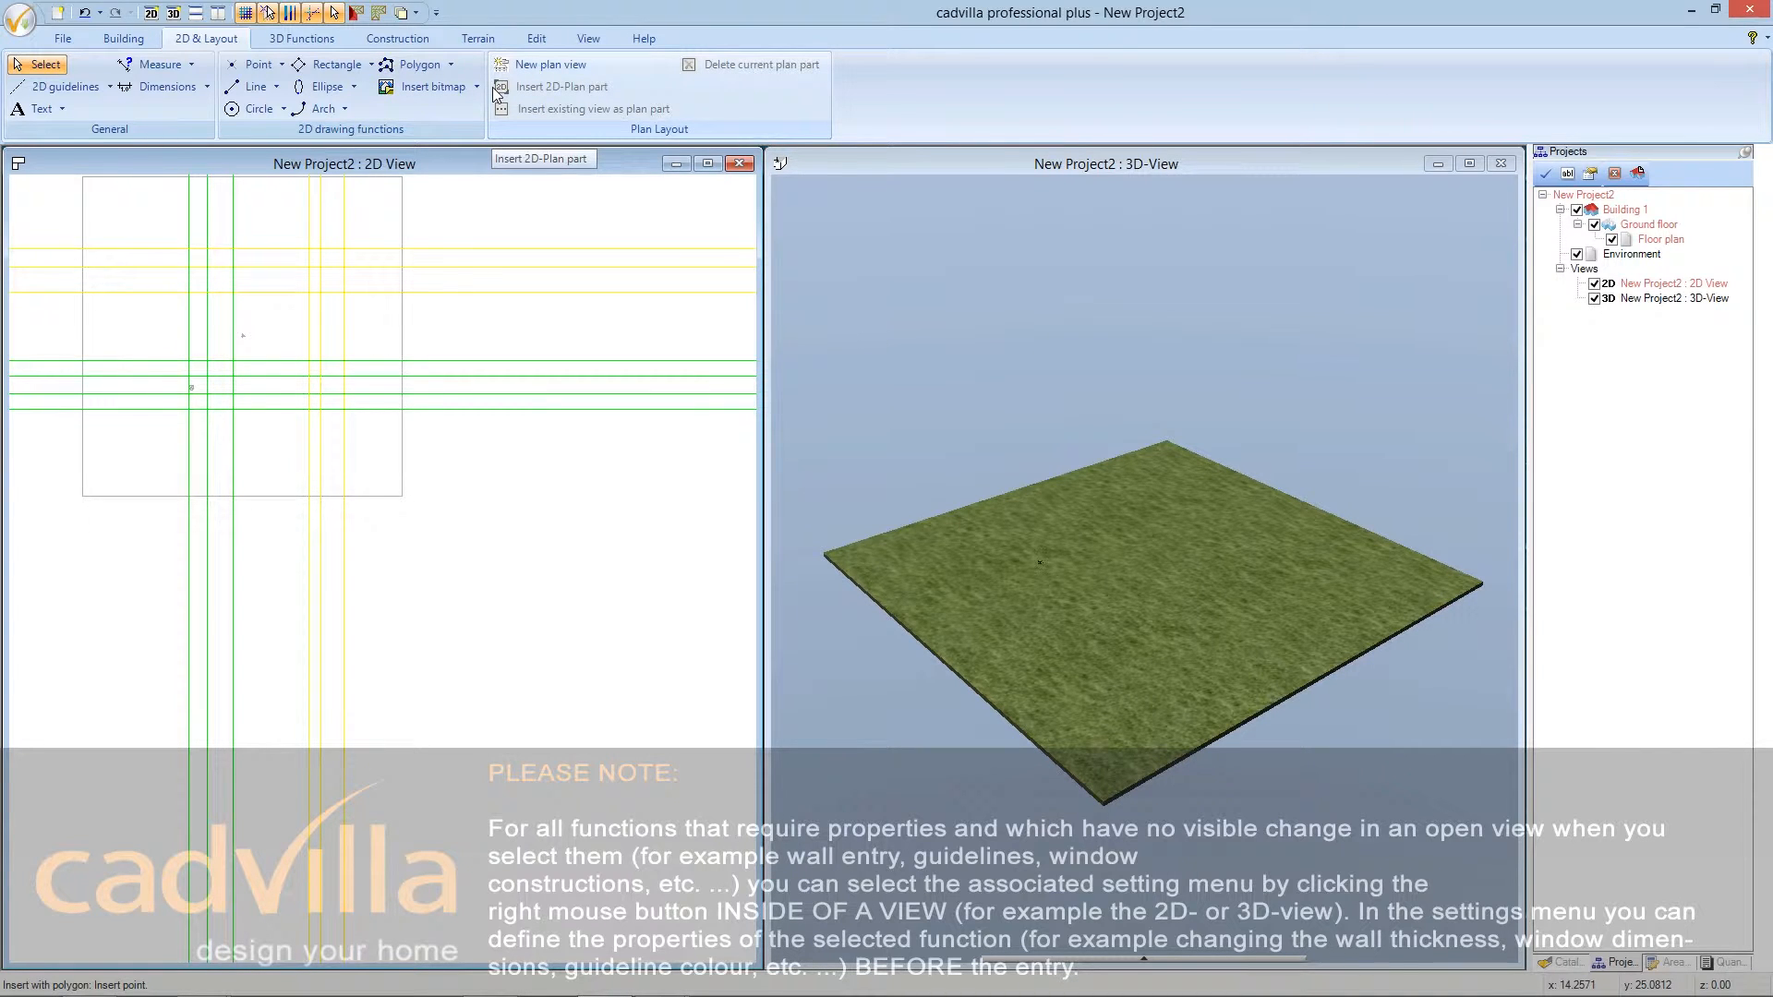
{"action": "right_click", "coordinate": [365, 322]}
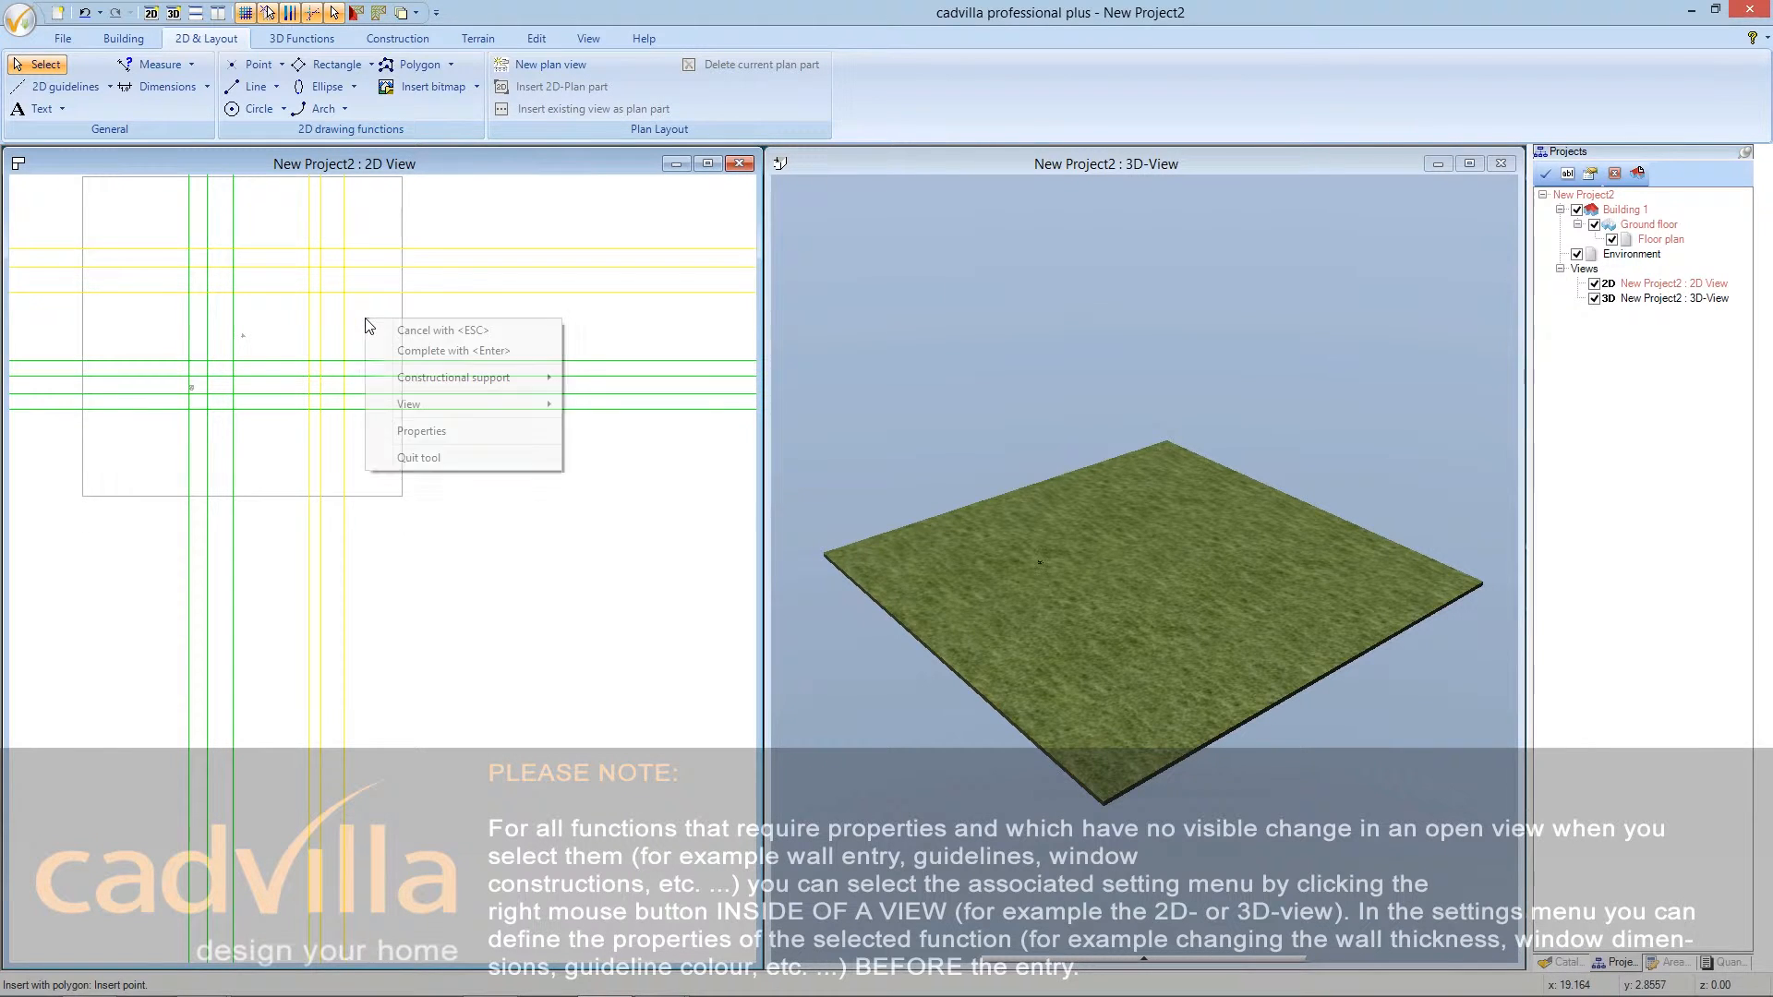
{"action": "left_click", "coordinate": [467, 433]}
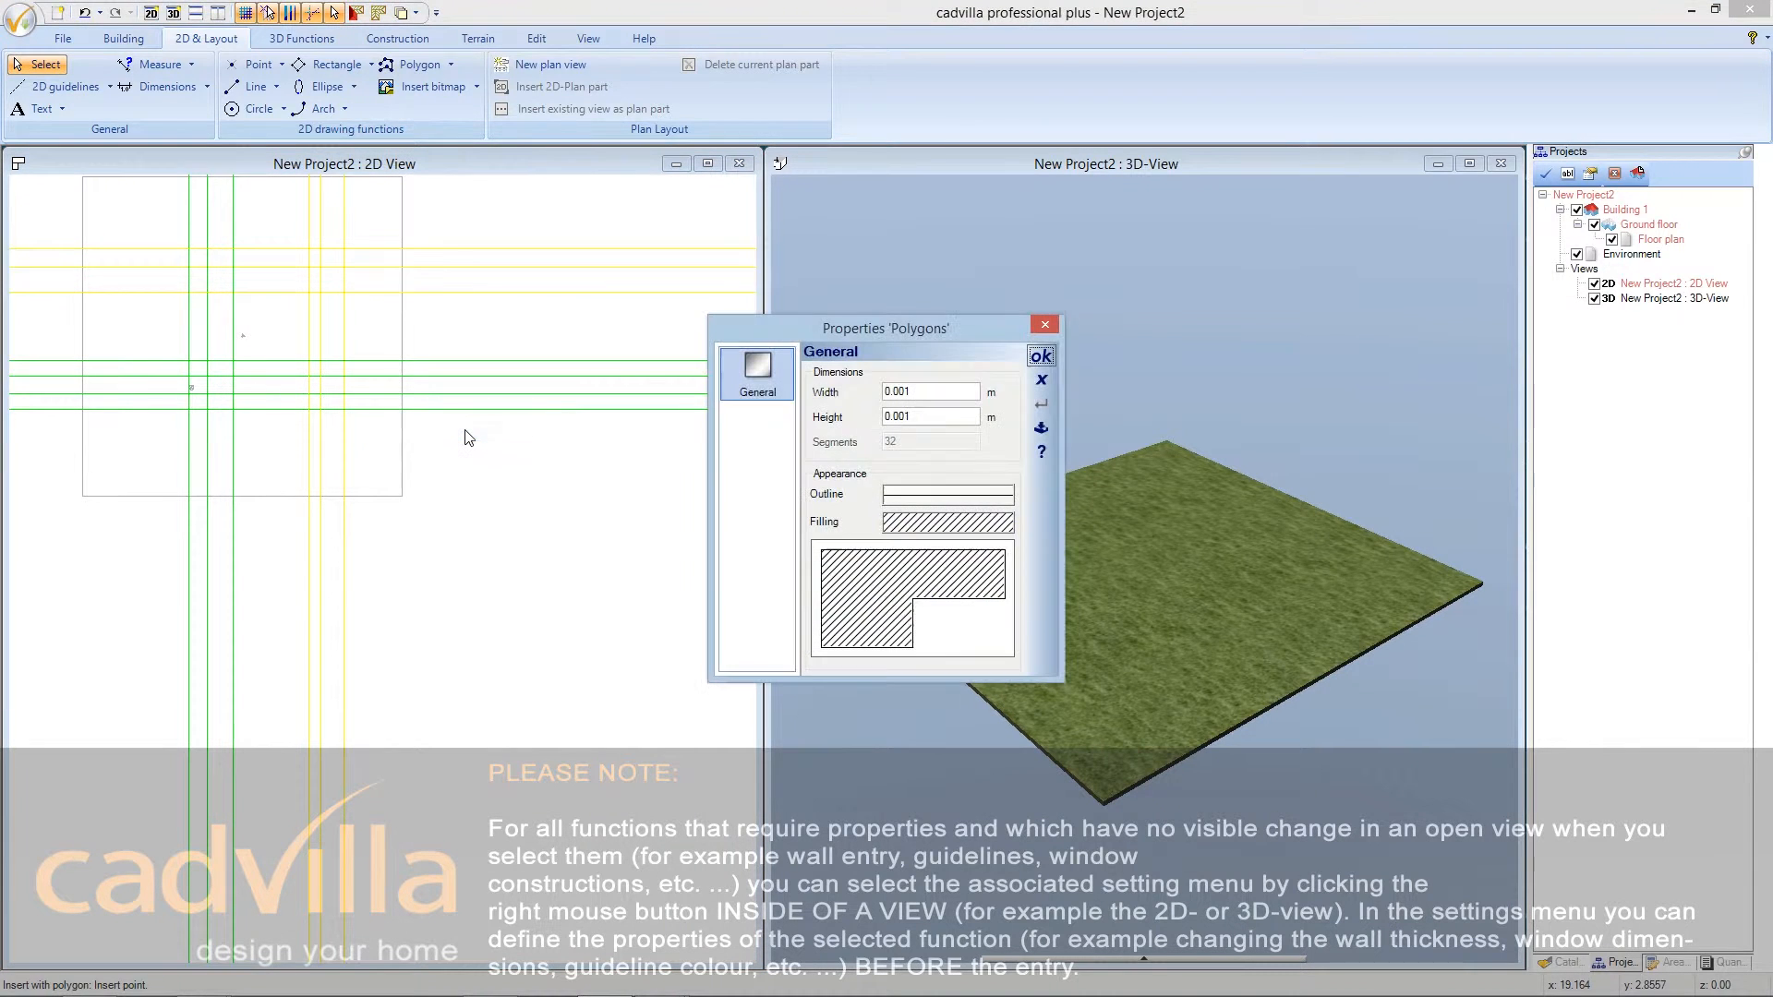
{"action": "left_click", "coordinate": [917, 528]}
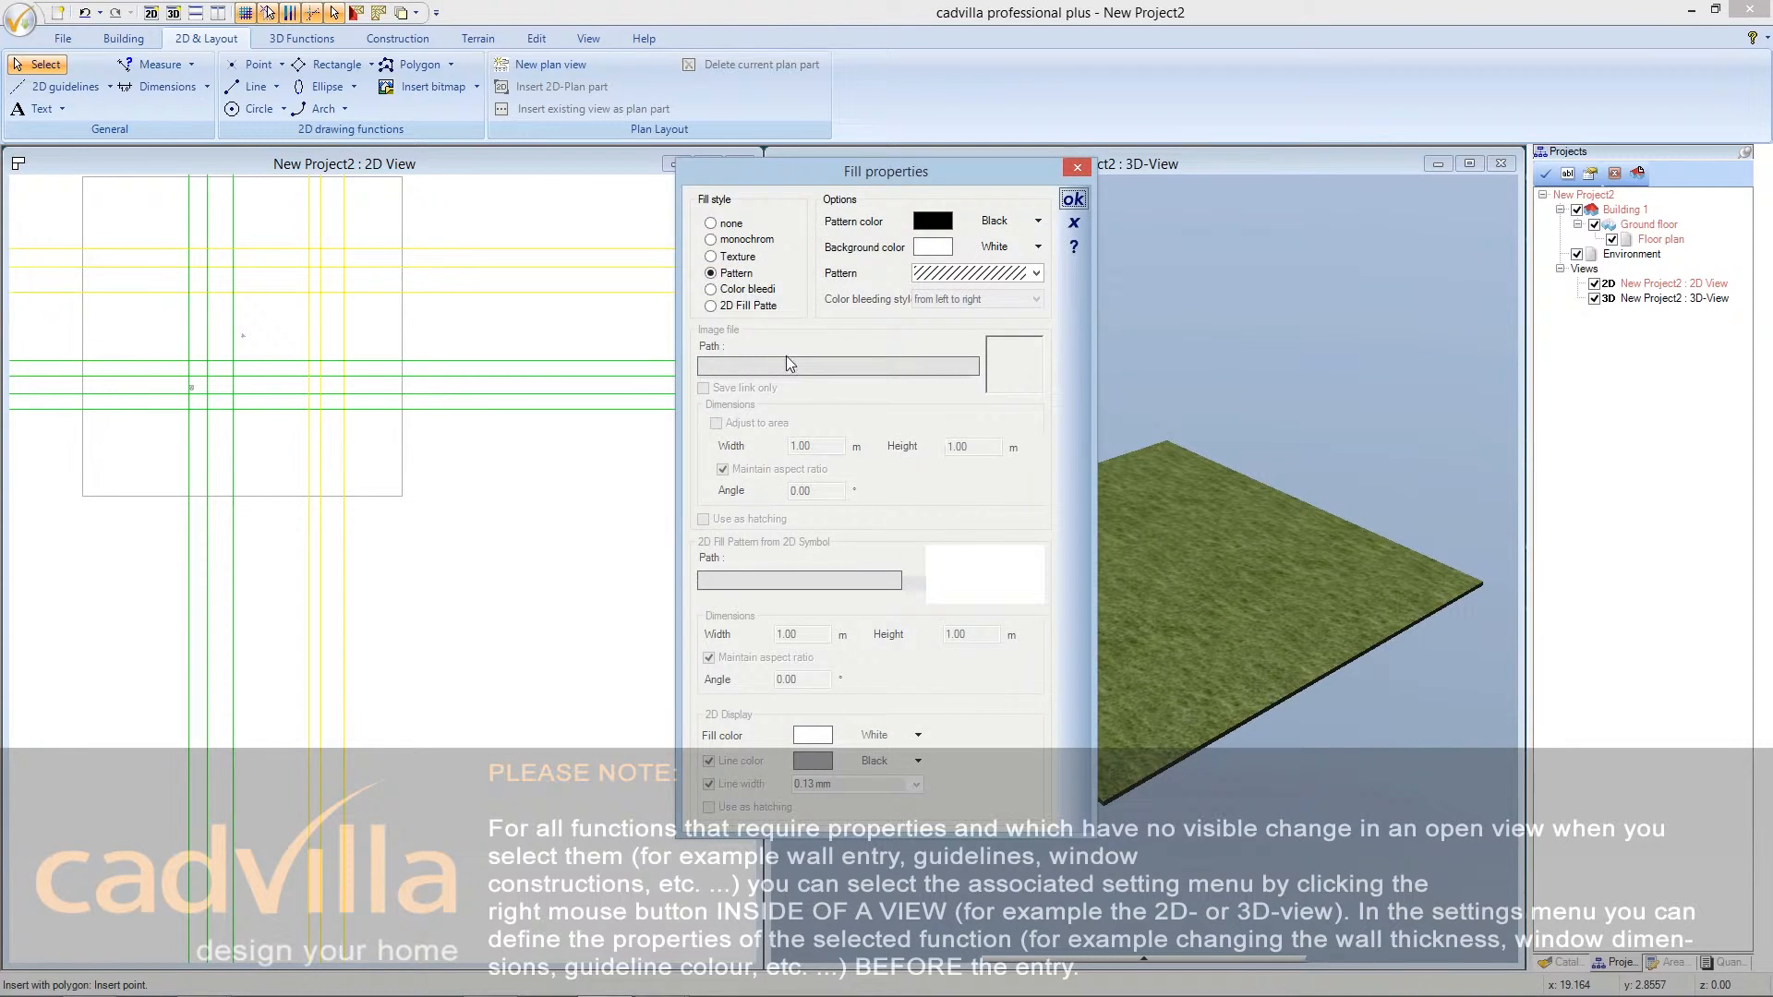
{"action": "left_click", "coordinate": [739, 242]}
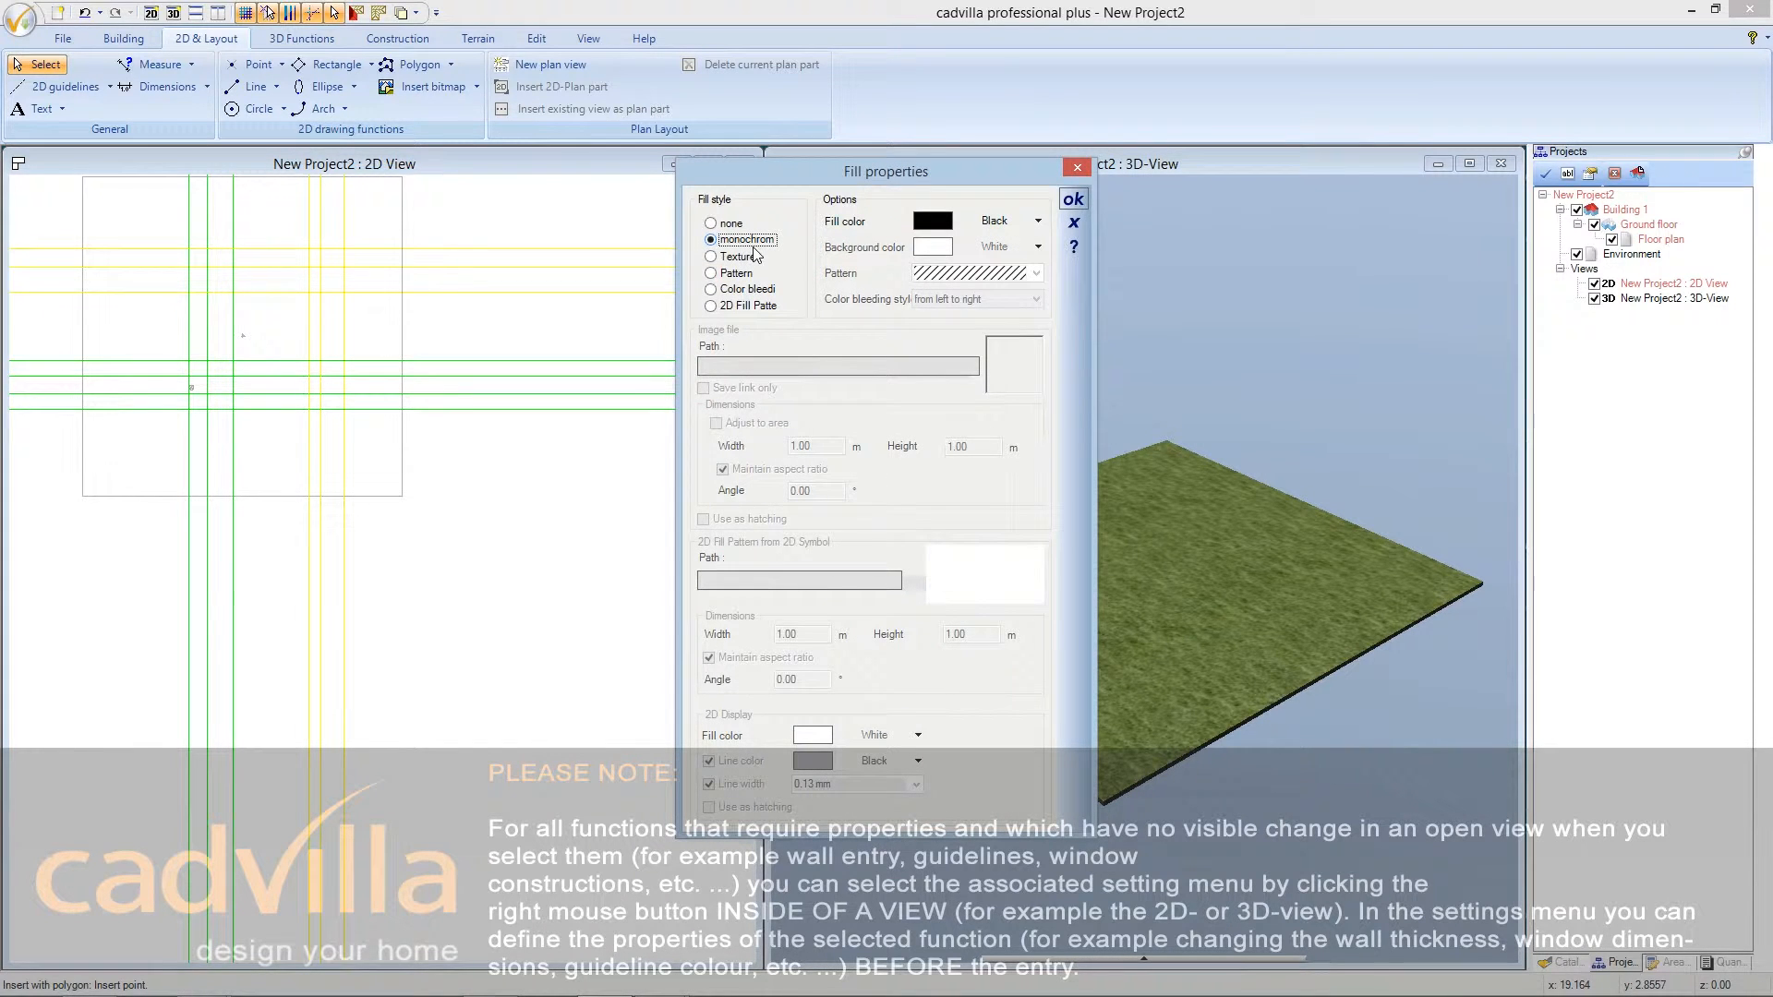
{"action": "left_click", "coordinate": [986, 222]}
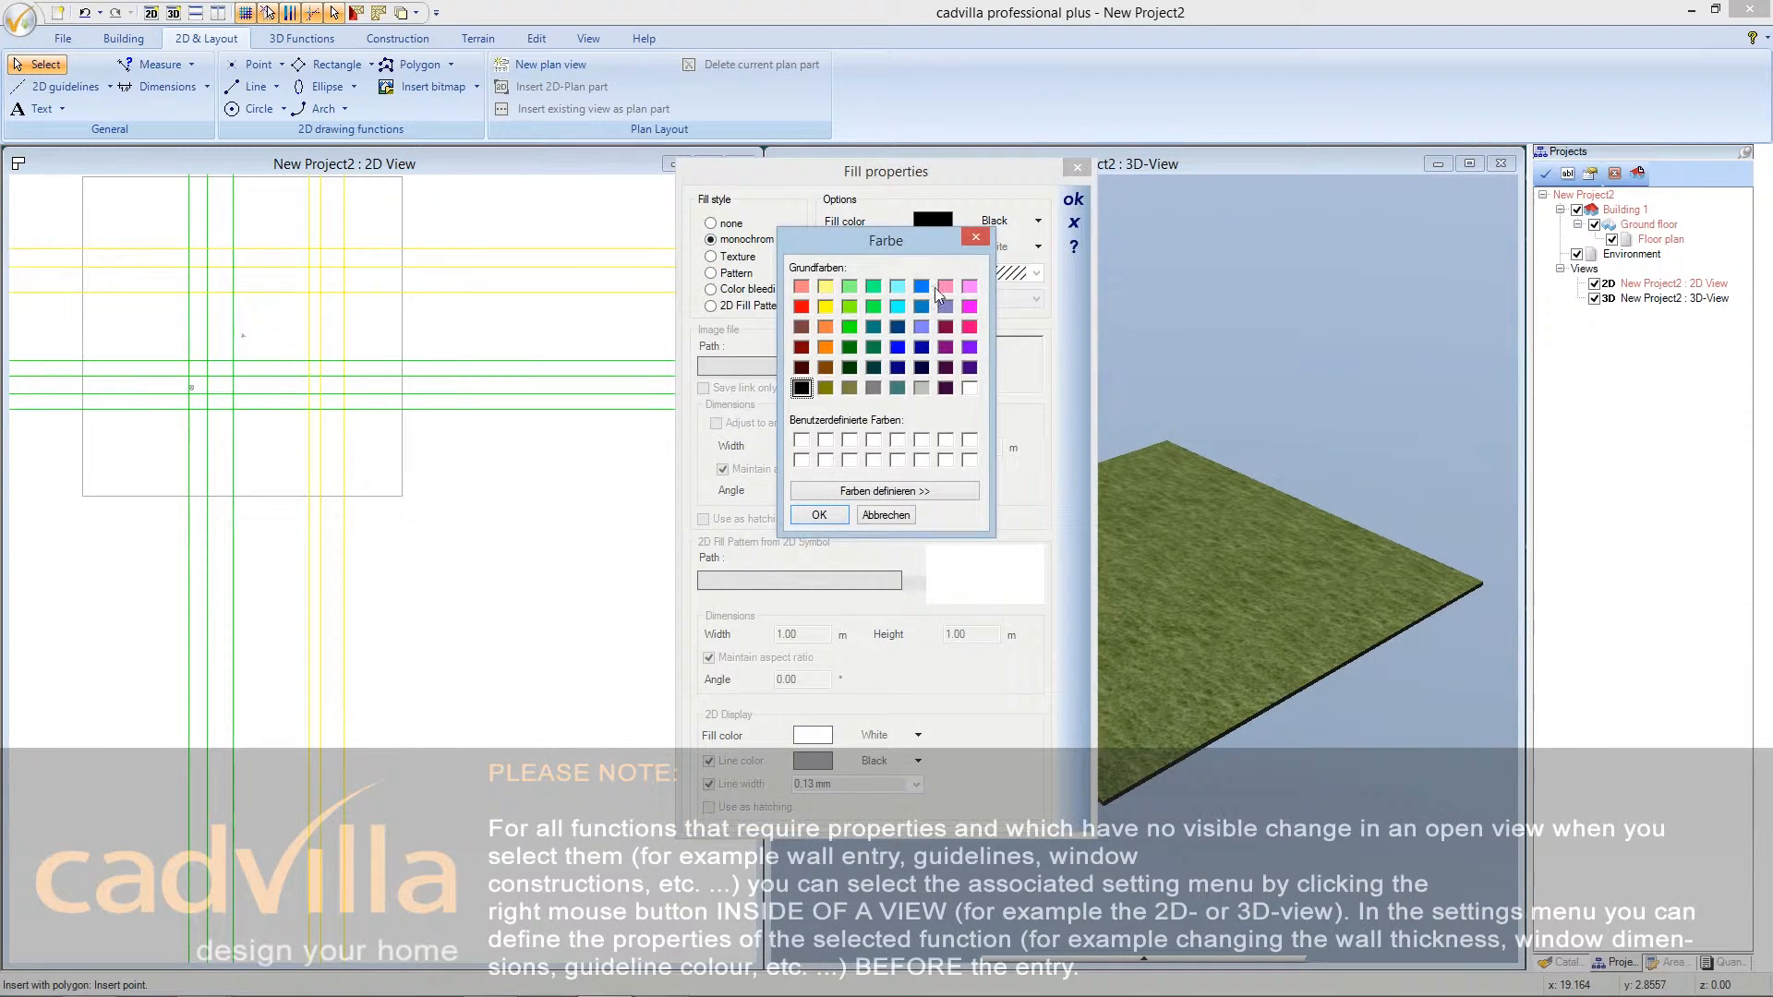
{"action": "left_click", "coordinate": [826, 368]}
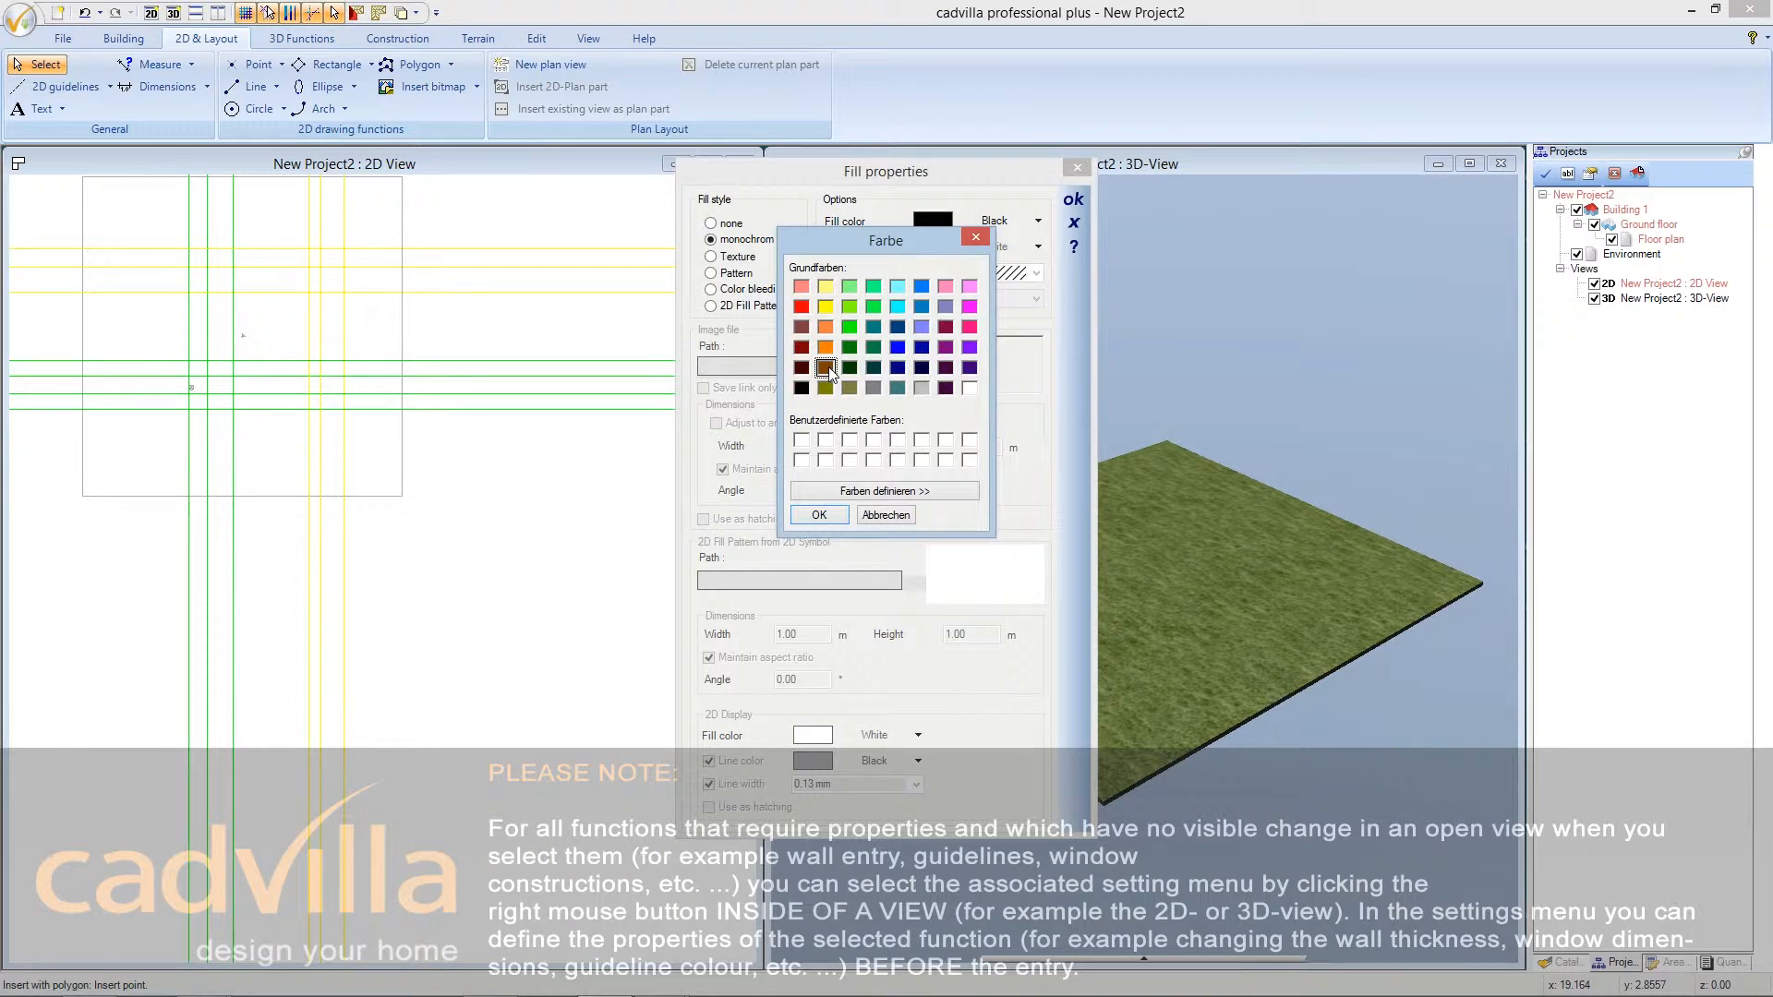
{"action": "left_click", "coordinate": [820, 515]}
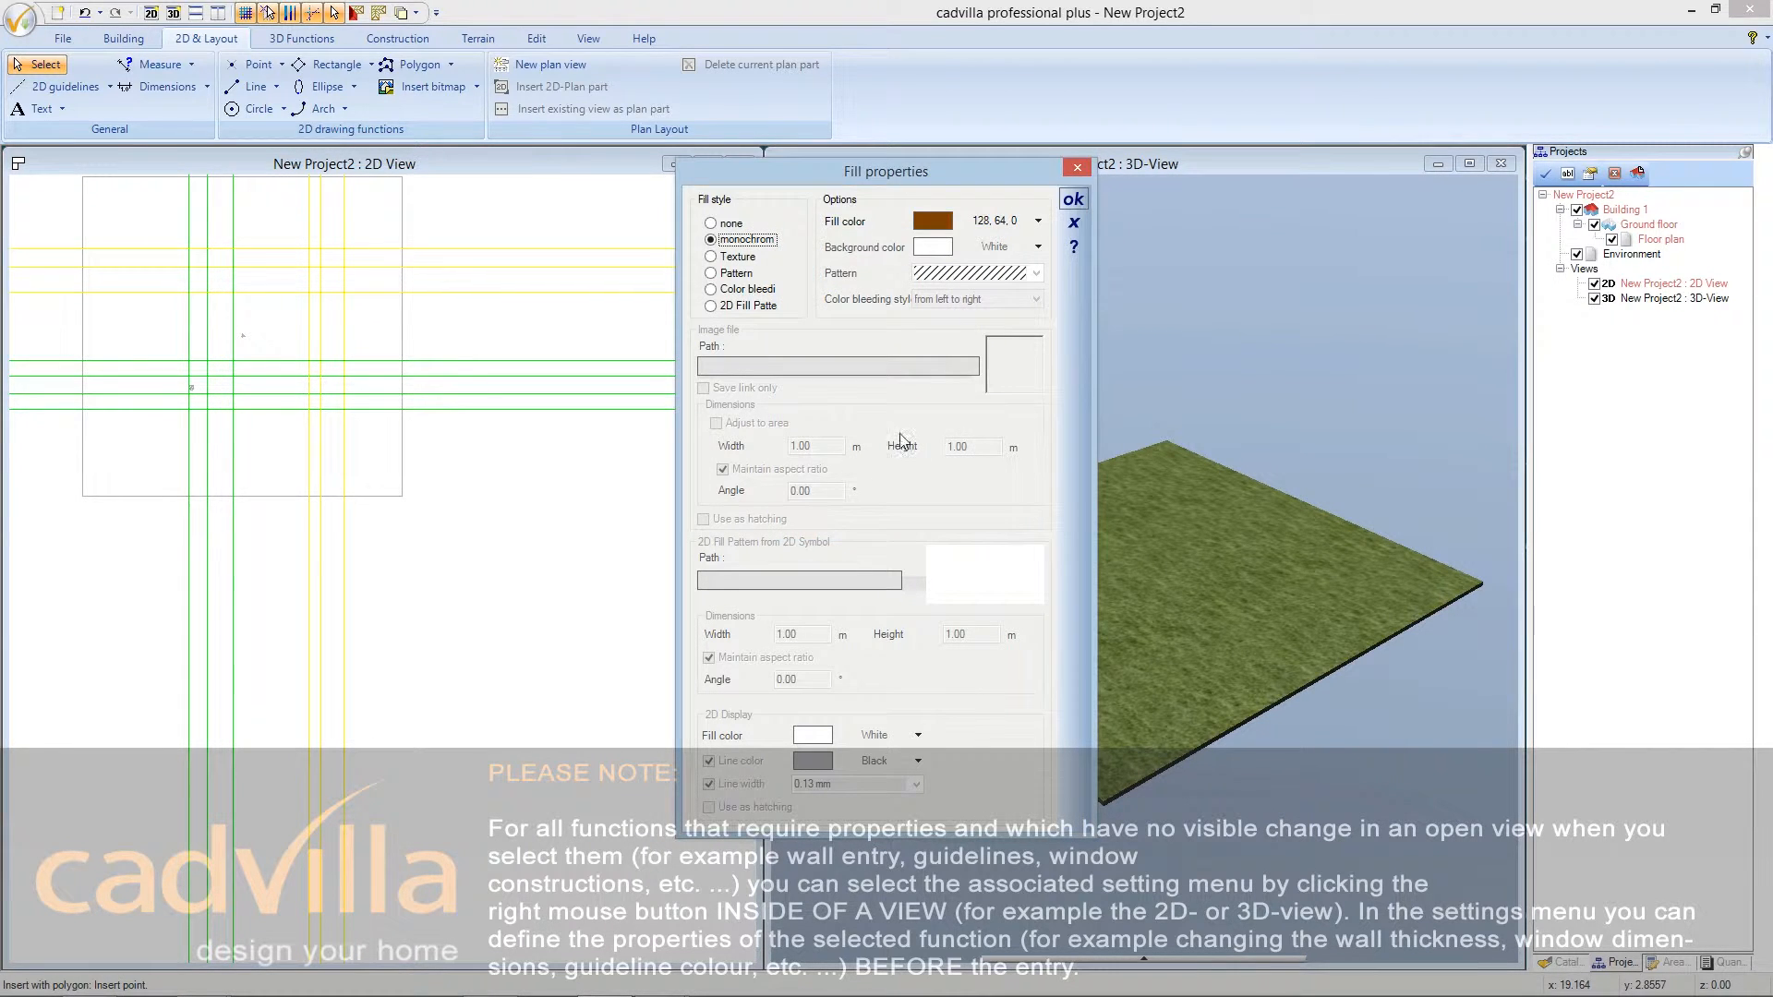
{"action": "left_click", "coordinate": [1073, 205]}
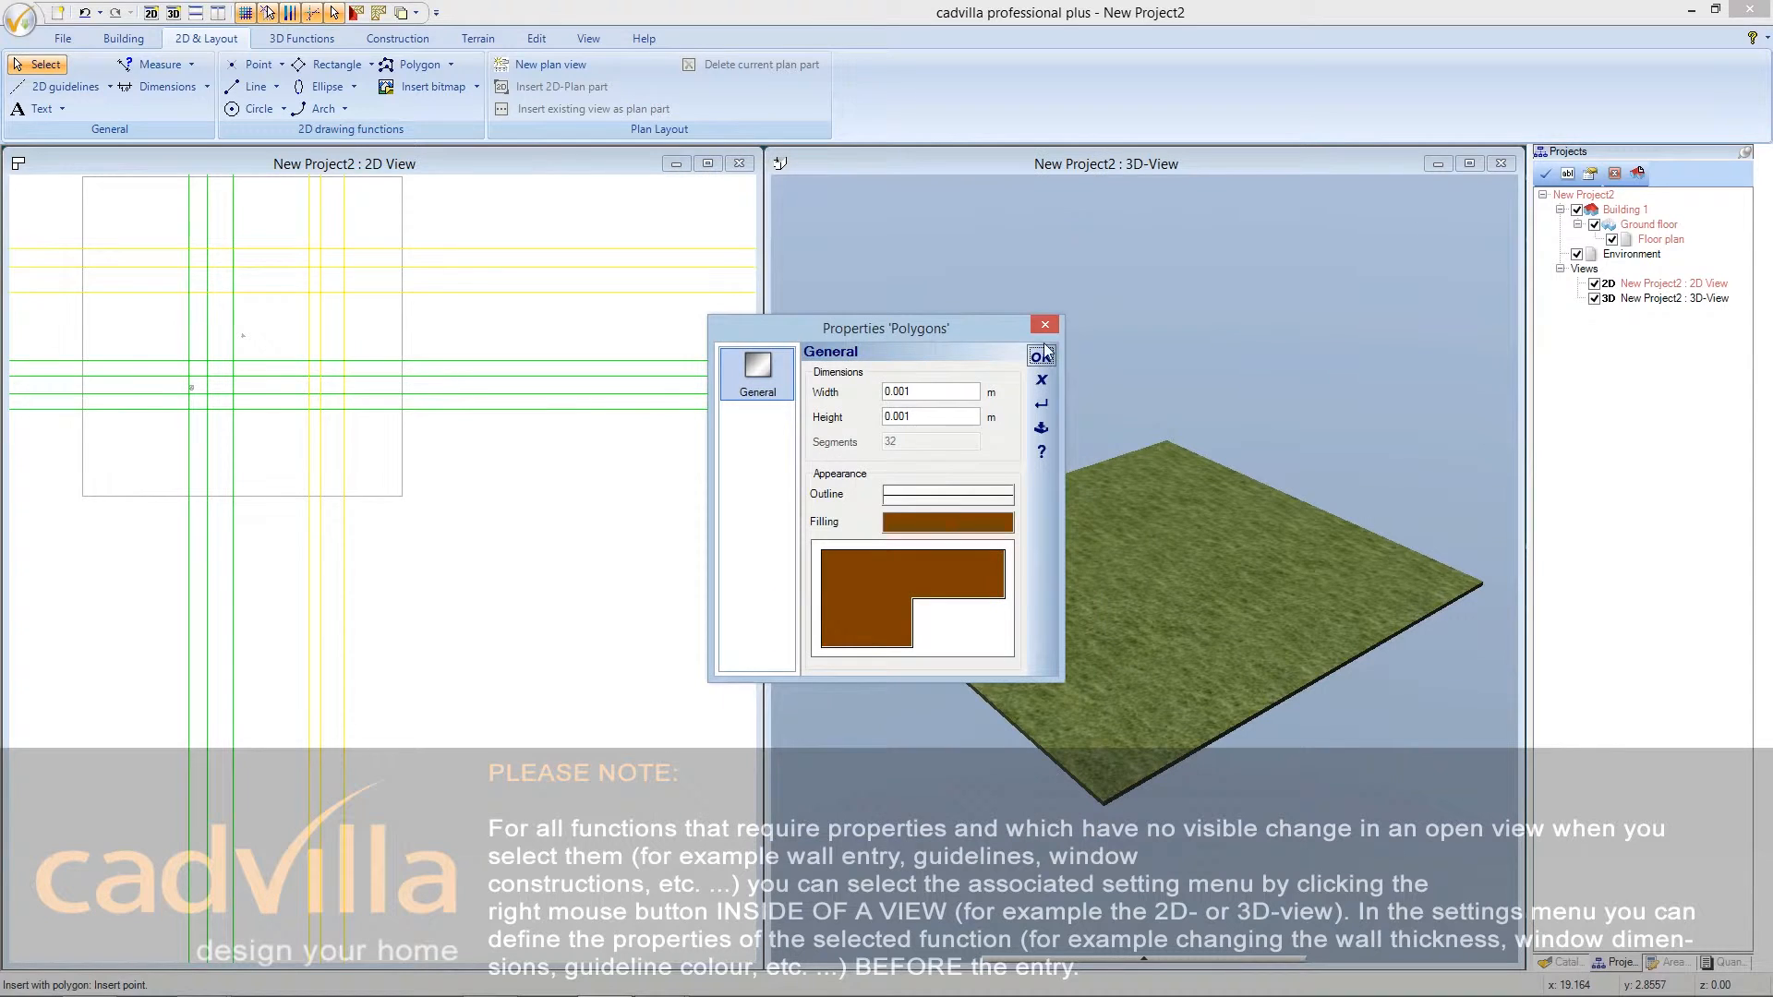
{"action": "left_click", "coordinate": [1041, 356]}
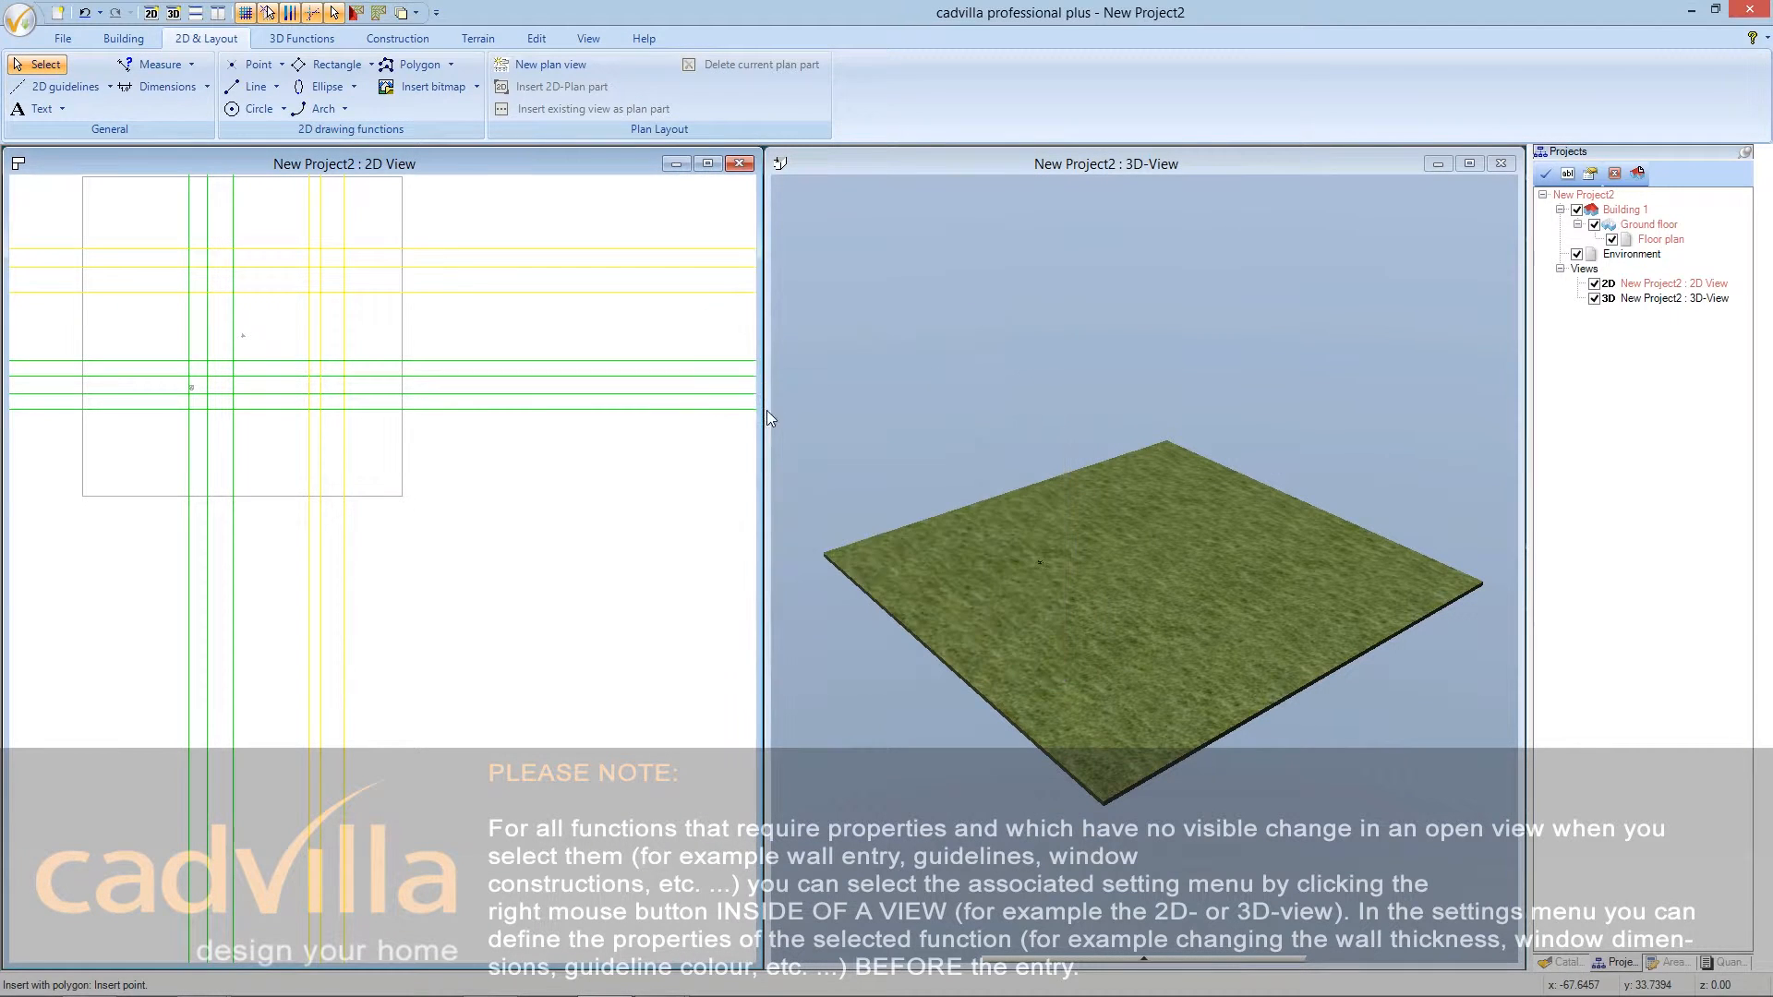
- Draw a closed rectangular polygon between the outer green horizontal guidelines, from the easternmost green to the first yellow vertical guideline
{"action": "left_click", "coordinate": [231, 367]}
{"action": "left_click", "coordinate": [234, 410]}
{"action": "left_click", "coordinate": [306, 370]}
{"action": "right_click", "coordinate": [291, 344]}
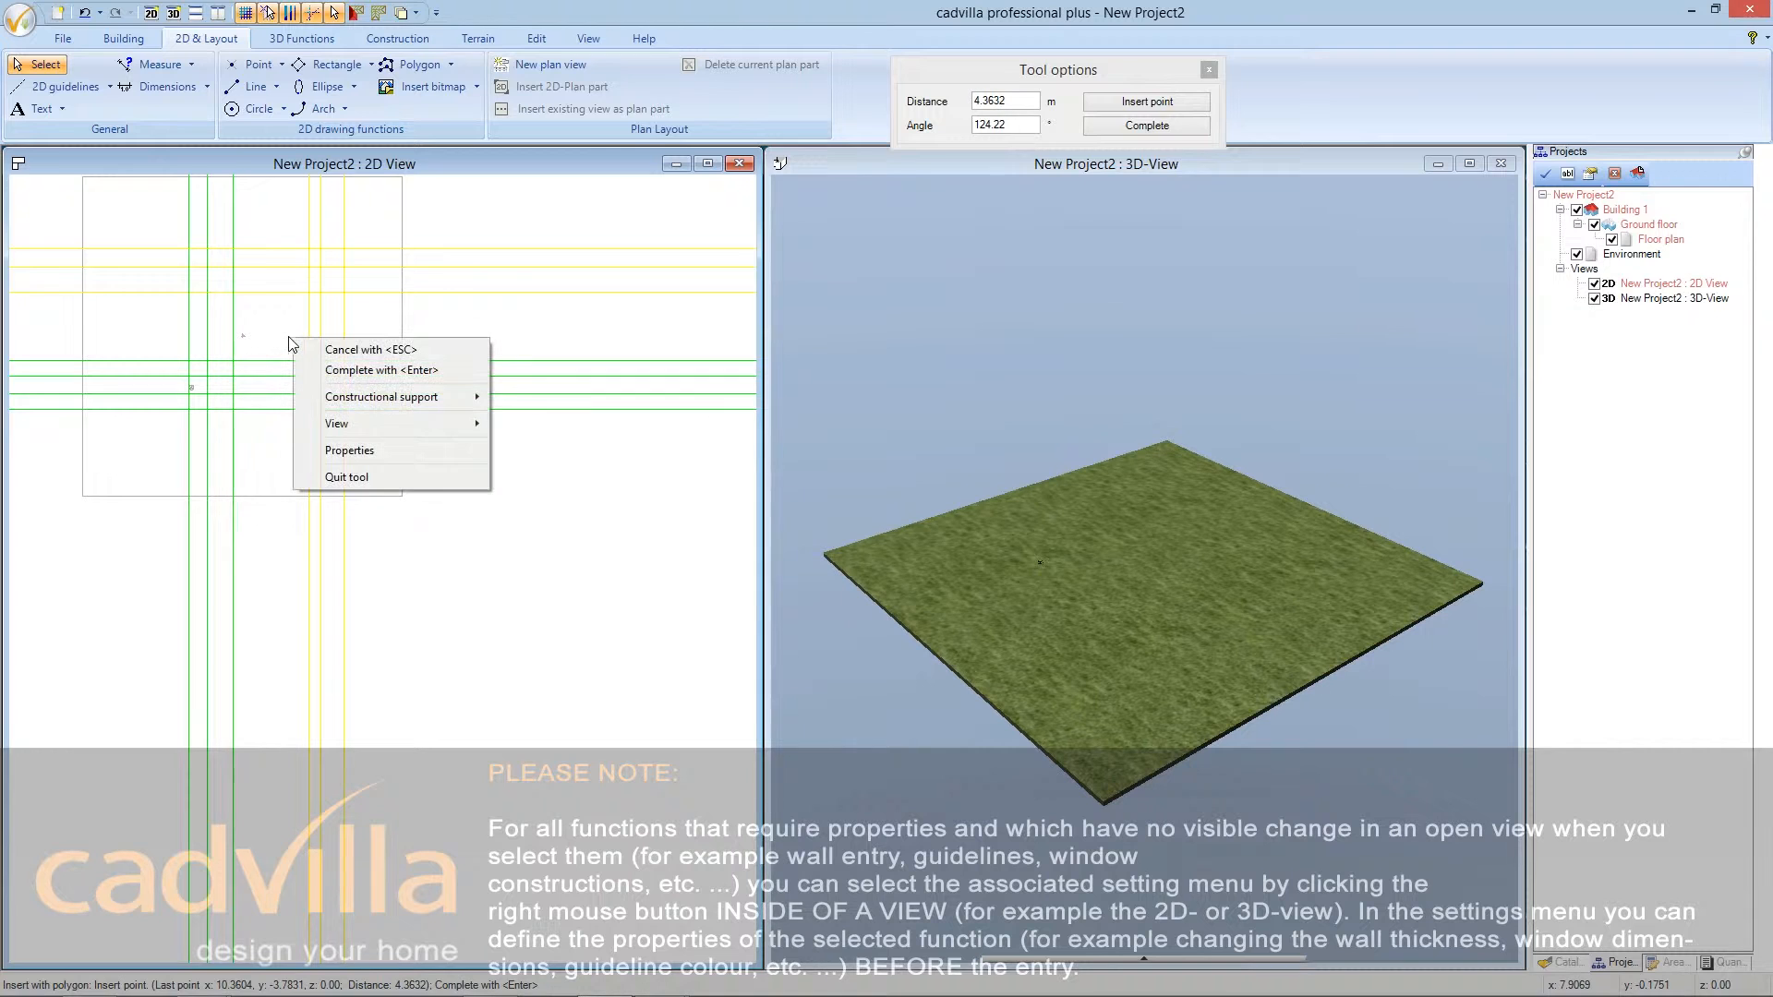
{"action": "left_click", "coordinate": [334, 371]}
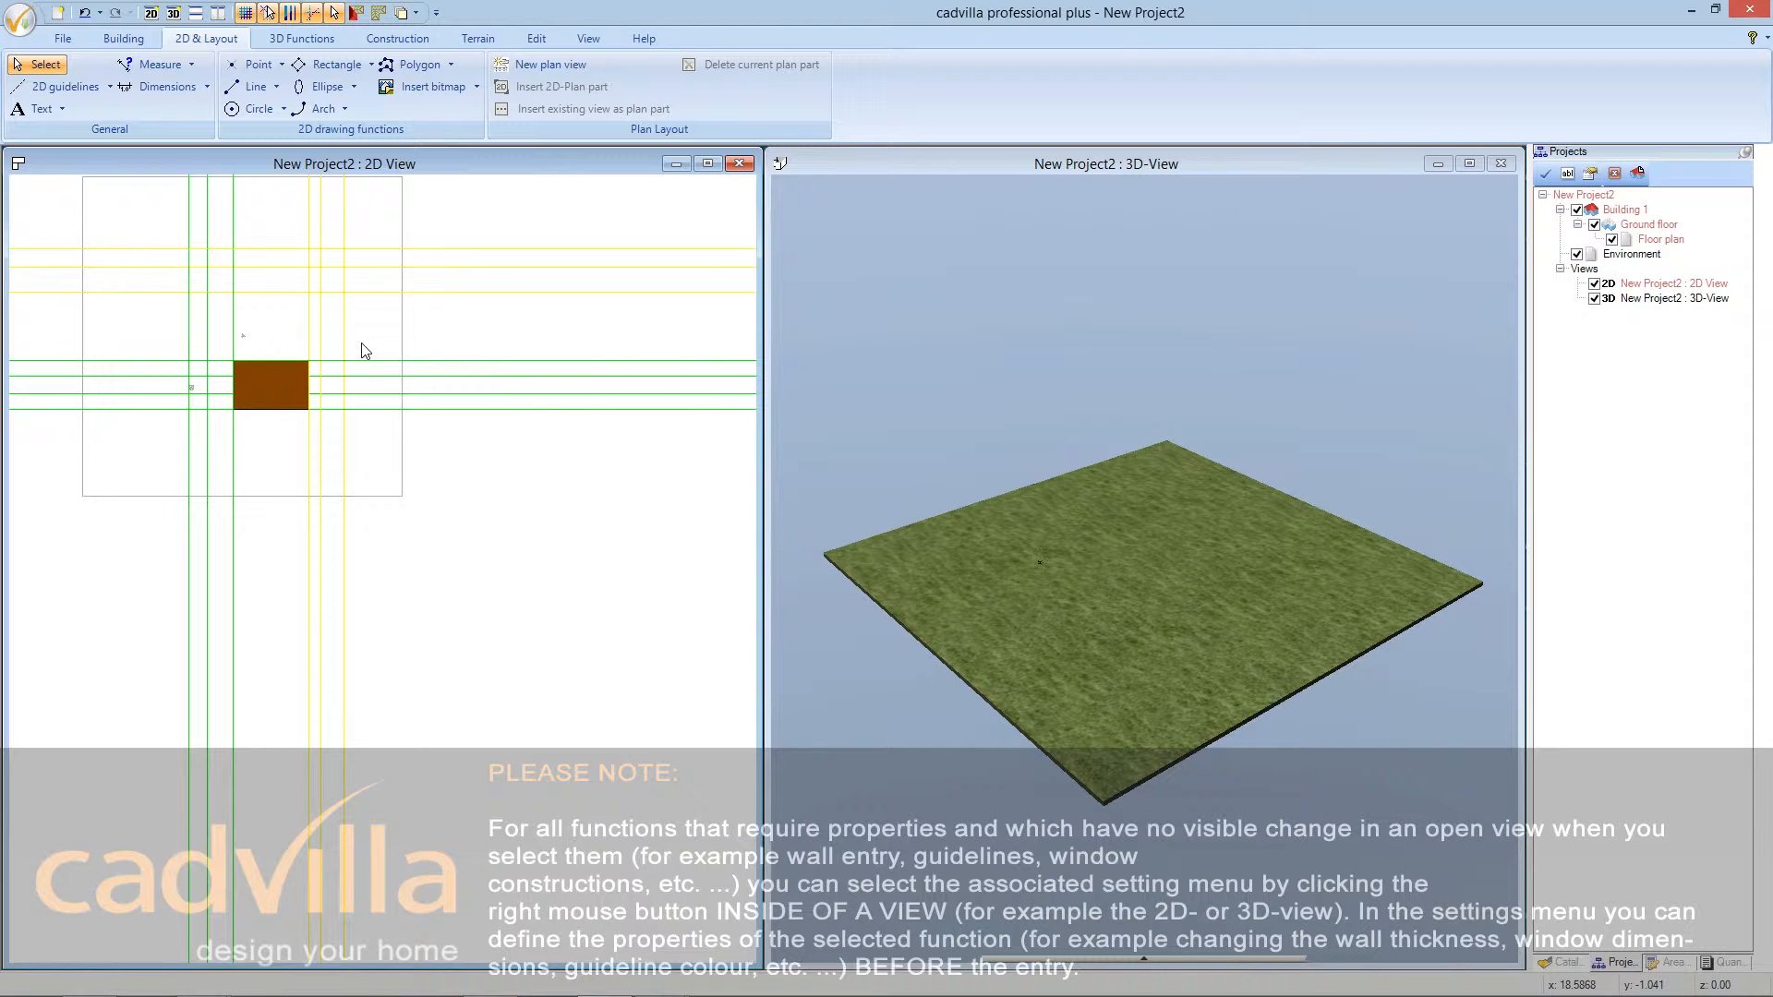
- Enter one external wall as a two-point chain, about 11.8 m long, along the uppermost yellow guideline above the brown polygon
{"action": "left_click", "coordinate": [121, 40]}
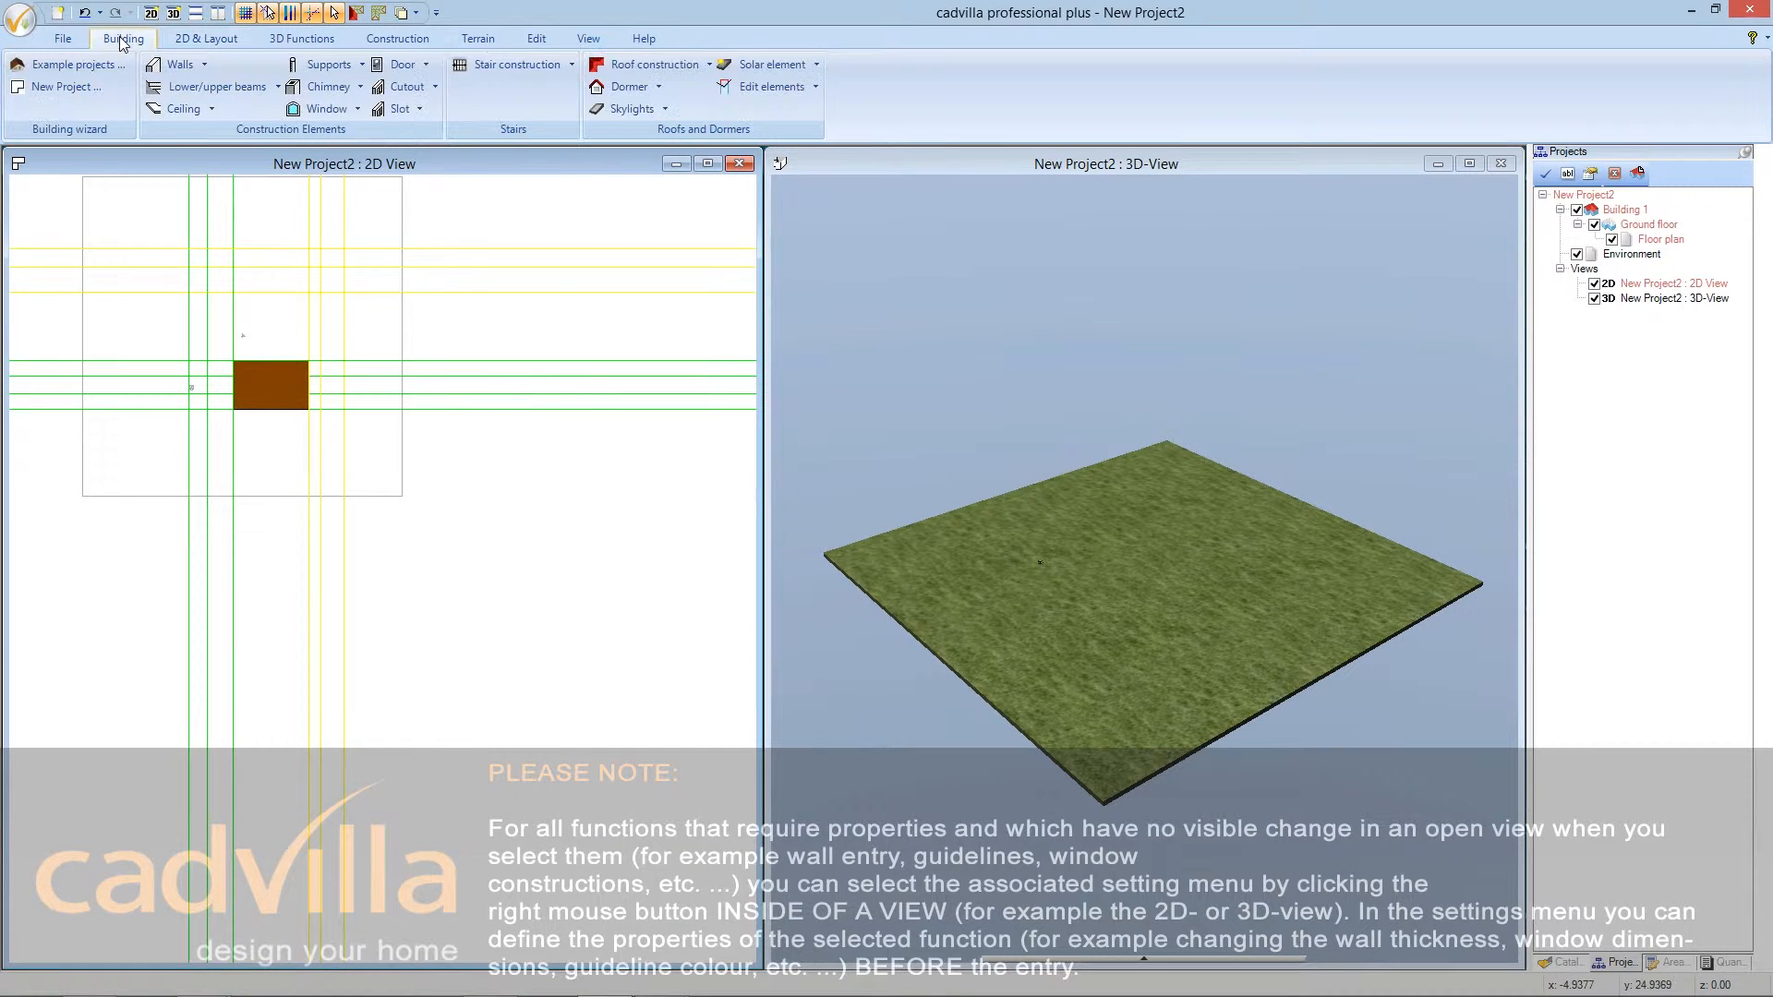
{"action": "left_click", "coordinate": [177, 65]}
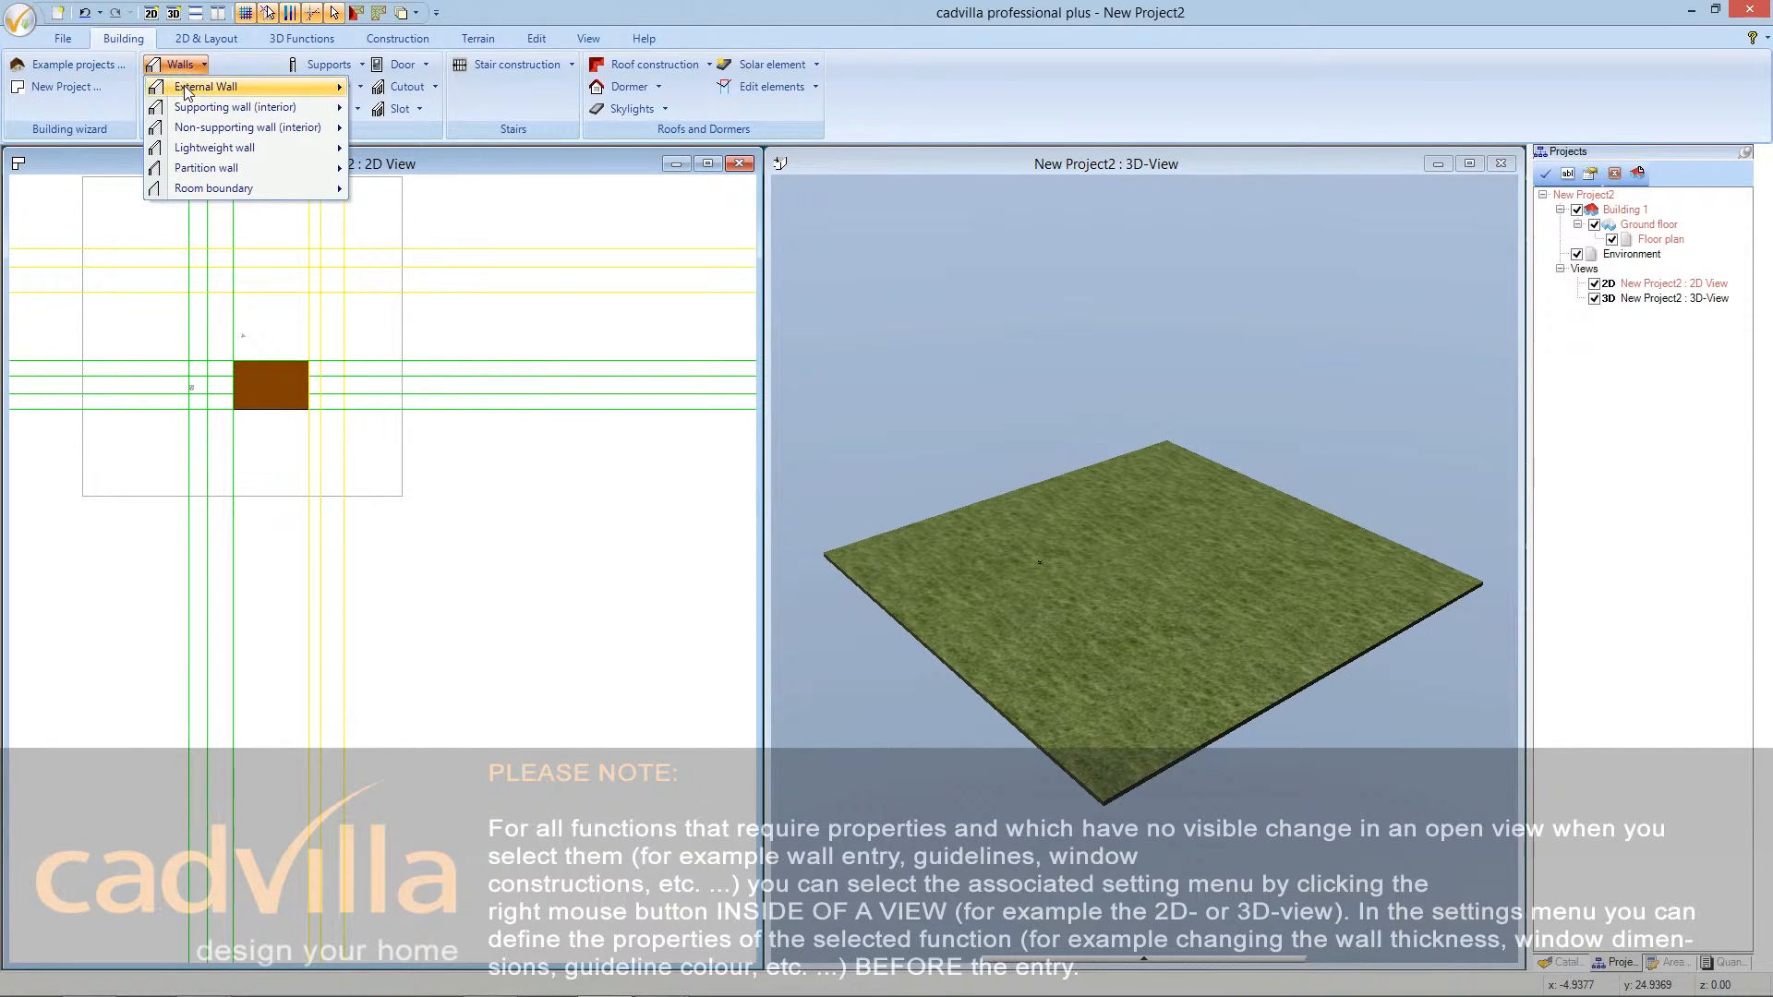
{"action": "mouse_move", "coordinate": [185, 86]}
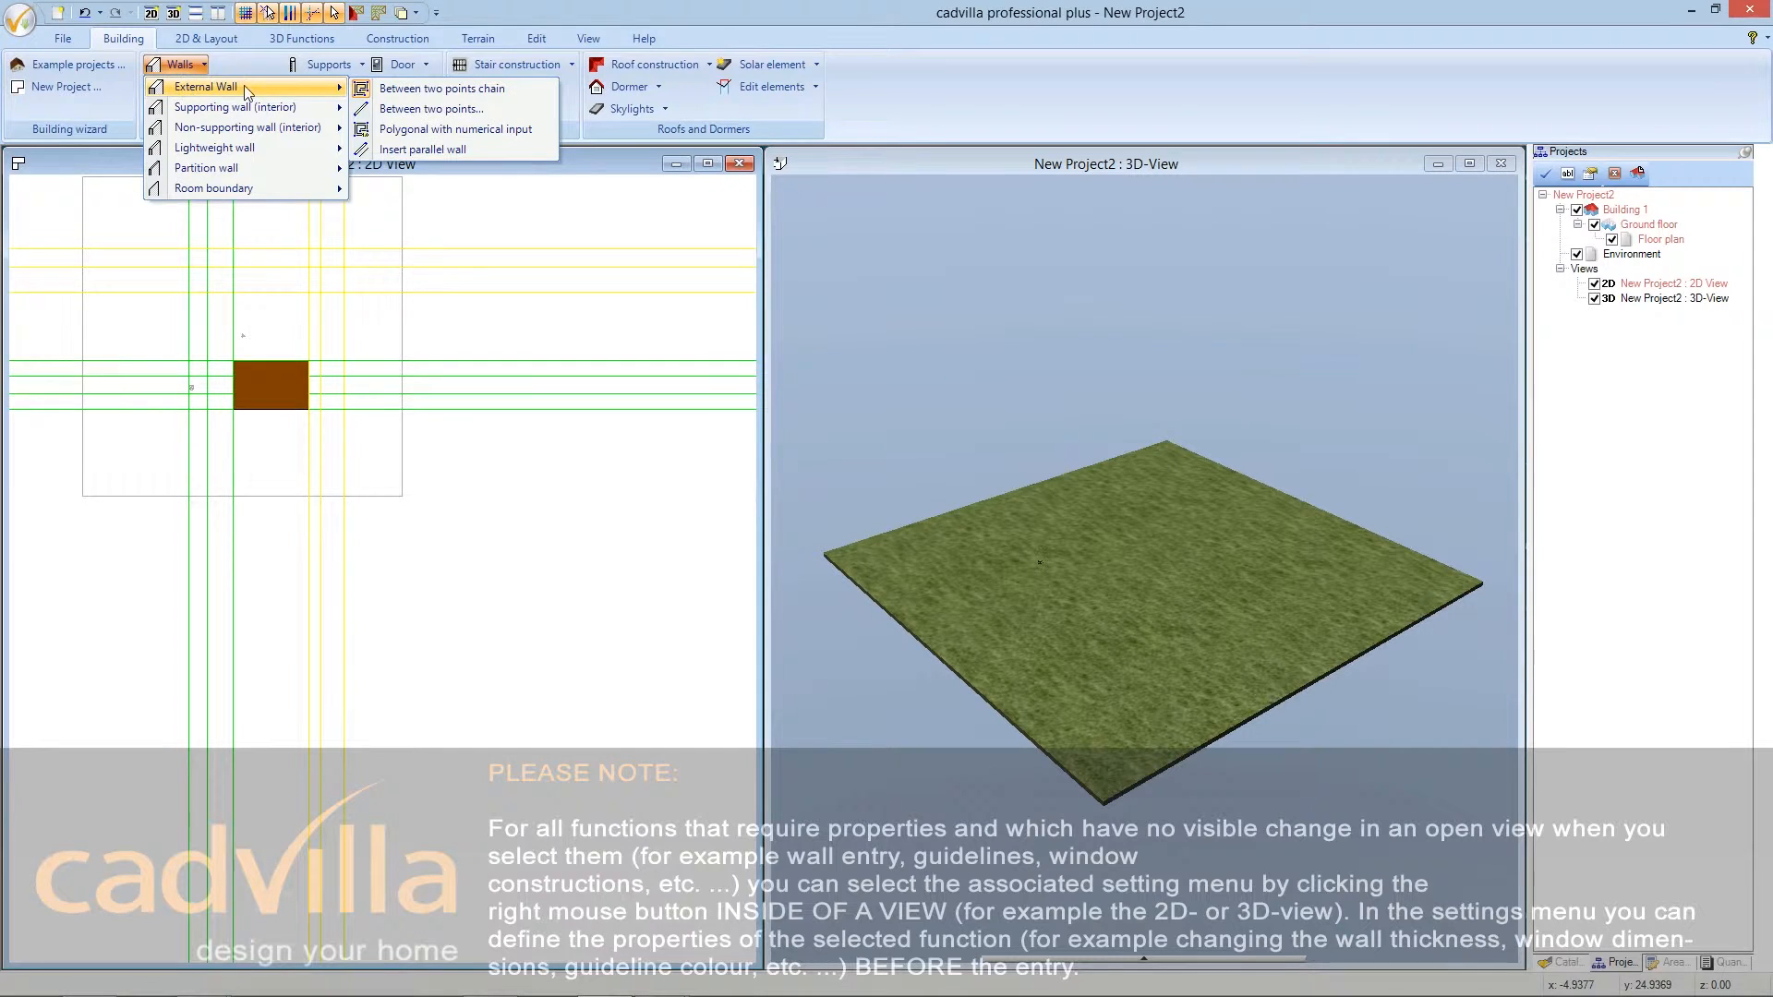
{"action": "left_click", "coordinate": [410, 92]}
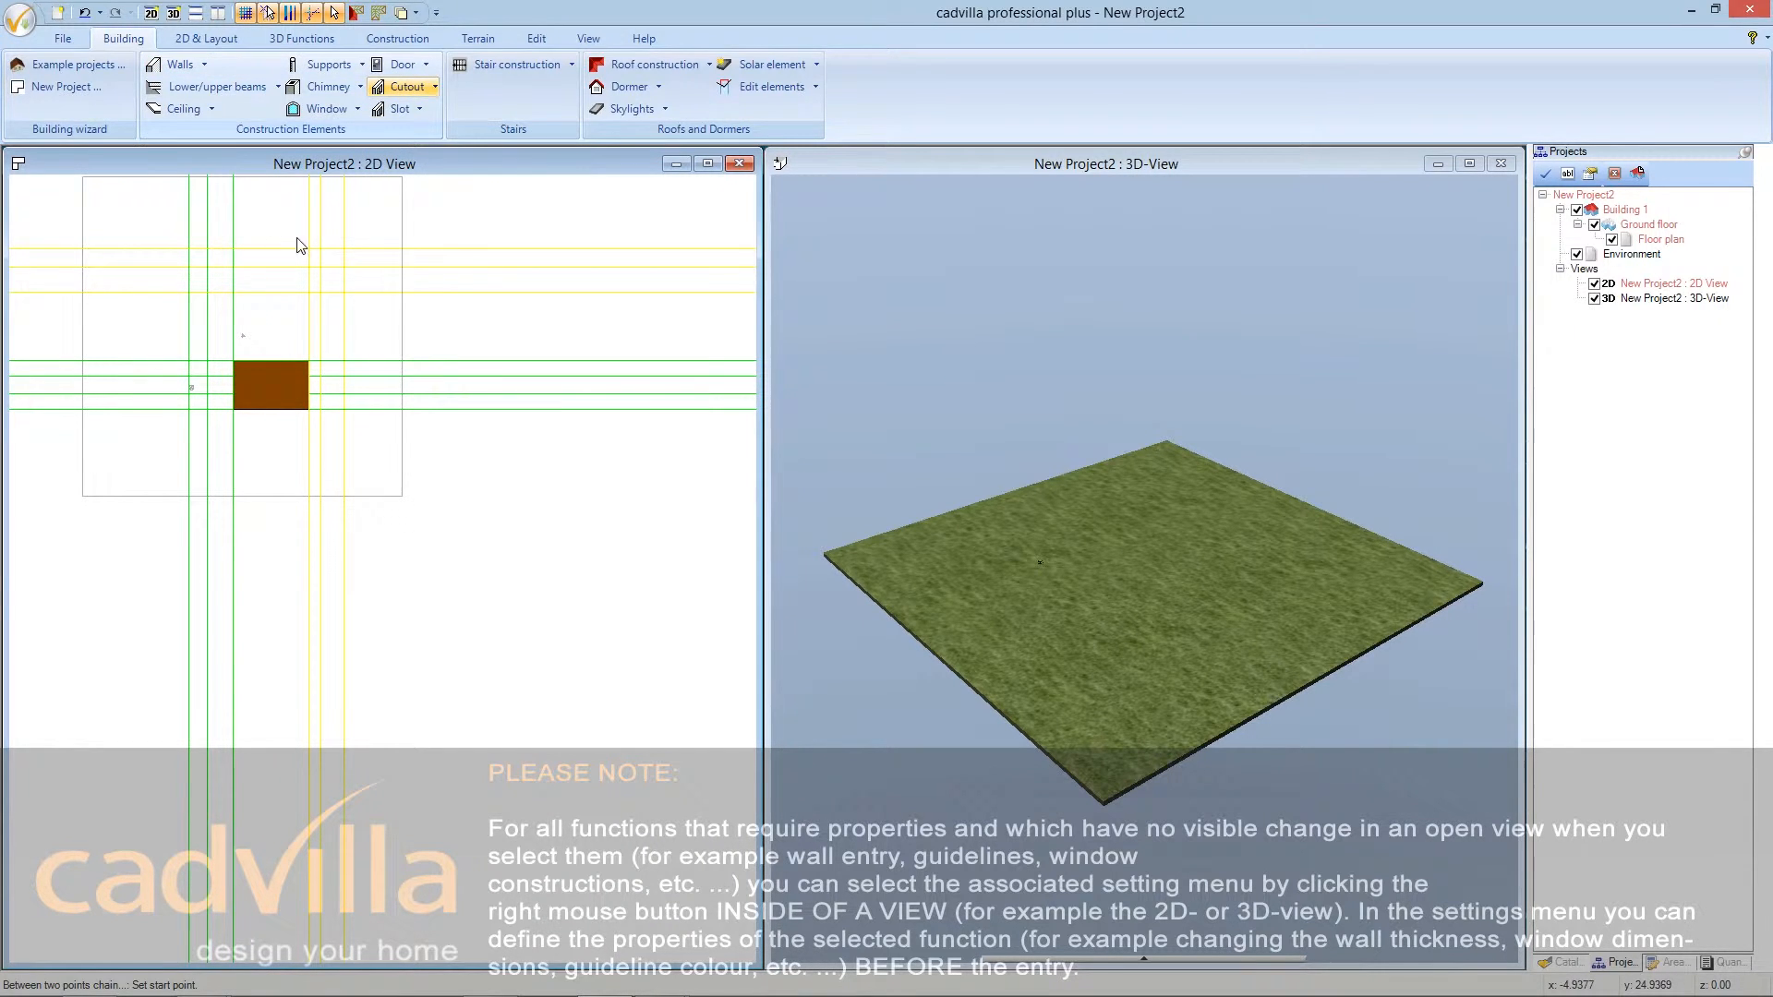
{"action": "left_click", "coordinate": [235, 249]}
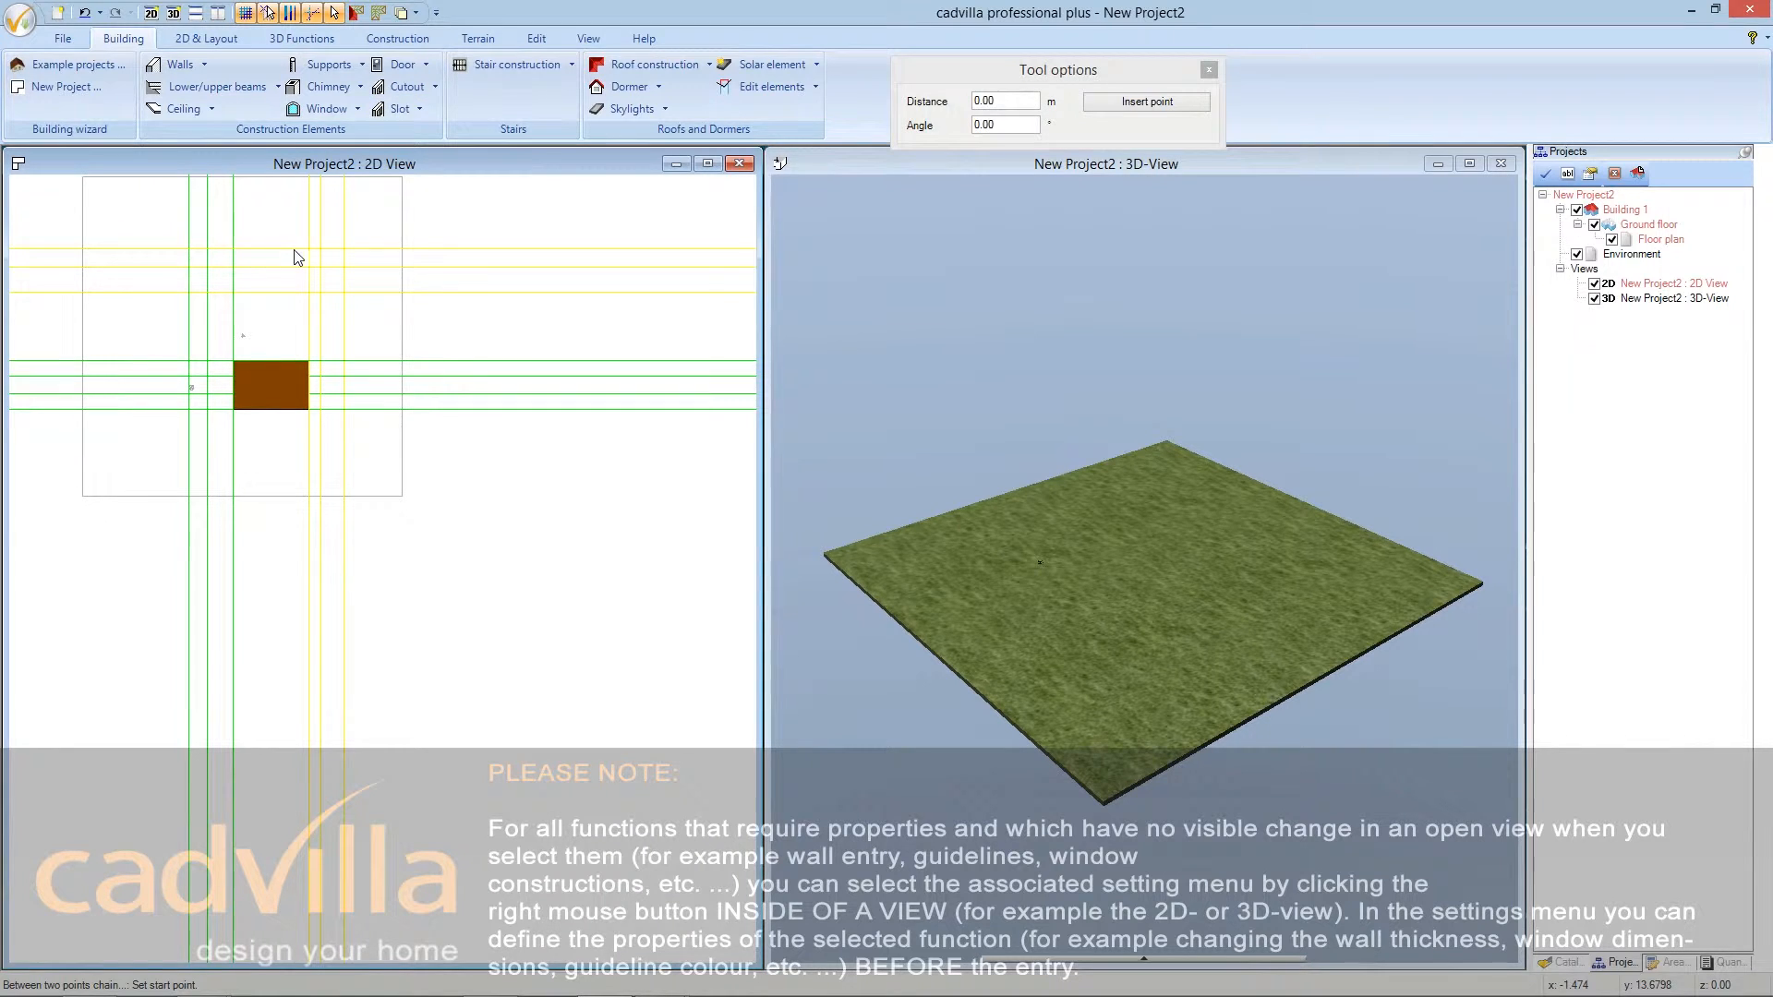
{"action": "left_click", "coordinate": [306, 251]}
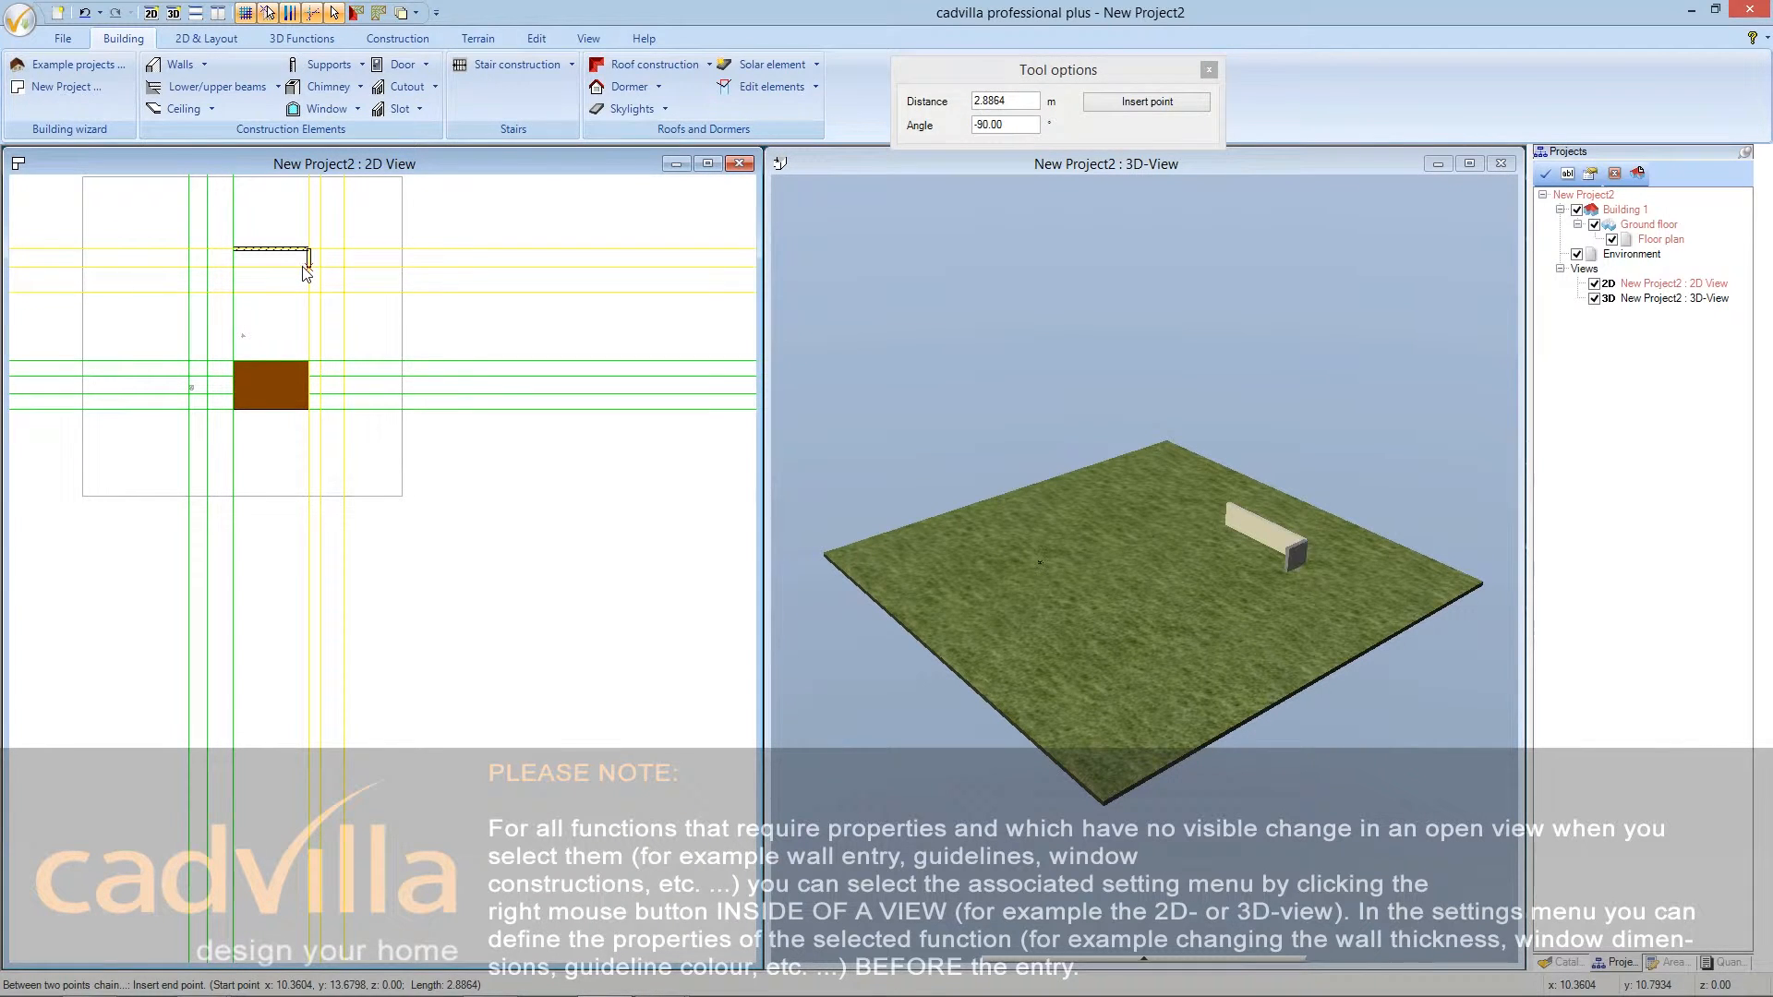
{"action": "key", "text": "Escape"}
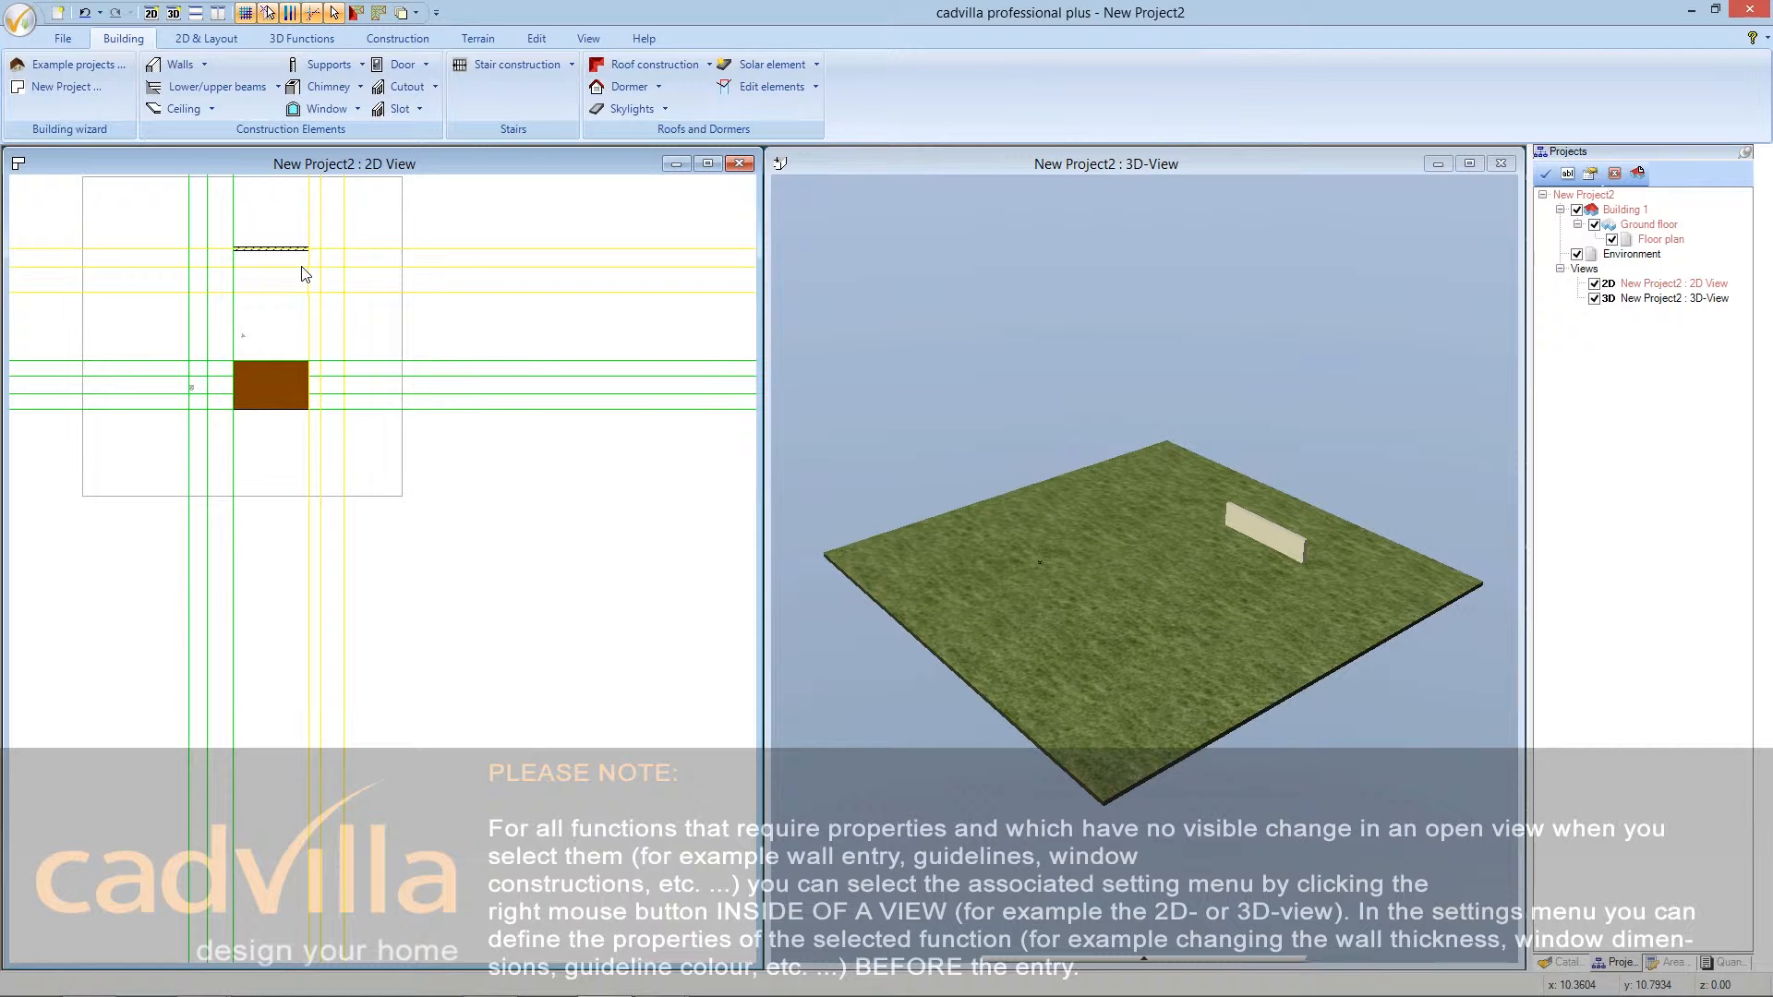
- Draw a closed rectangular polygon about 11.8 by 3.9 m between the two lower yellow horizontal guidelines, directly below the external wall
{"action": "left_click", "coordinate": [217, 39]}
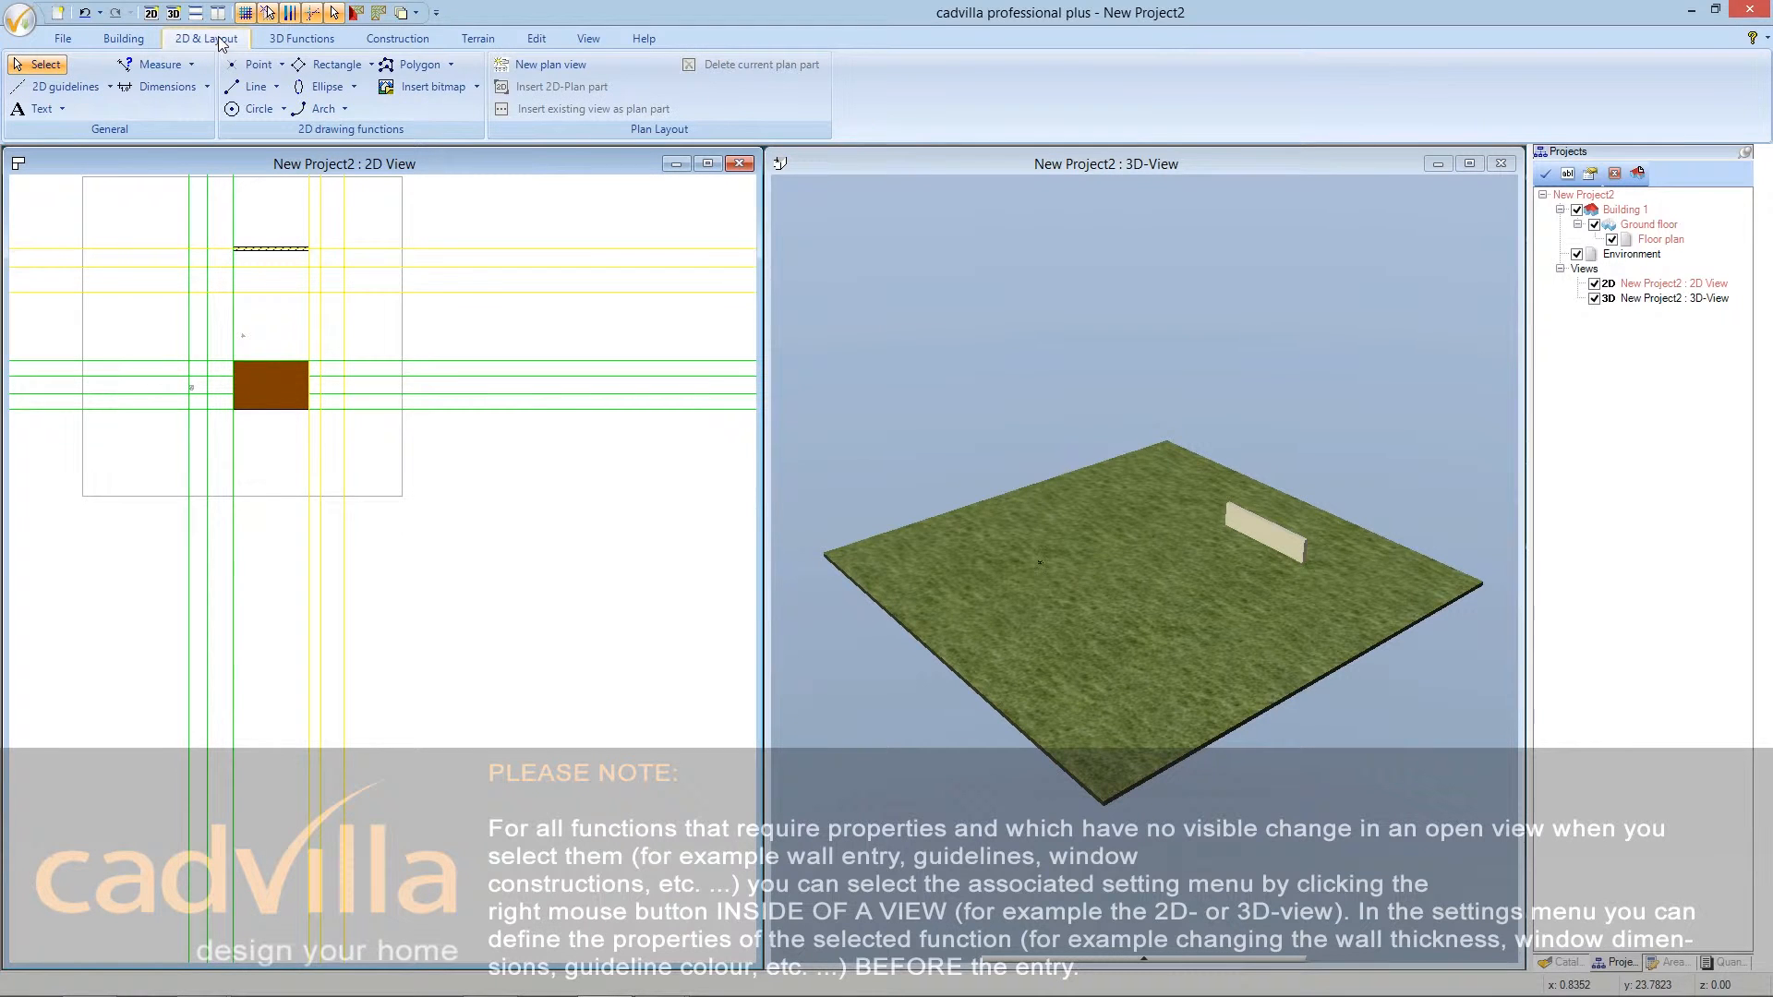
{"action": "left_click", "coordinate": [413, 71]}
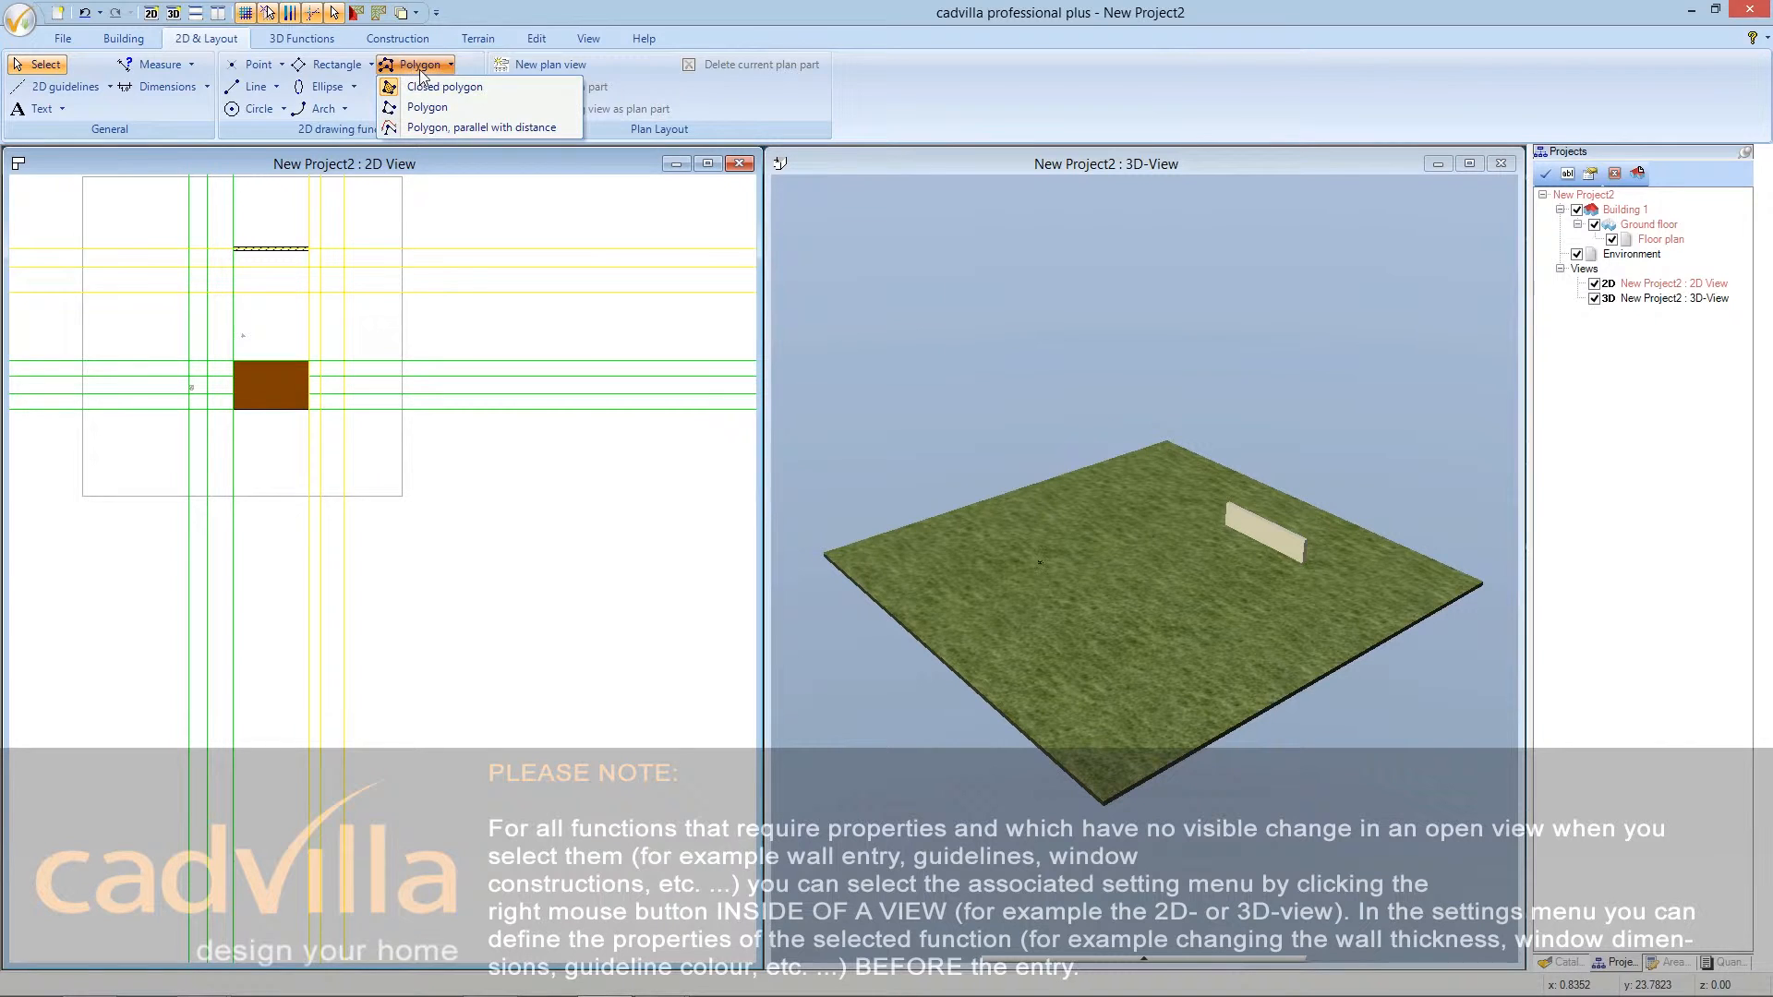
{"action": "left_click", "coordinate": [411, 87]}
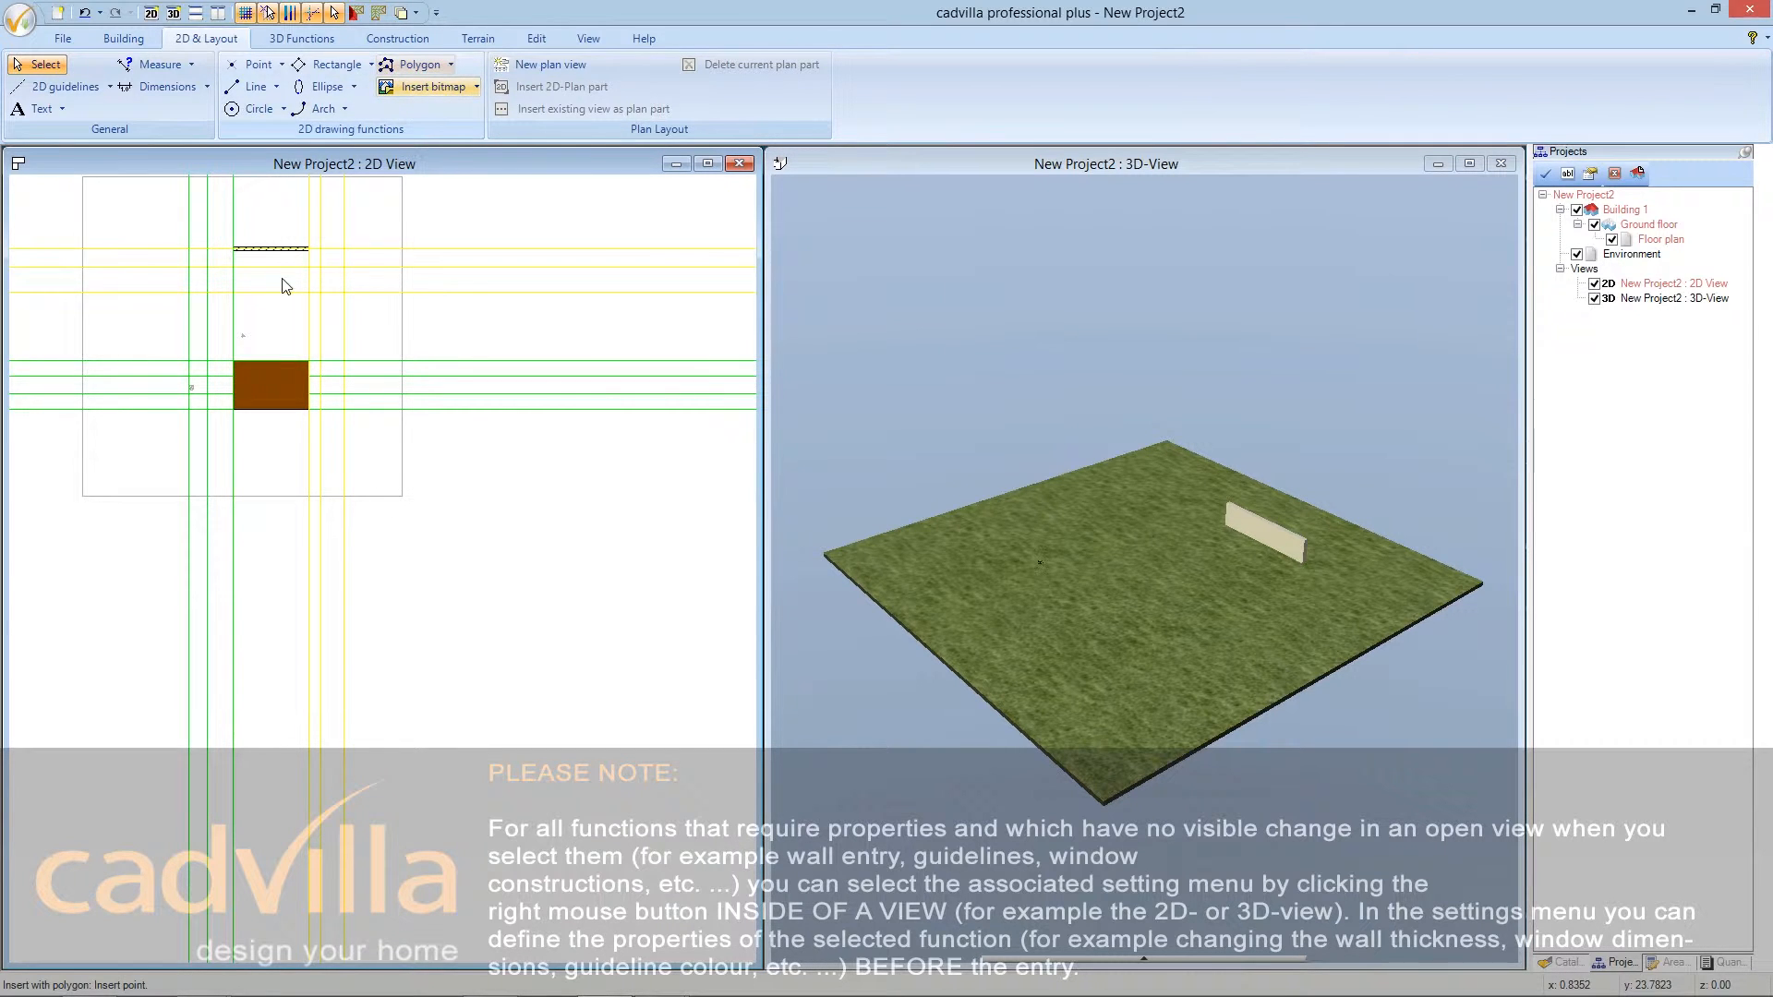
{"action": "left_click", "coordinate": [239, 294]}
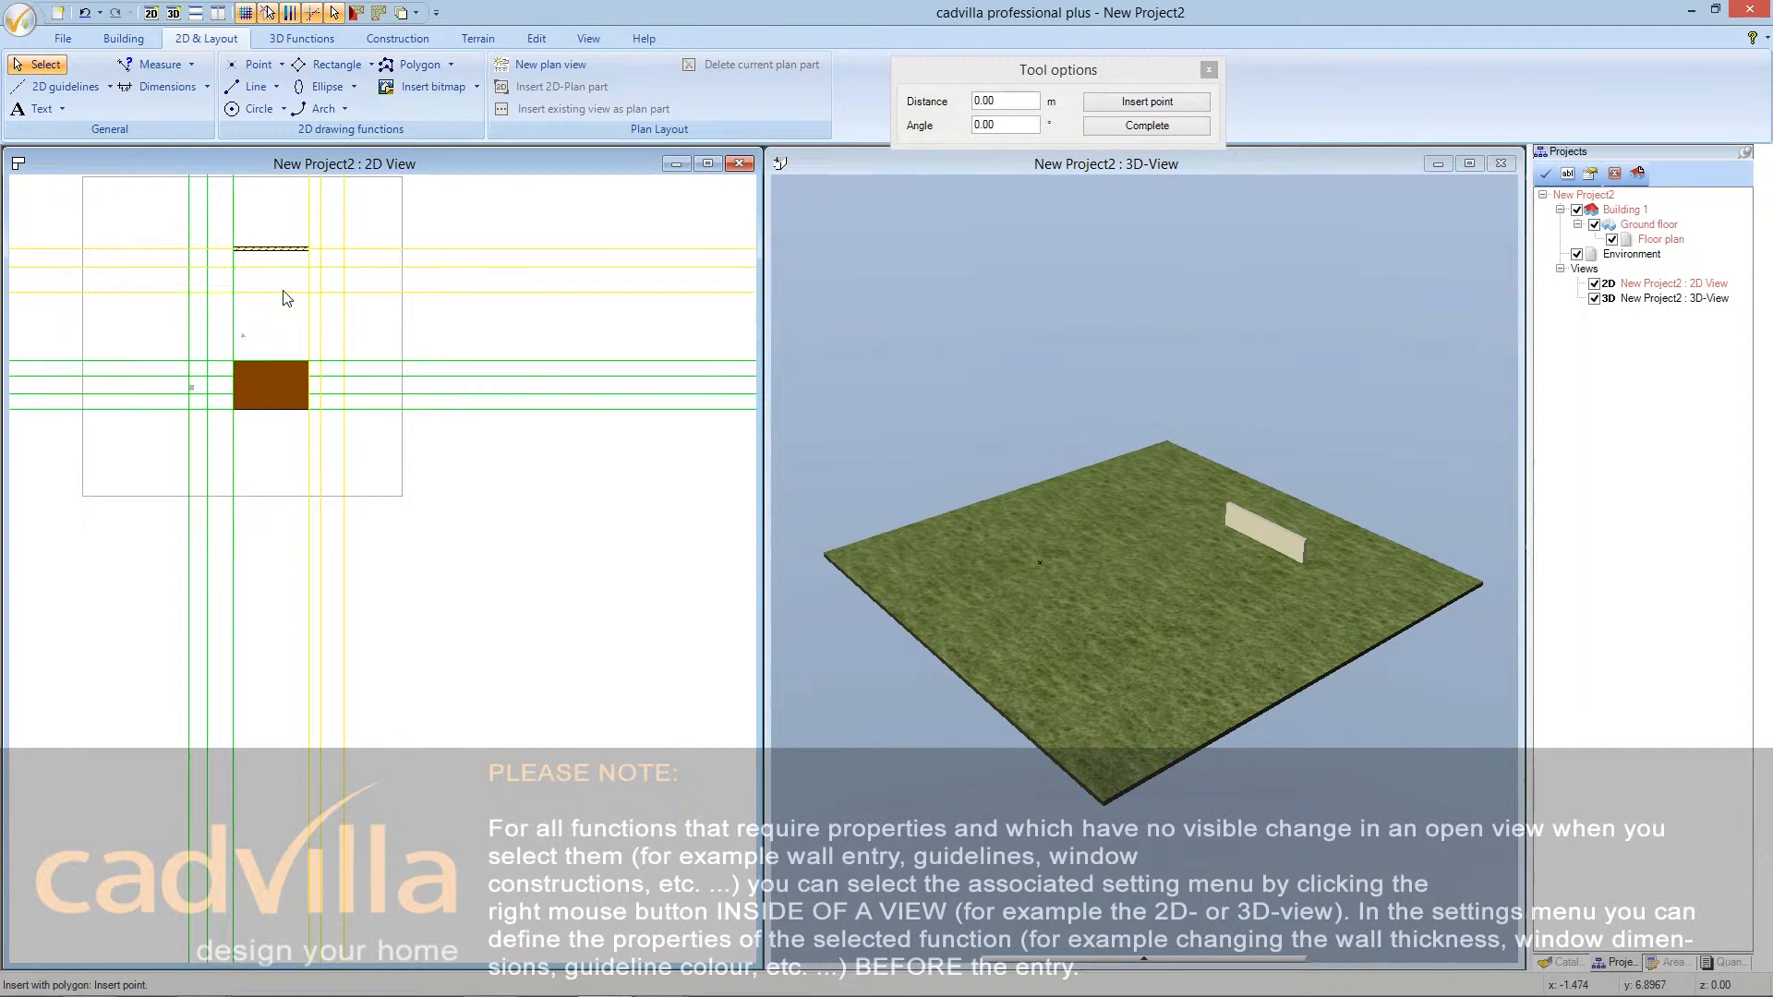
{"action": "left_click", "coordinate": [306, 290]}
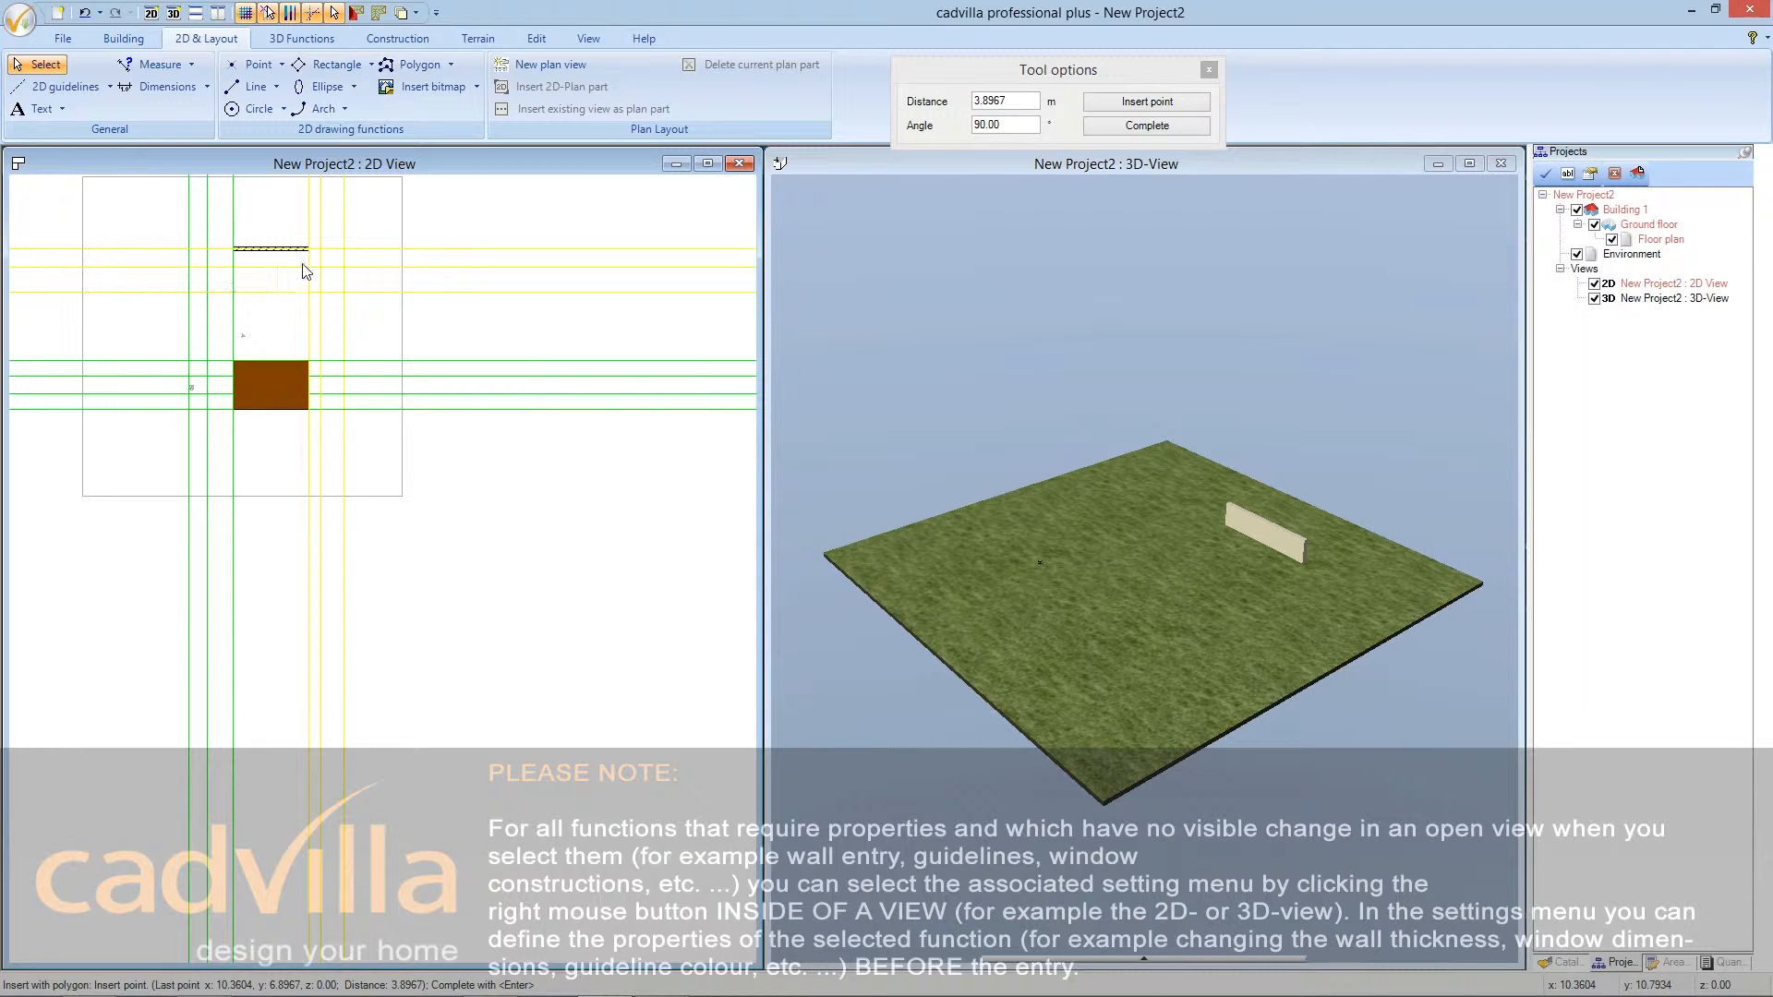
{"action": "left_click", "coordinate": [308, 268]}
{"action": "left_click", "coordinate": [237, 270]}
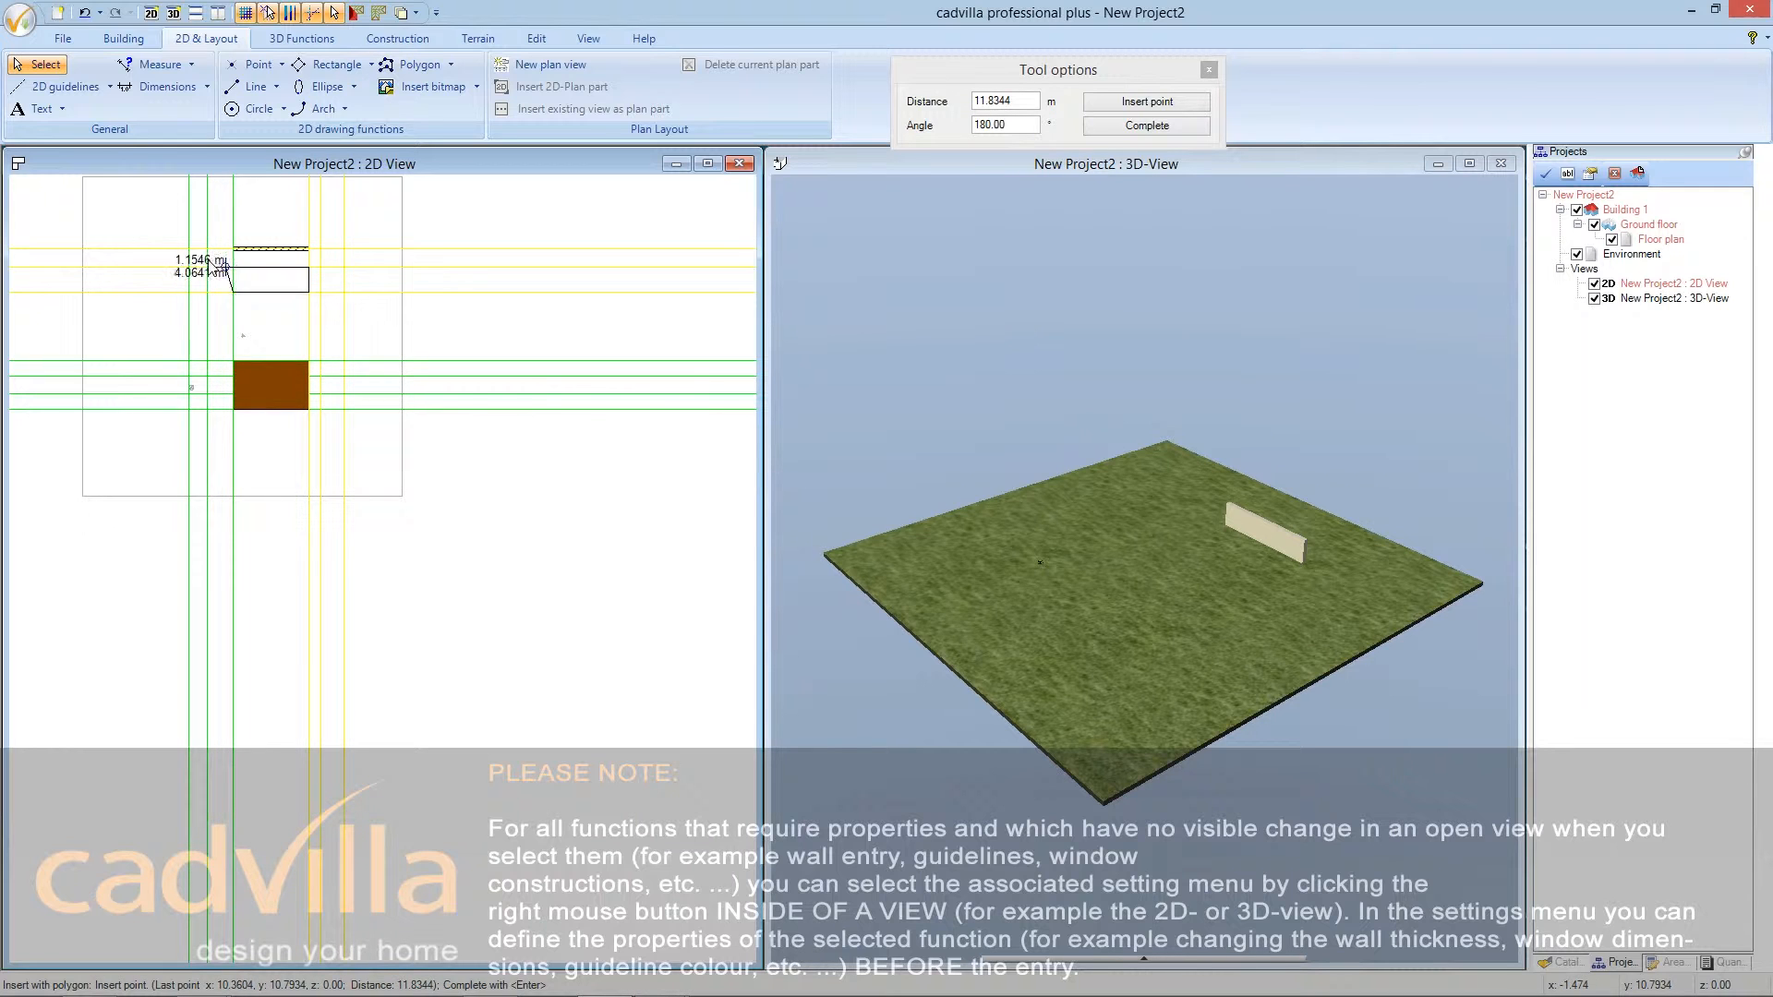
{"action": "right_click", "coordinate": [218, 268]}
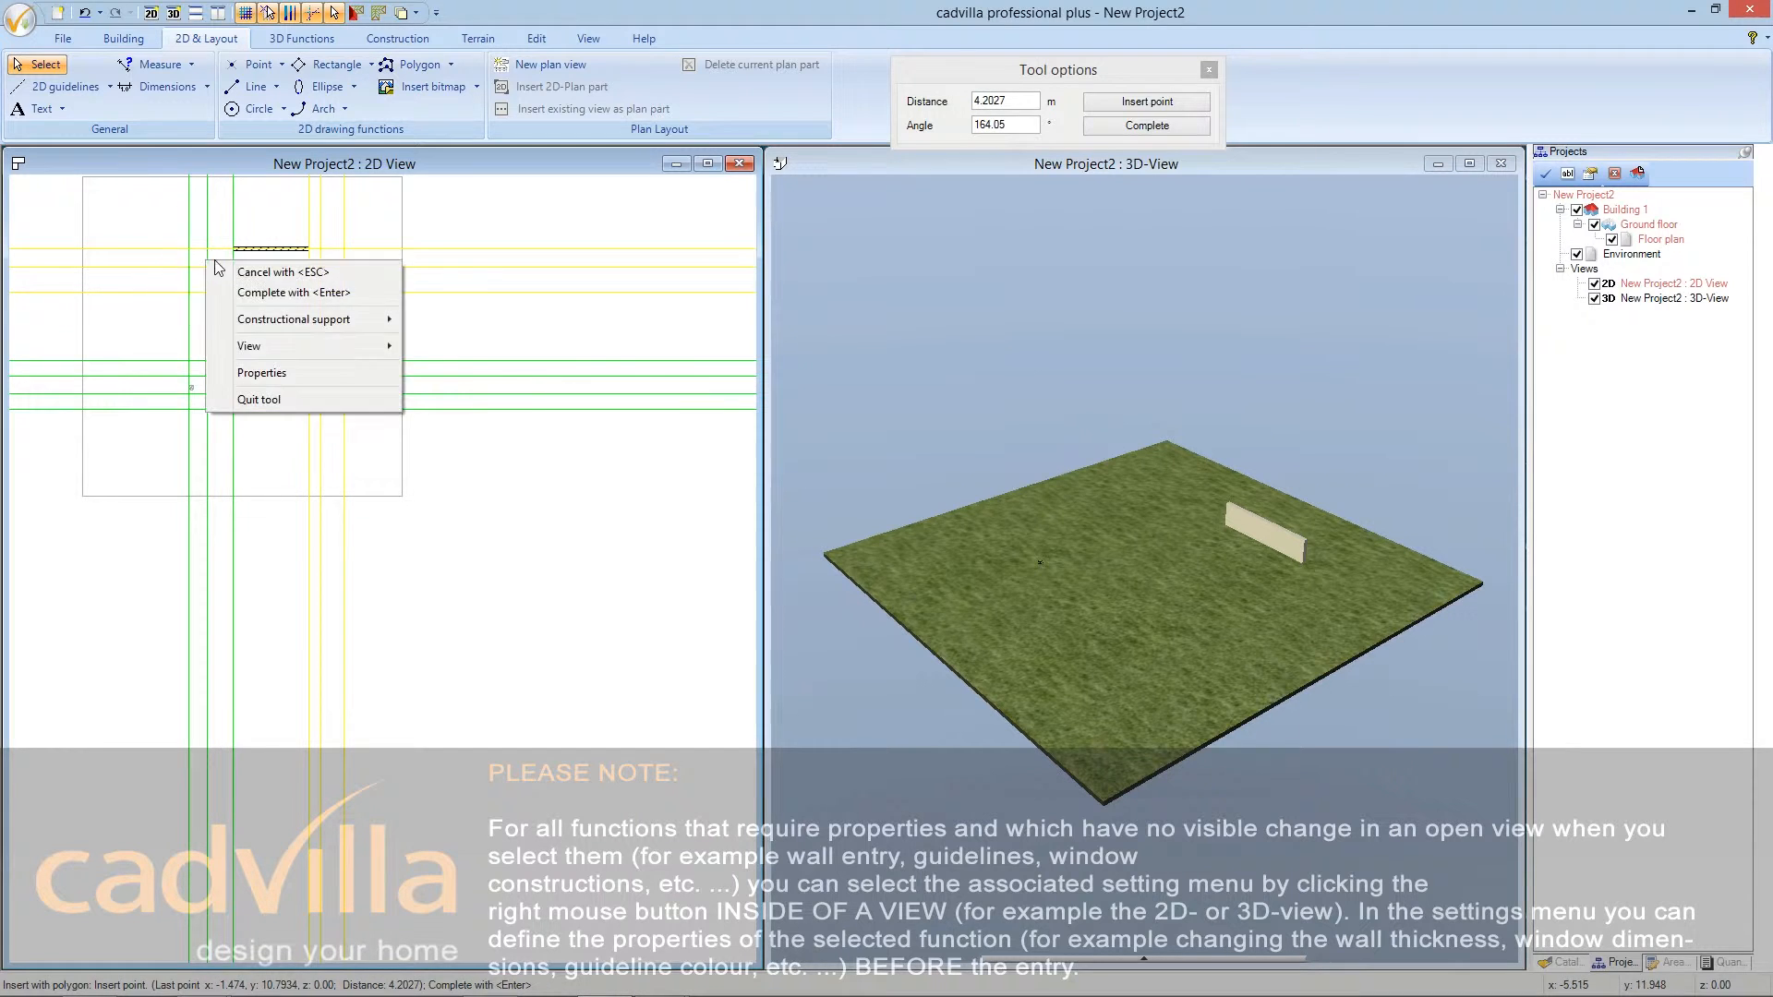
{"action": "left_click", "coordinate": [251, 292]}
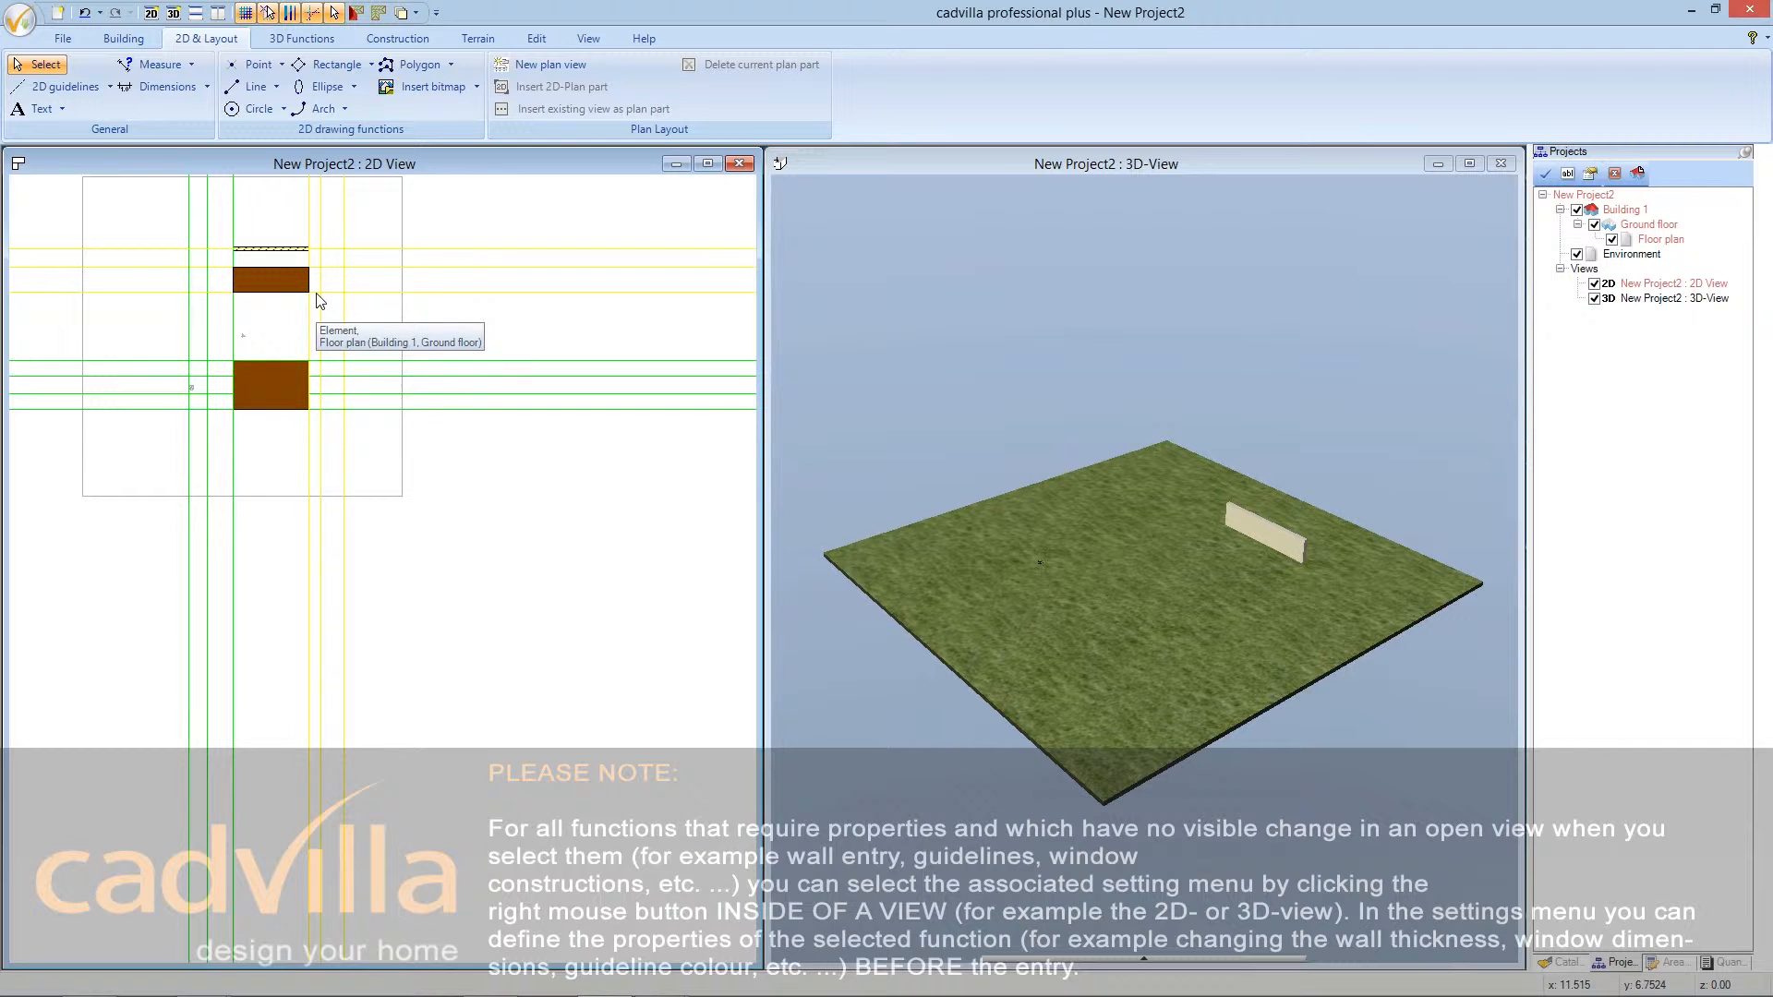
- Examine the general properties of the external wall, such as its type, thickness and height settings
{"action": "scroll", "coordinate": [205, 242], "scroll_direction": "up", "scroll_amount": 5}
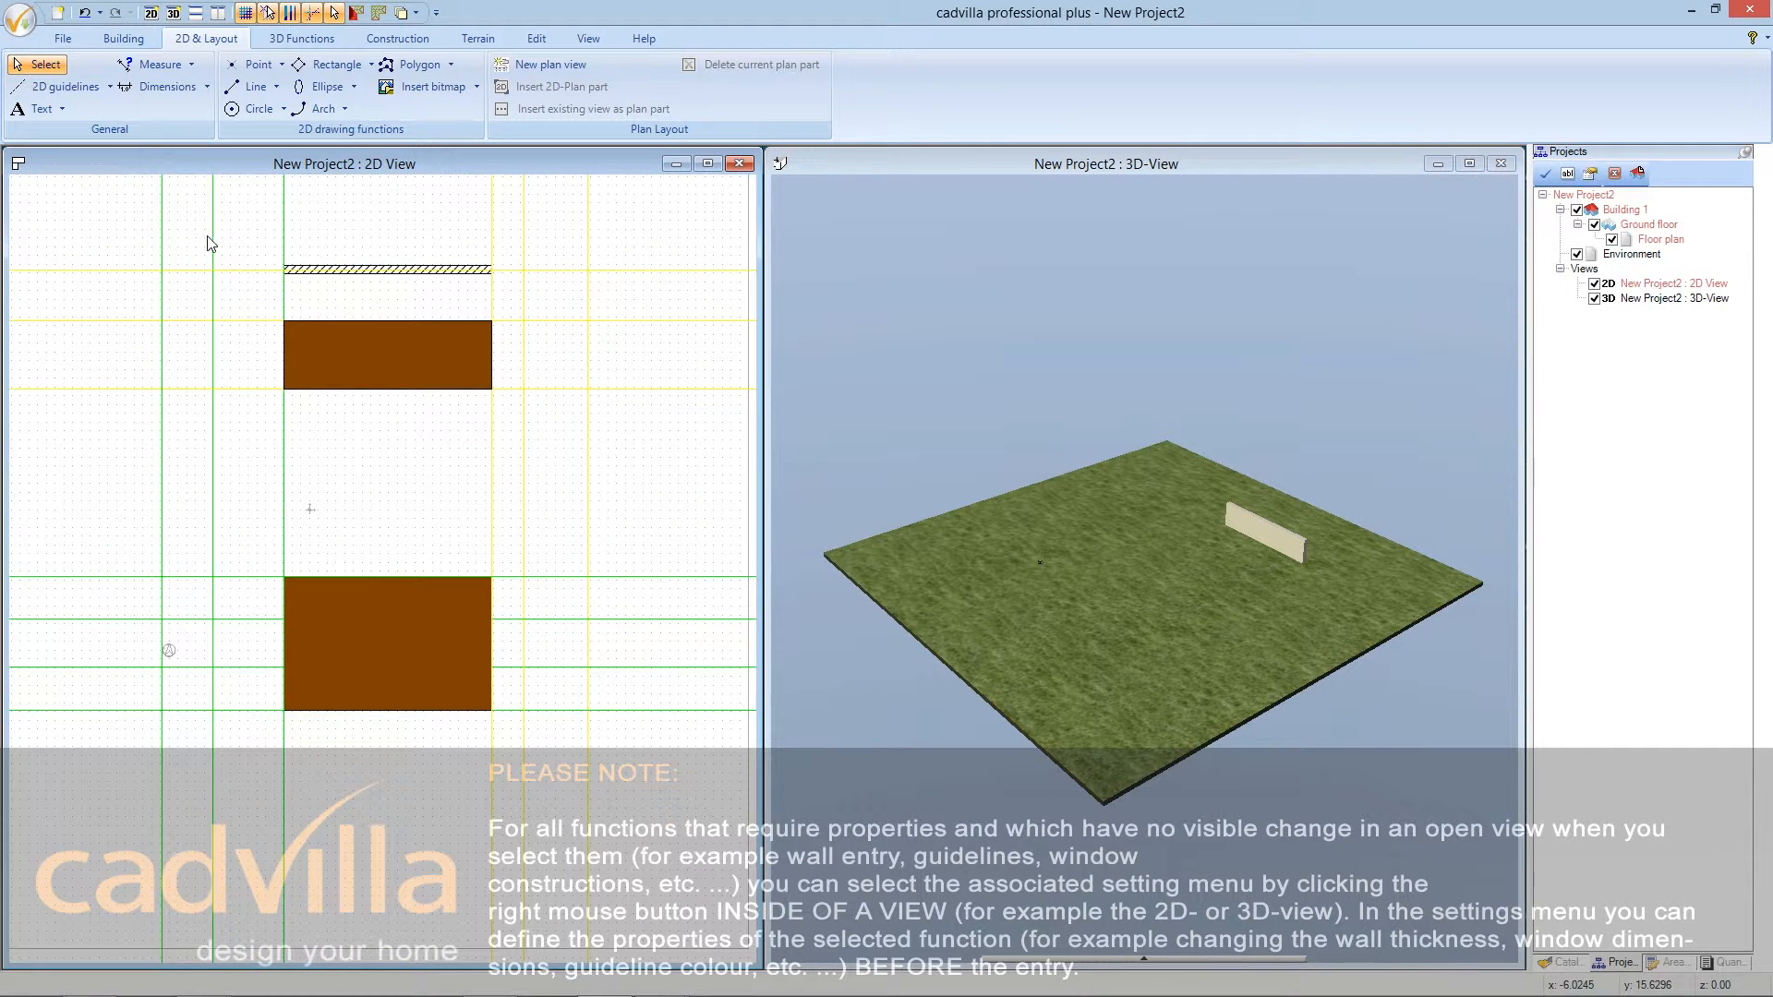
{"action": "left_click", "coordinate": [291, 271]}
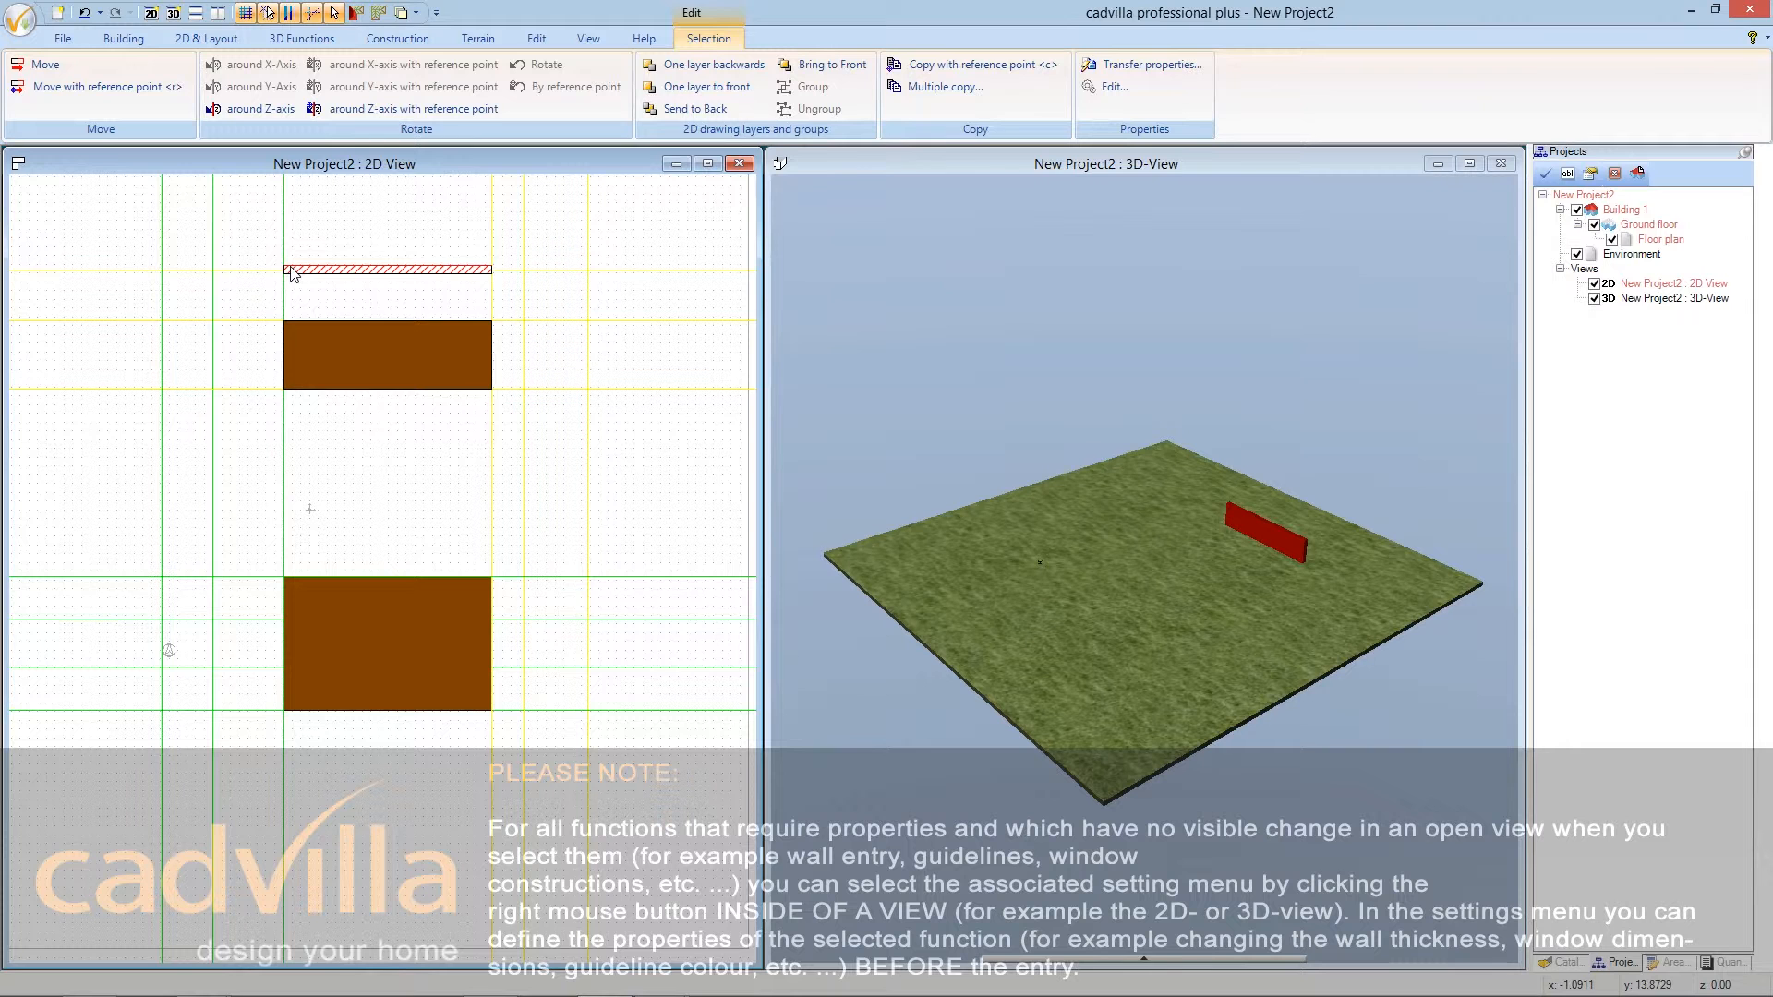
{"action": "double_click", "coordinate": [291, 272]}
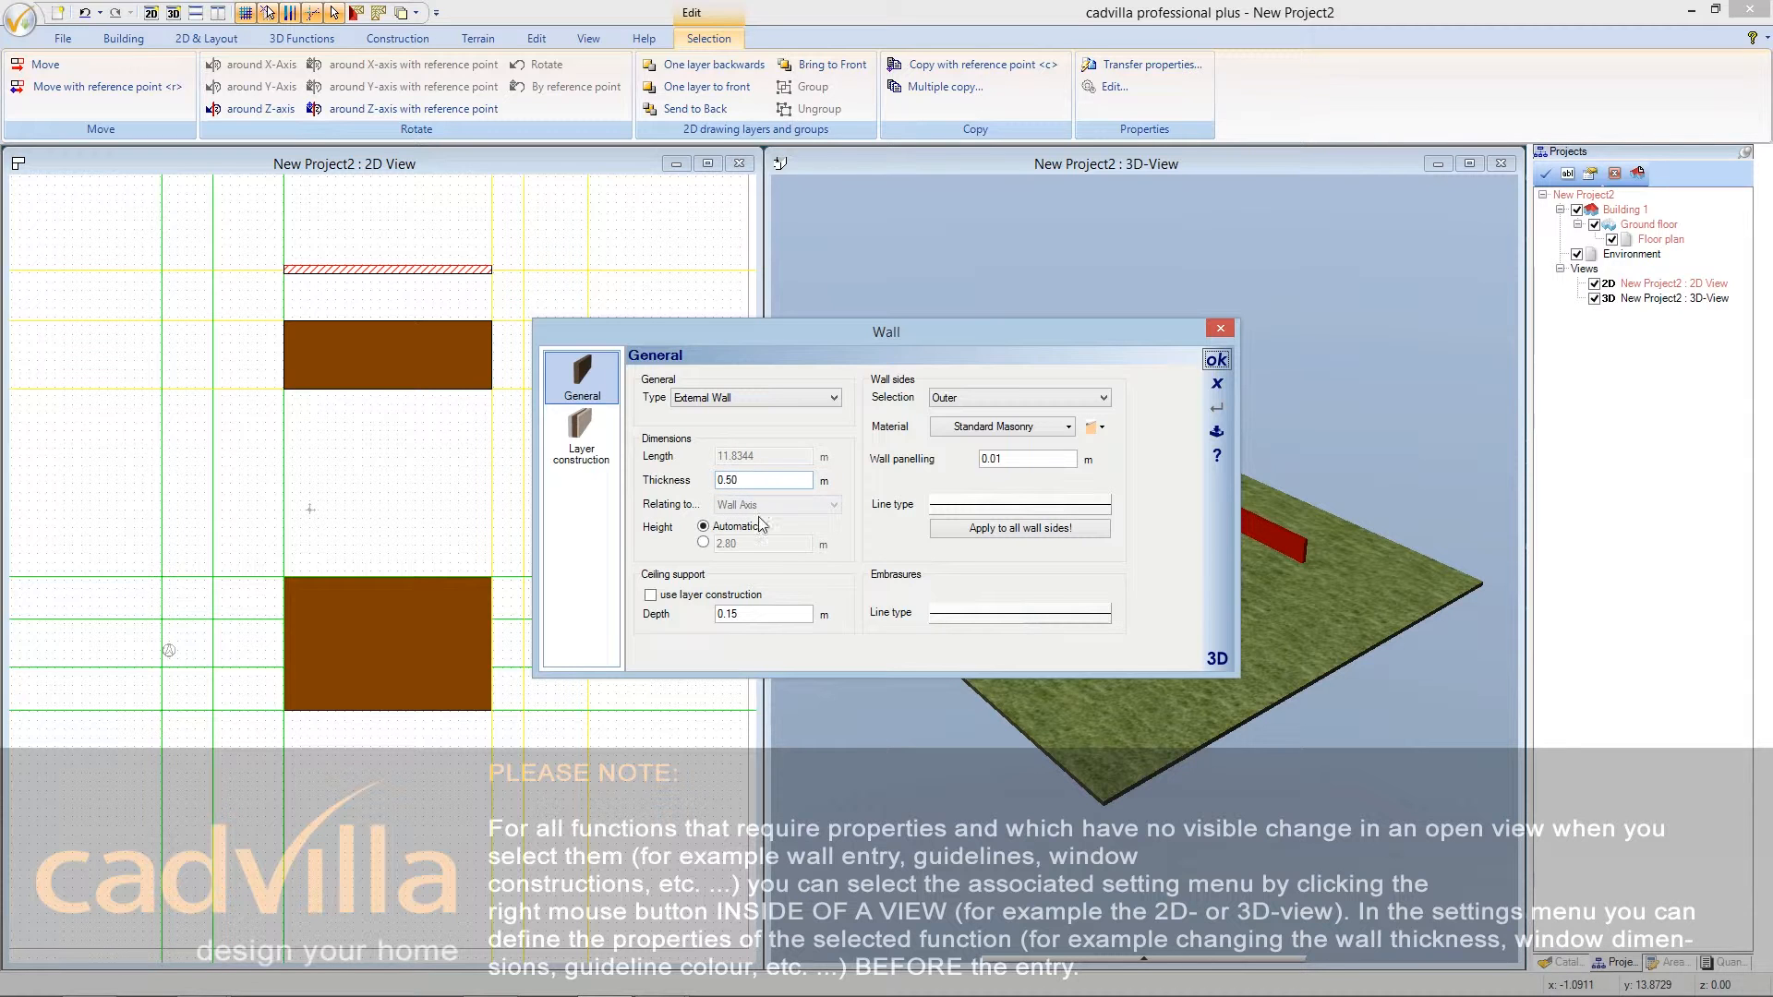
{"action": "left_click", "coordinate": [1216, 360]}
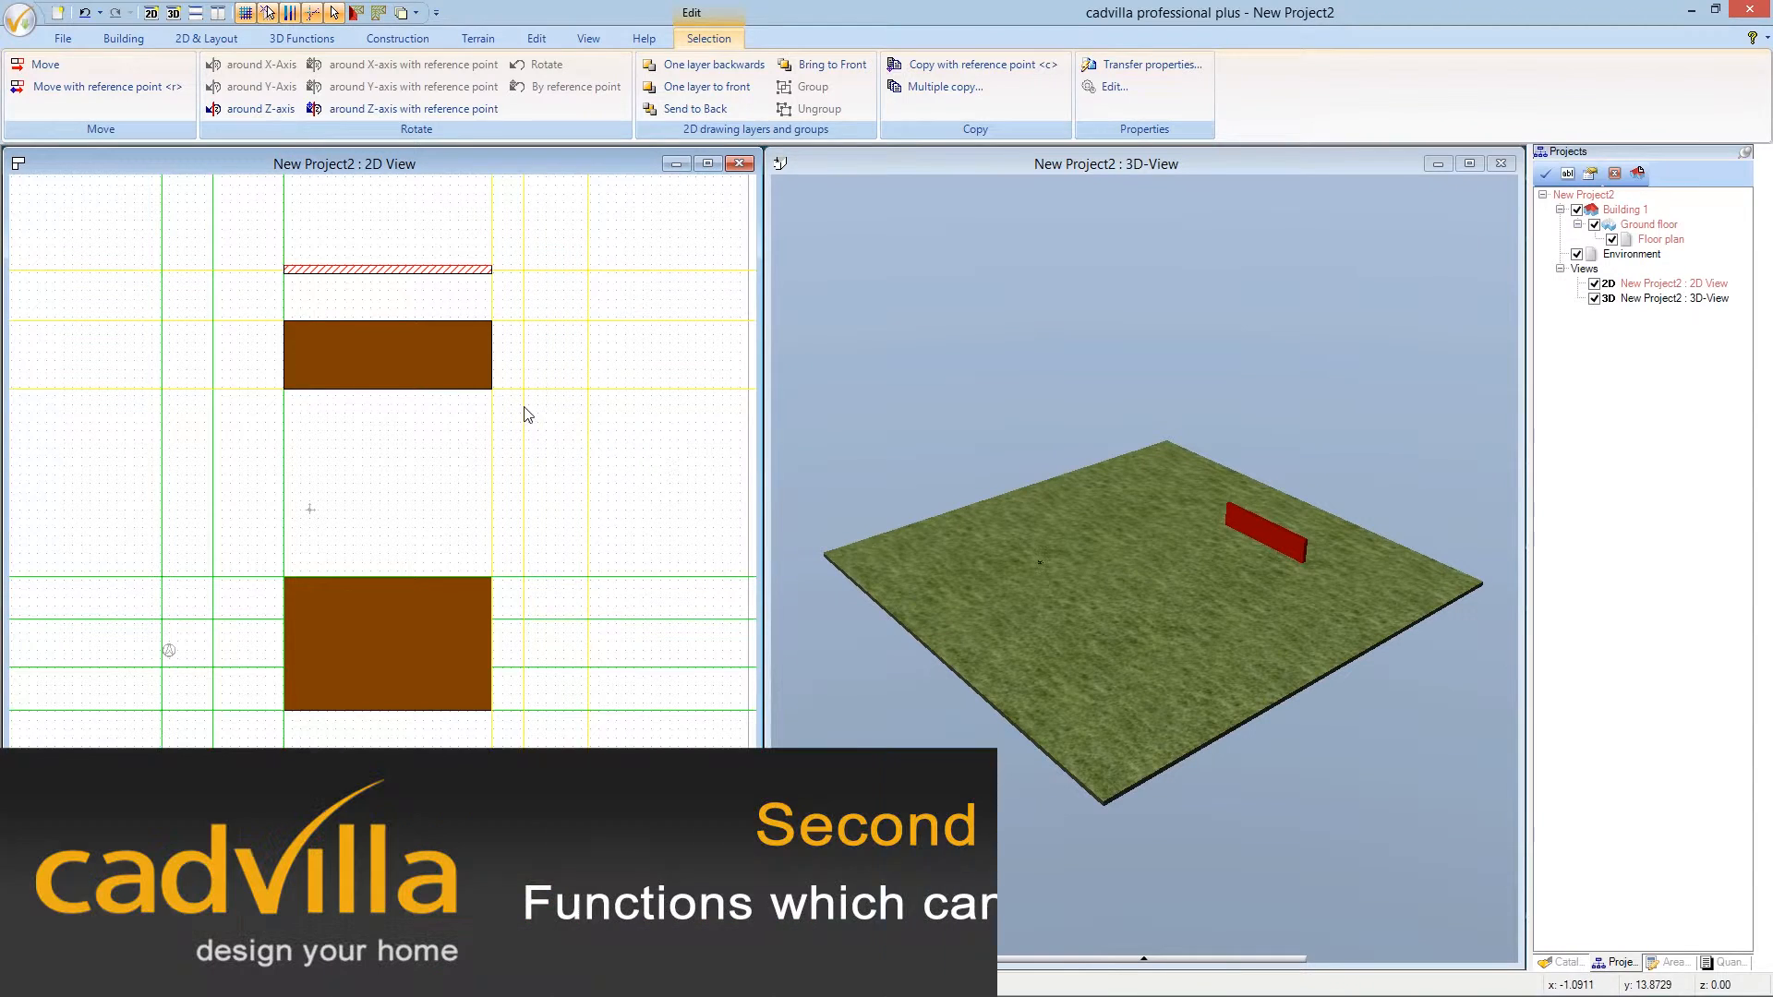
{"action": "left_click", "coordinate": [509, 405]}
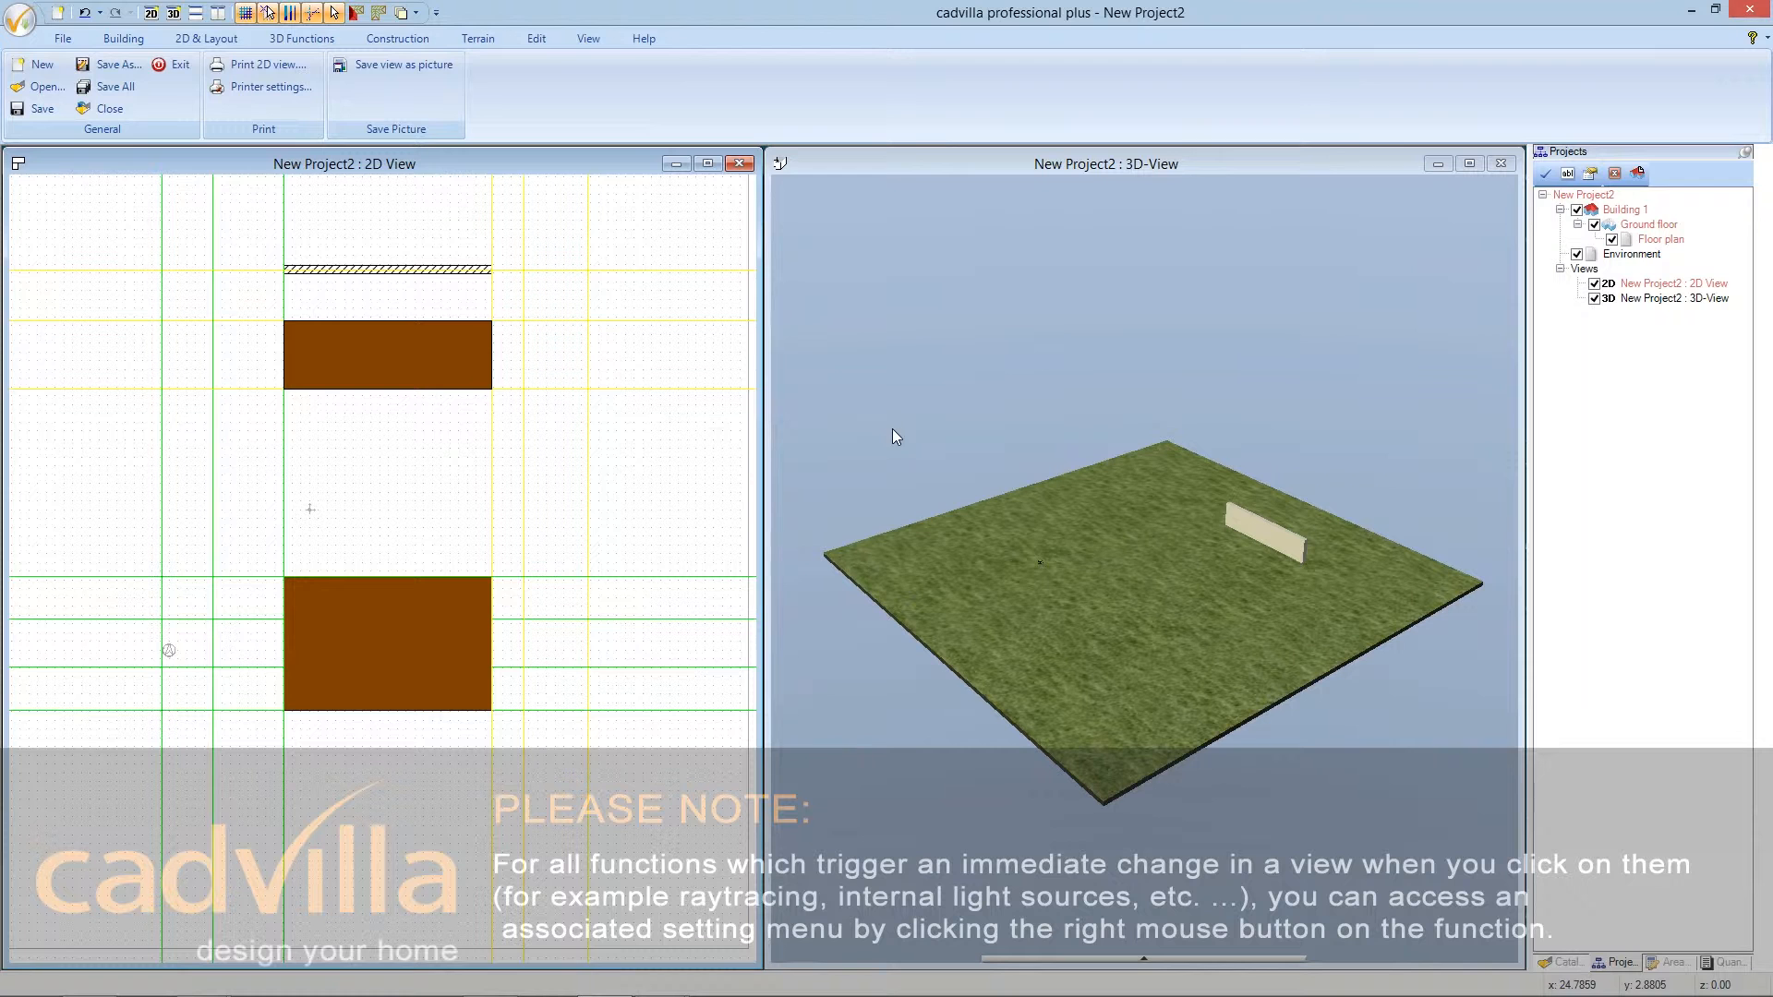
- Set the 3D view's raytracer to strong antialiasing with smooth shadows, and raytrace the view
{"action": "left_click", "coordinate": [877, 169]}
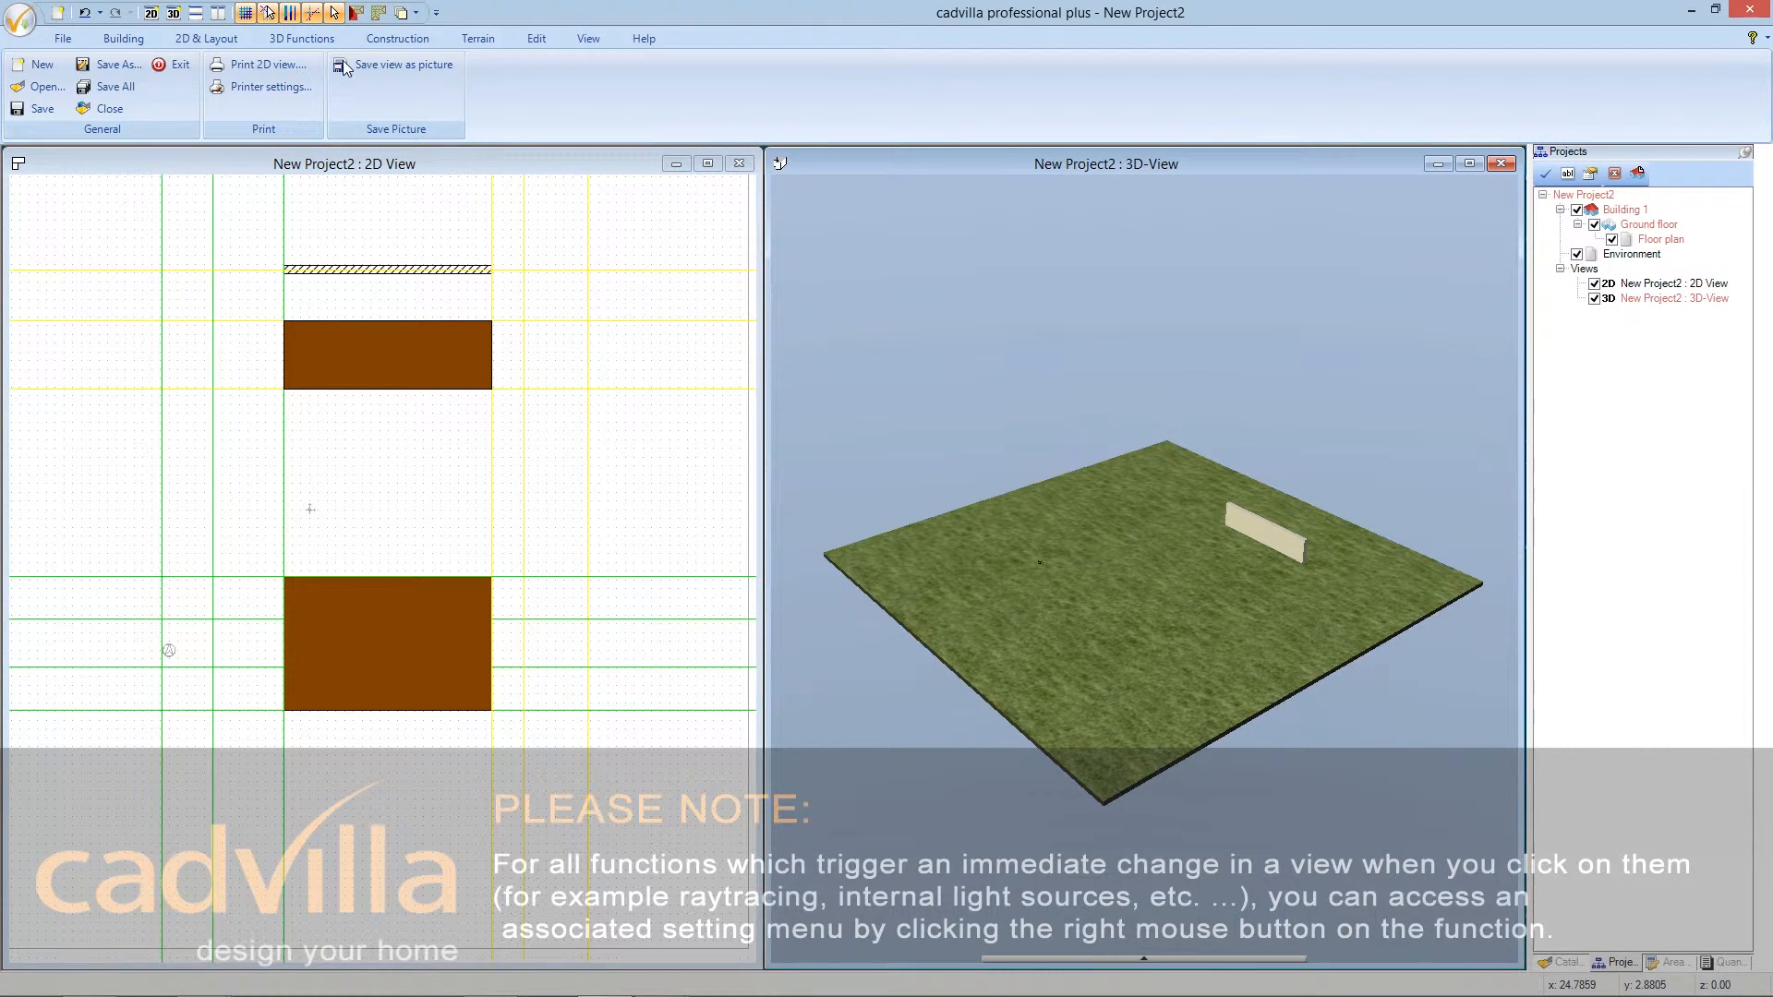
{"action": "left_click", "coordinate": [320, 44]}
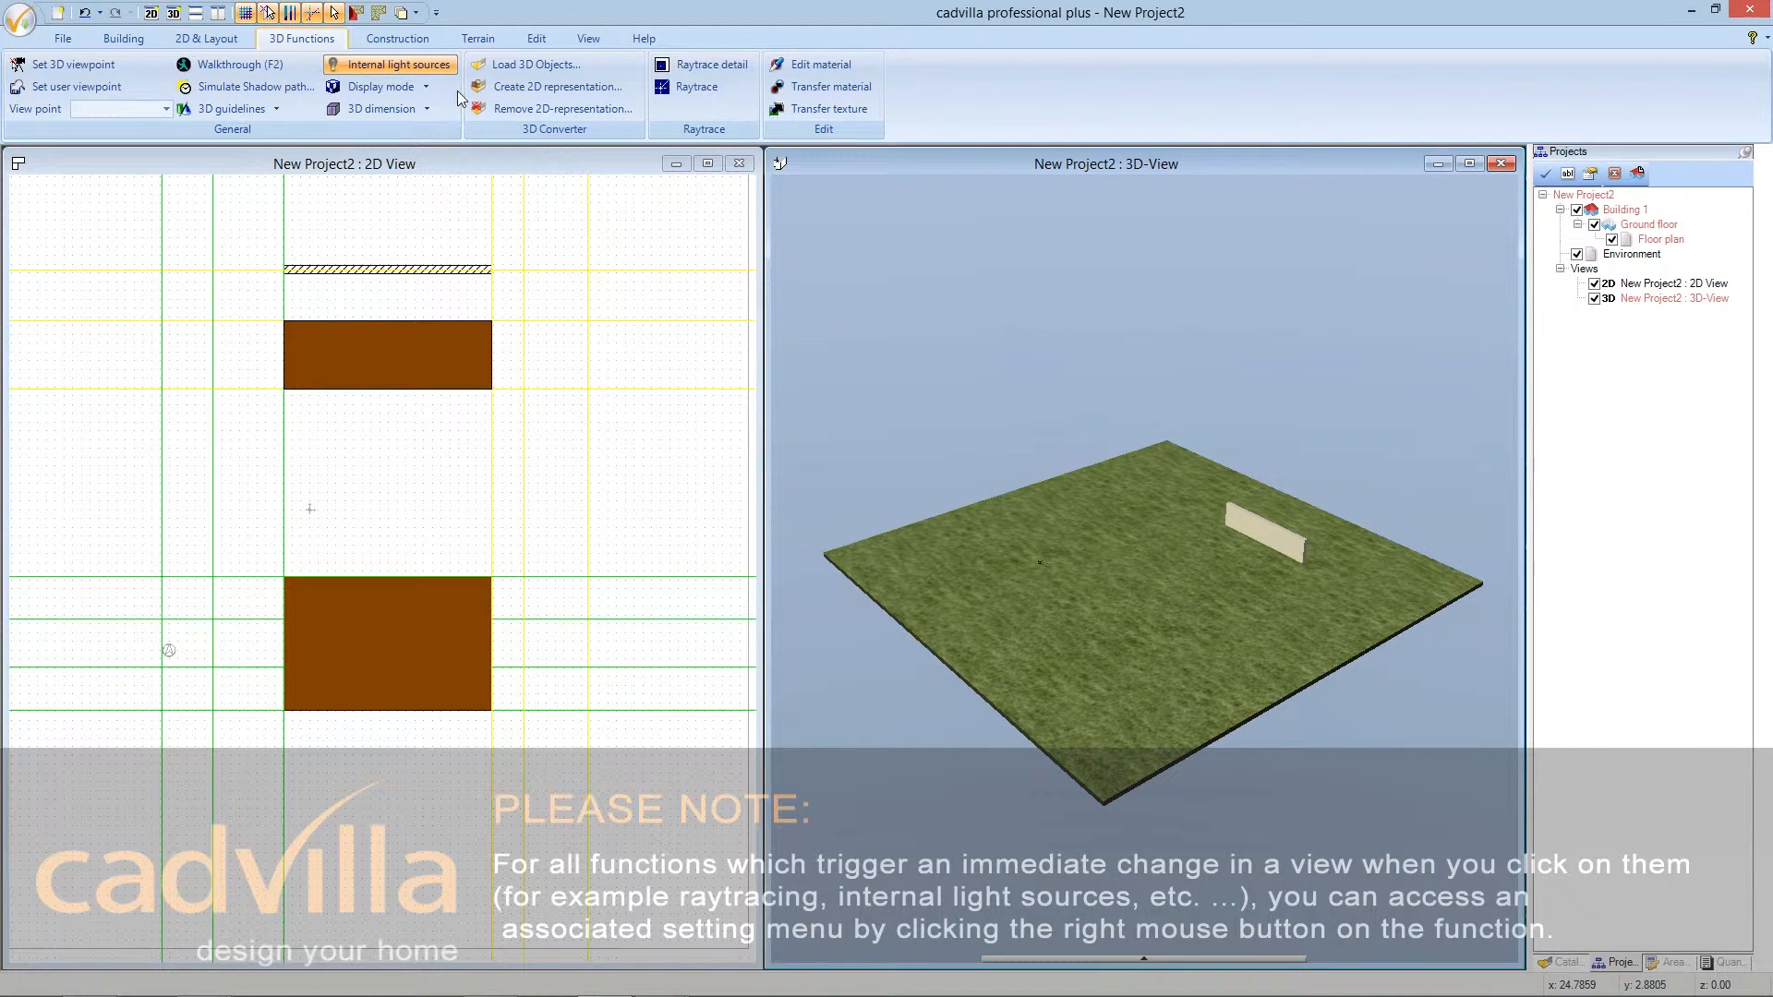
{"action": "right_click", "coordinate": [692, 88]}
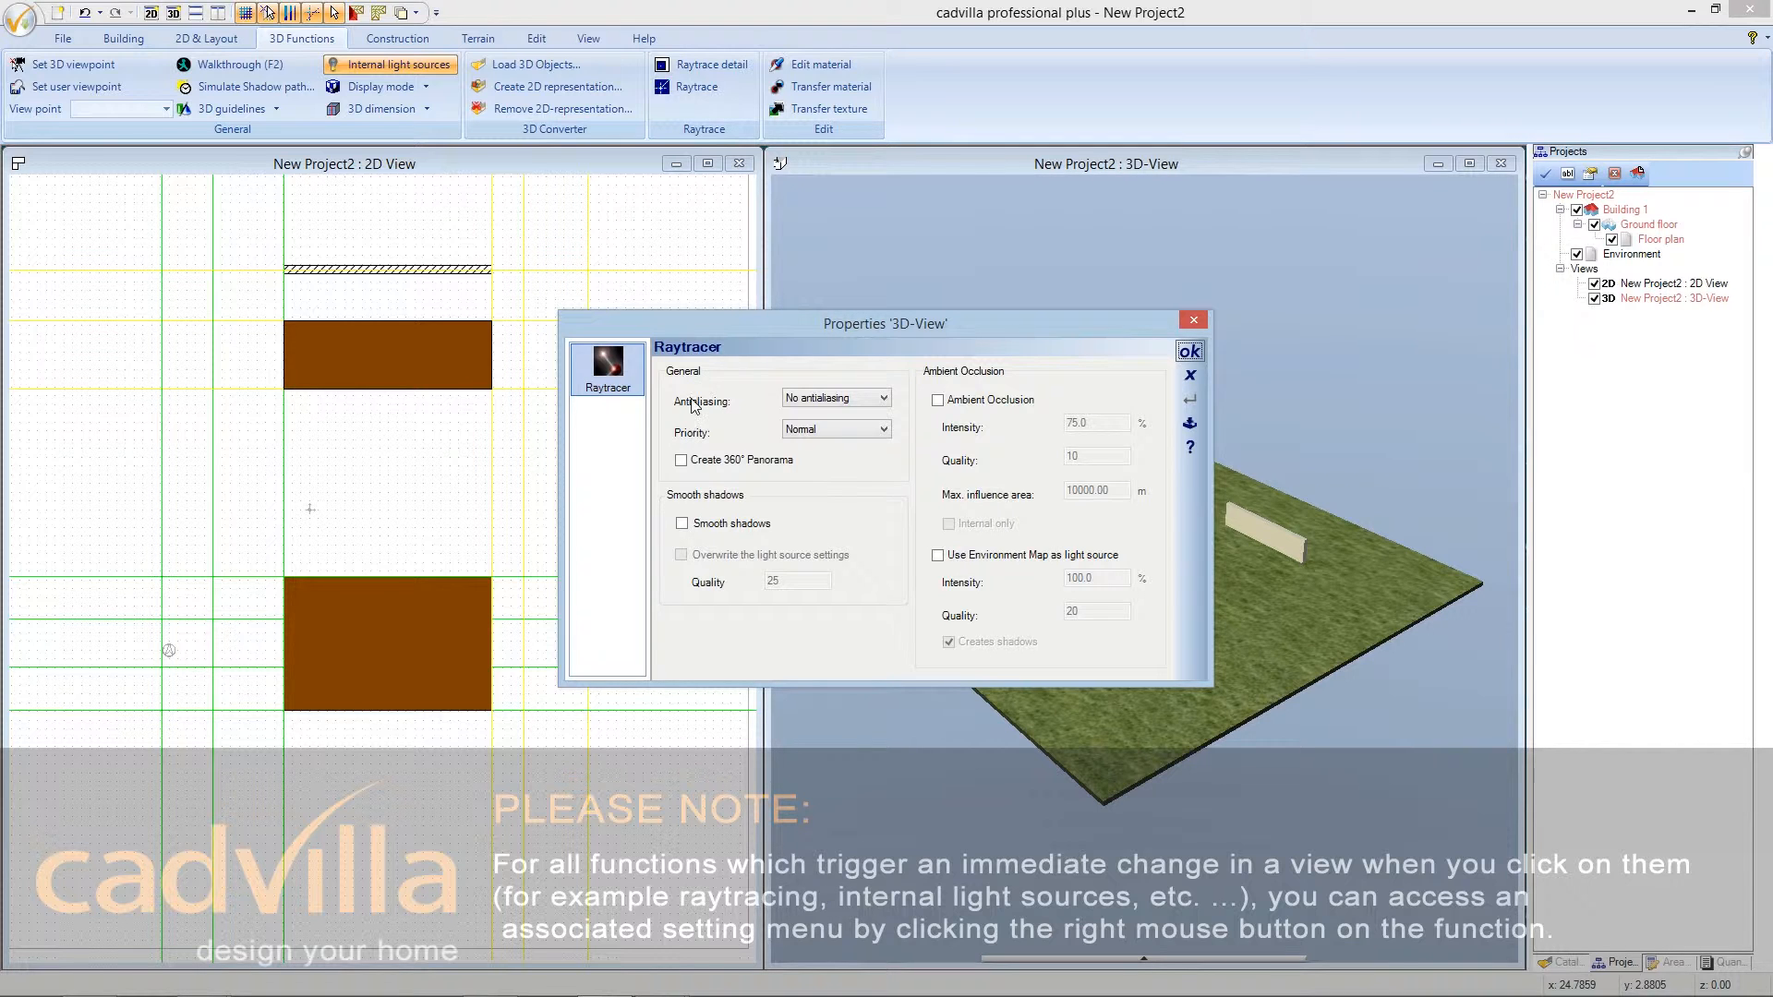
{"action": "left_click", "coordinate": [799, 399]}
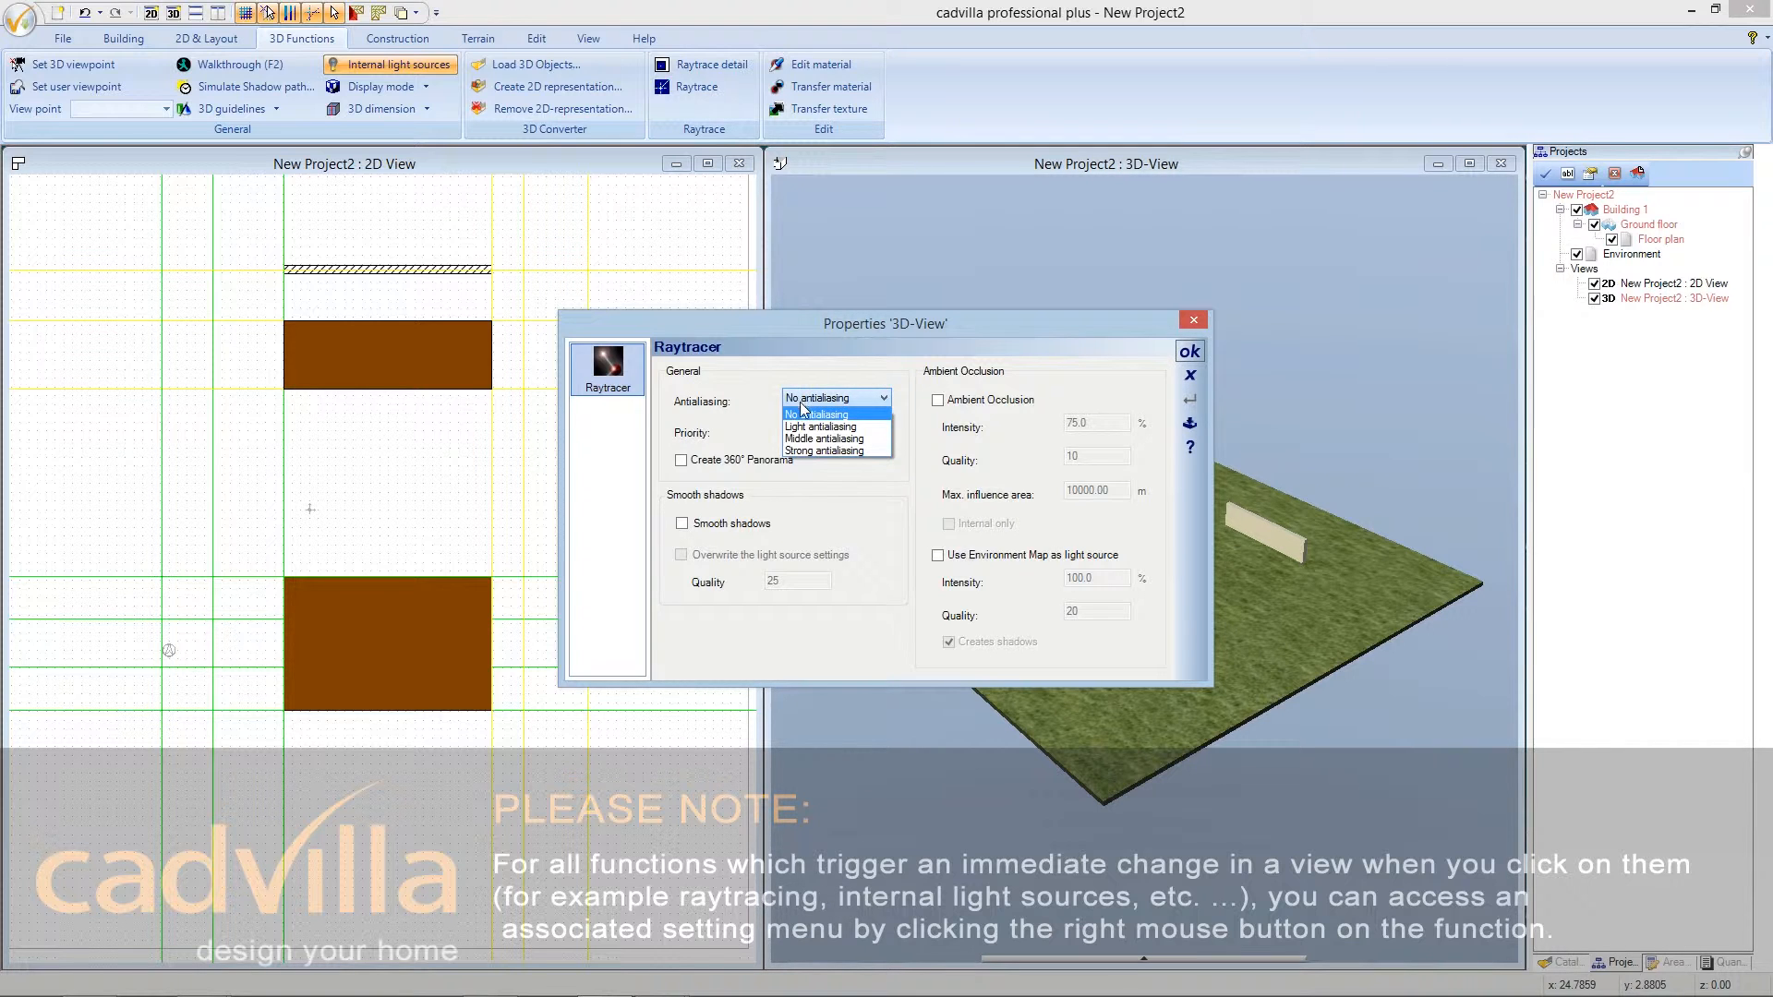
{"action": "left_click", "coordinate": [818, 451]}
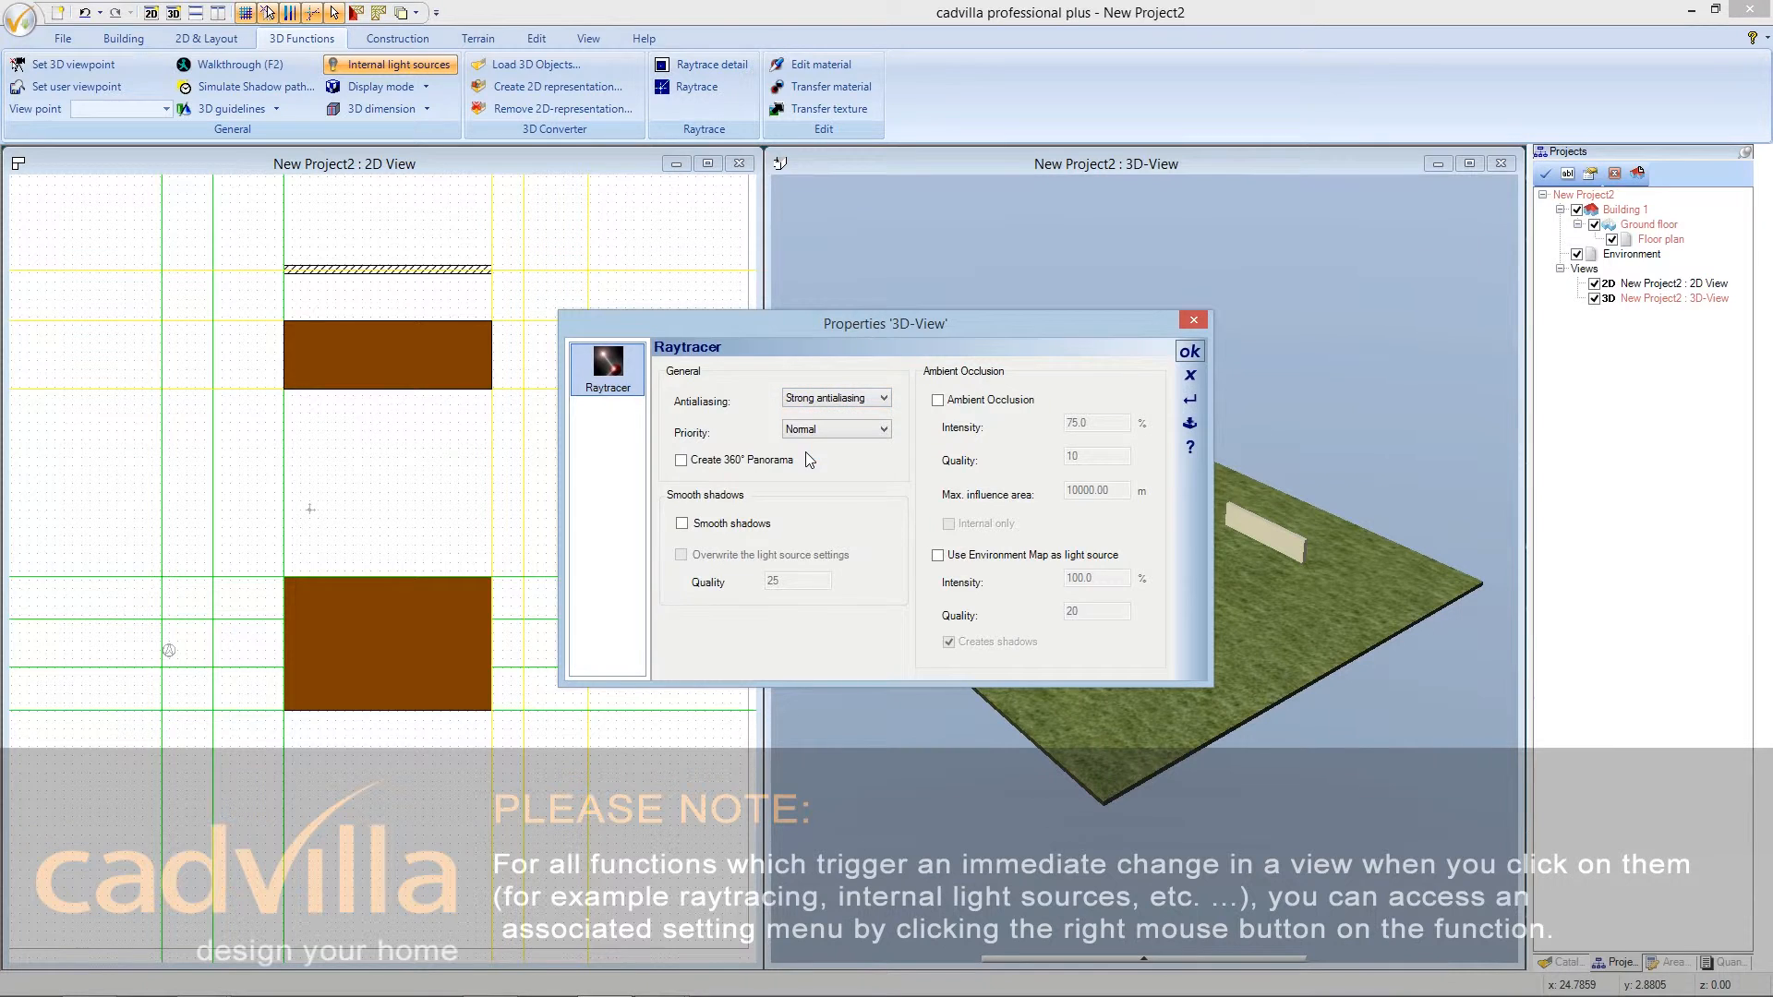
{"action": "left_click", "coordinate": [693, 530]}
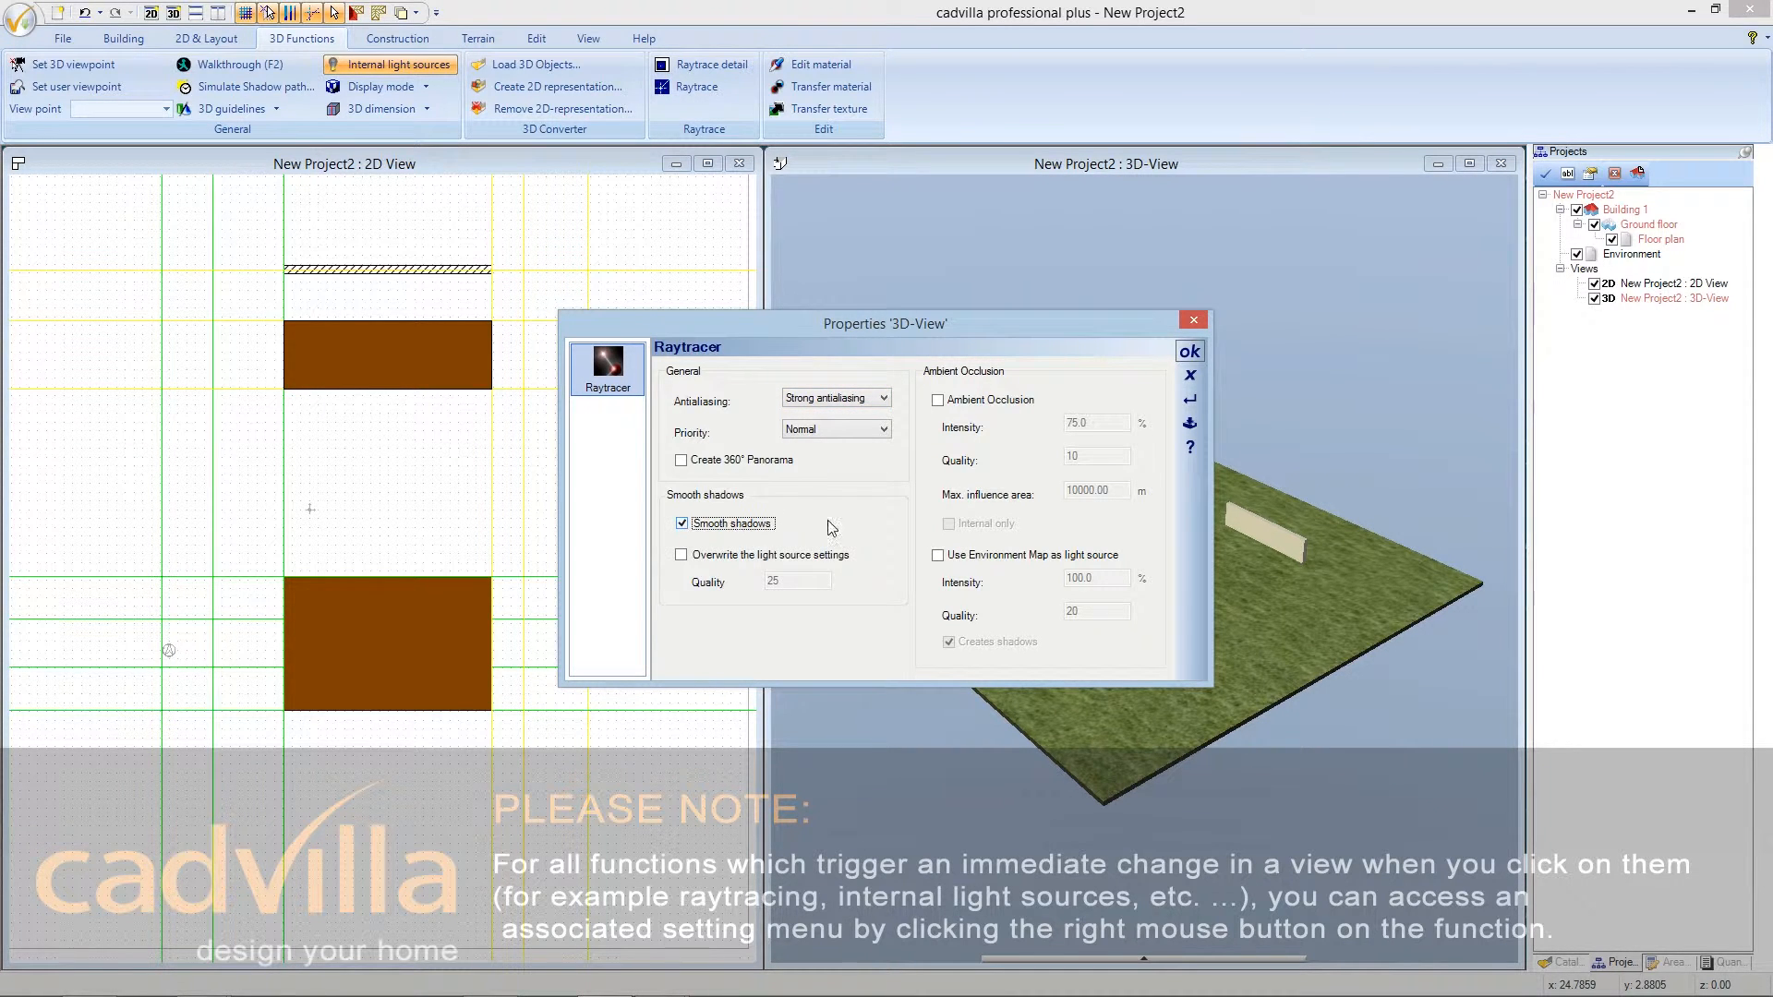
{"action": "left_click", "coordinate": [1188, 353]}
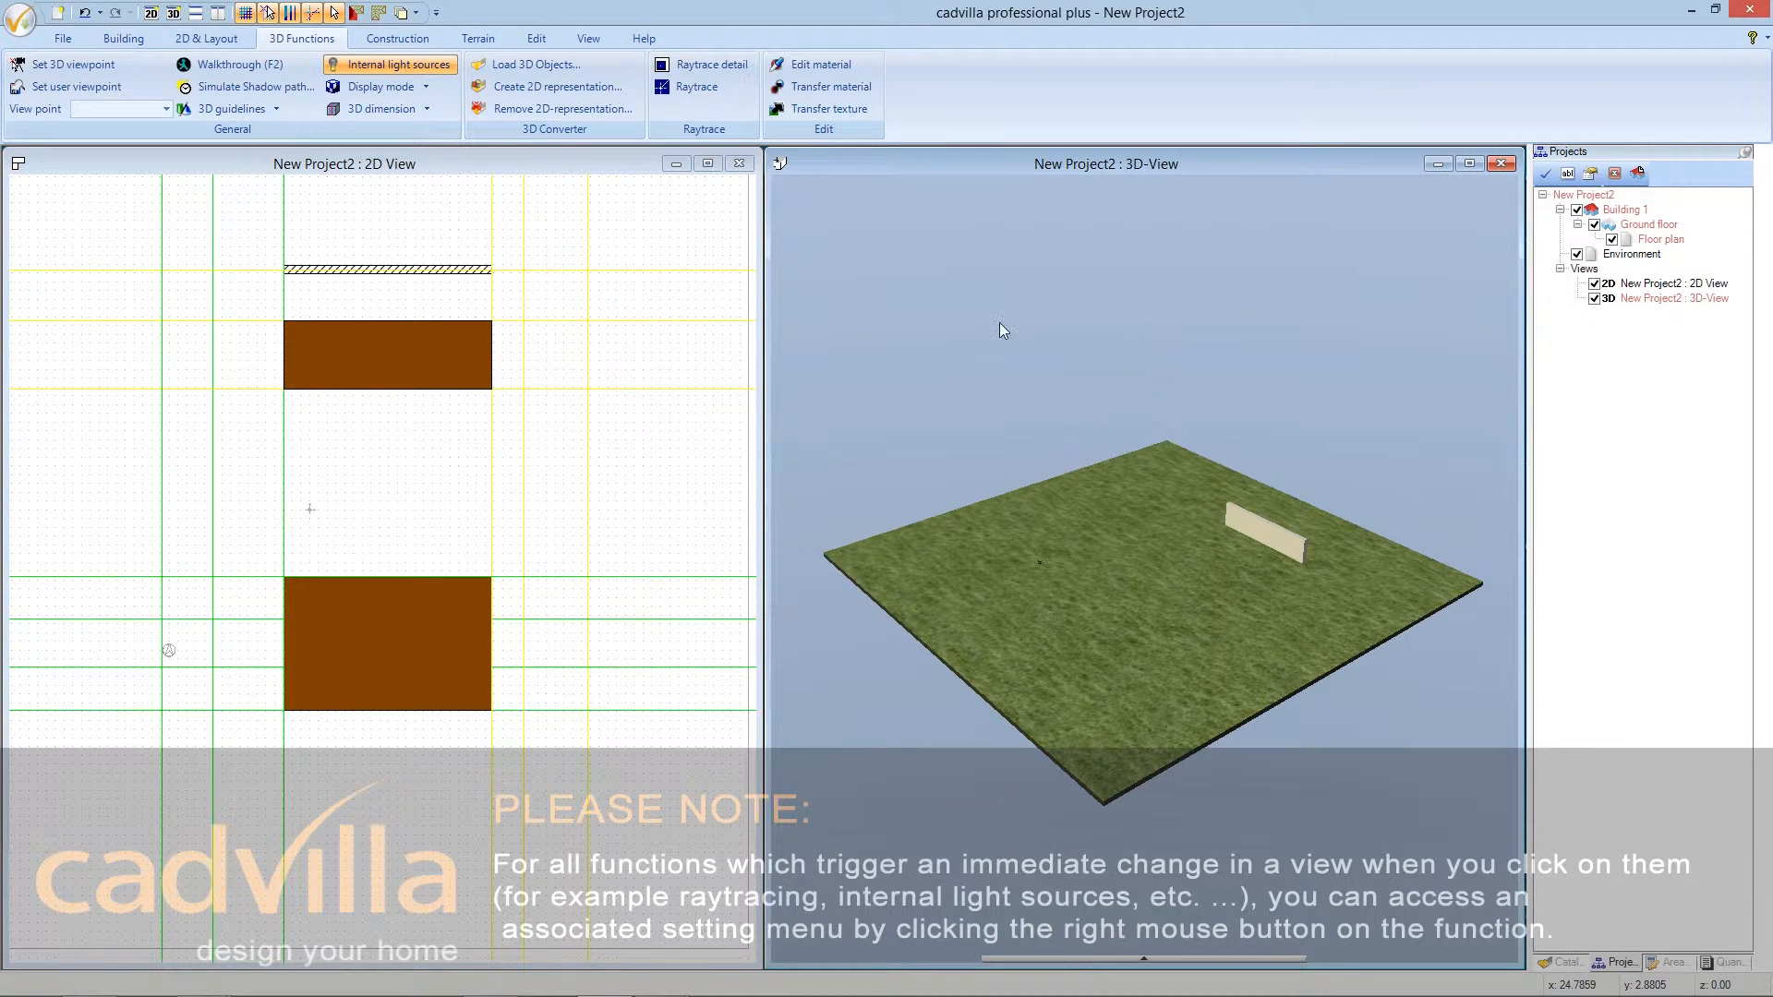
{"action": "left_click", "coordinate": [695, 86]}
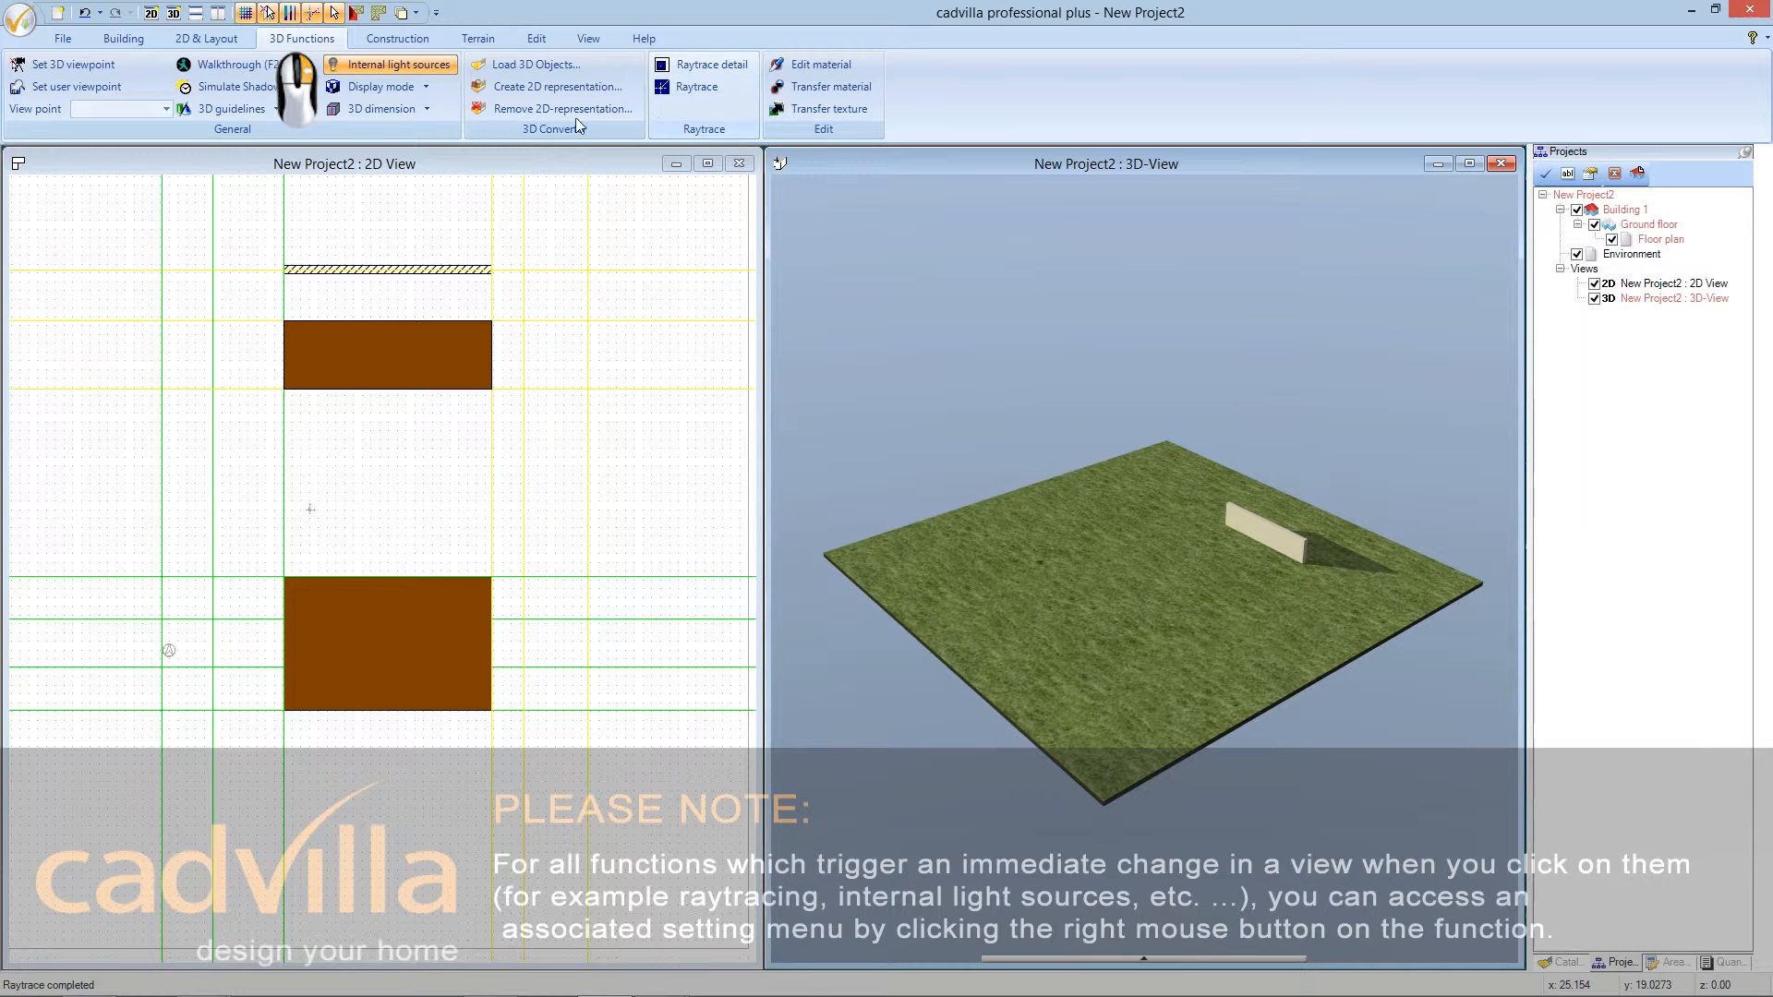
- Switch the 3D view's lighting to a calculated sun position, with white environment light at 40% and sun light intensity at 60%
{"action": "right_click", "coordinate": [418, 67]}
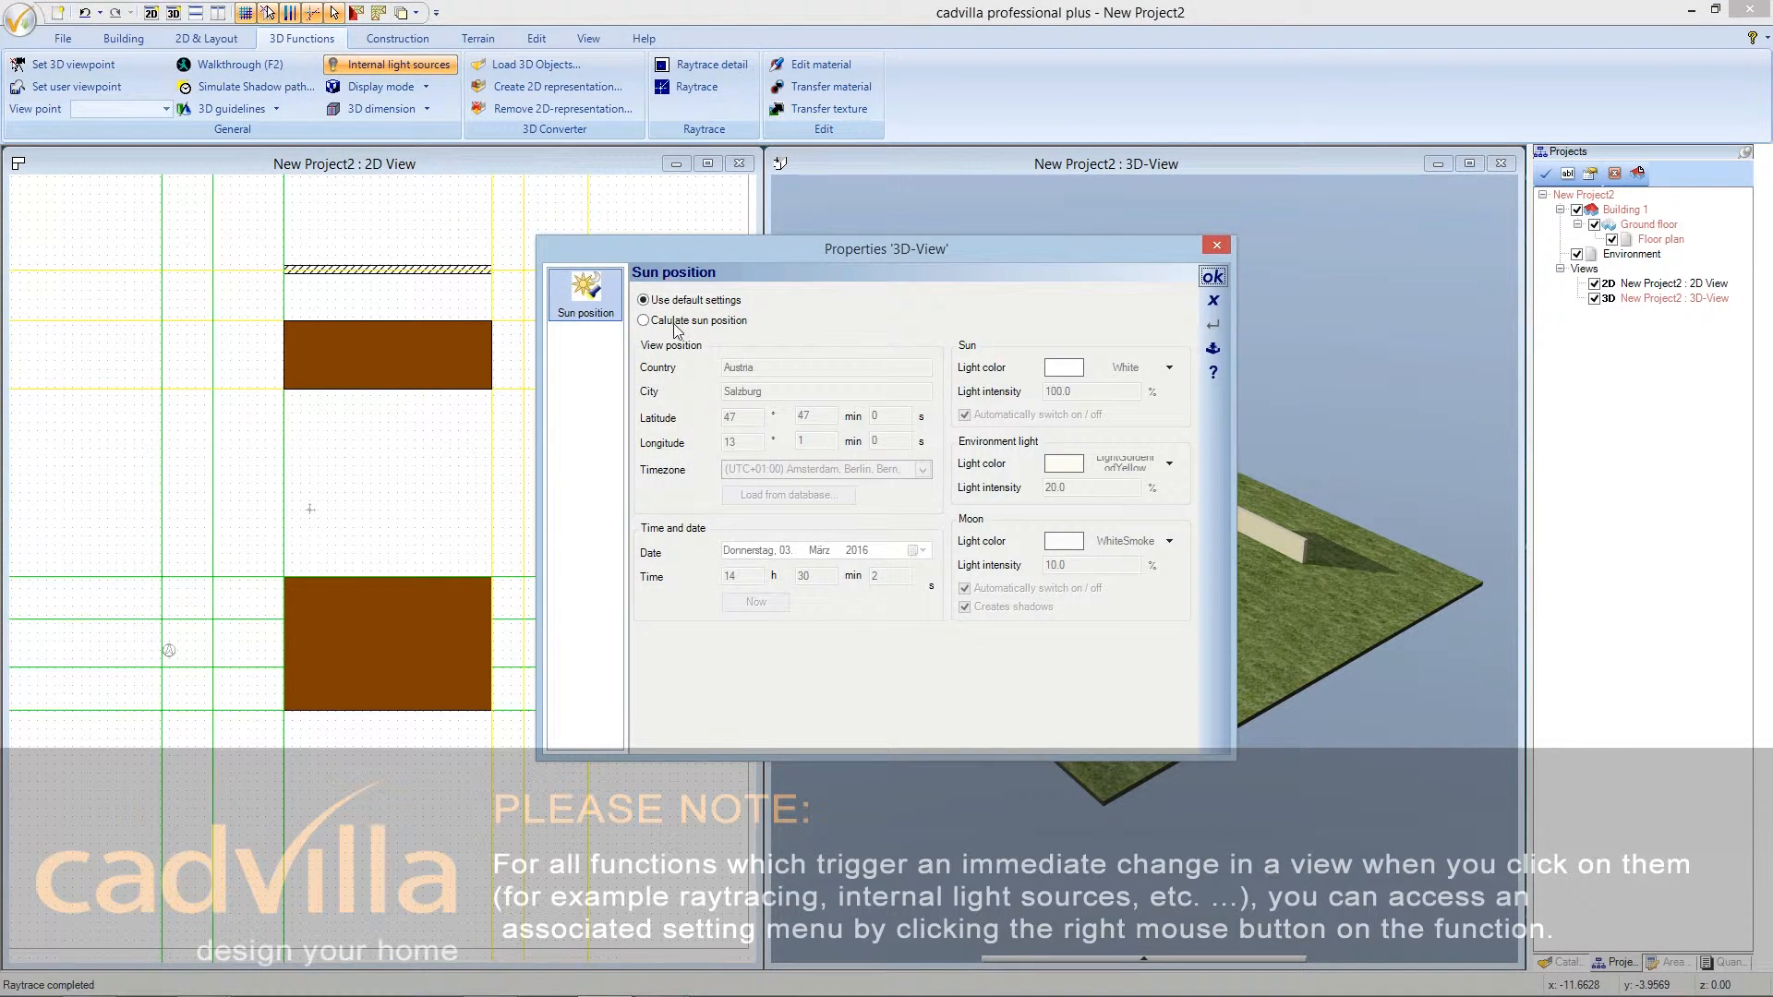
{"action": "left_click", "coordinate": [645, 321]}
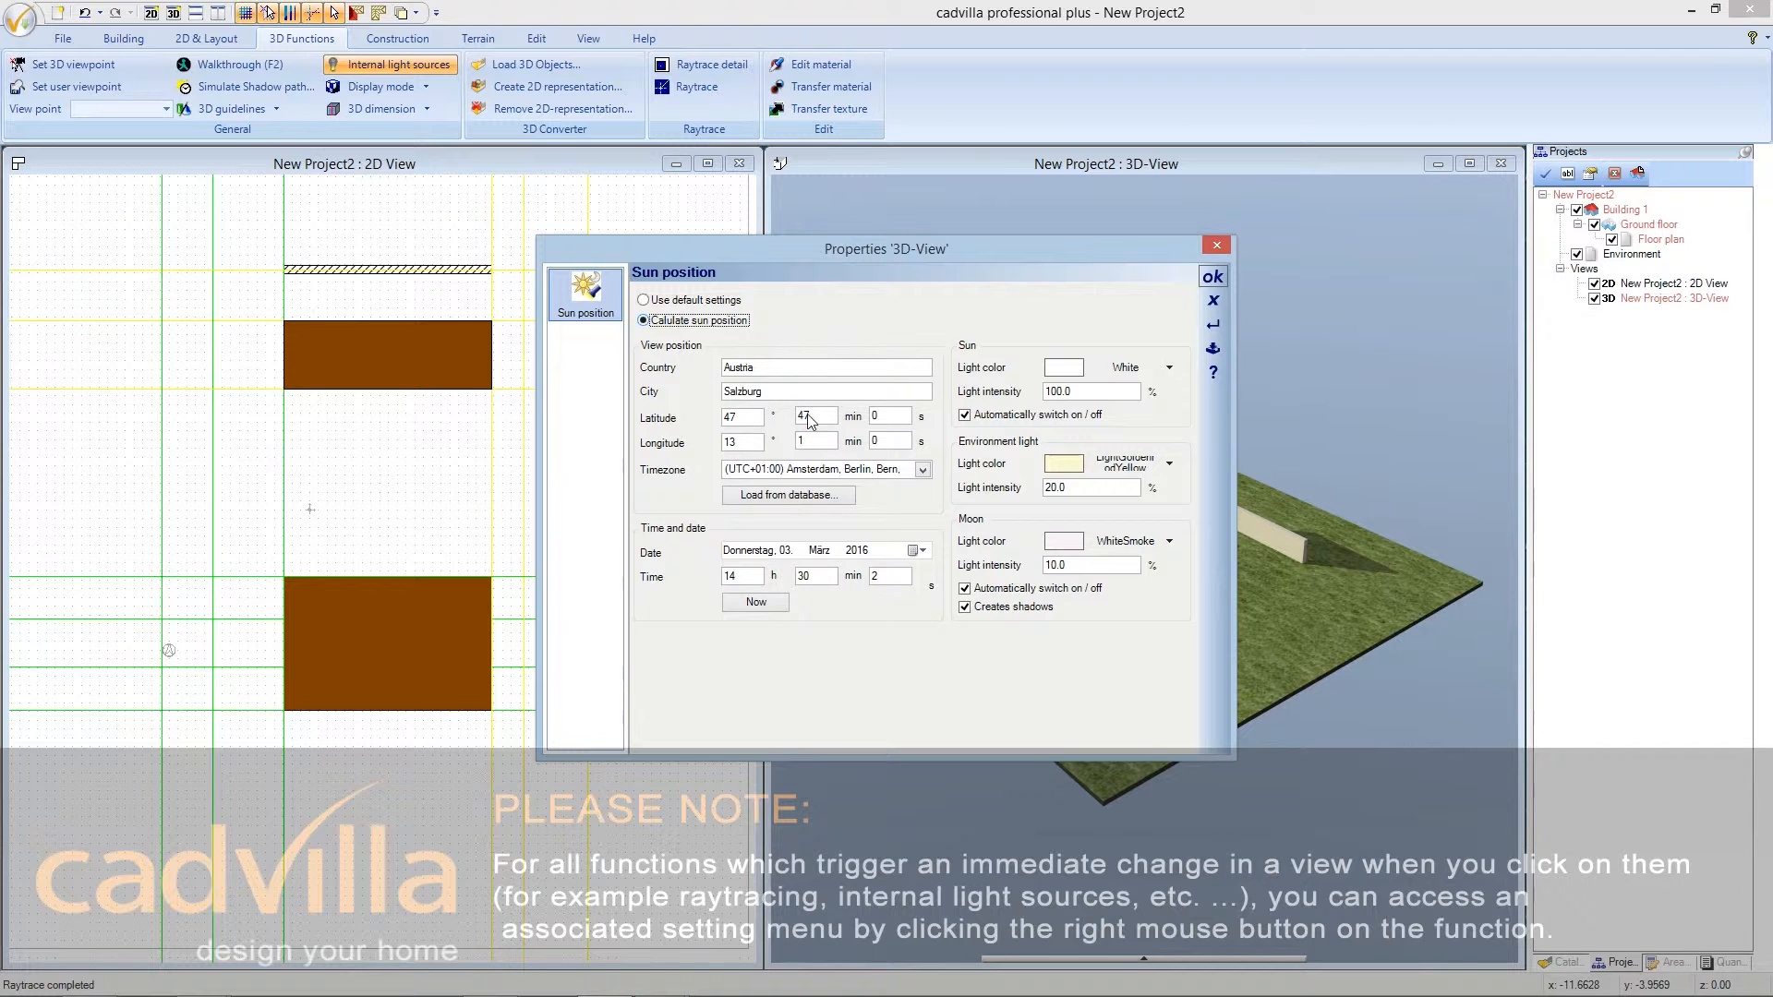
{"action": "left_click", "coordinate": [1111, 469]}
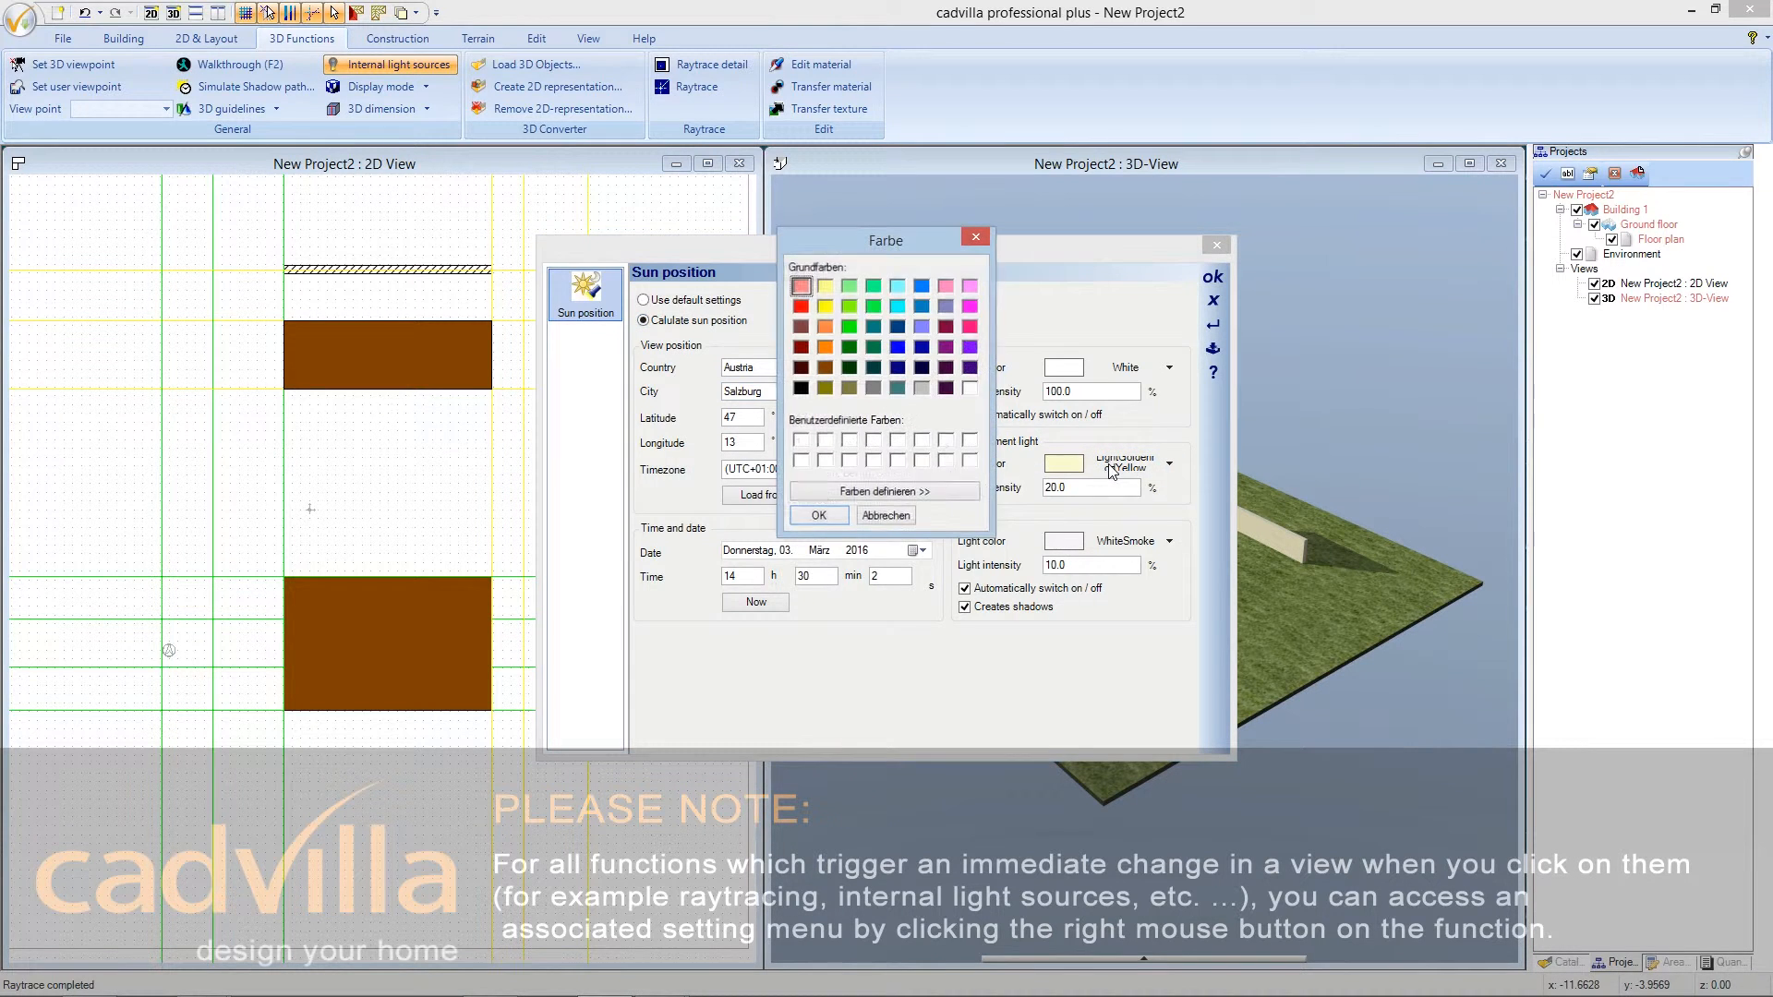
{"action": "left_click", "coordinate": [969, 388]}
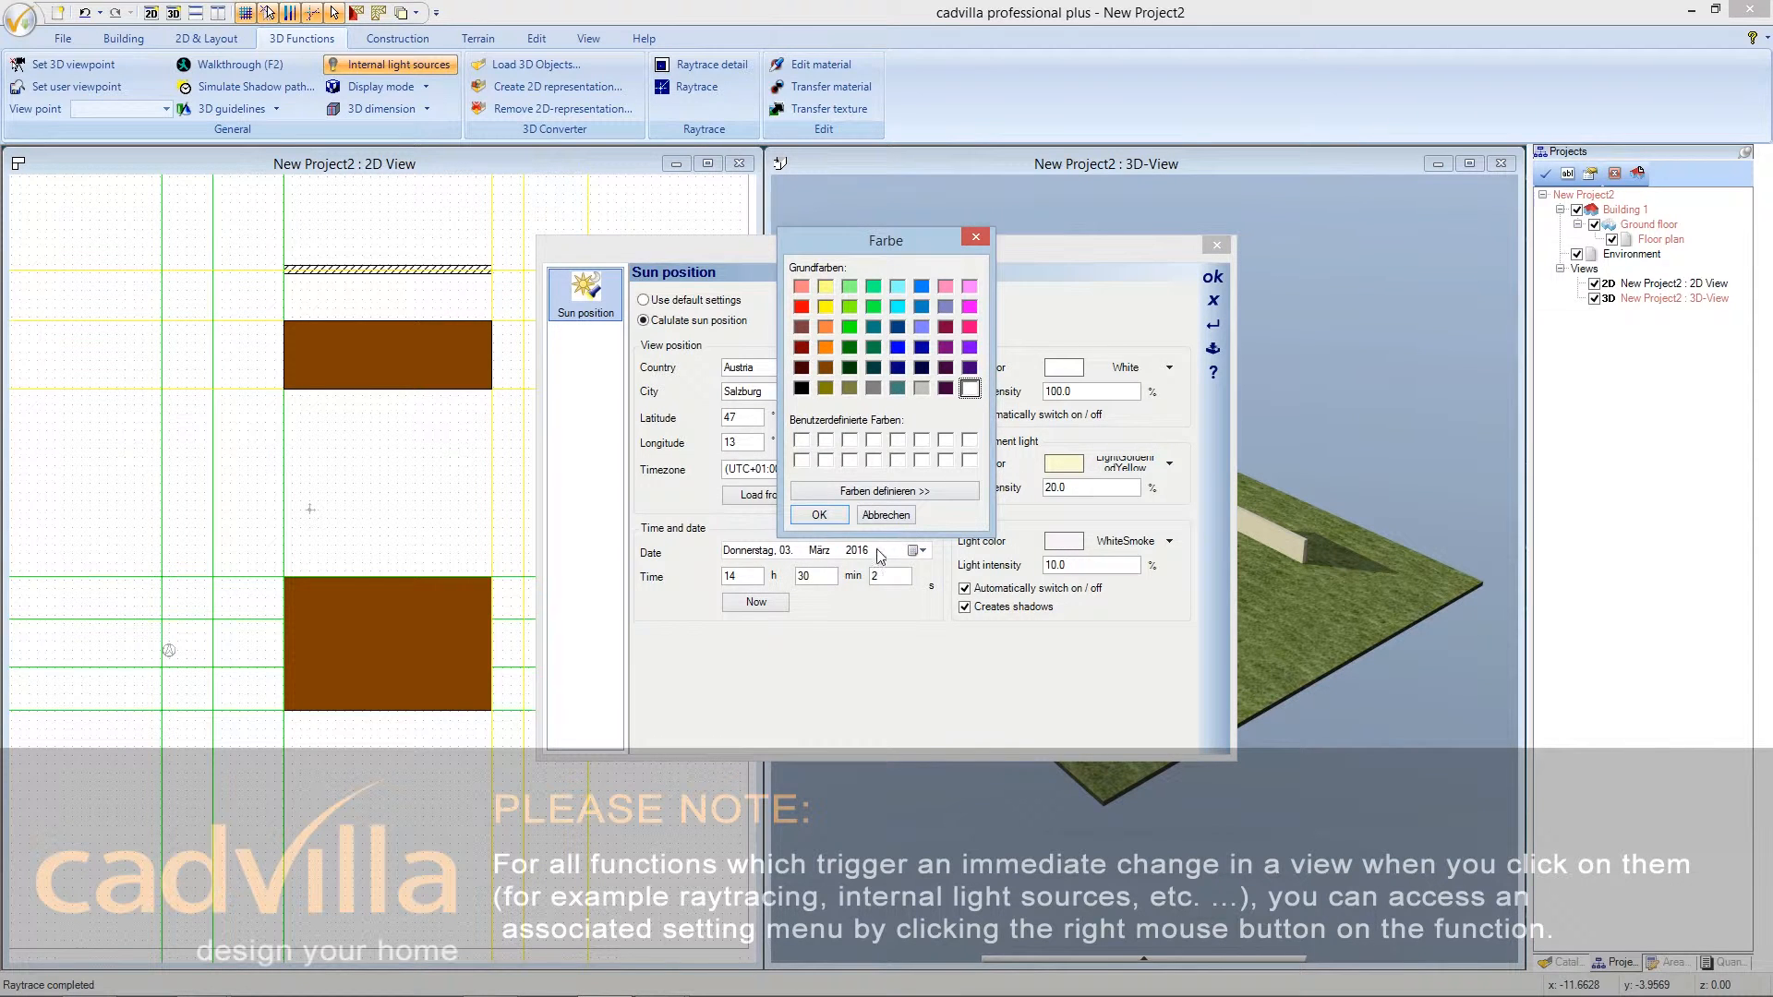
{"action": "left_click", "coordinate": [827, 517]}
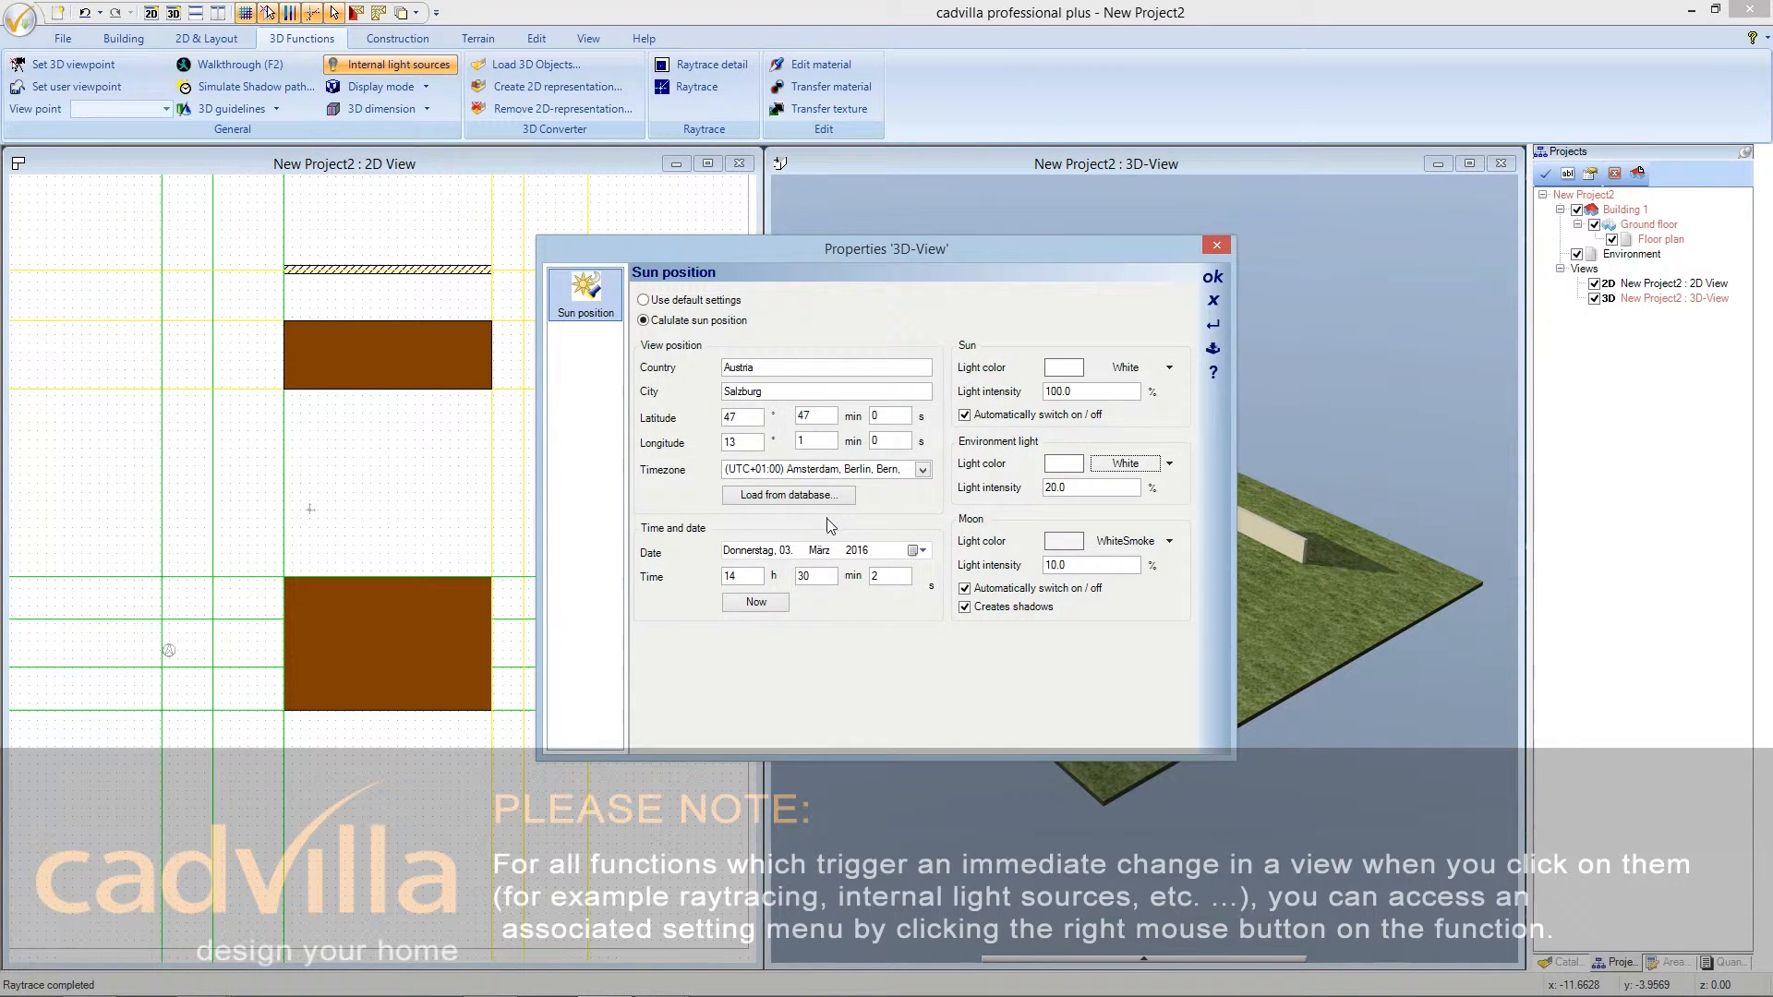
{"action": "left_click_drag", "start_coordinate": [1073, 490], "coordinate": [1027, 489]}
{"action": "type", "text": "40"}
{"action": "left_click_drag", "start_coordinate": [1077, 391], "coordinate": [1032, 388]}
{"action": "type", "text": "60"}
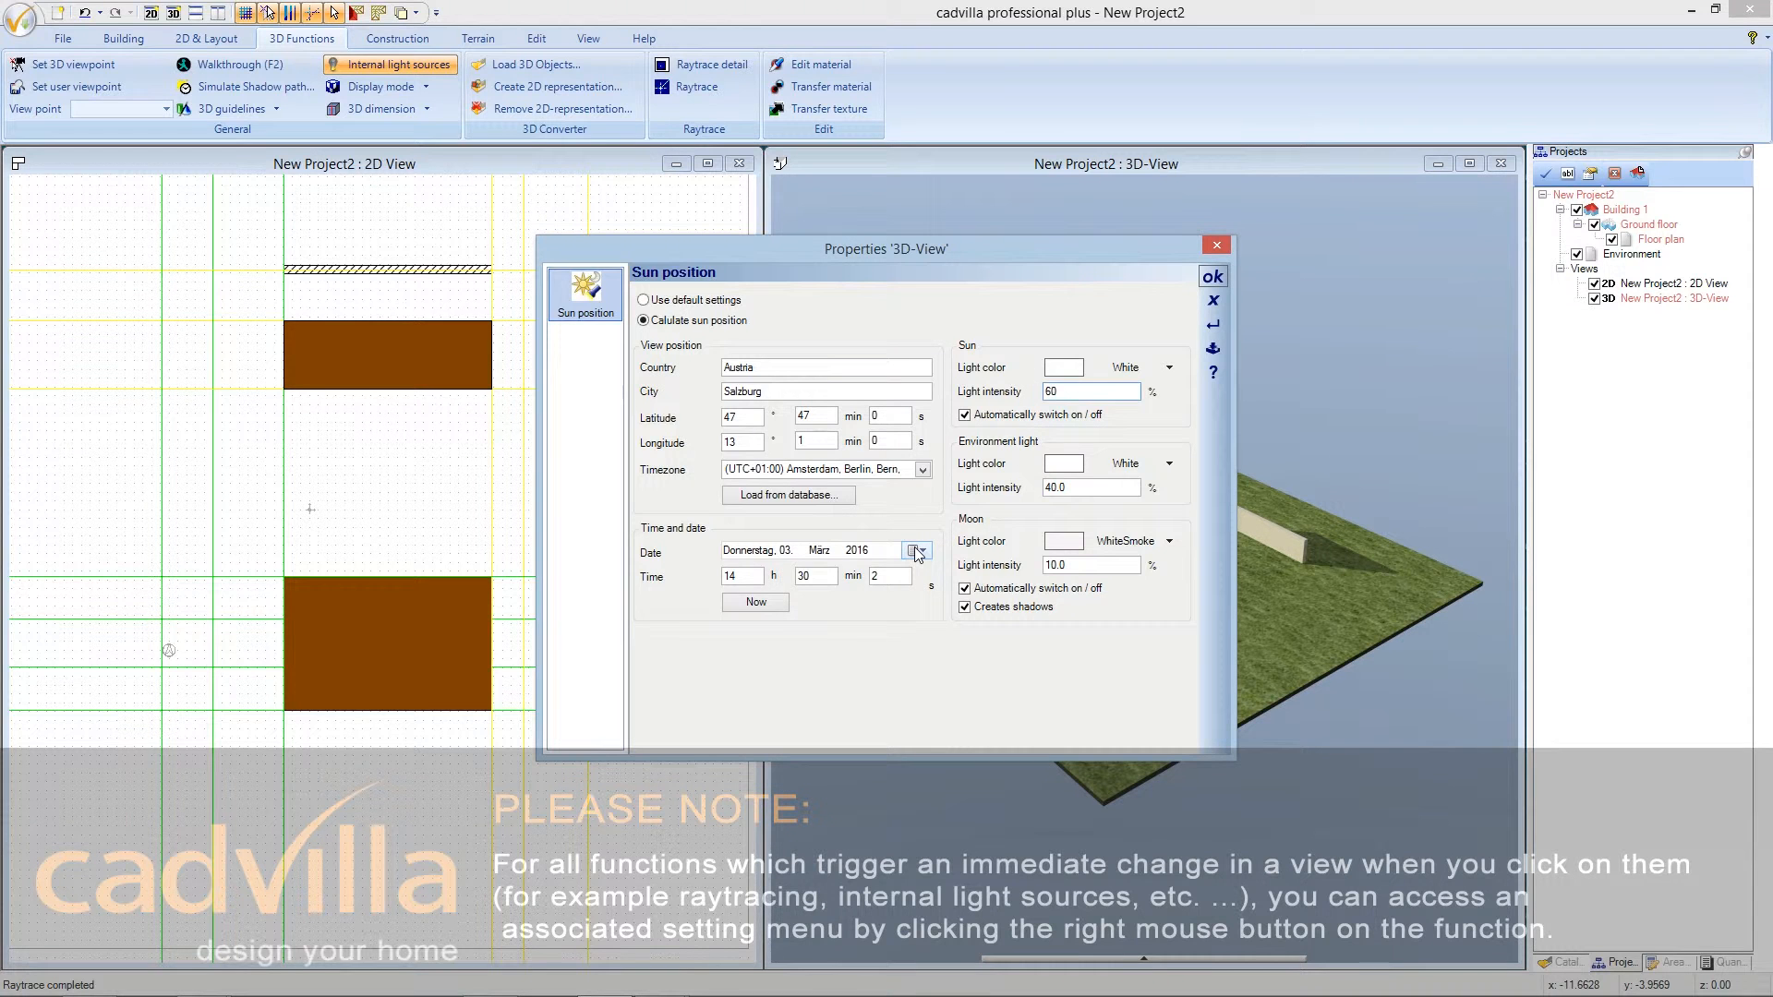
- Set the sun position's date to 9 June 2016 and time to 16:00:00, and raytrace the 3D view
{"action": "left_click", "coordinate": [919, 550]}
{"action": "left_click", "coordinate": [872, 575]}
{"action": "left_click", "coordinate": [872, 575]}
{"action": "left_click", "coordinate": [872, 575]}
{"action": "left_click", "coordinate": [807, 627]}
{"action": "key", "text": "Tab"}
{"action": "type", "text": "16"}
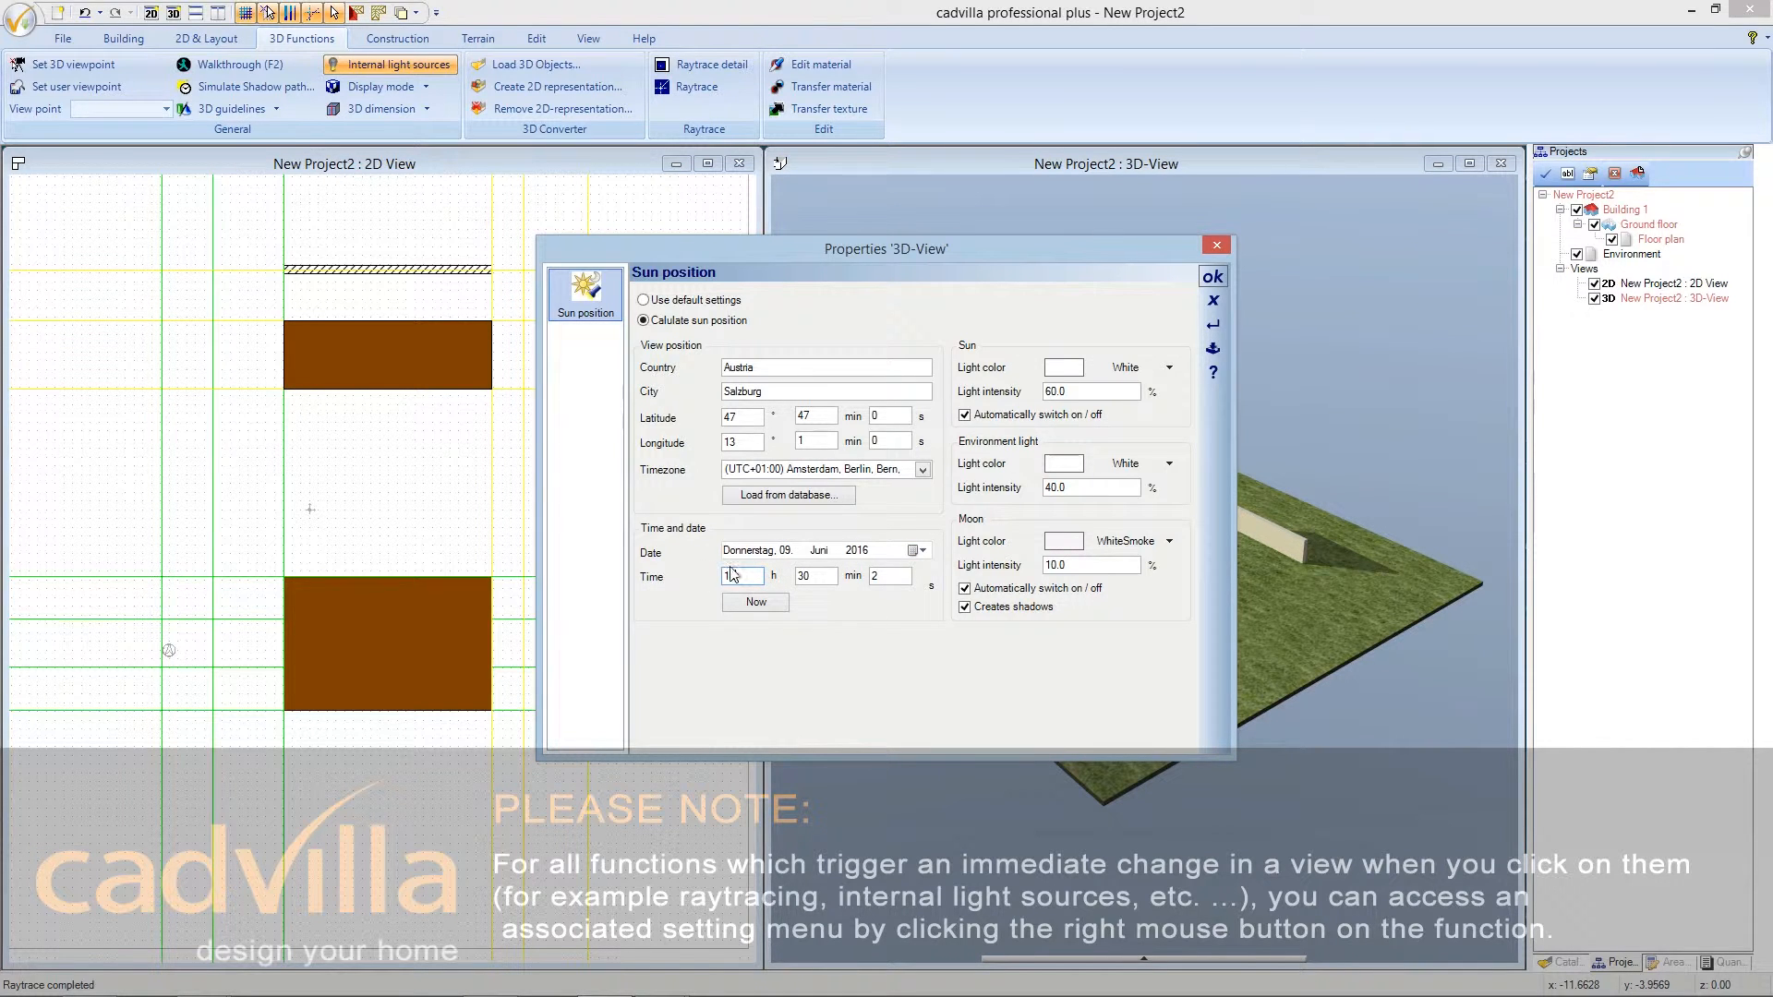
{"action": "double_click", "coordinate": [814, 576]}
{"action": "type", "text": "0"}
{"action": "key", "text": "Tab"}
{"action": "type", "text": "00"}
{"action": "key", "text": "BackSpace"}
{"action": "left_click", "coordinate": [1212, 277]}
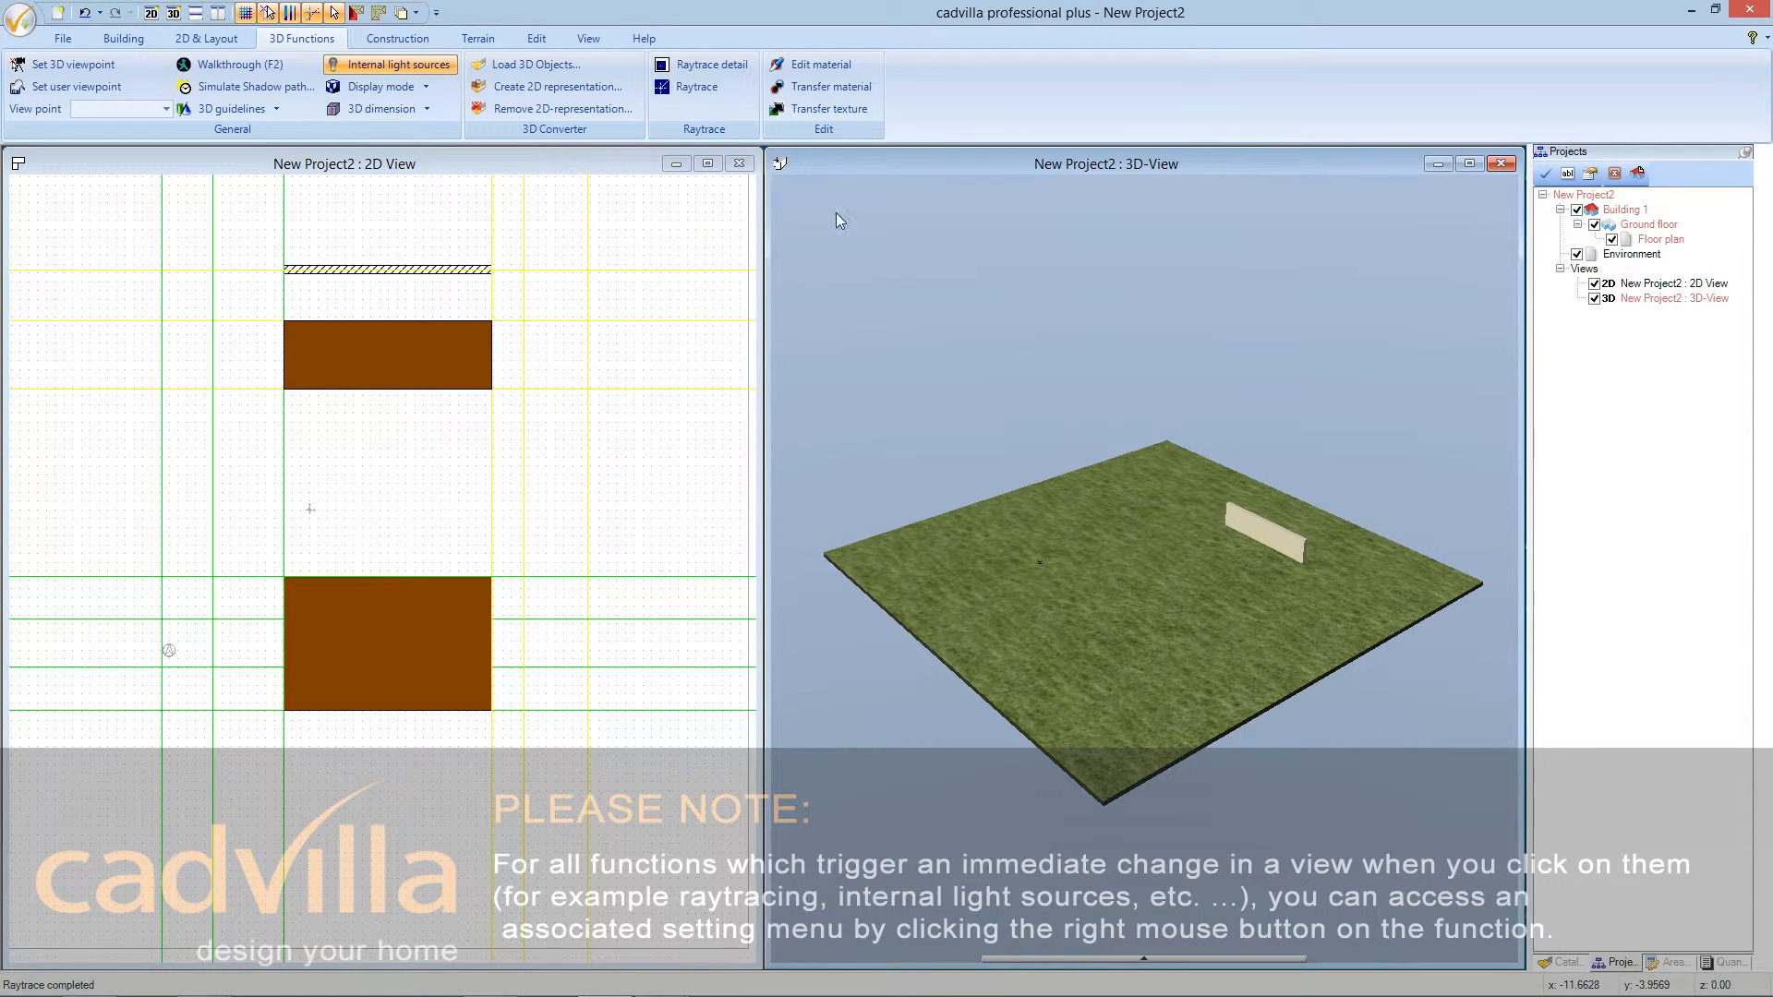
{"action": "left_click", "coordinate": [706, 93]}
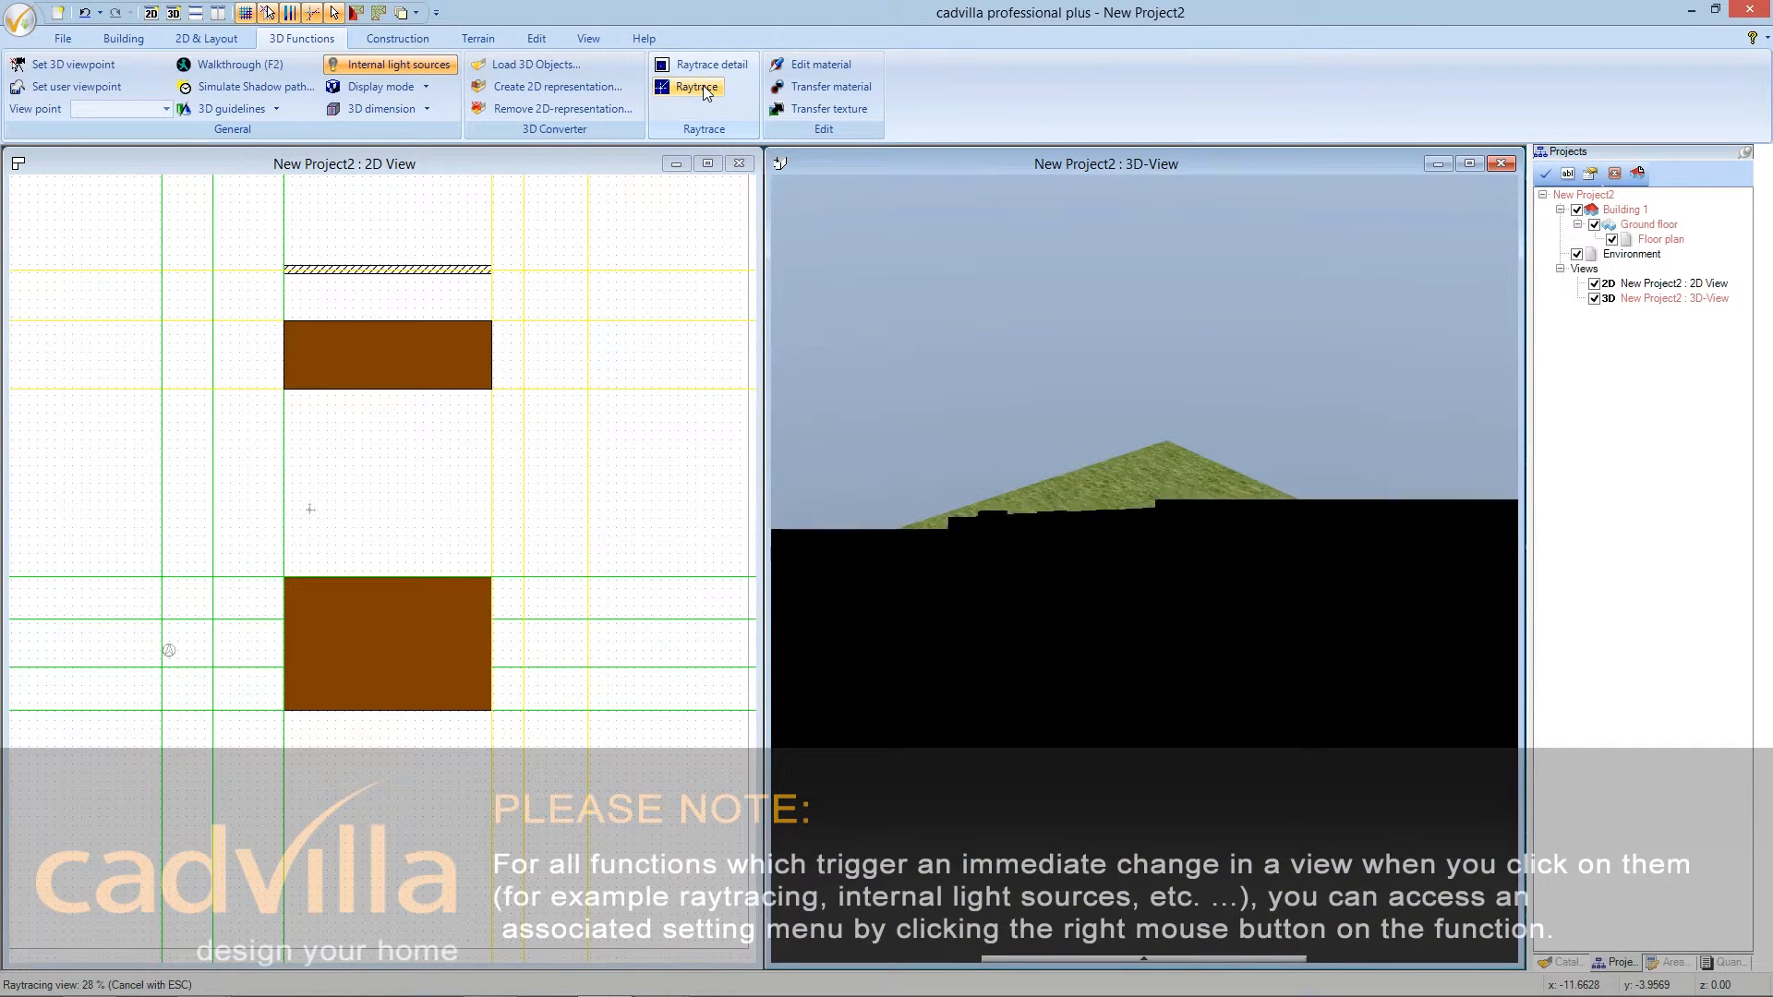
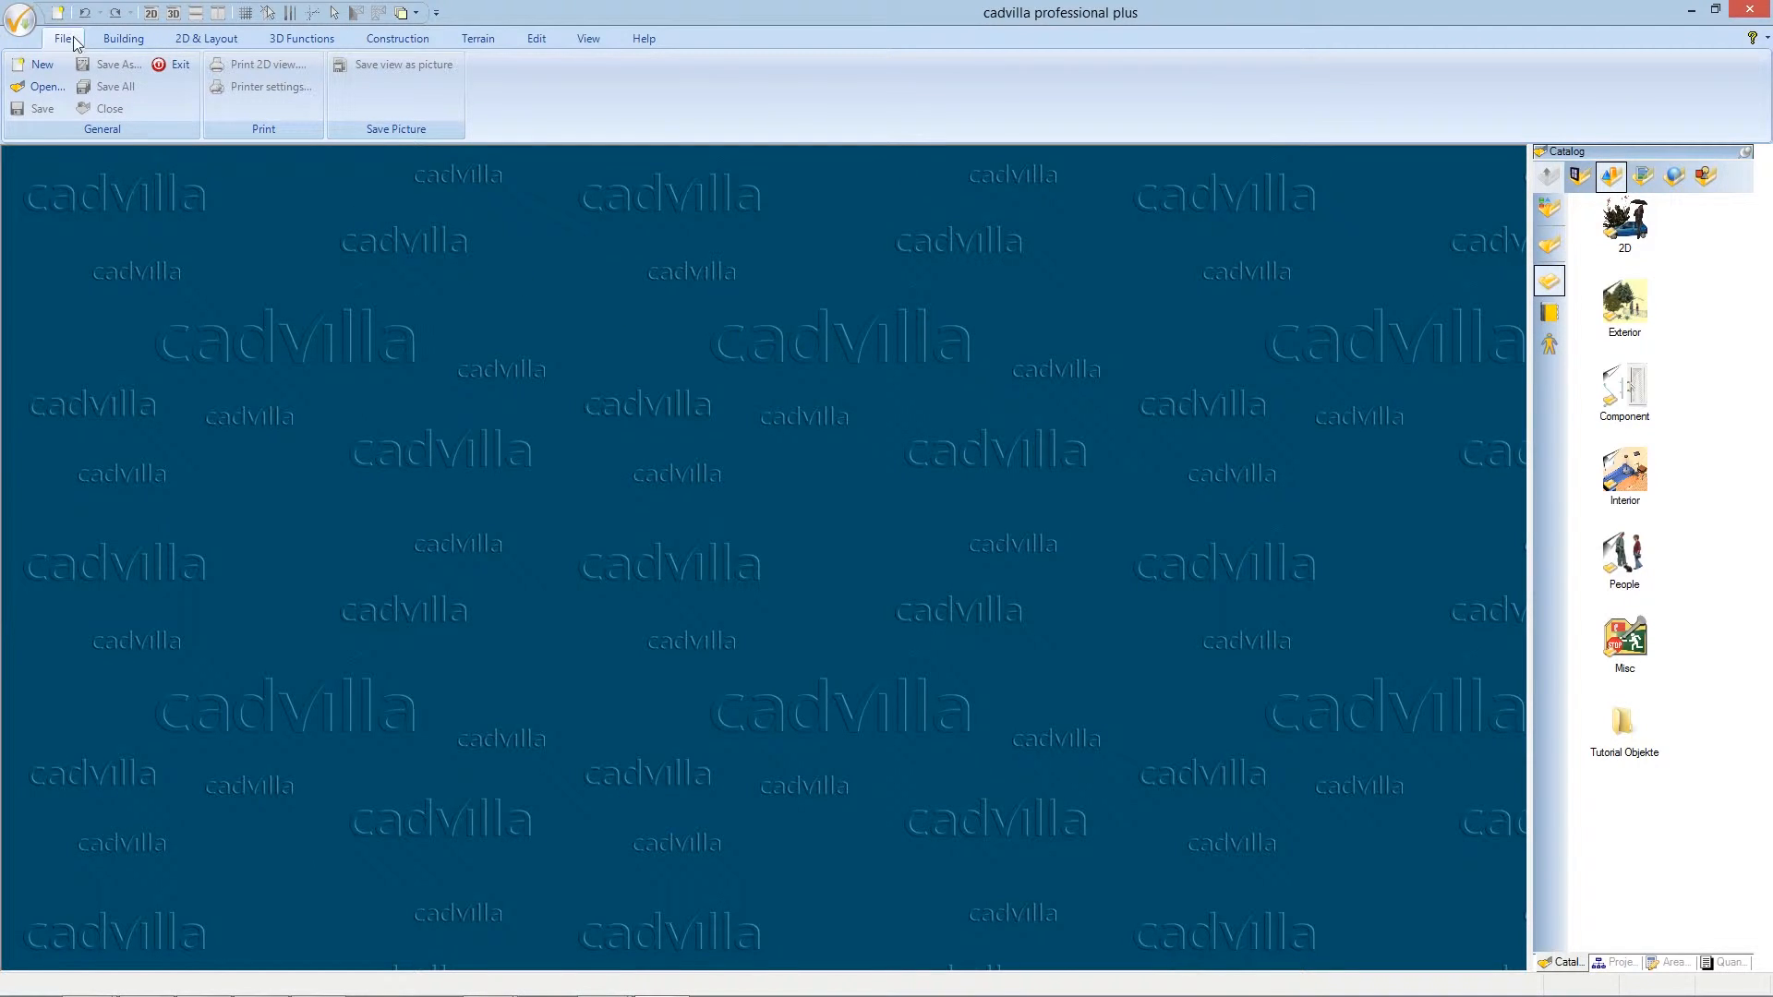
- Start a new project with a maximized 2D view and an additional 3D view
{"action": "left_click", "coordinate": [57, 13]}
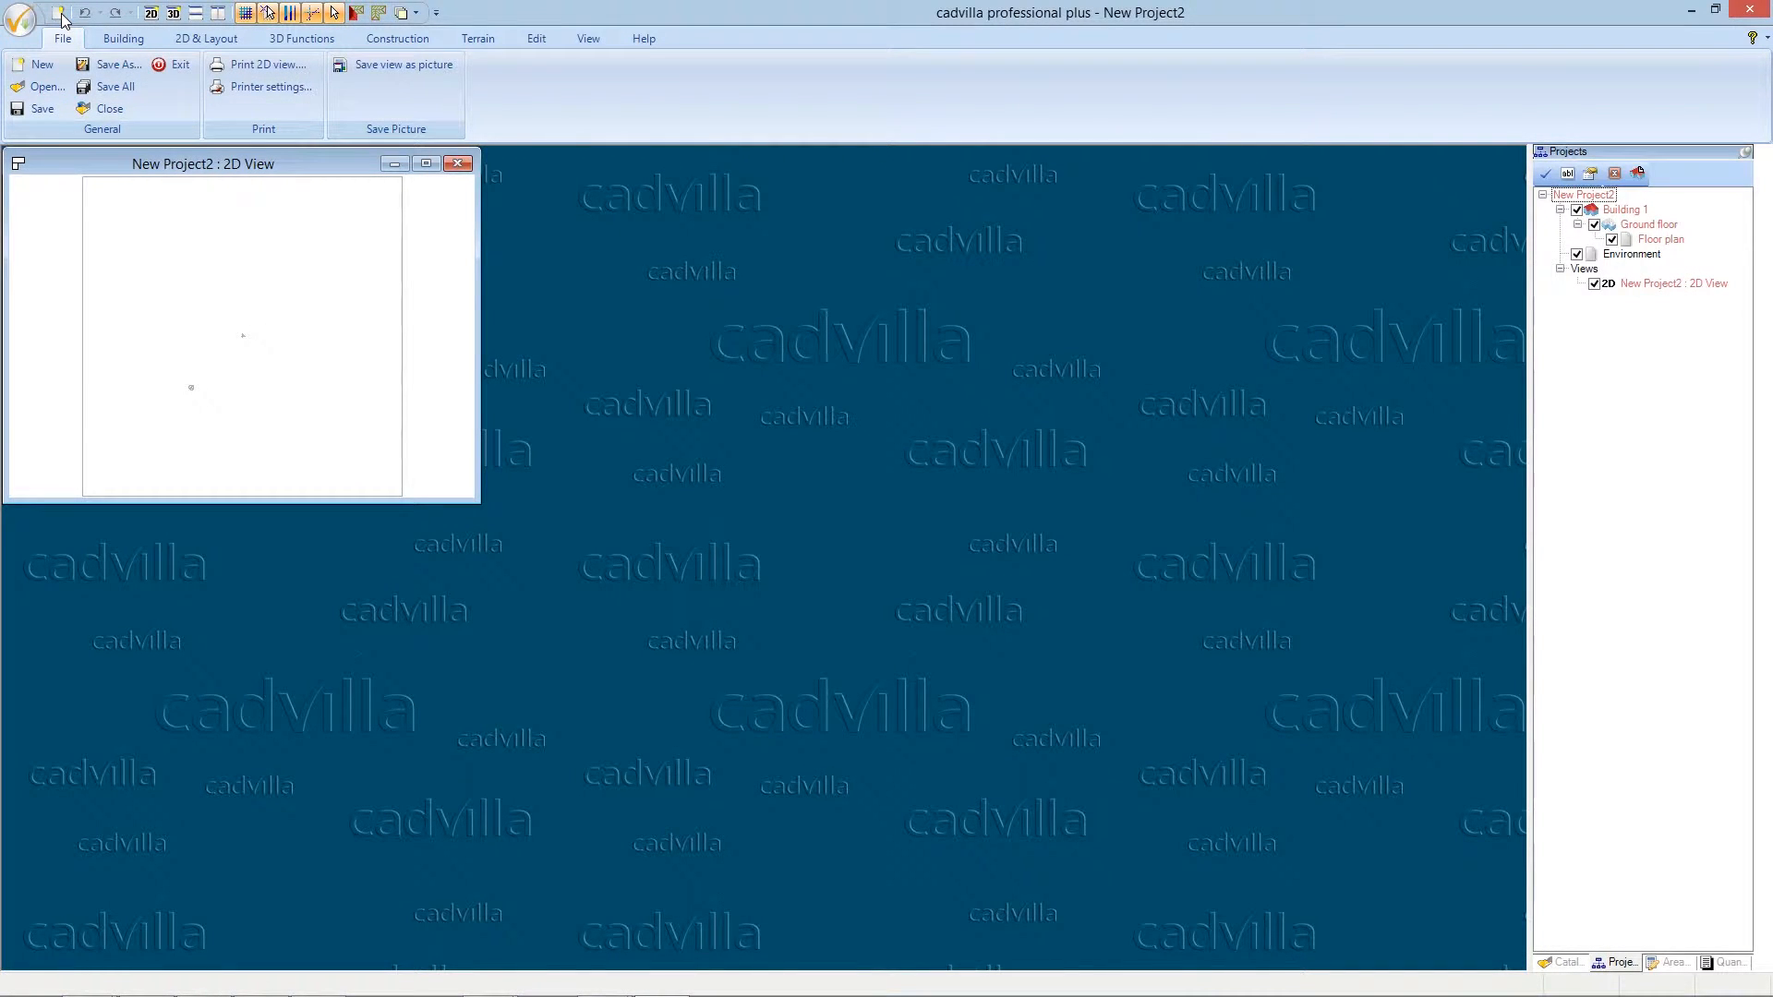
{"action": "left_click", "coordinate": [406, 185]}
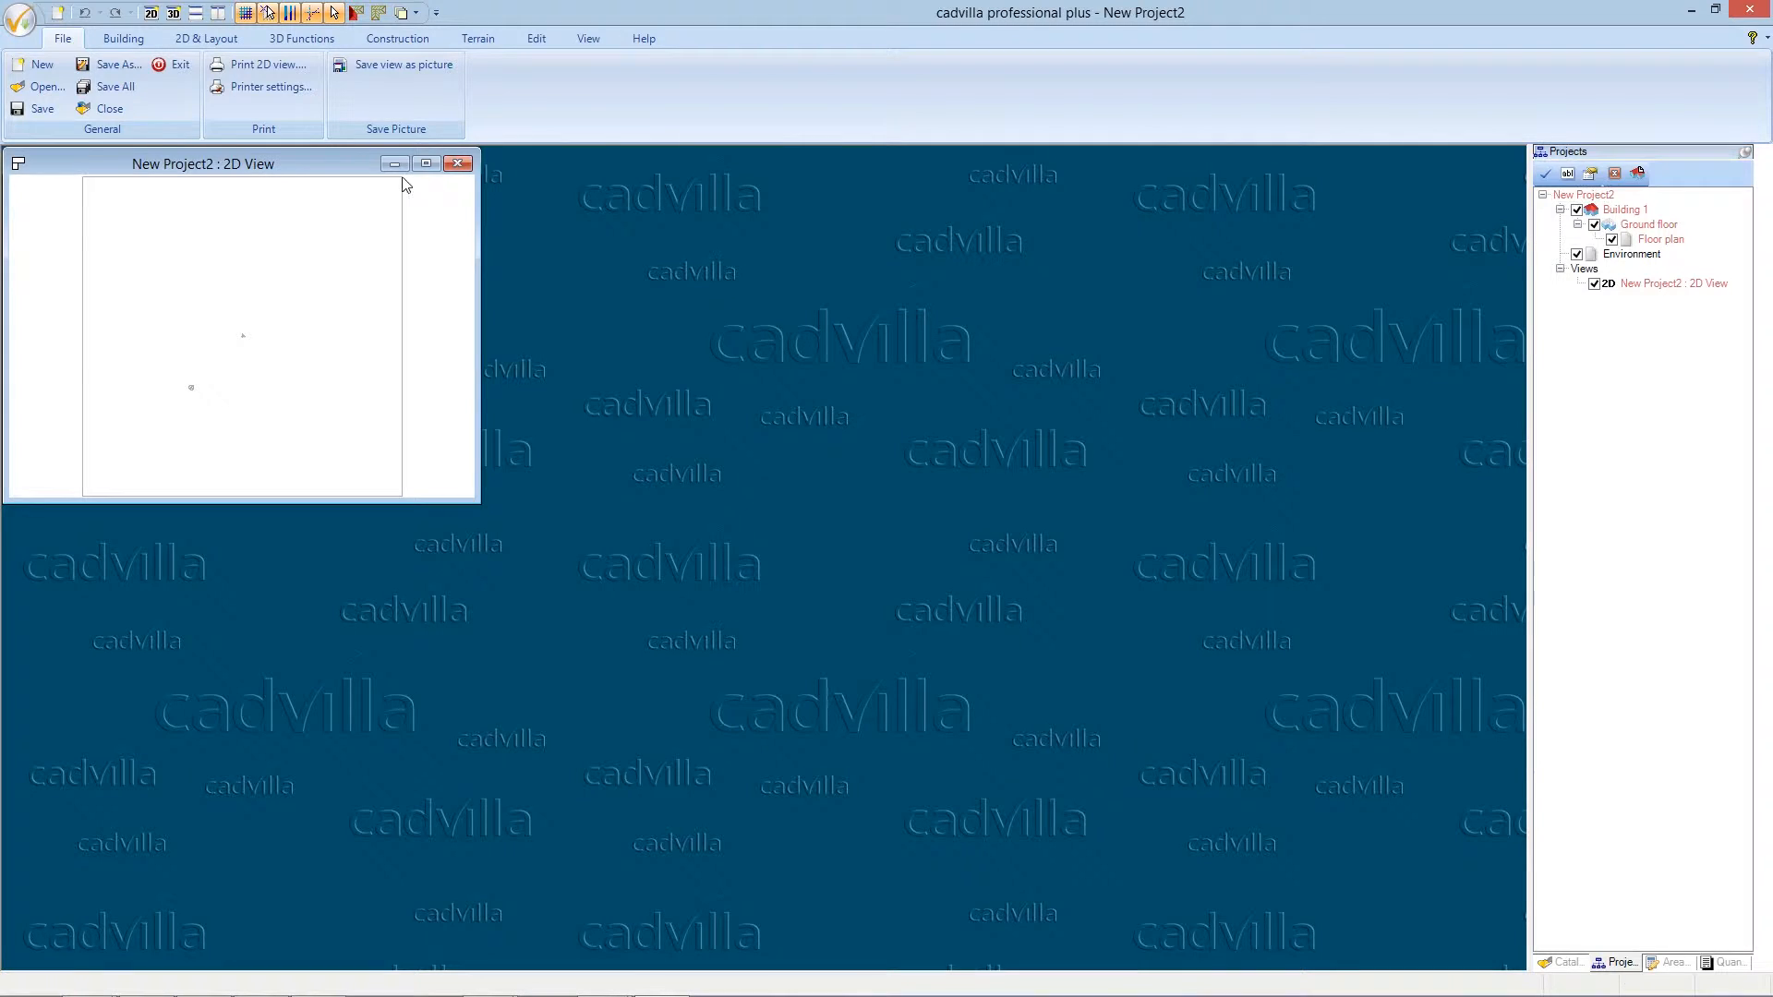
{"action": "left_click", "coordinate": [426, 165]}
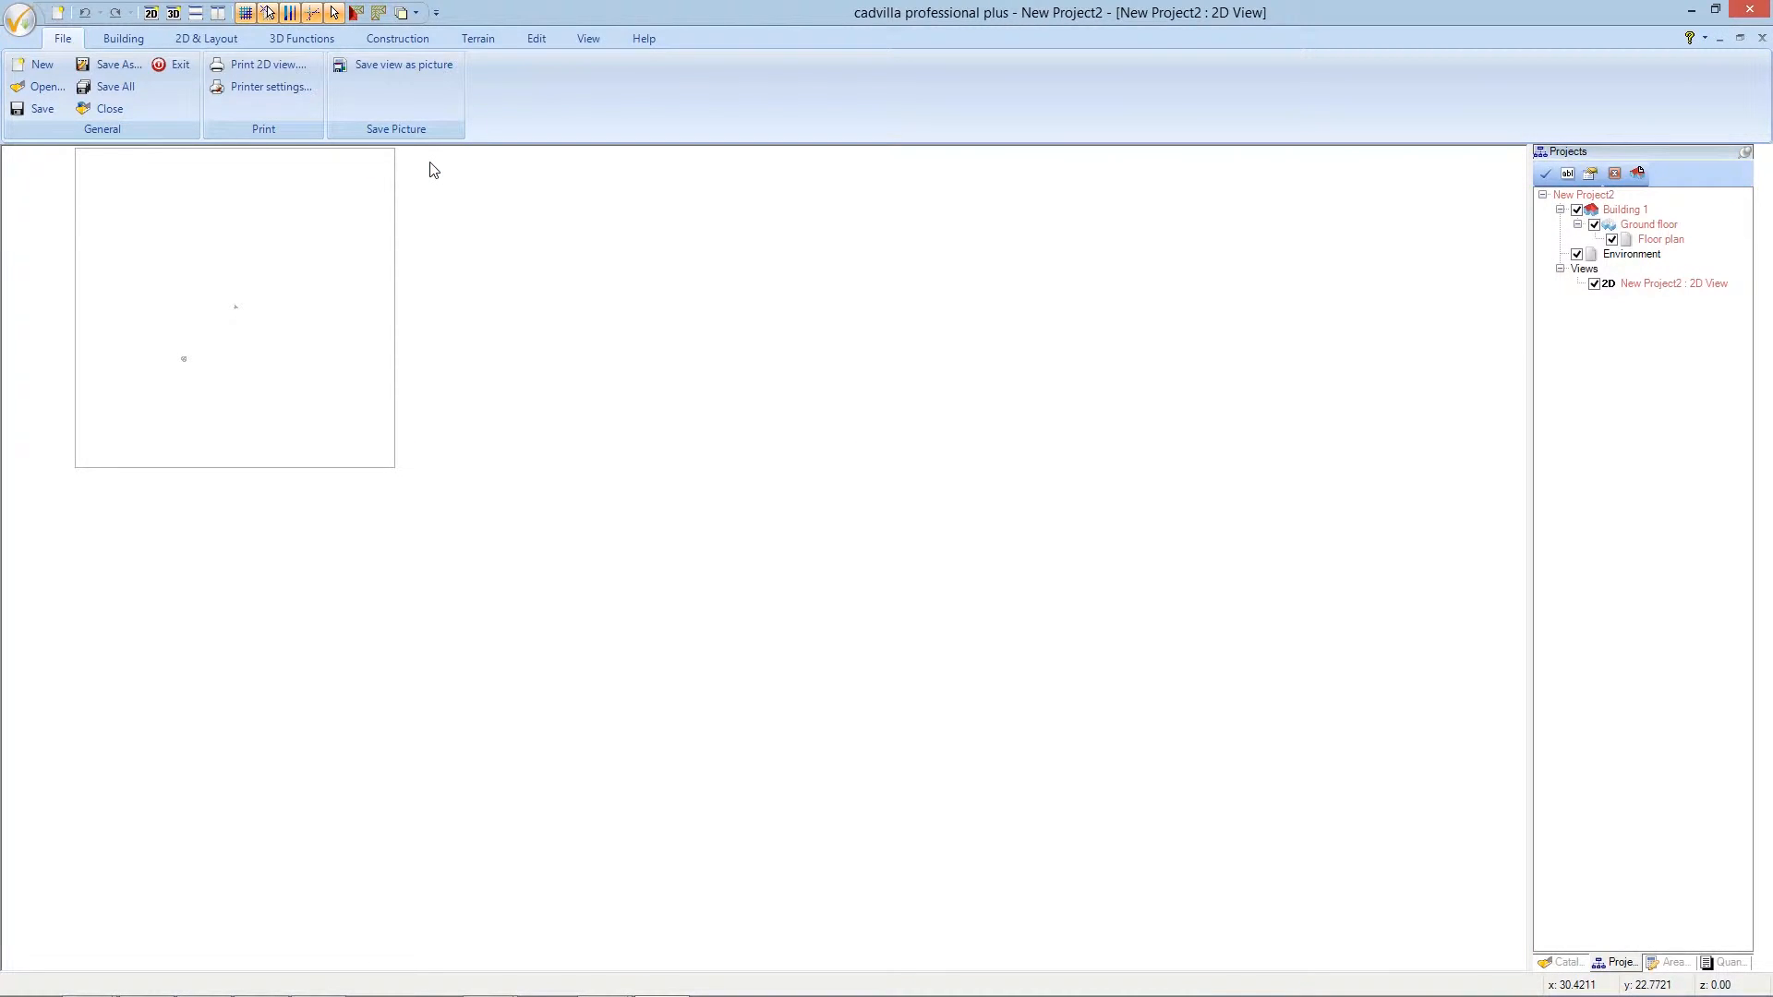
{"action": "left_click", "coordinate": [178, 18]}
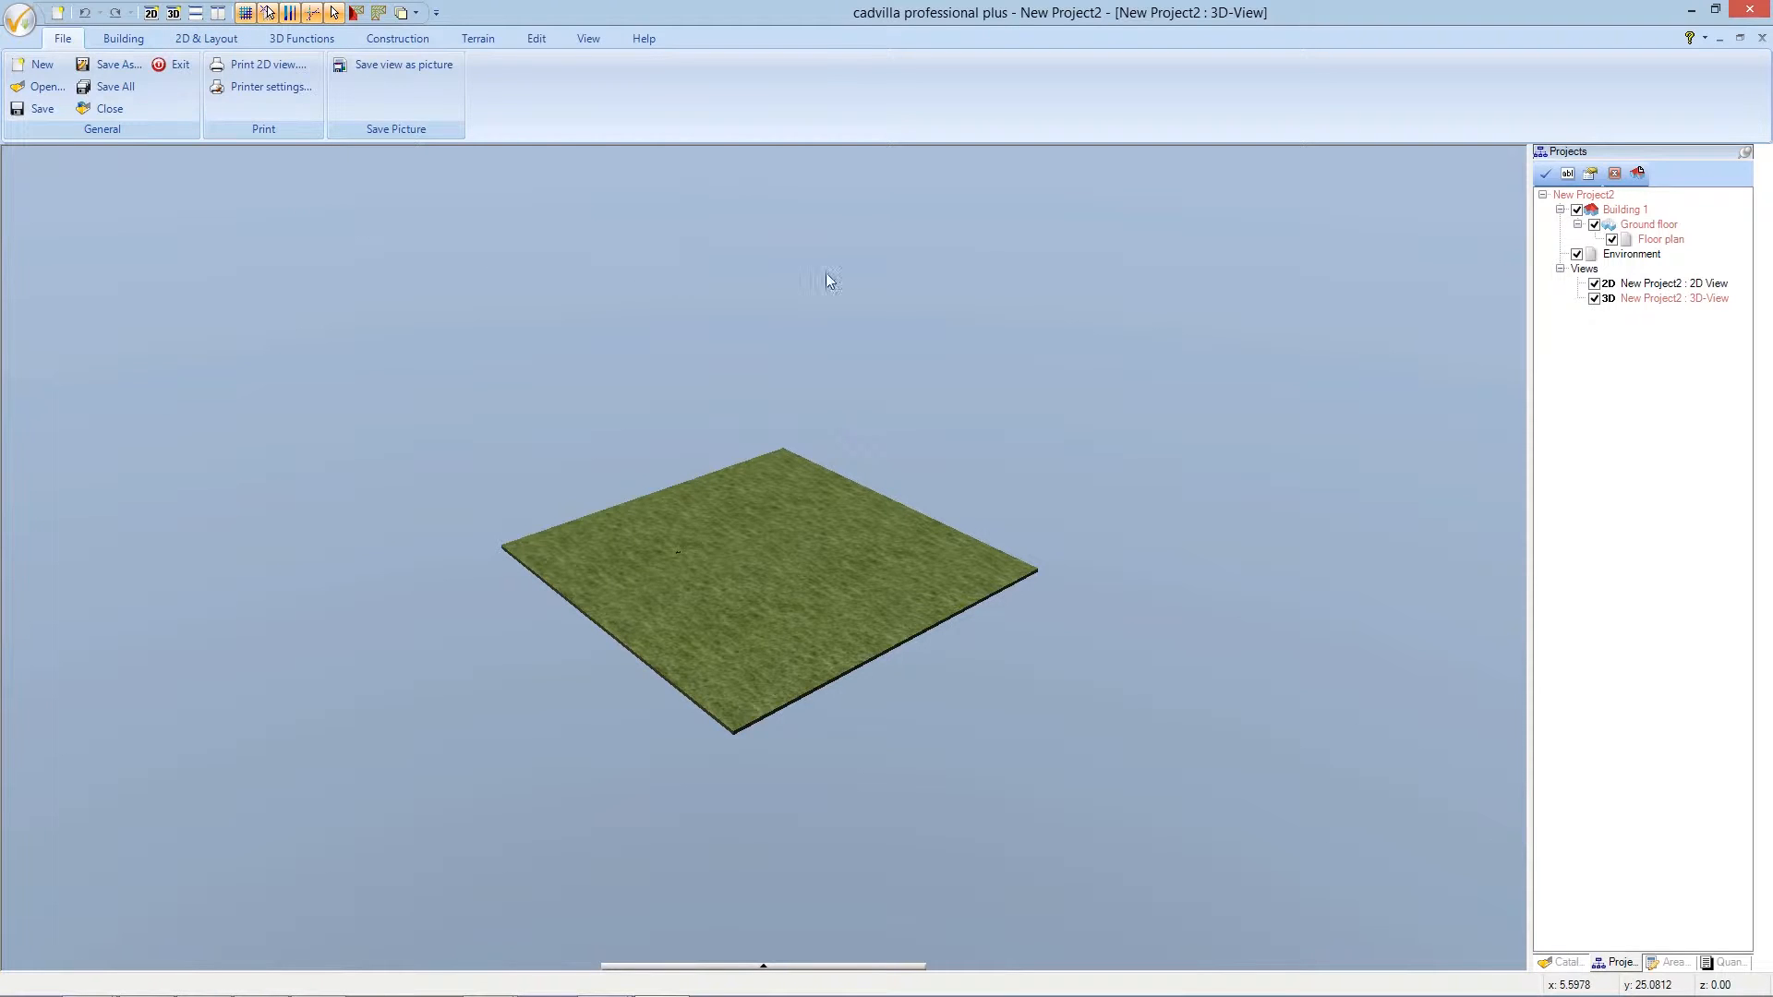
- Make the 2D view the current element in the project tree and return to the 3D view, doing this twice
{"action": "left_click", "coordinate": [1666, 285]}
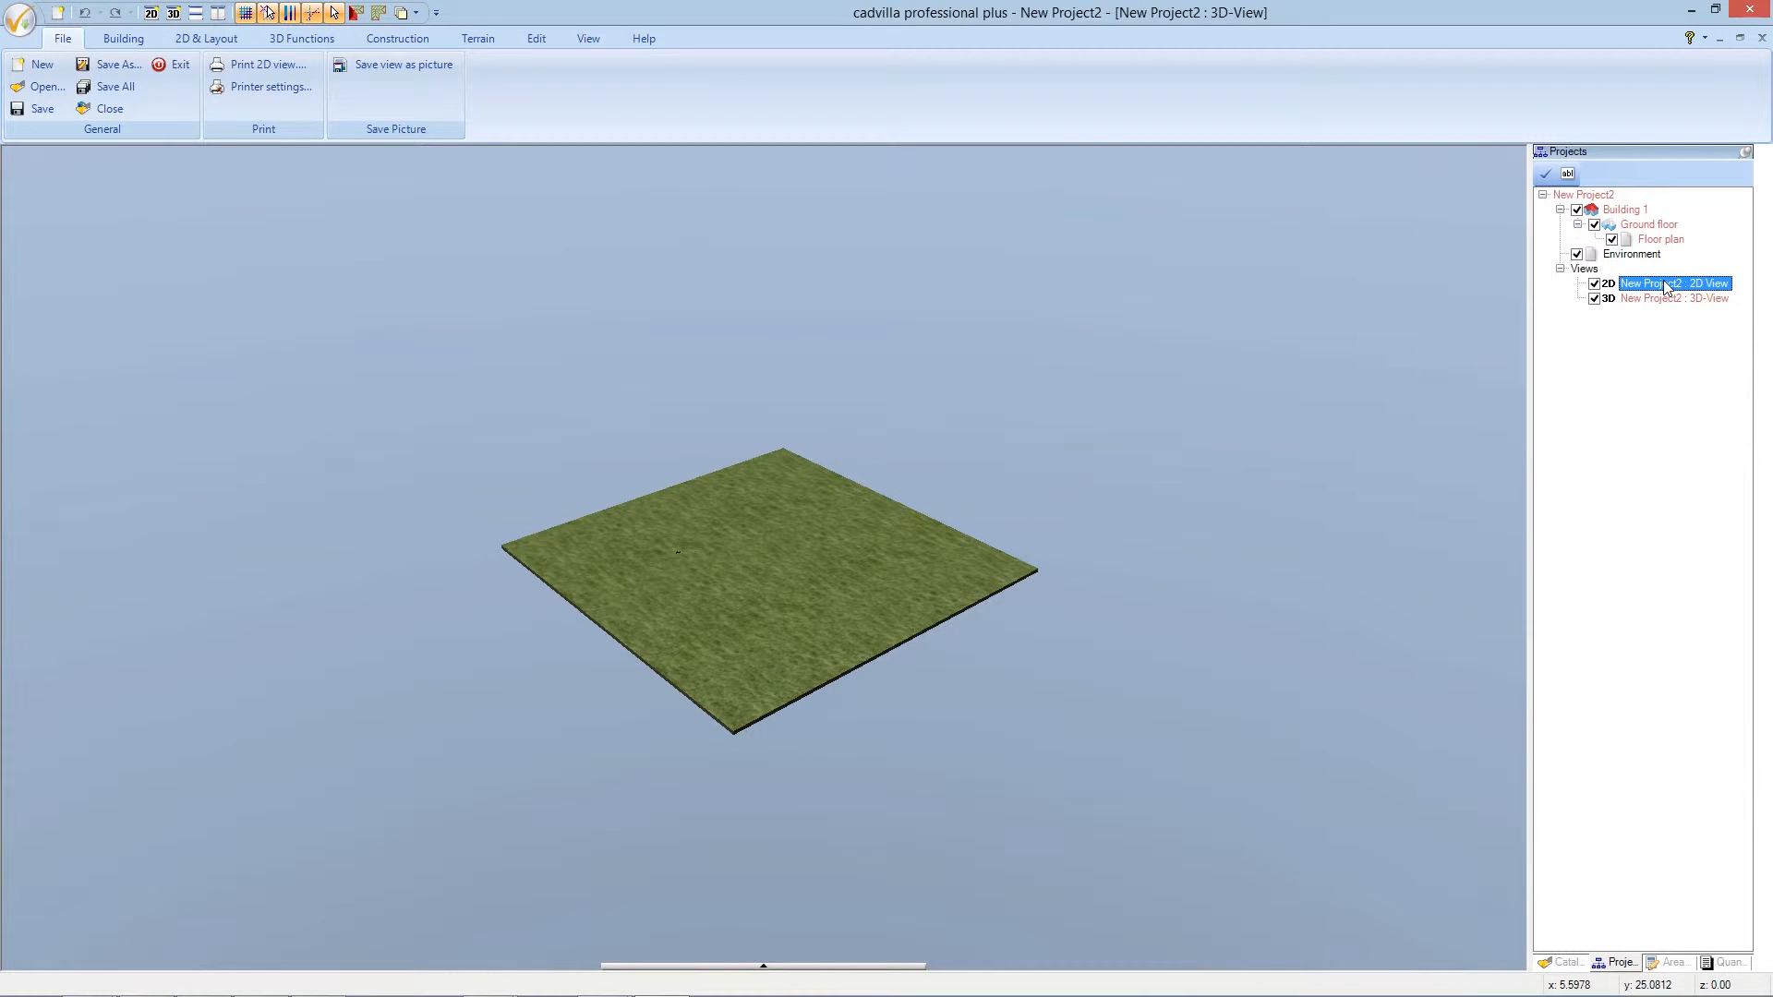
{"action": "right_click", "coordinate": [1666, 287]}
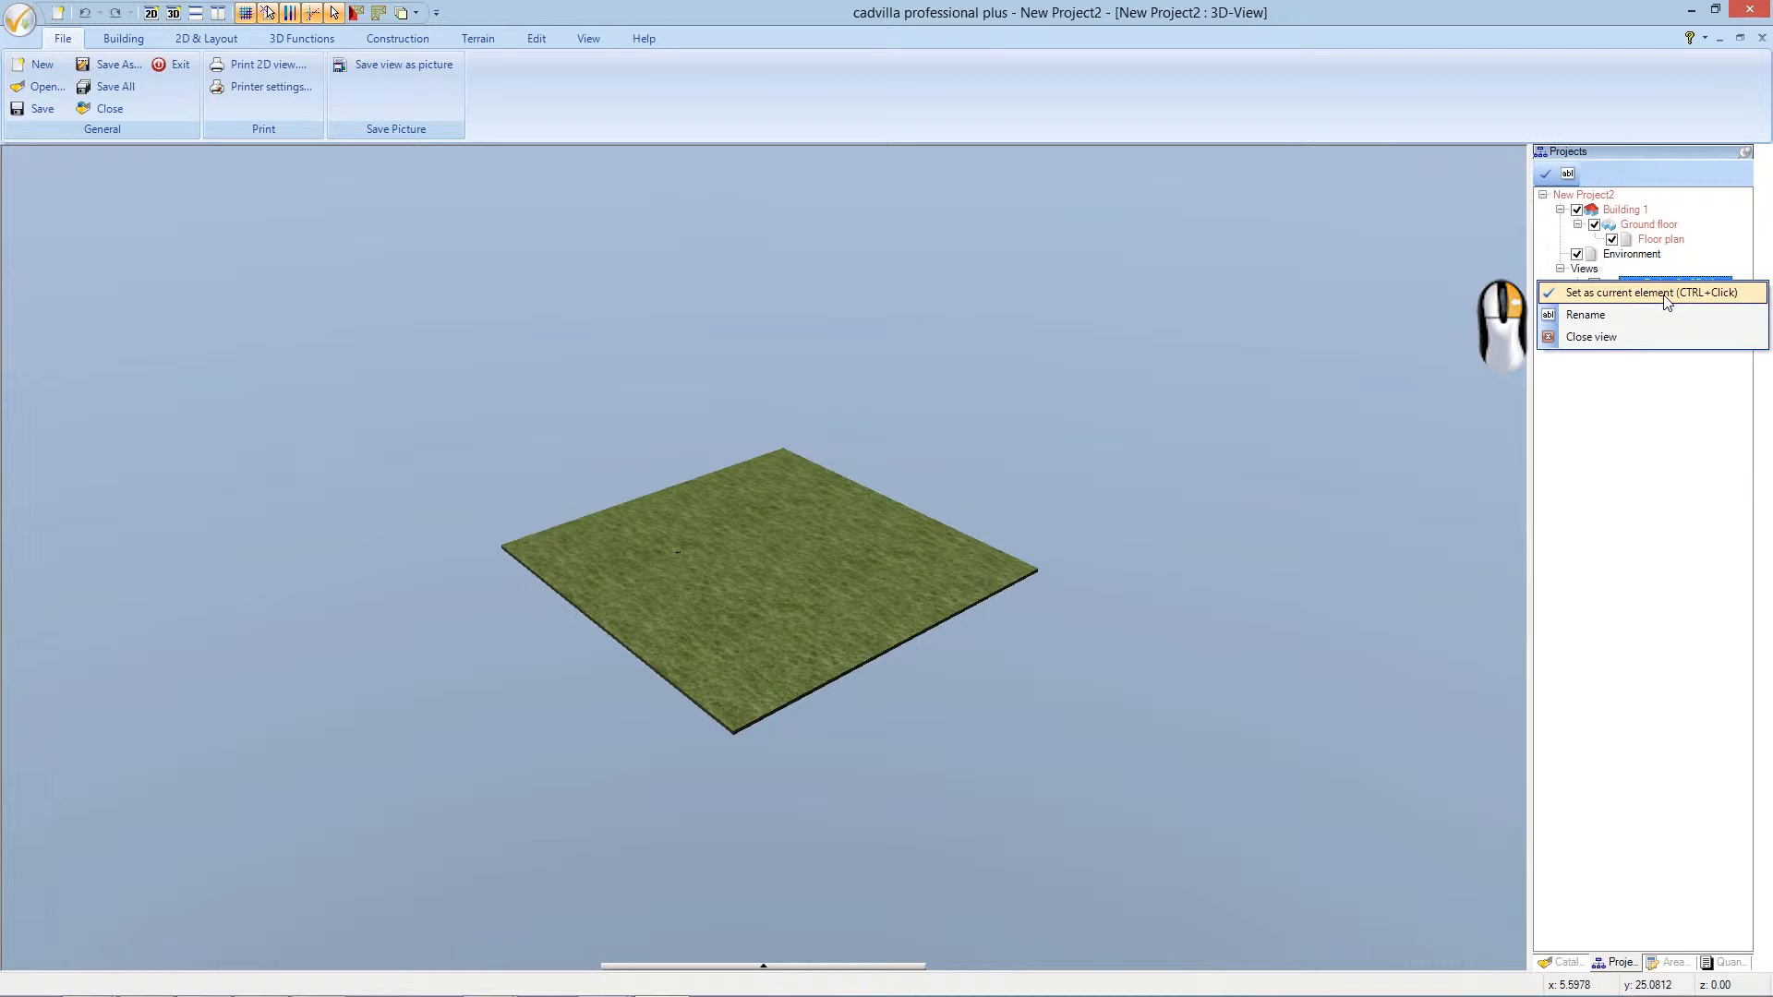
{"action": "left_click", "coordinate": [1667, 294]}
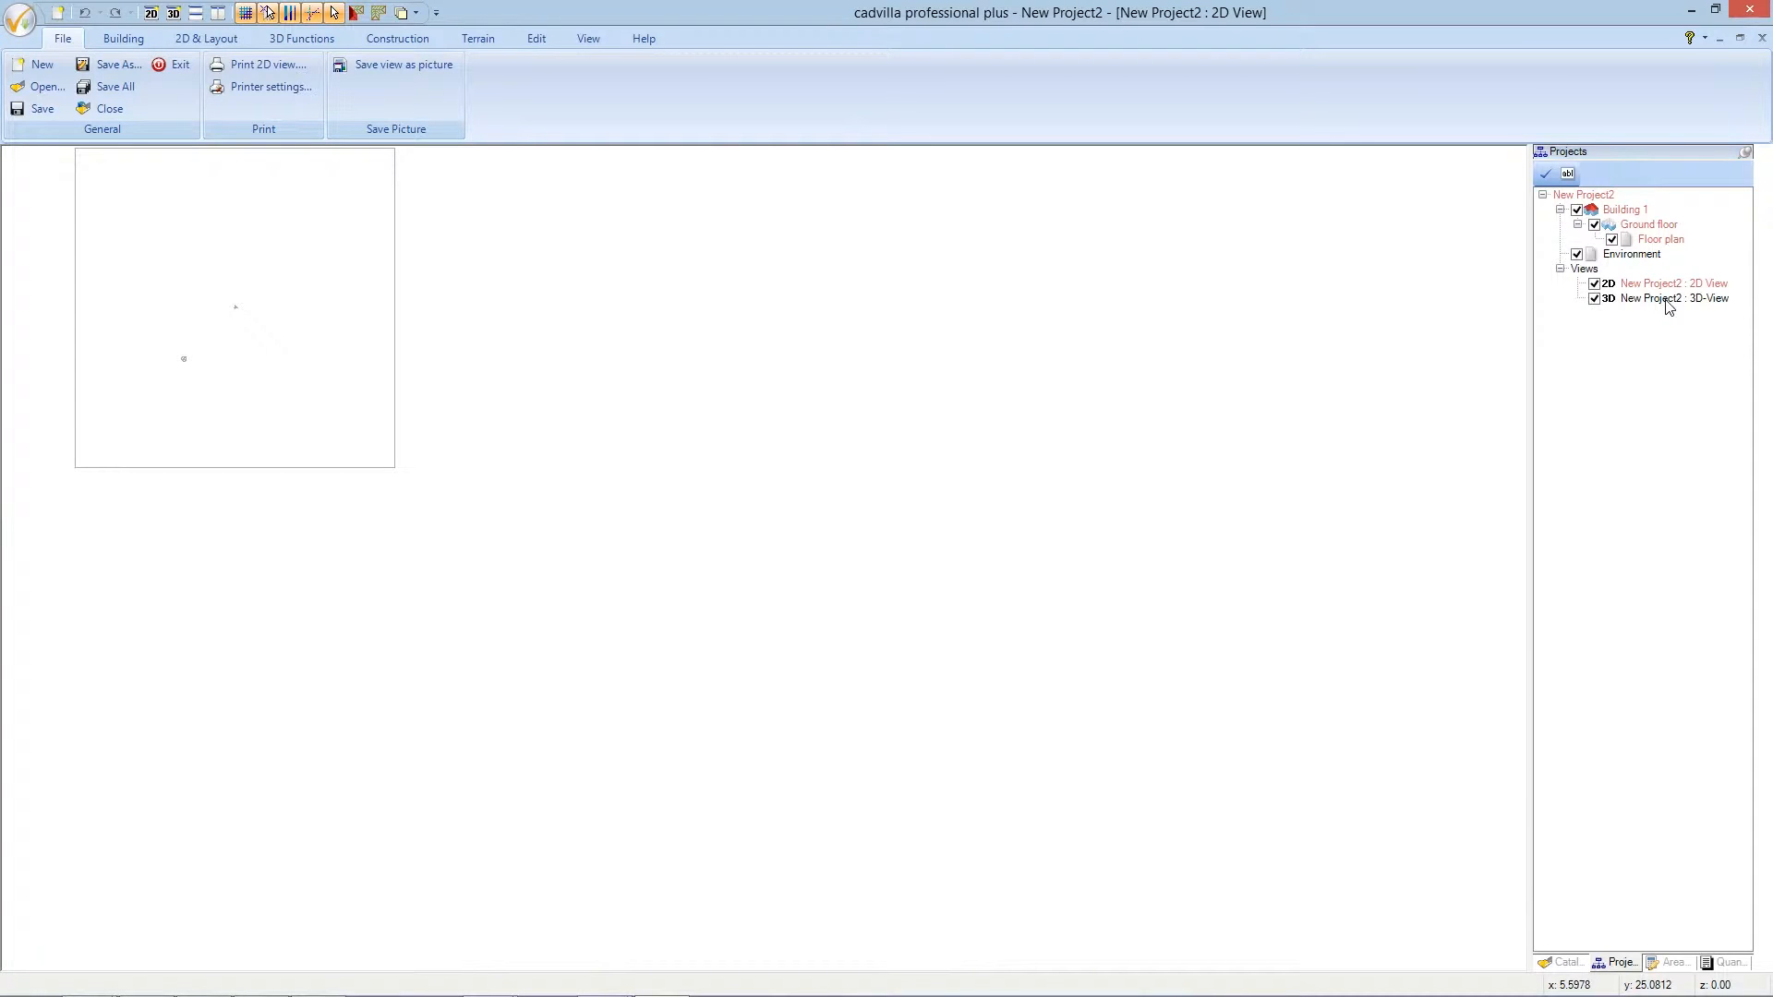
{"action": "left_click", "coordinate": [1668, 298]}
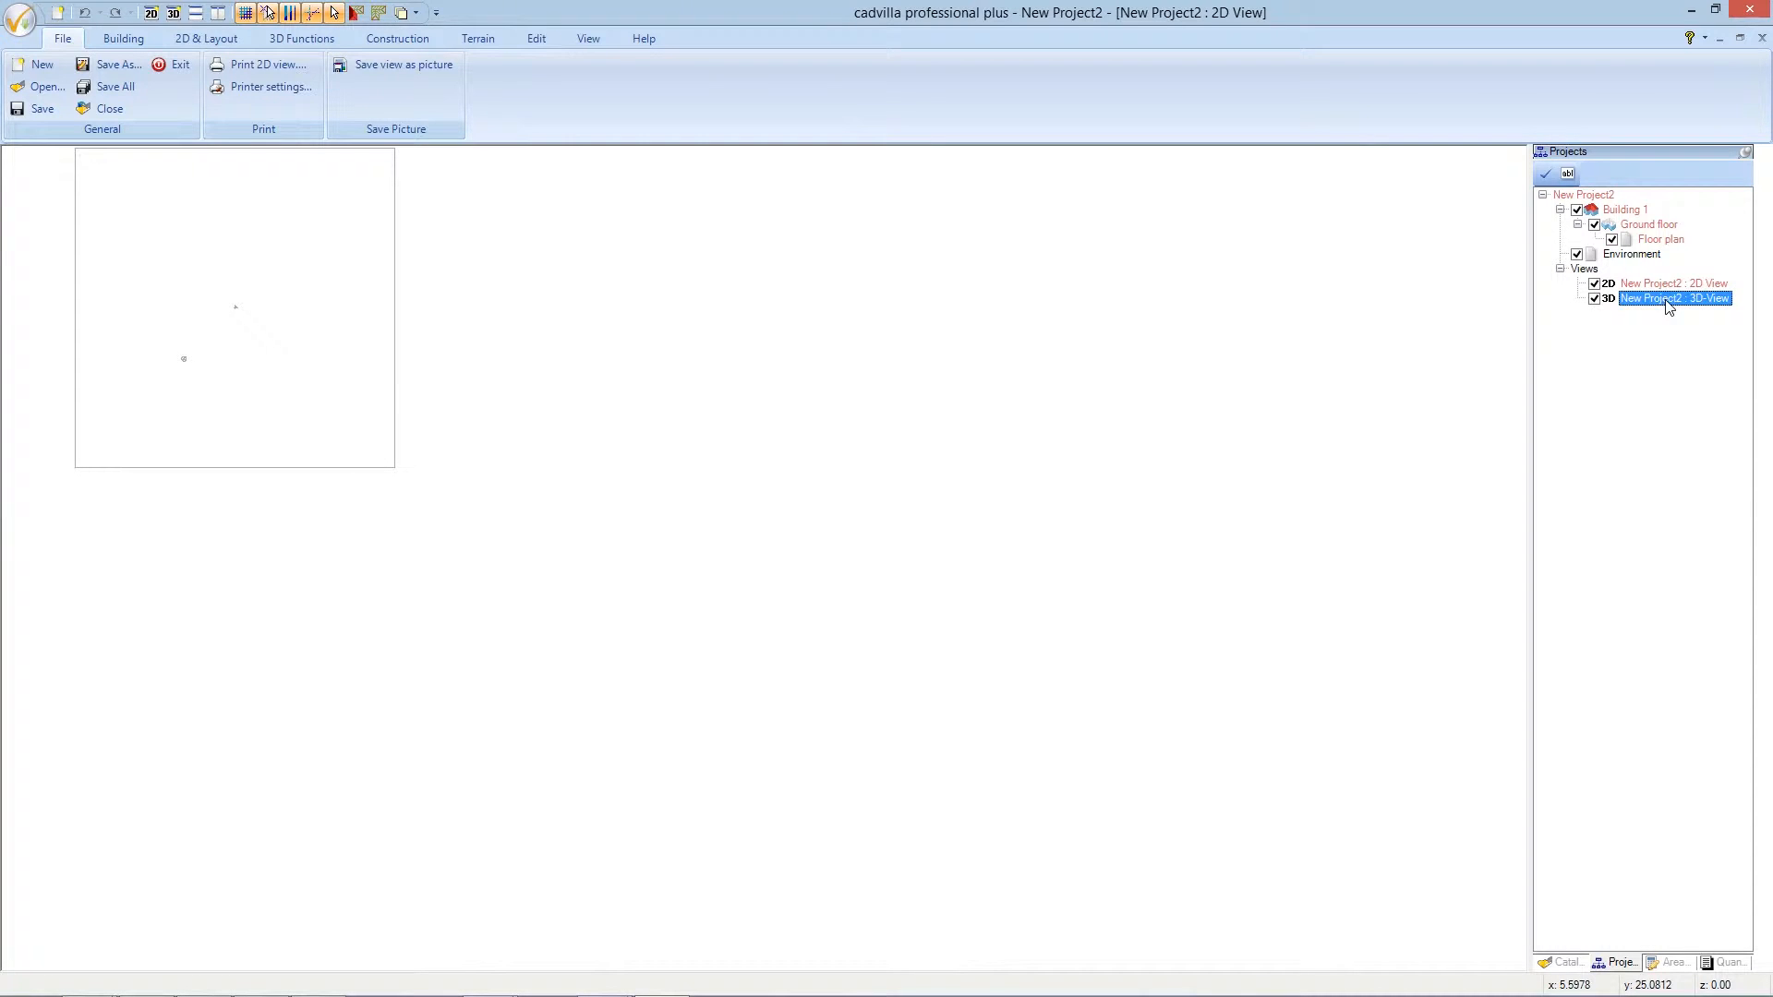
{"action": "right_click", "coordinate": [1668, 303]}
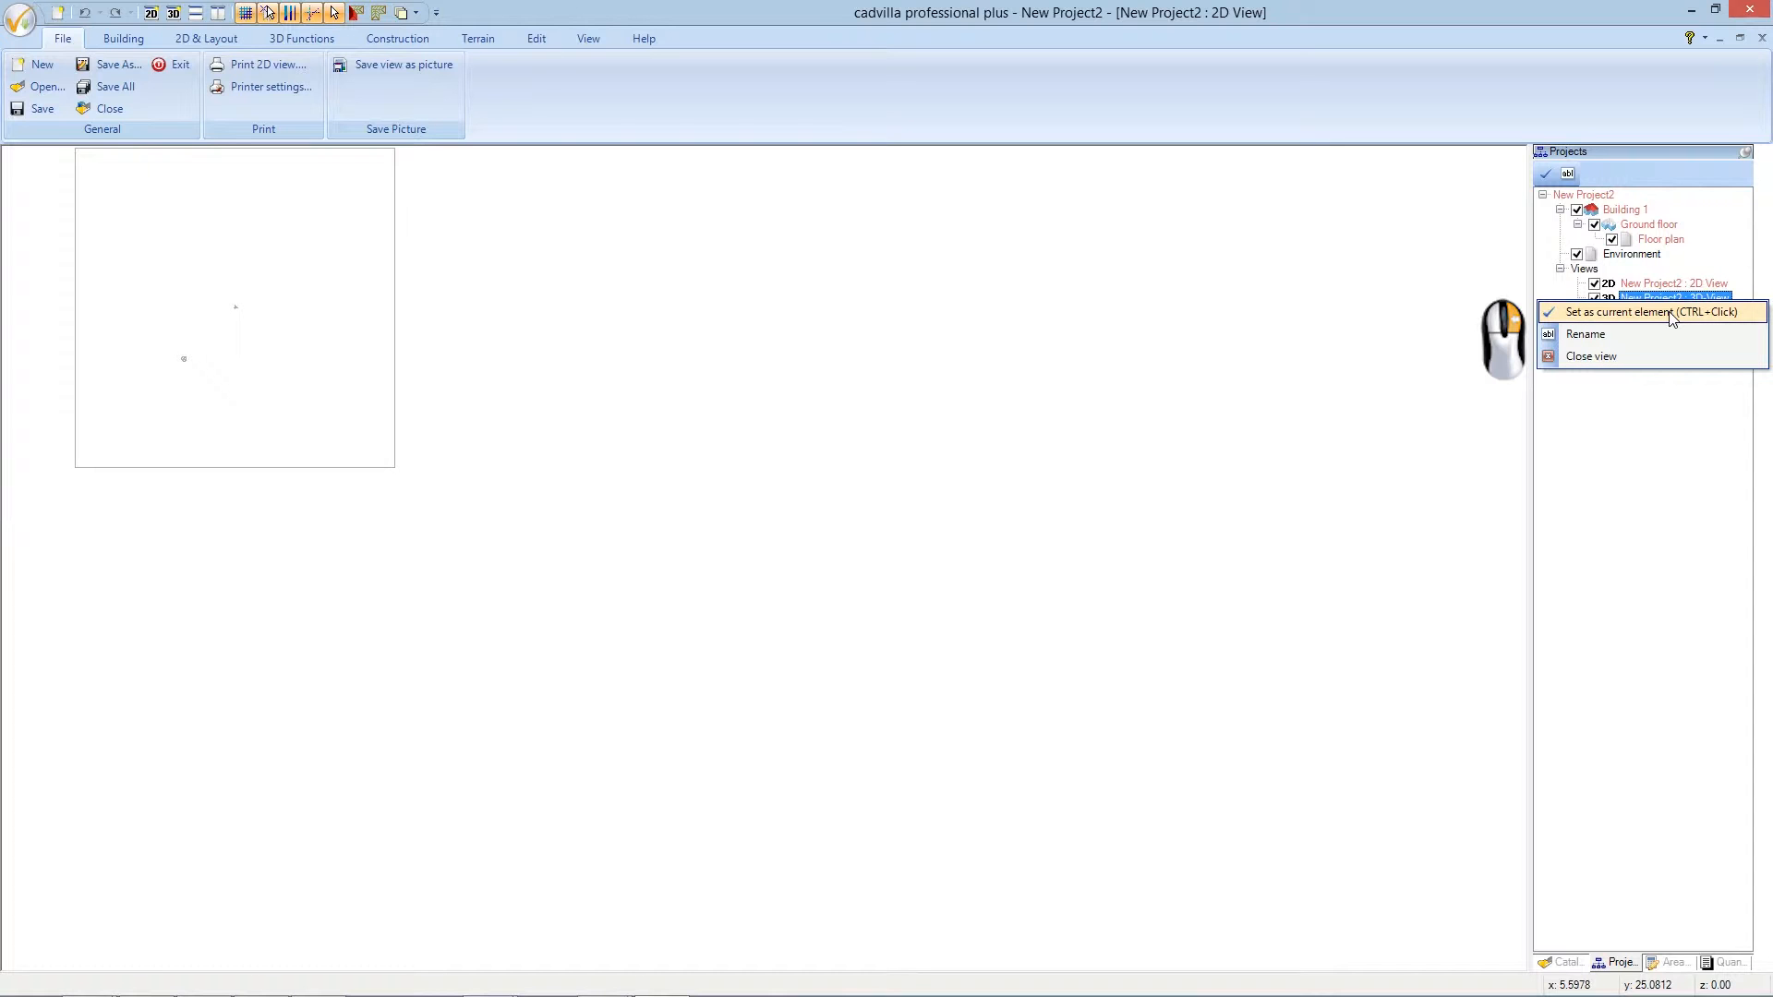
{"action": "left_click", "coordinate": [1672, 313]}
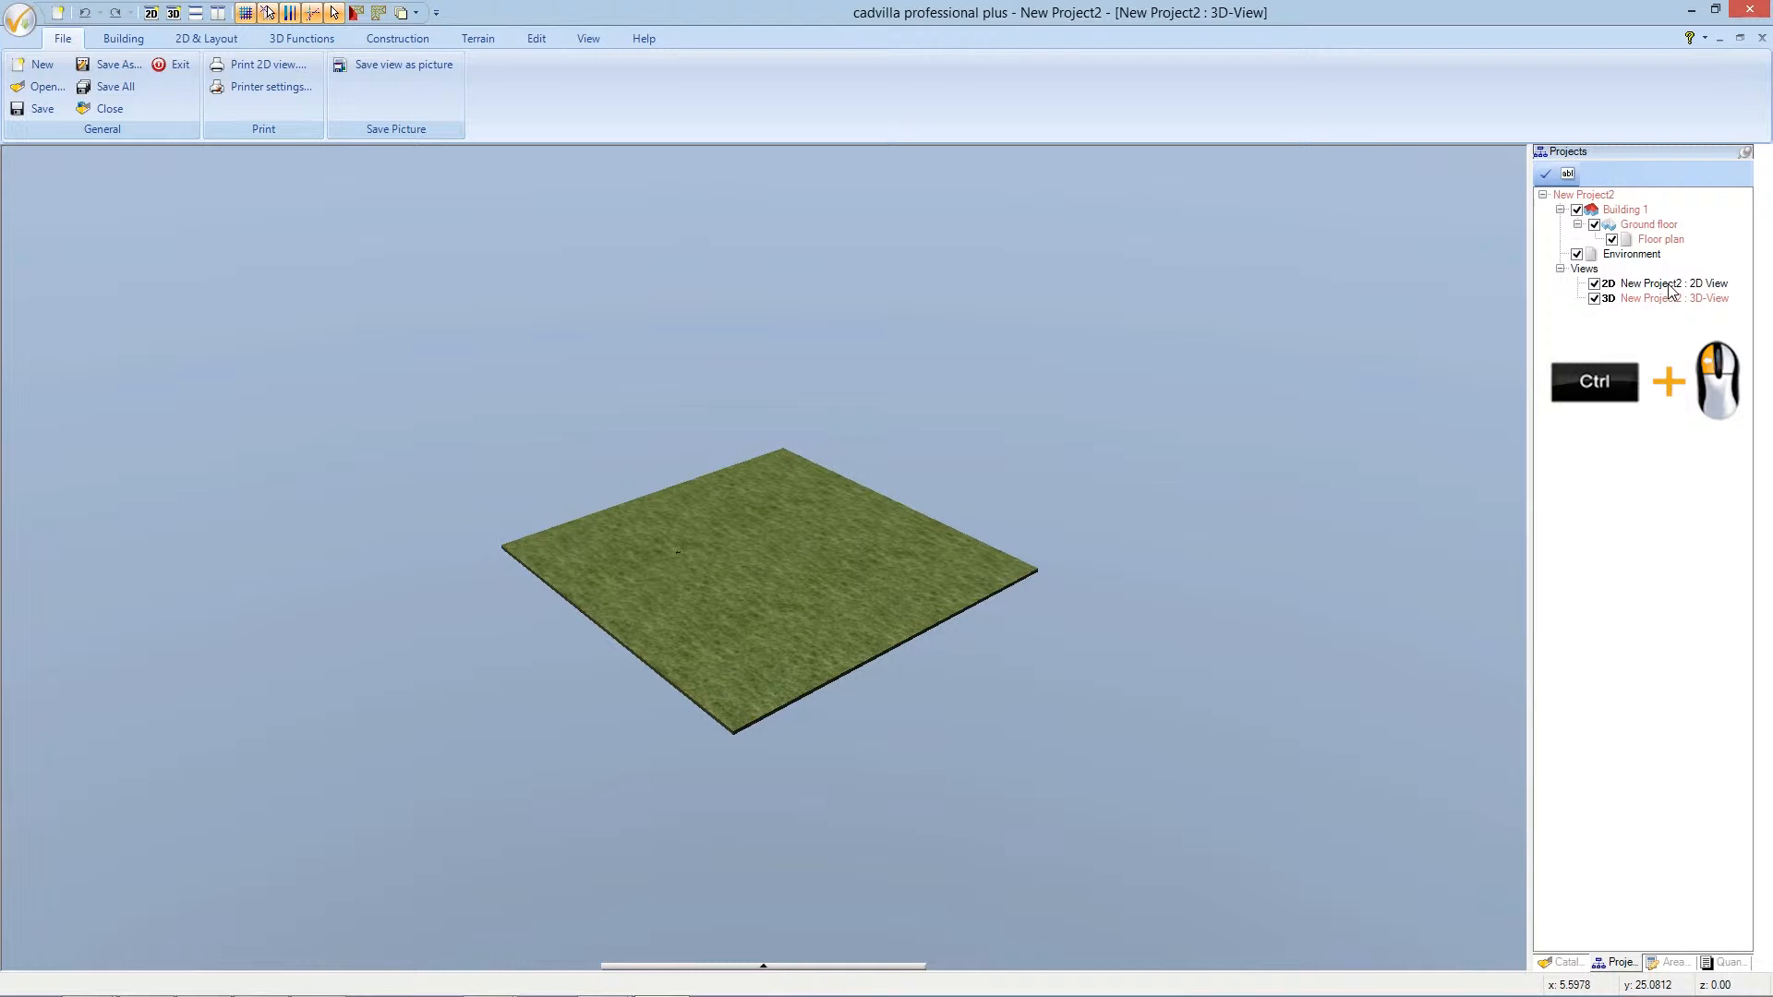
{"action": "left_click", "coordinate": [1669, 284], "text": "ctrl"}
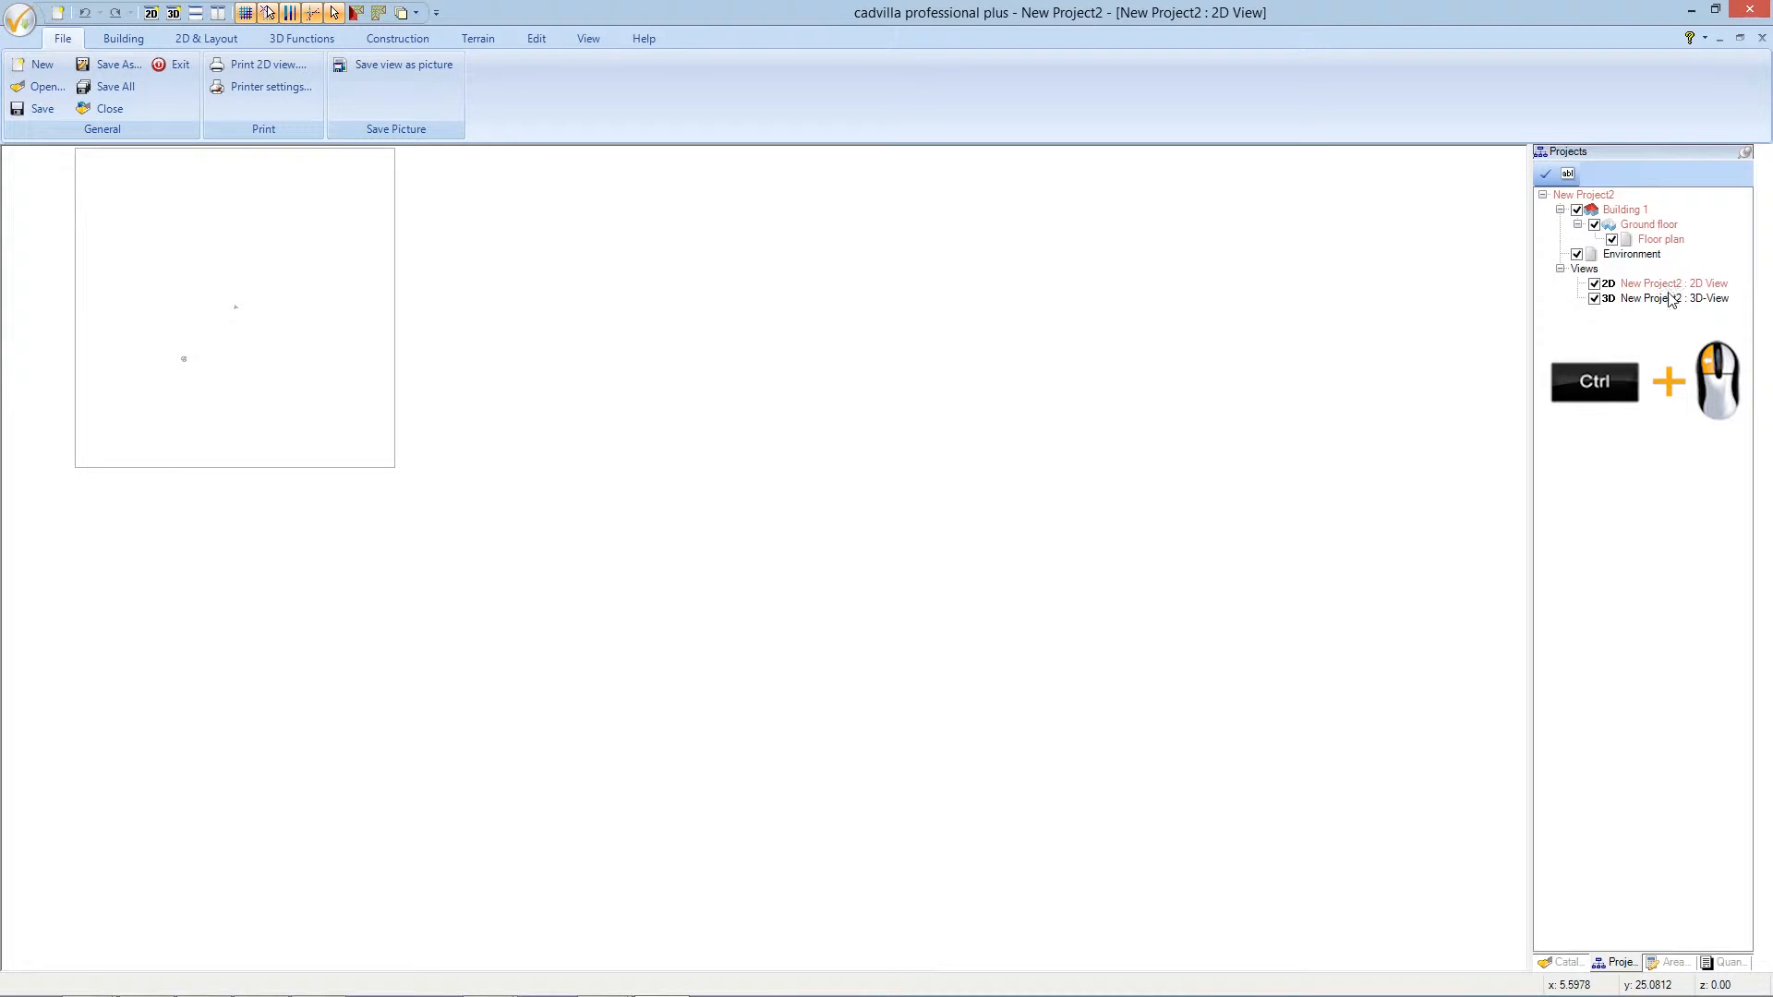
{"action": "left_click", "coordinate": [1670, 299], "text": "ctrl"}
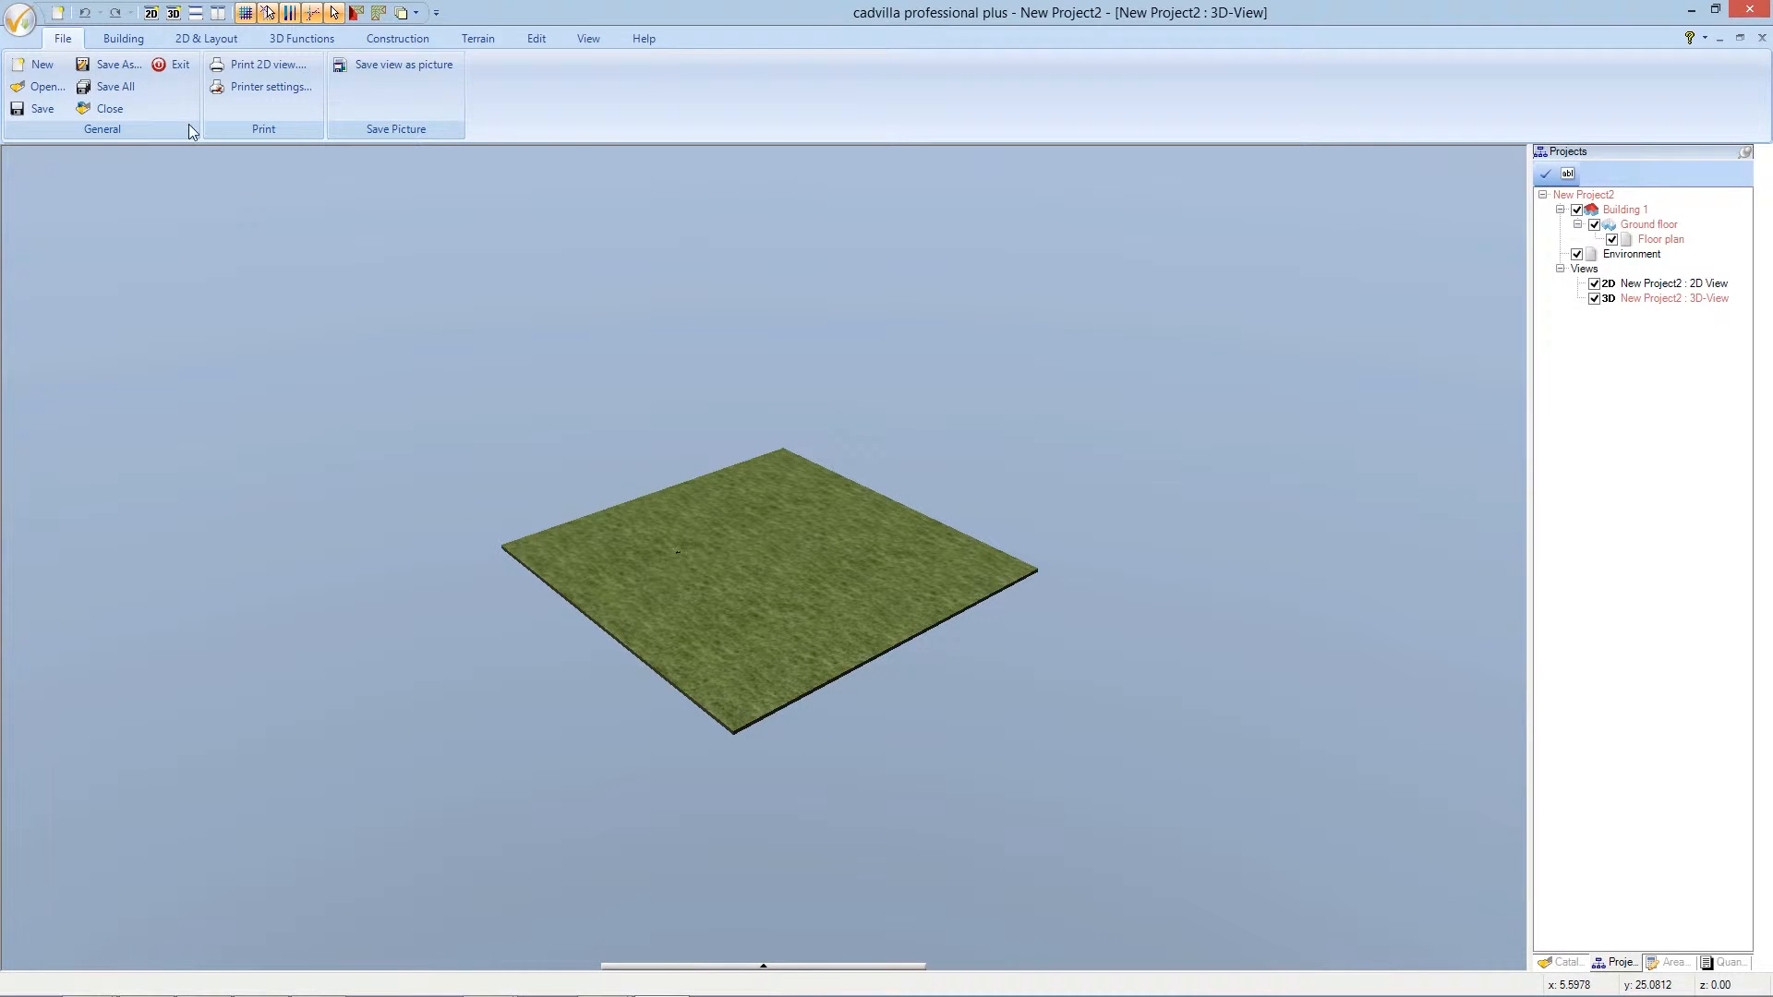
- Add a second 2D view and a second 3D view, and tile all four views
{"action": "left_click", "coordinate": [151, 17]}
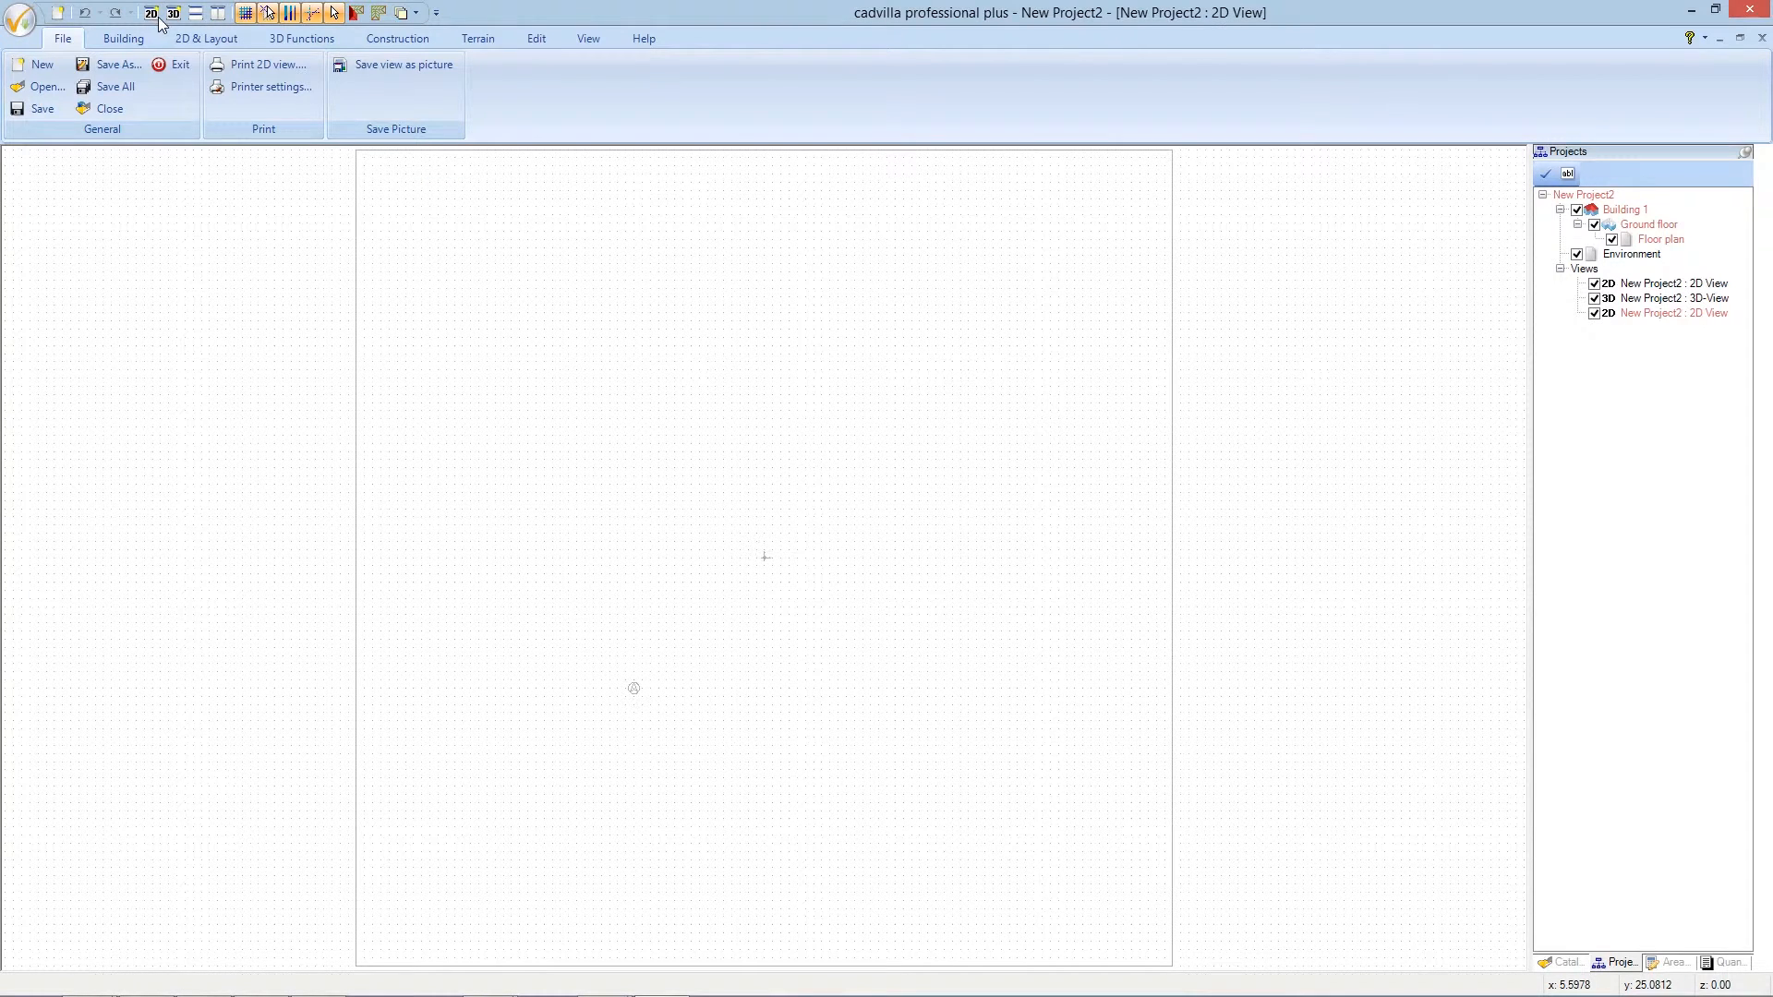
{"action": "left_click", "coordinate": [175, 15]}
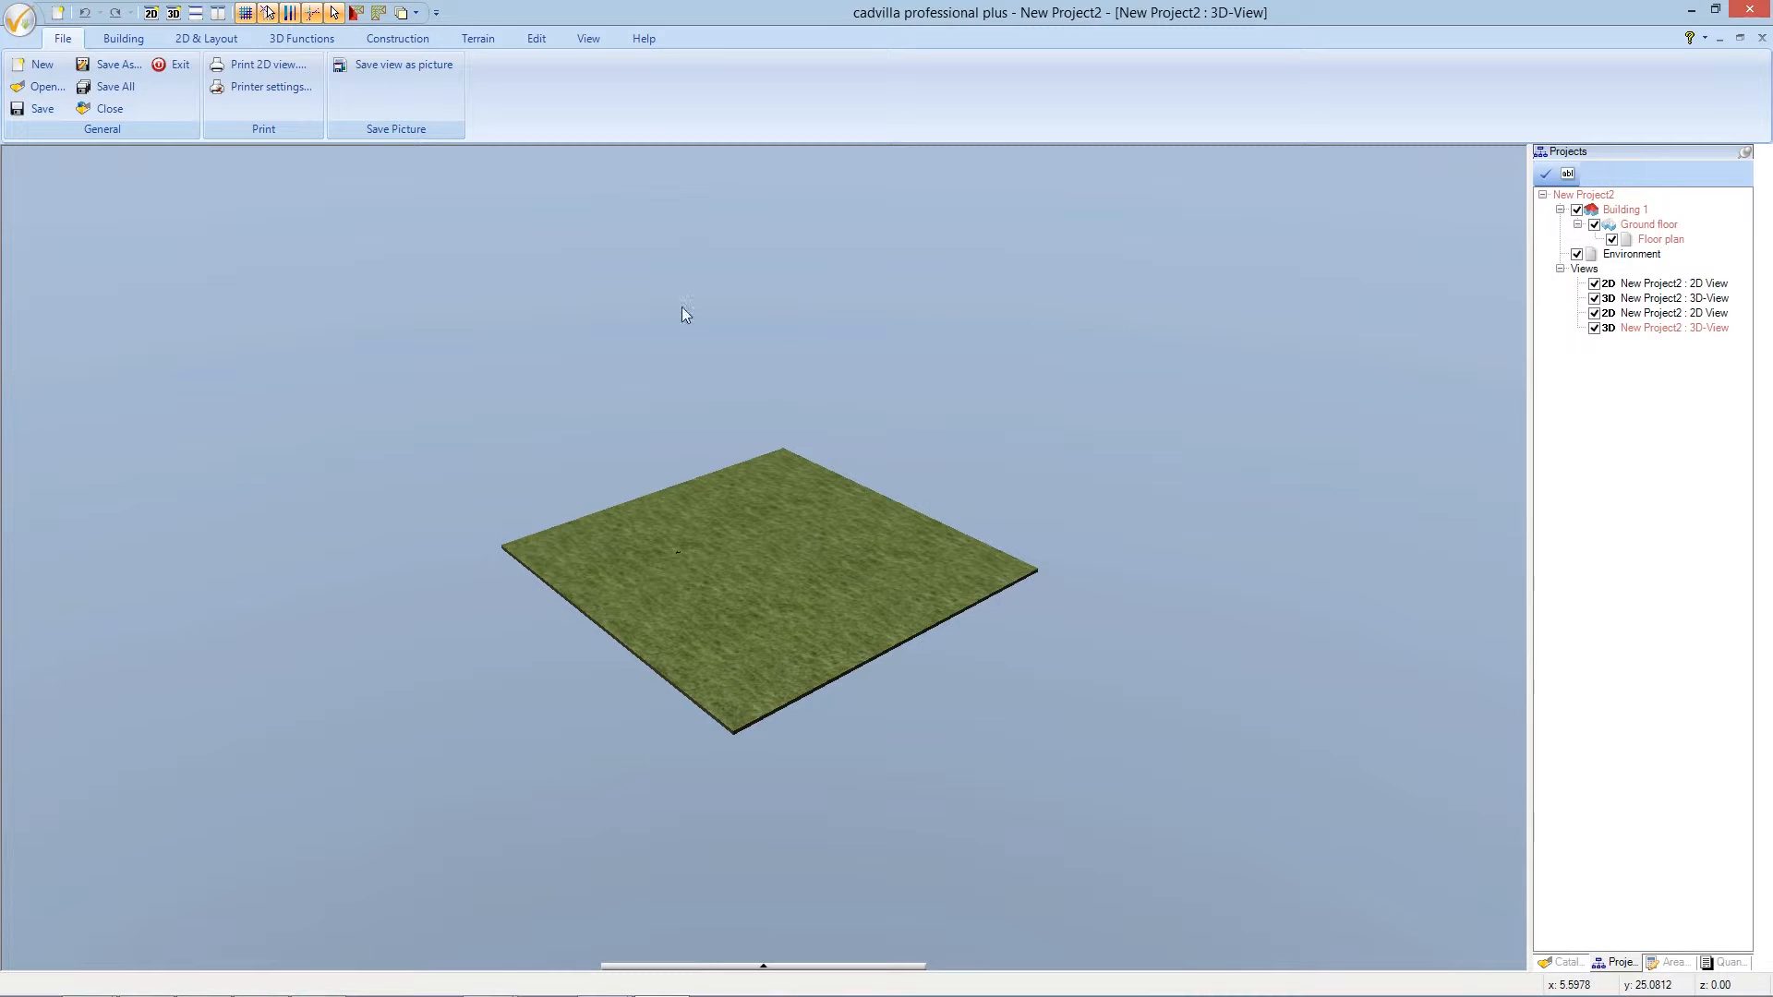
{"action": "left_click", "coordinate": [220, 15]}
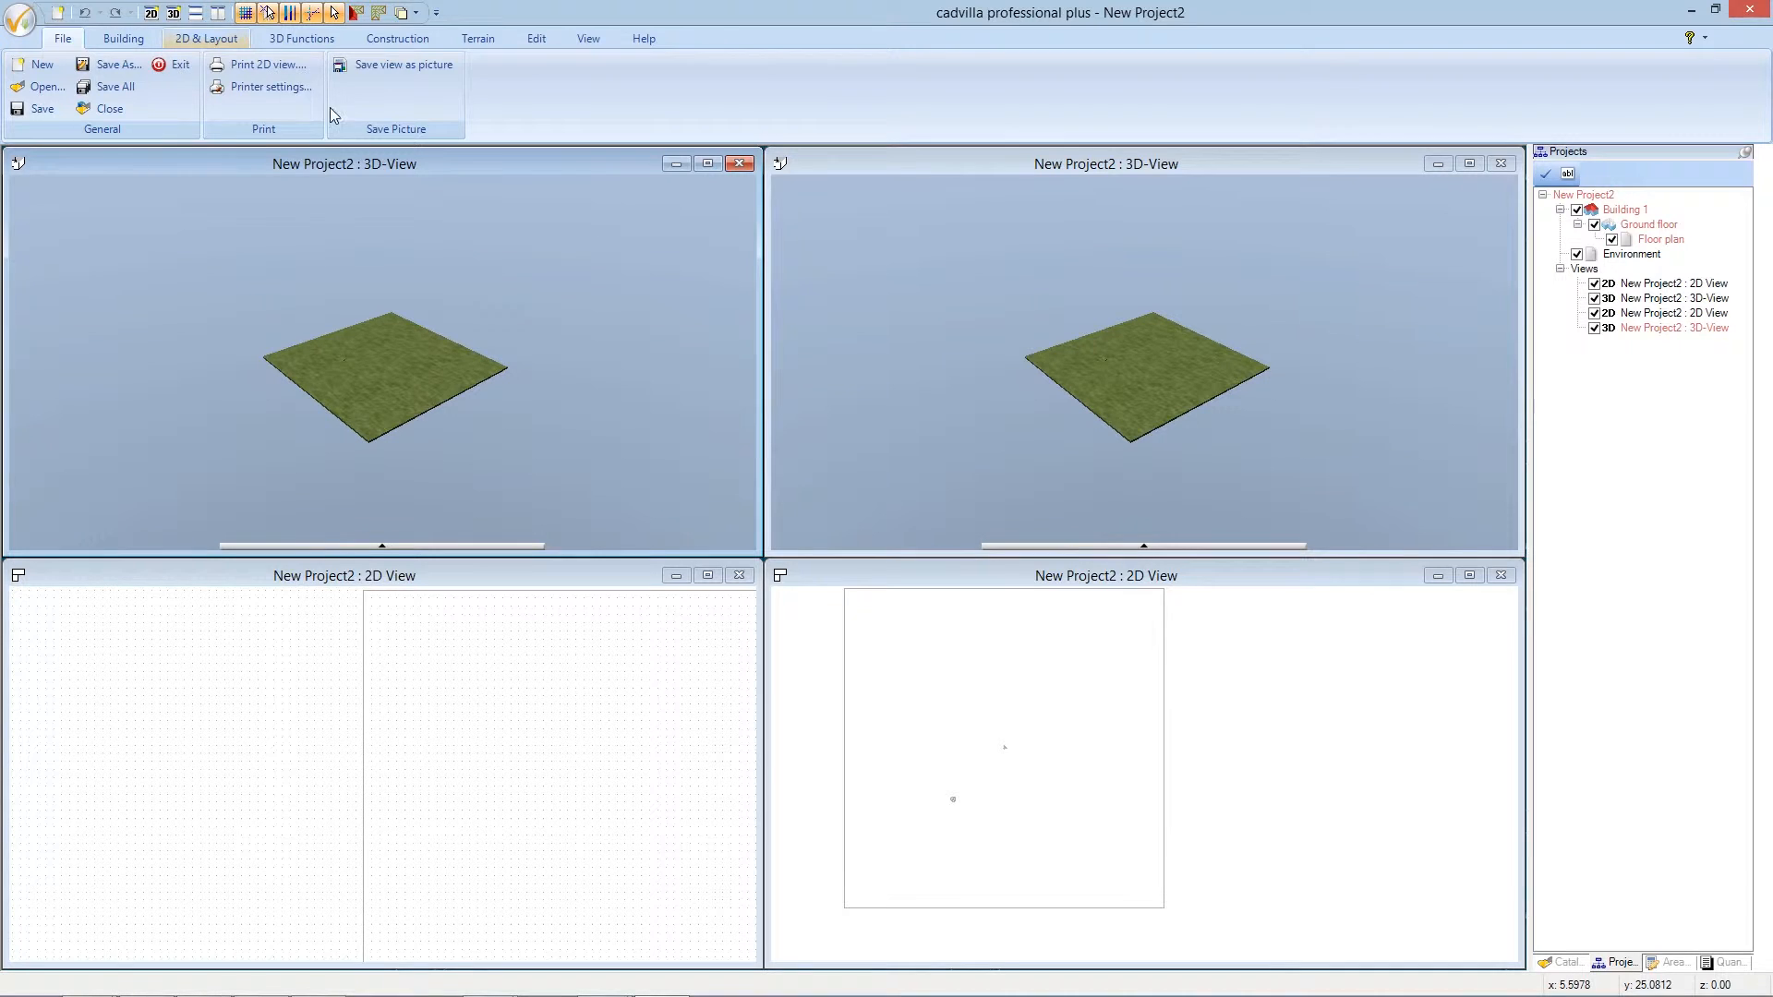
- Zoom the original 3D view in on the terrain, and frame the area around the origin in the second 2D view
{"action": "left_click", "coordinate": [1125, 163]}
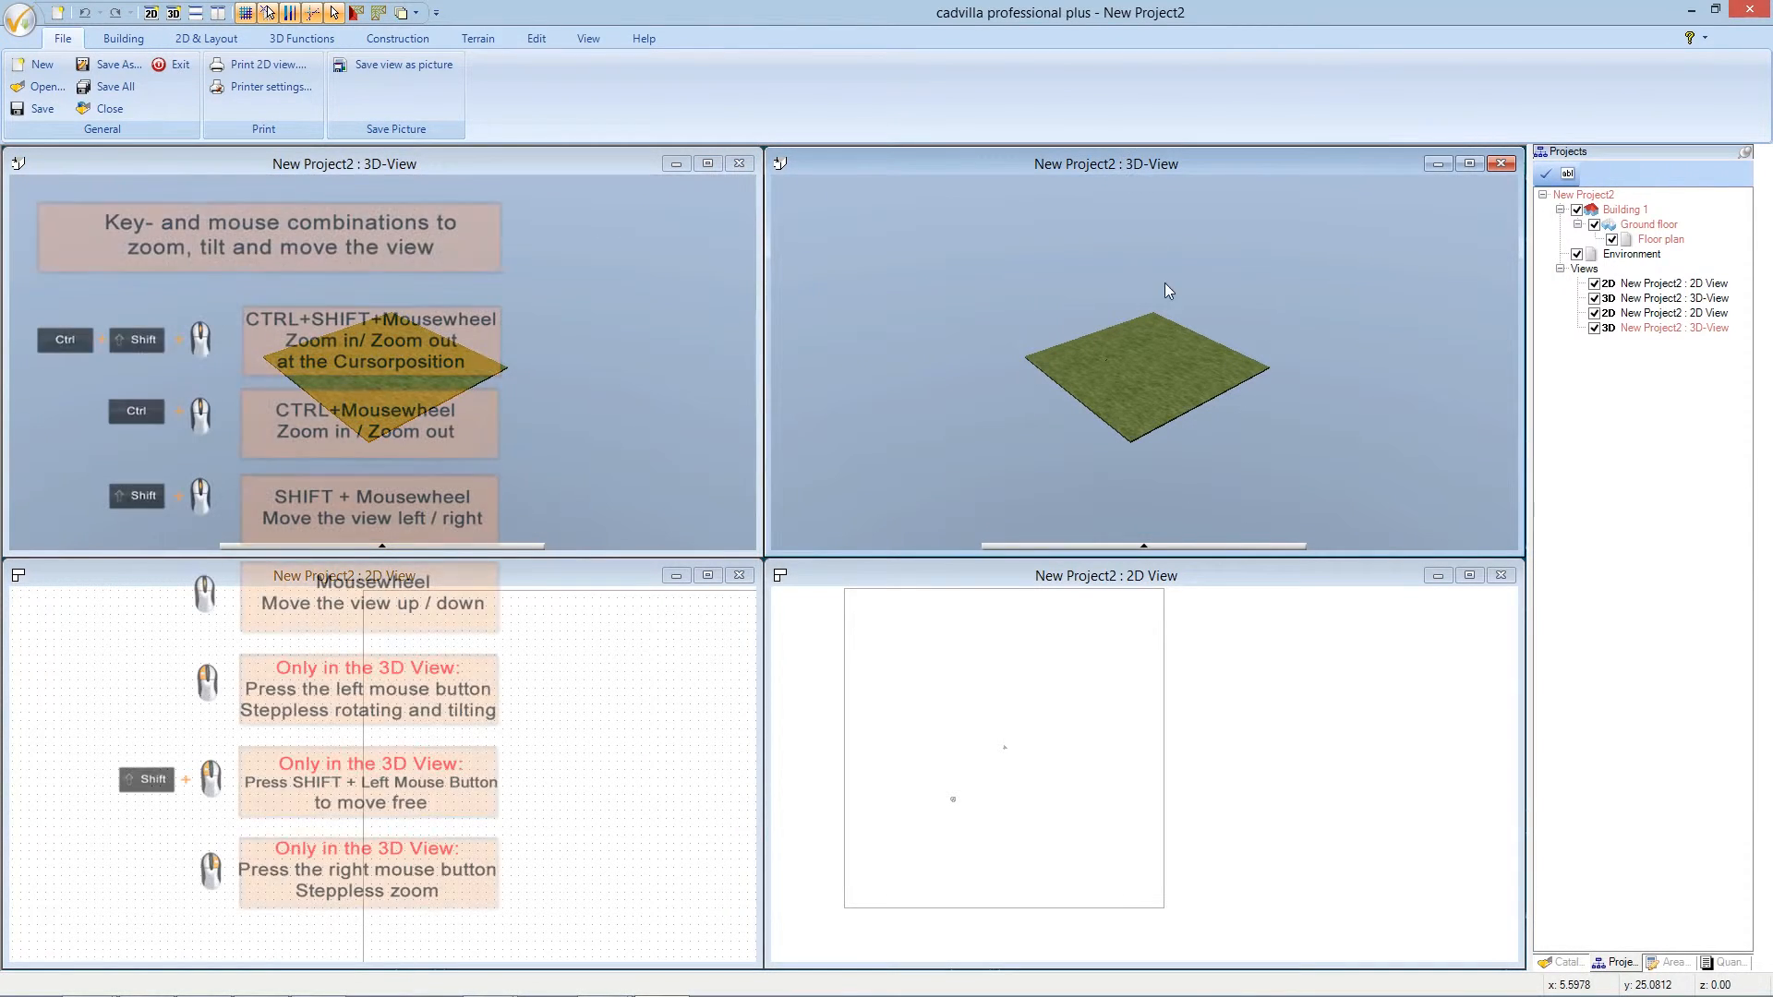
{"action": "left_click_drag", "start_coordinate": [1179, 364], "coordinate": [1154, 365]}
{"action": "scroll", "coordinate": [1151, 359], "scroll_direction": "up", "scroll_amount": 5, "text": "ctrl"}
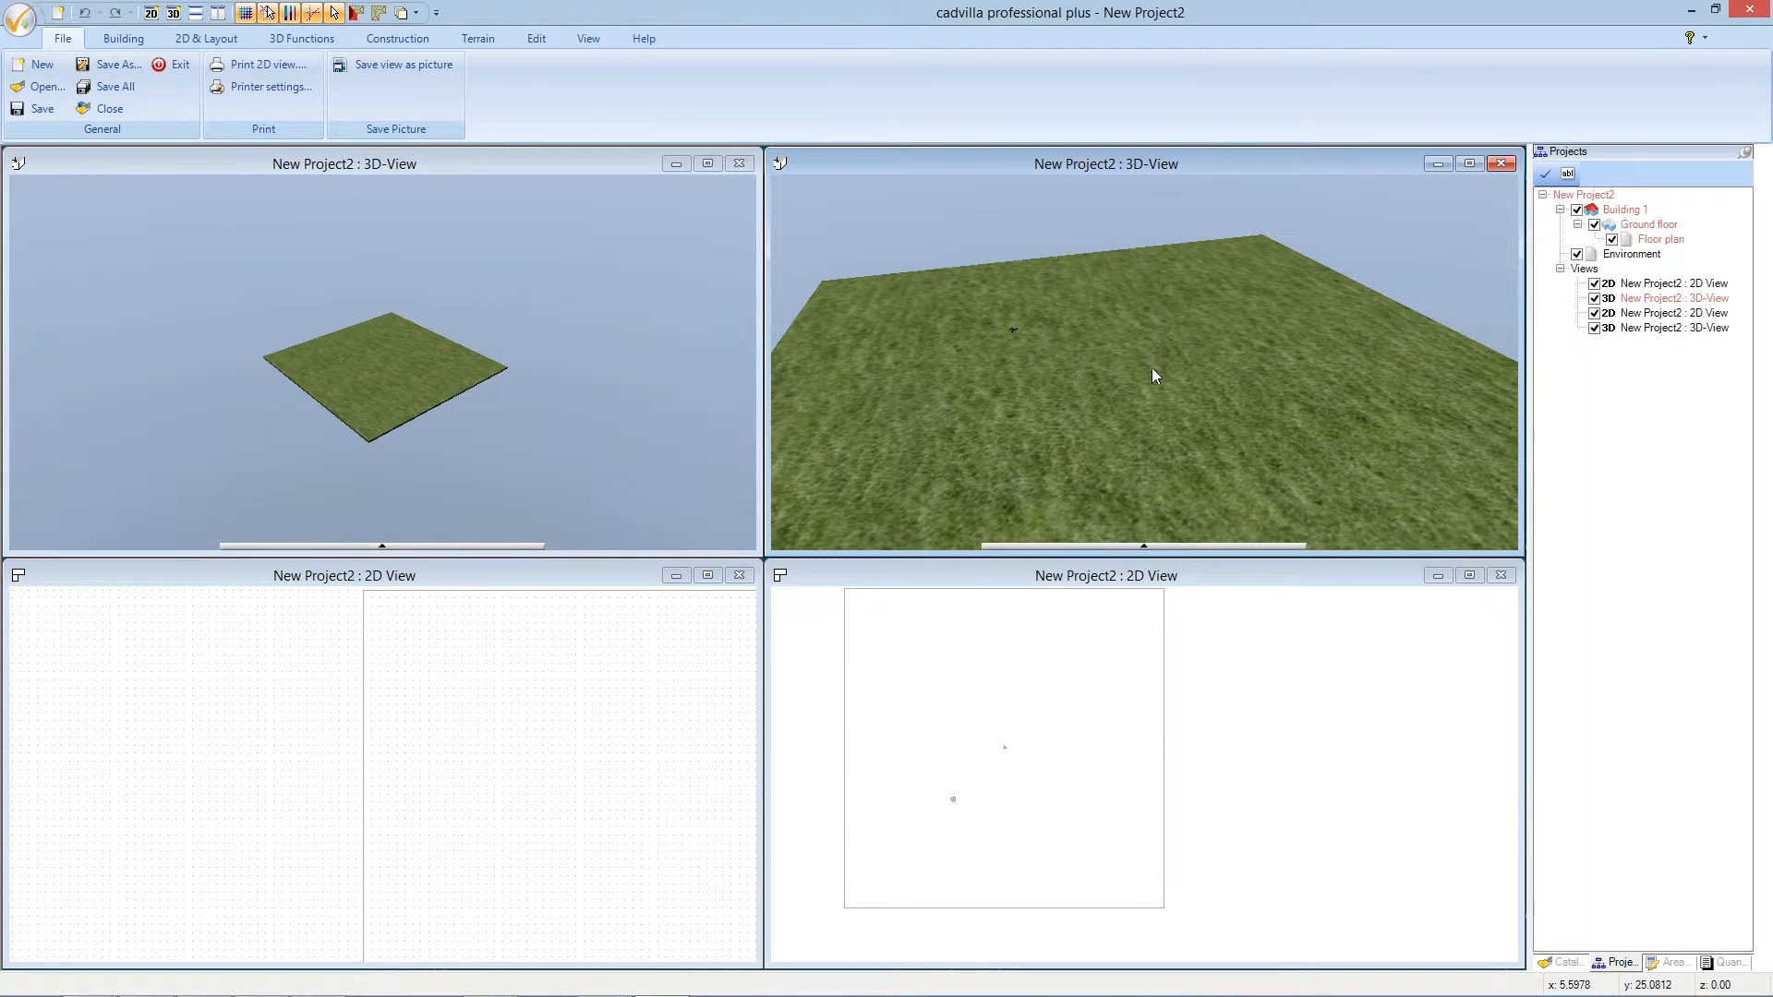
{"action": "left_click", "coordinate": [608, 568]}
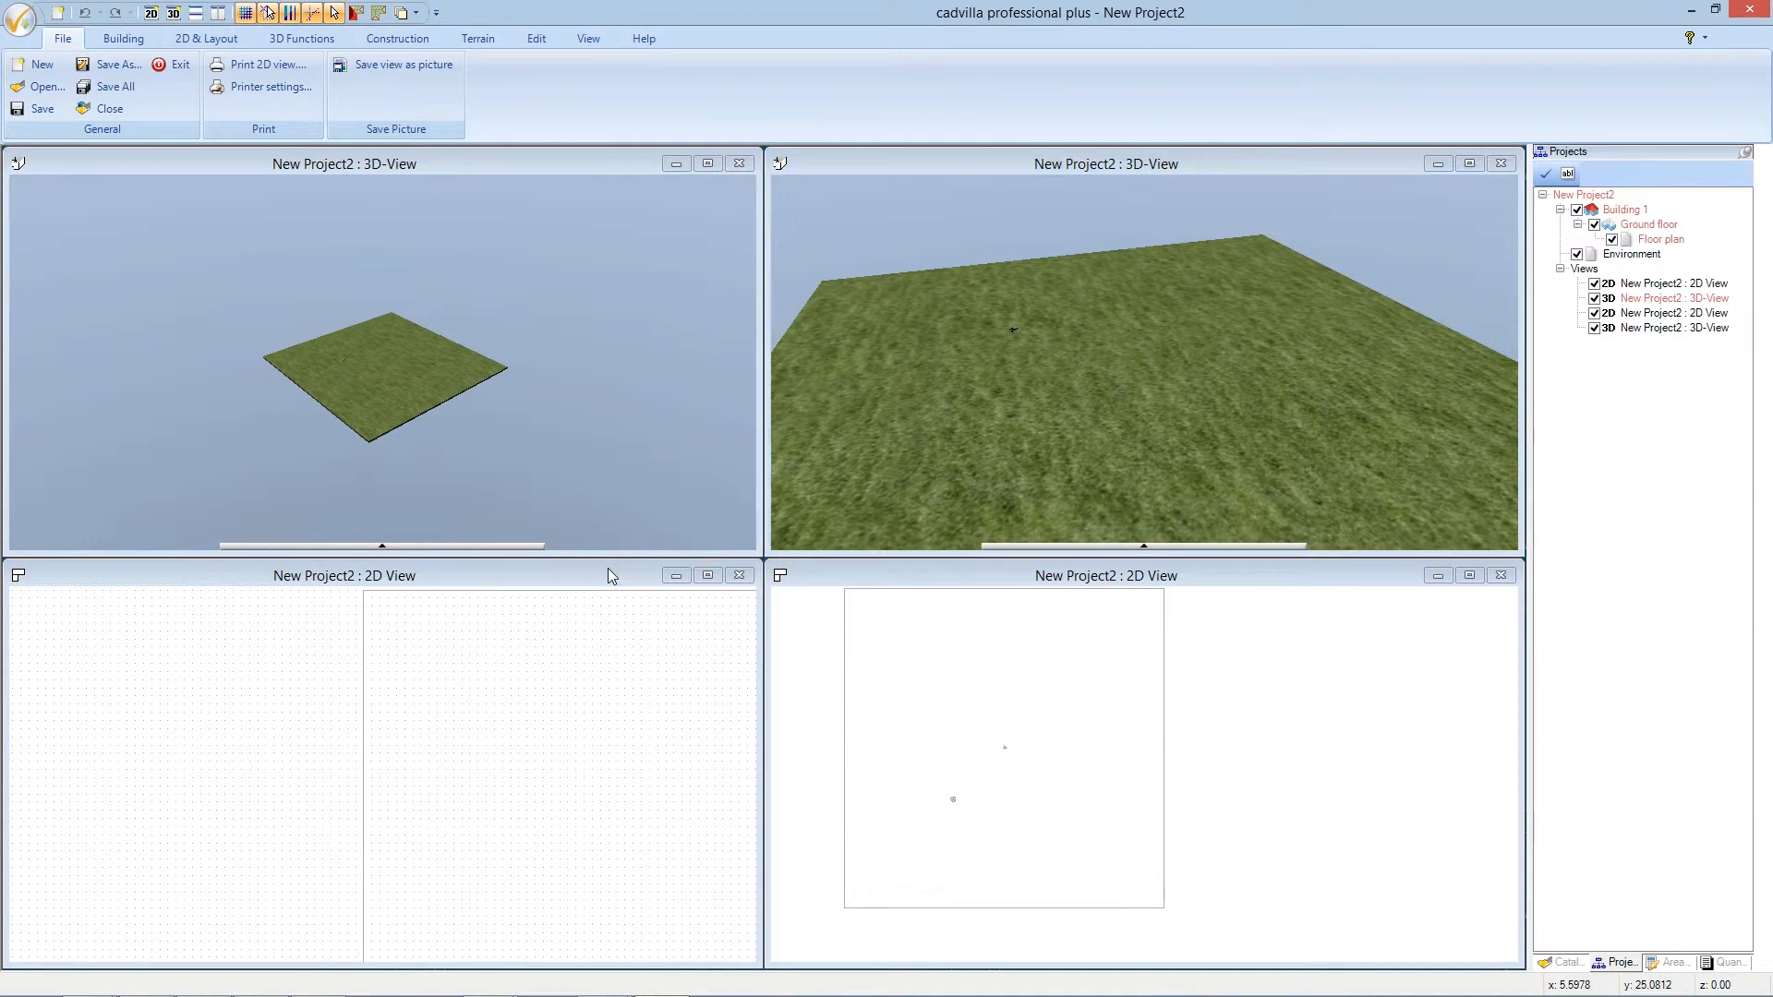
{"action": "scroll", "coordinate": [461, 667], "scroll_direction": "down", "scroll_amount": 2, "text": "ctrl"}
{"action": "scroll", "coordinate": [443, 681], "scroll_direction": "up", "scroll_amount": 4}
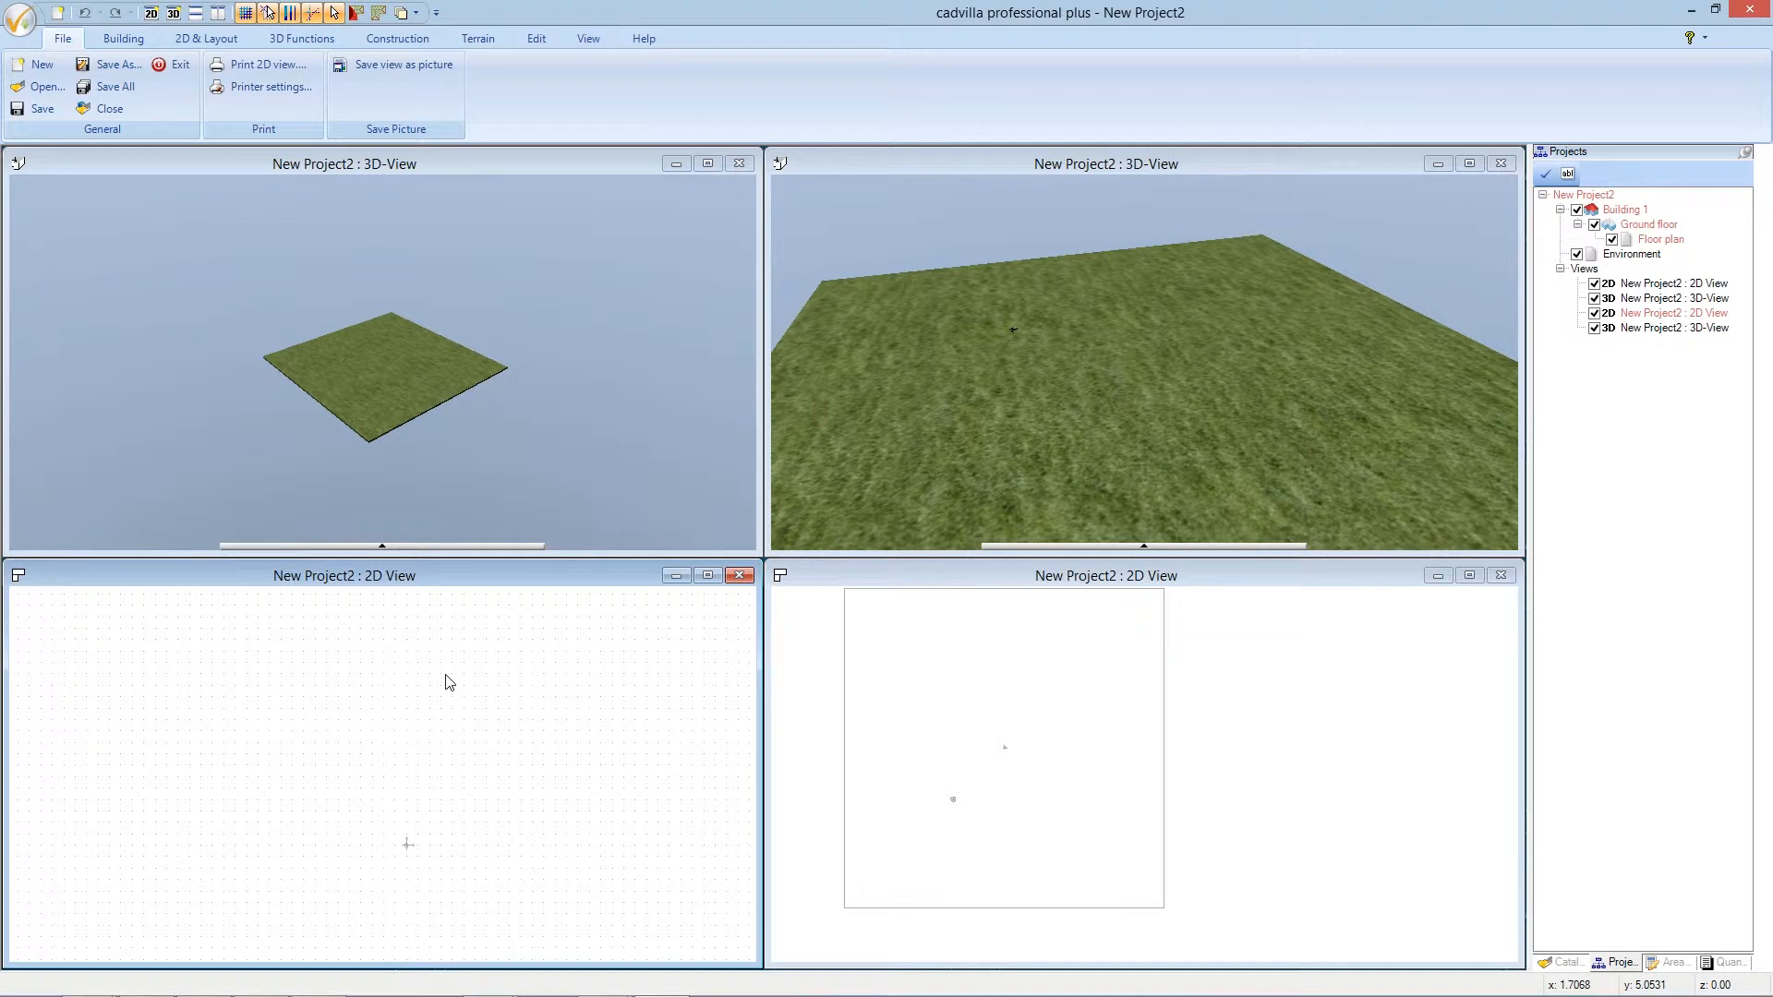
- Draw a closed rectangle of external walls, 8 m by 6 m, as a two-point chain starting at x -6, y 8 in the second 2D view
{"action": "left_click", "coordinate": [144, 42]}
{"action": "left_click", "coordinate": [196, 67]}
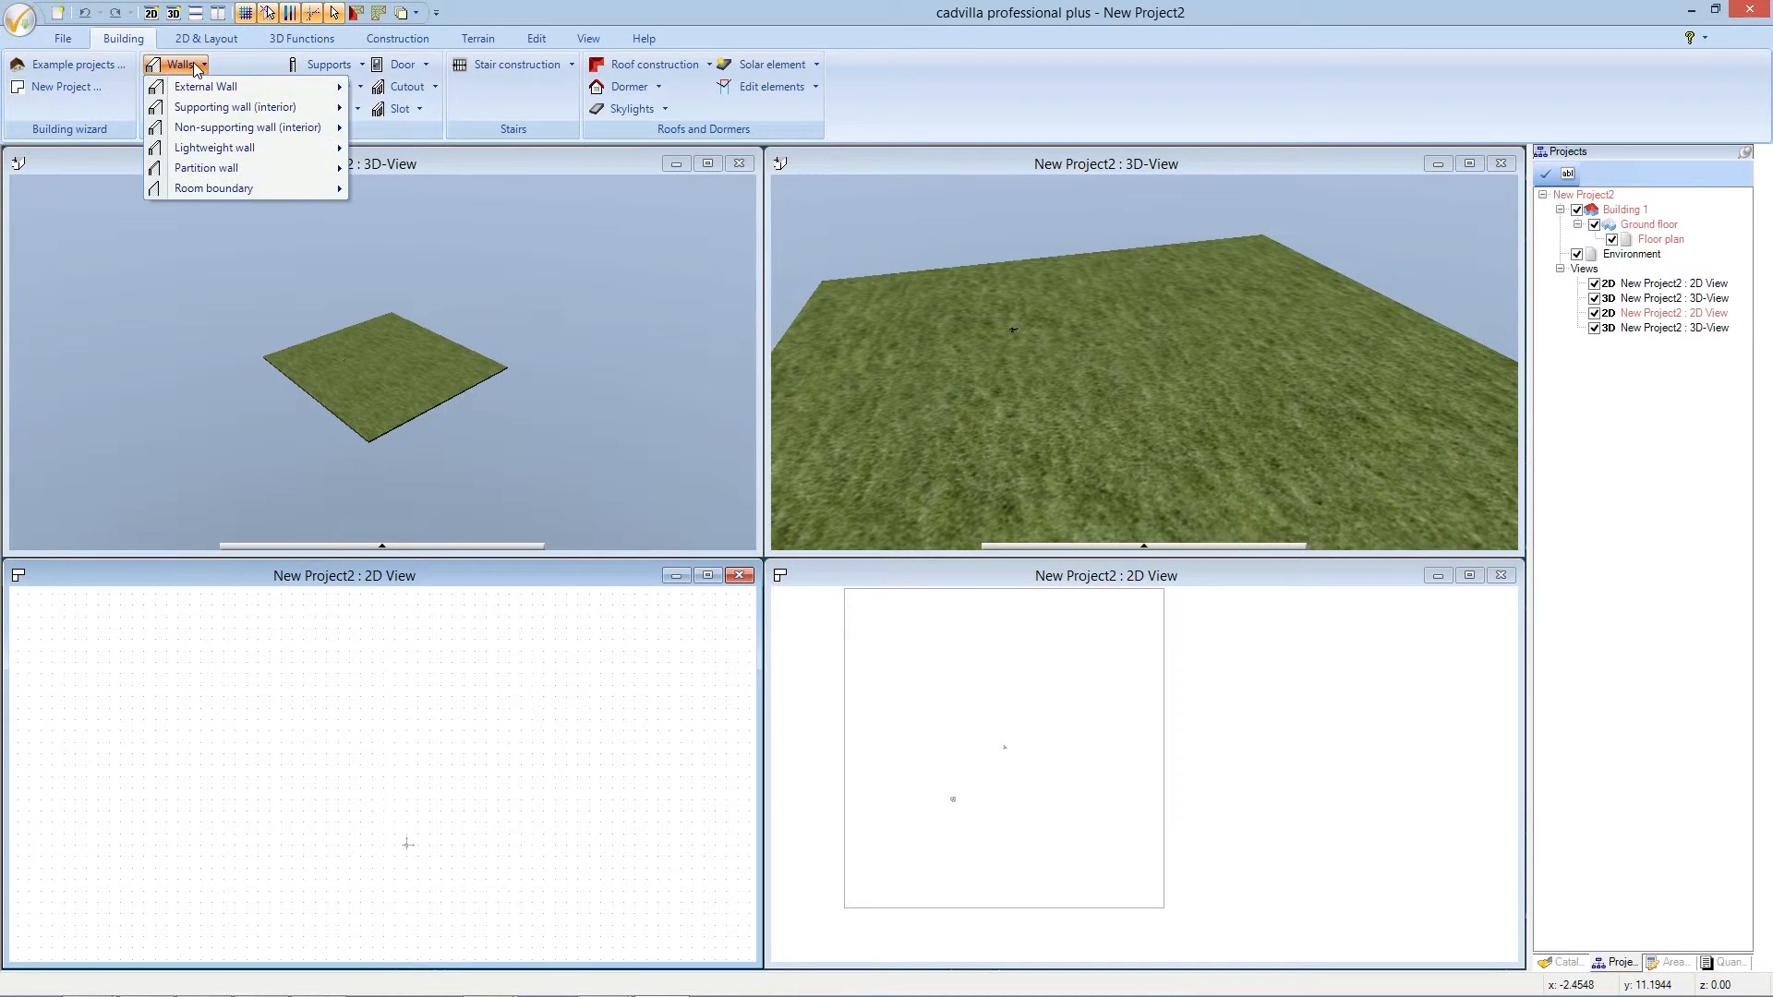
{"action": "mouse_move", "coordinate": [208, 90]}
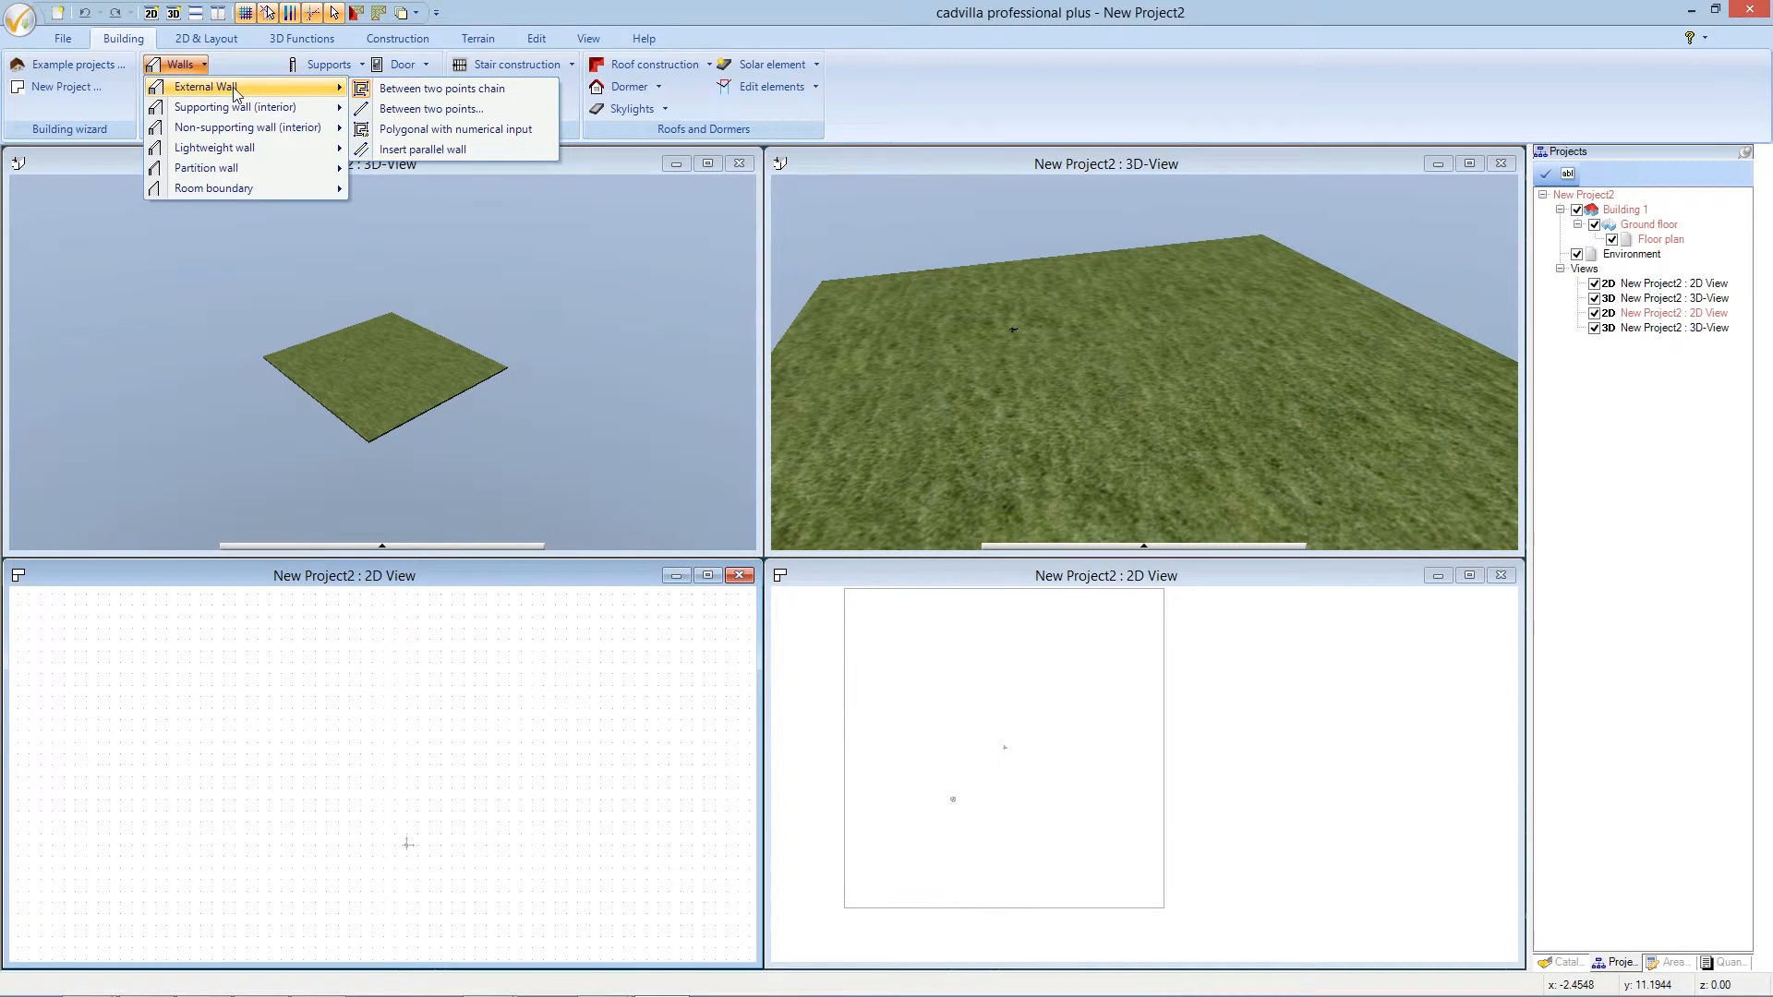
{"action": "left_click", "coordinate": [438, 89]}
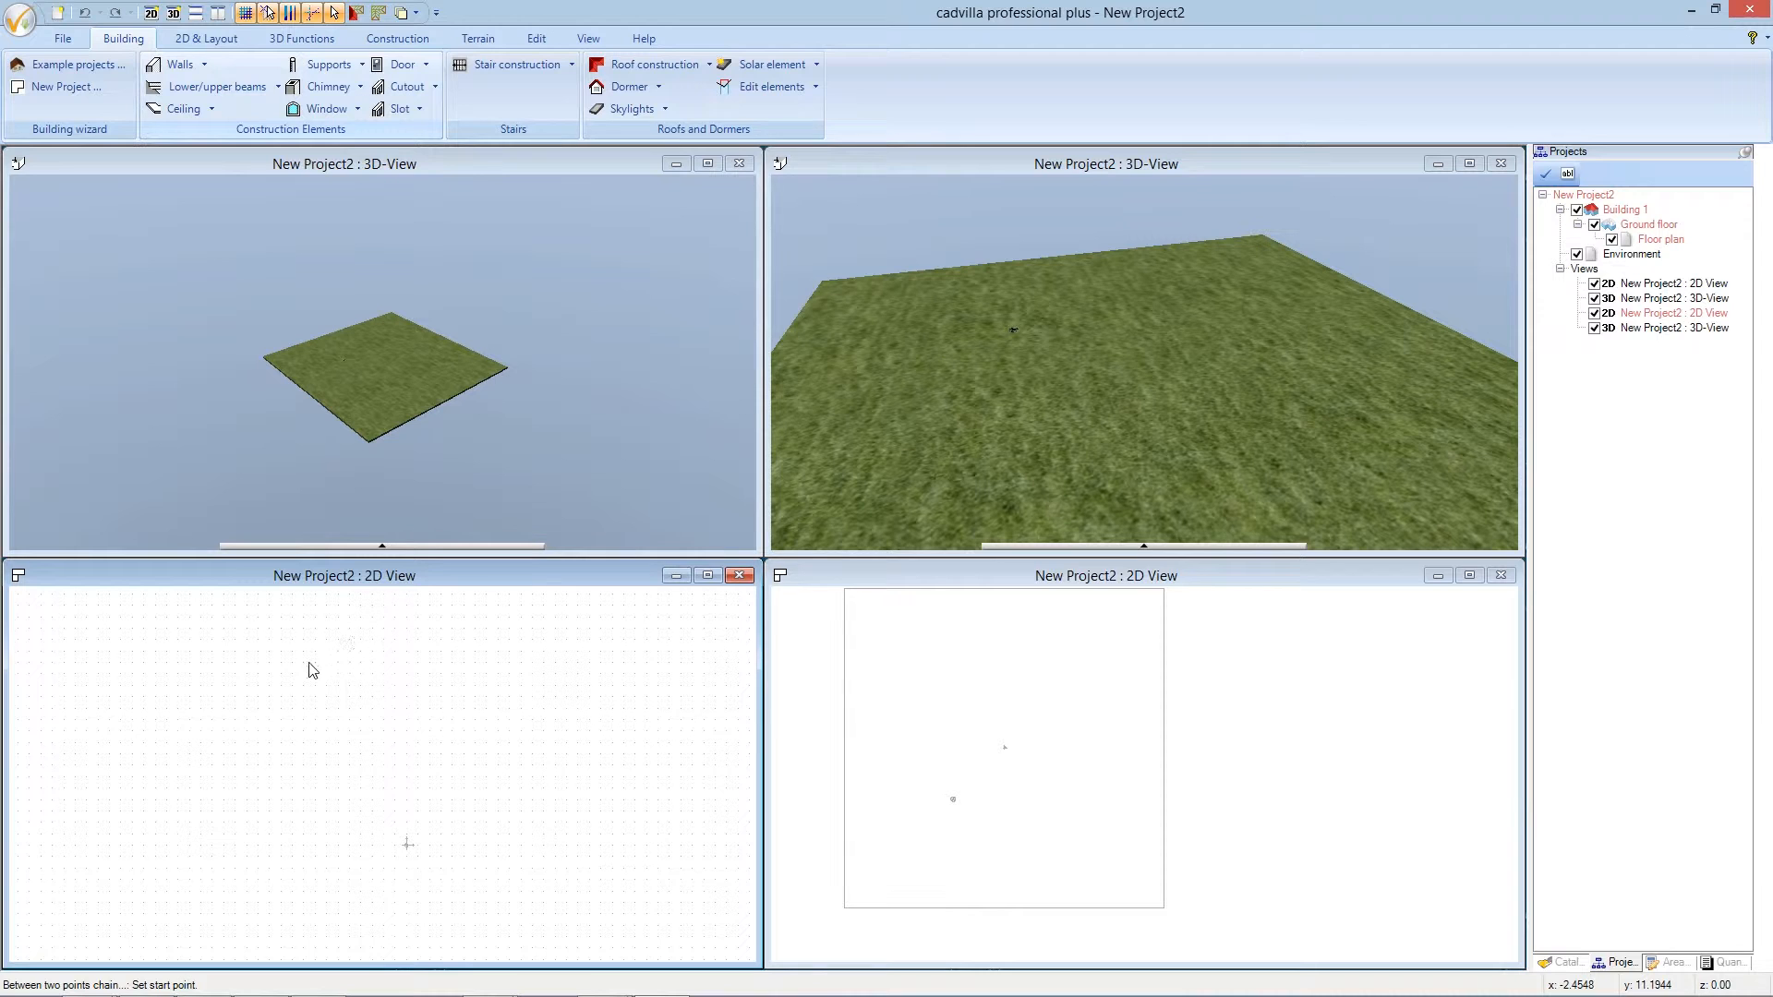
{"action": "left_click", "coordinate": [272, 665]}
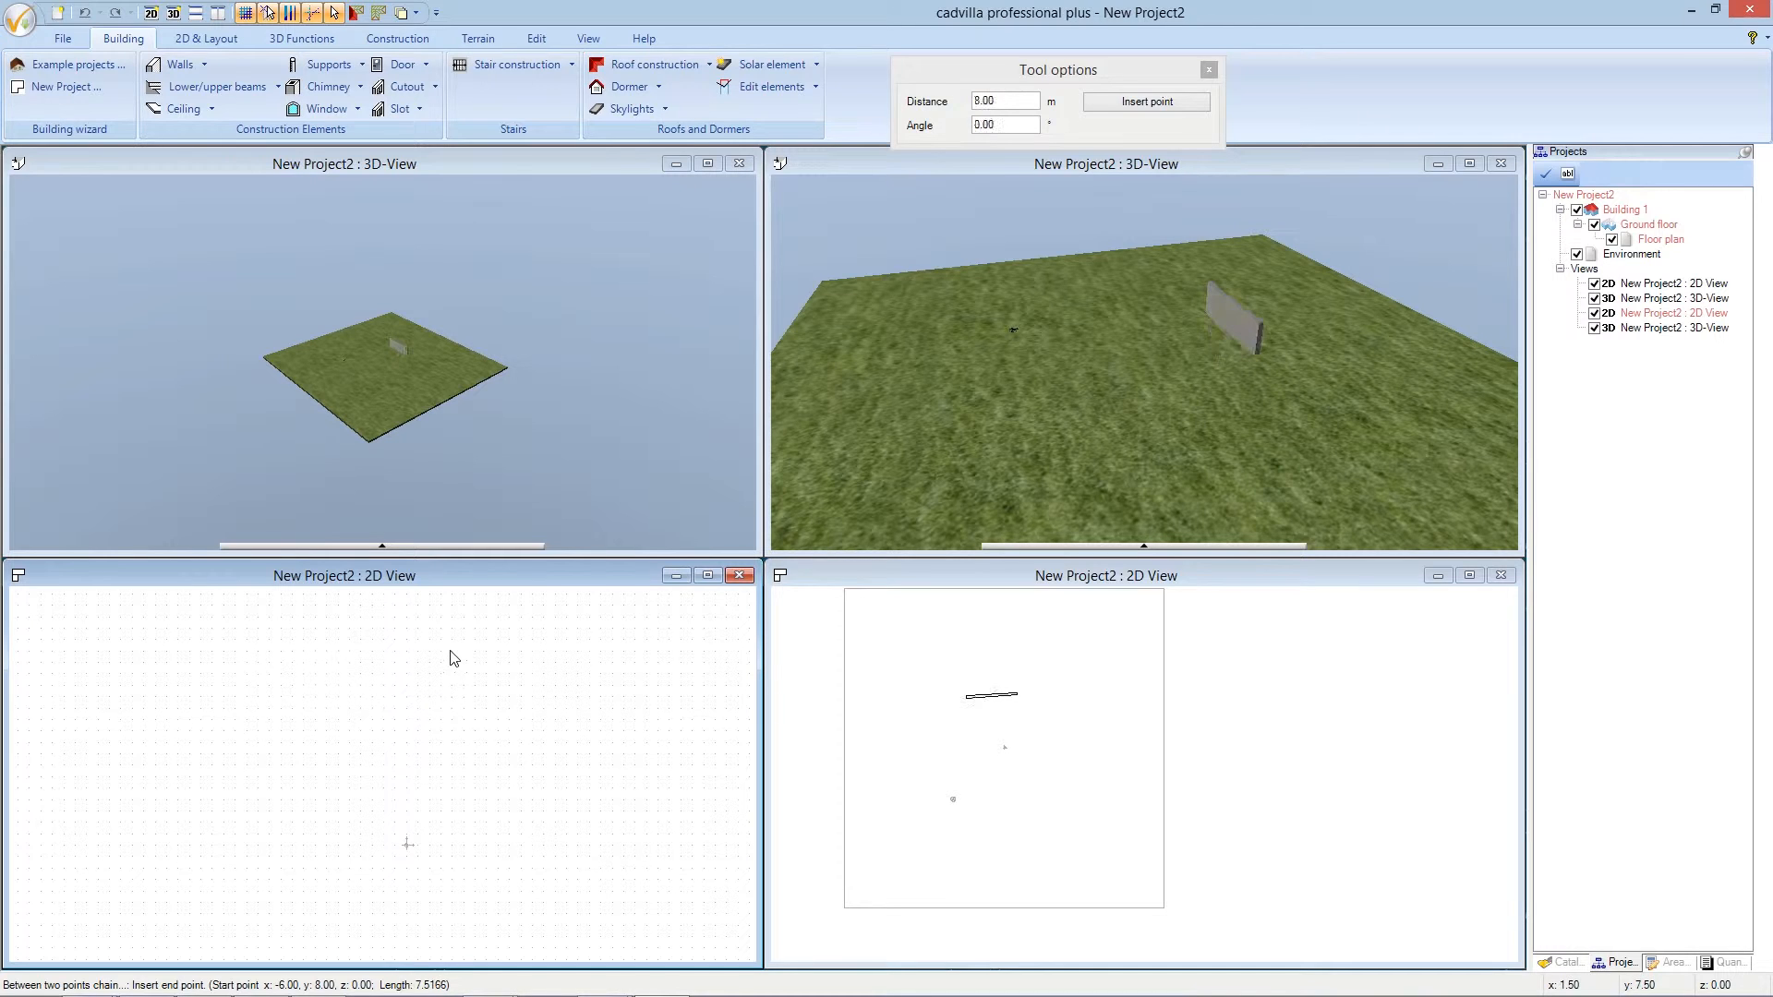
{"action": "left_click", "coordinate": [452, 665]}
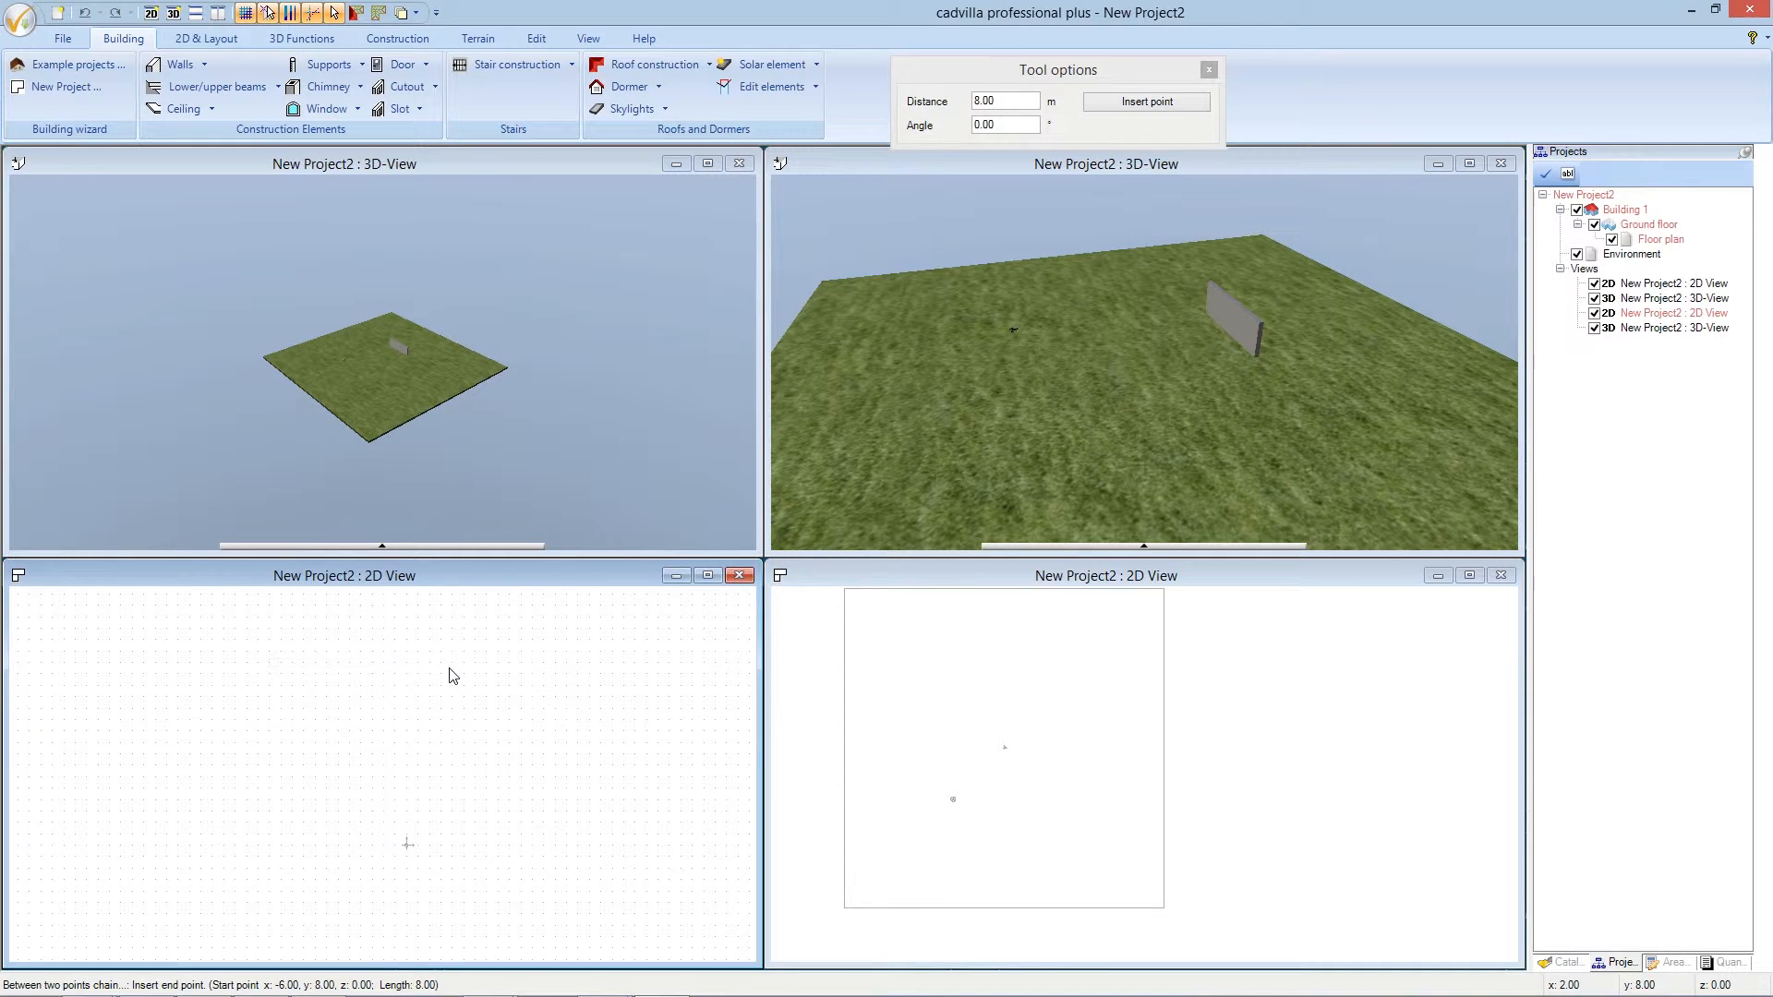
{"action": "left_click", "coordinate": [454, 798]}
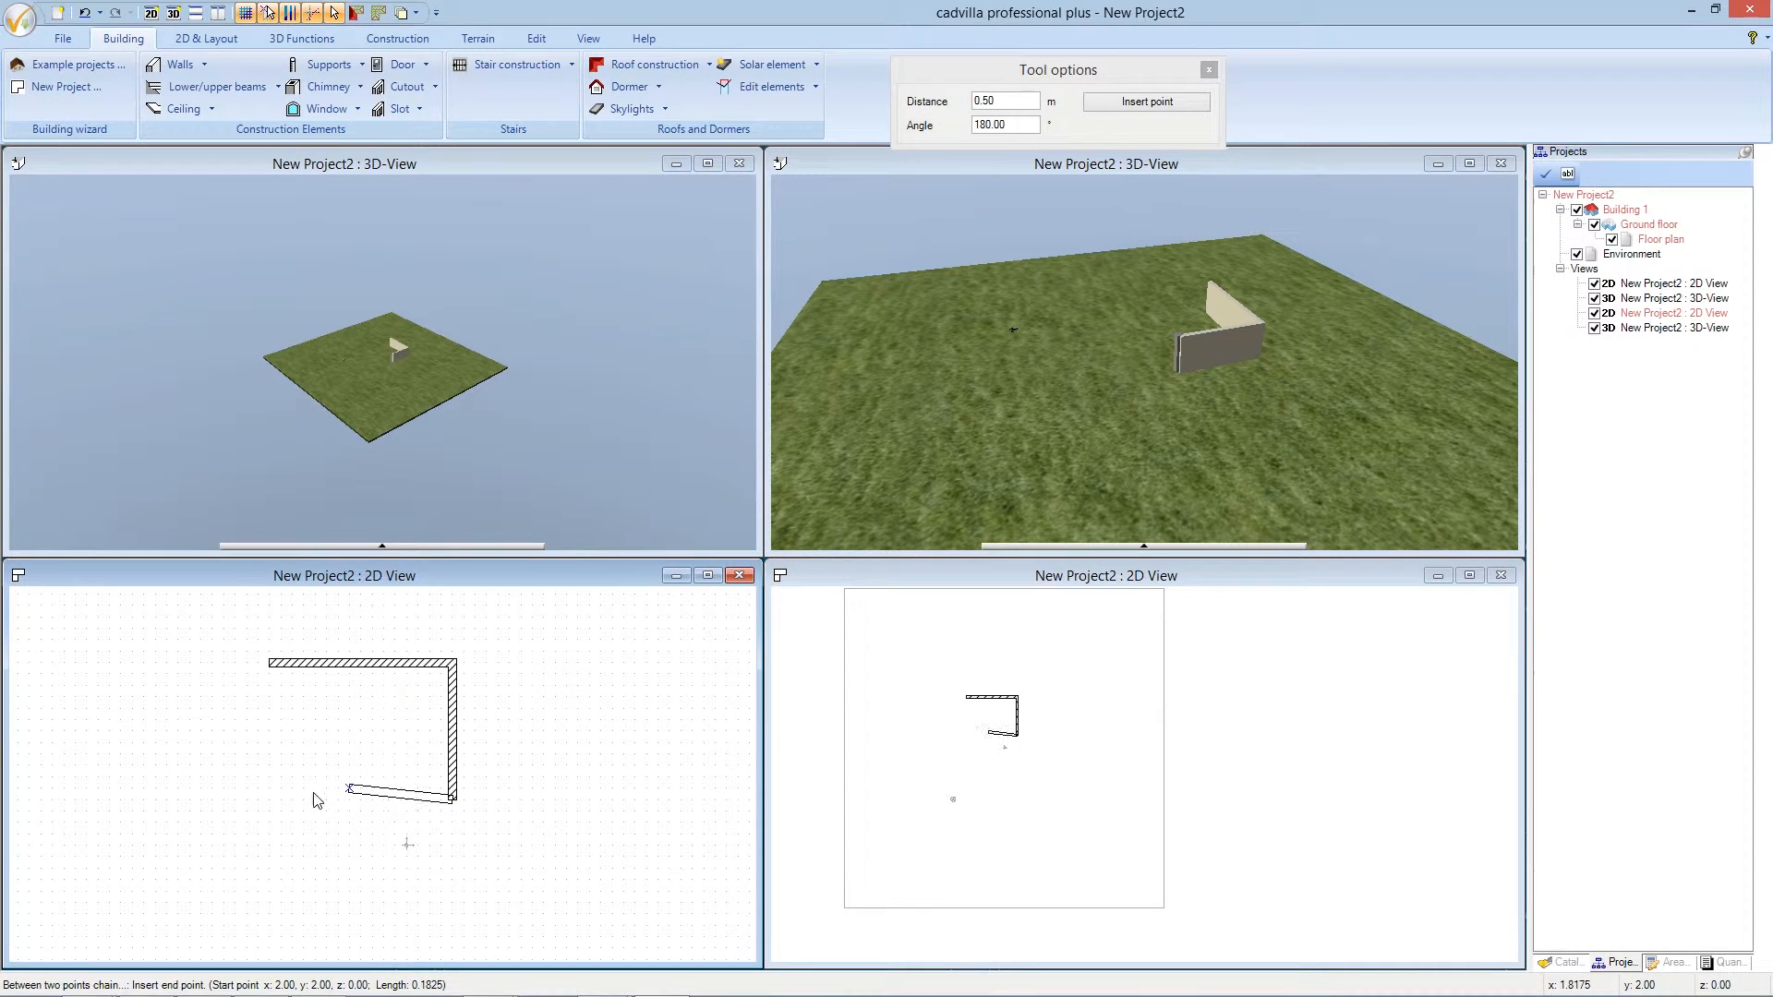
{"action": "left_click", "coordinate": [269, 799]}
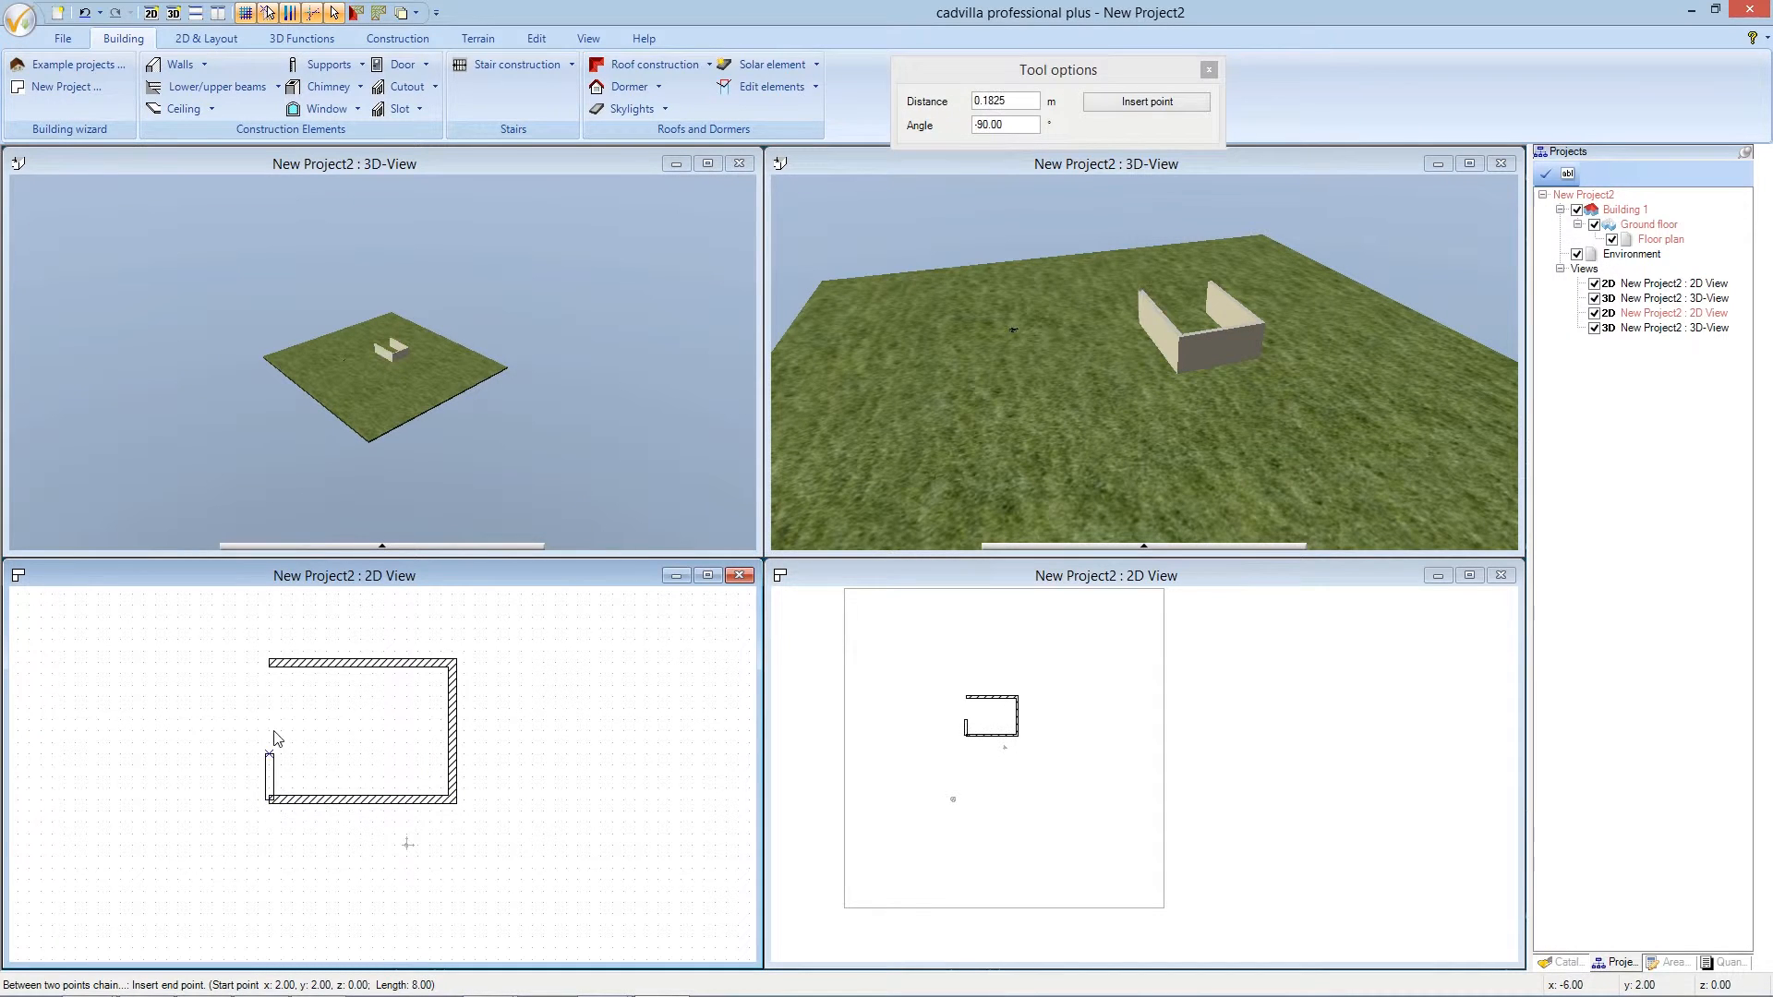
{"action": "left_click", "coordinate": [269, 663]}
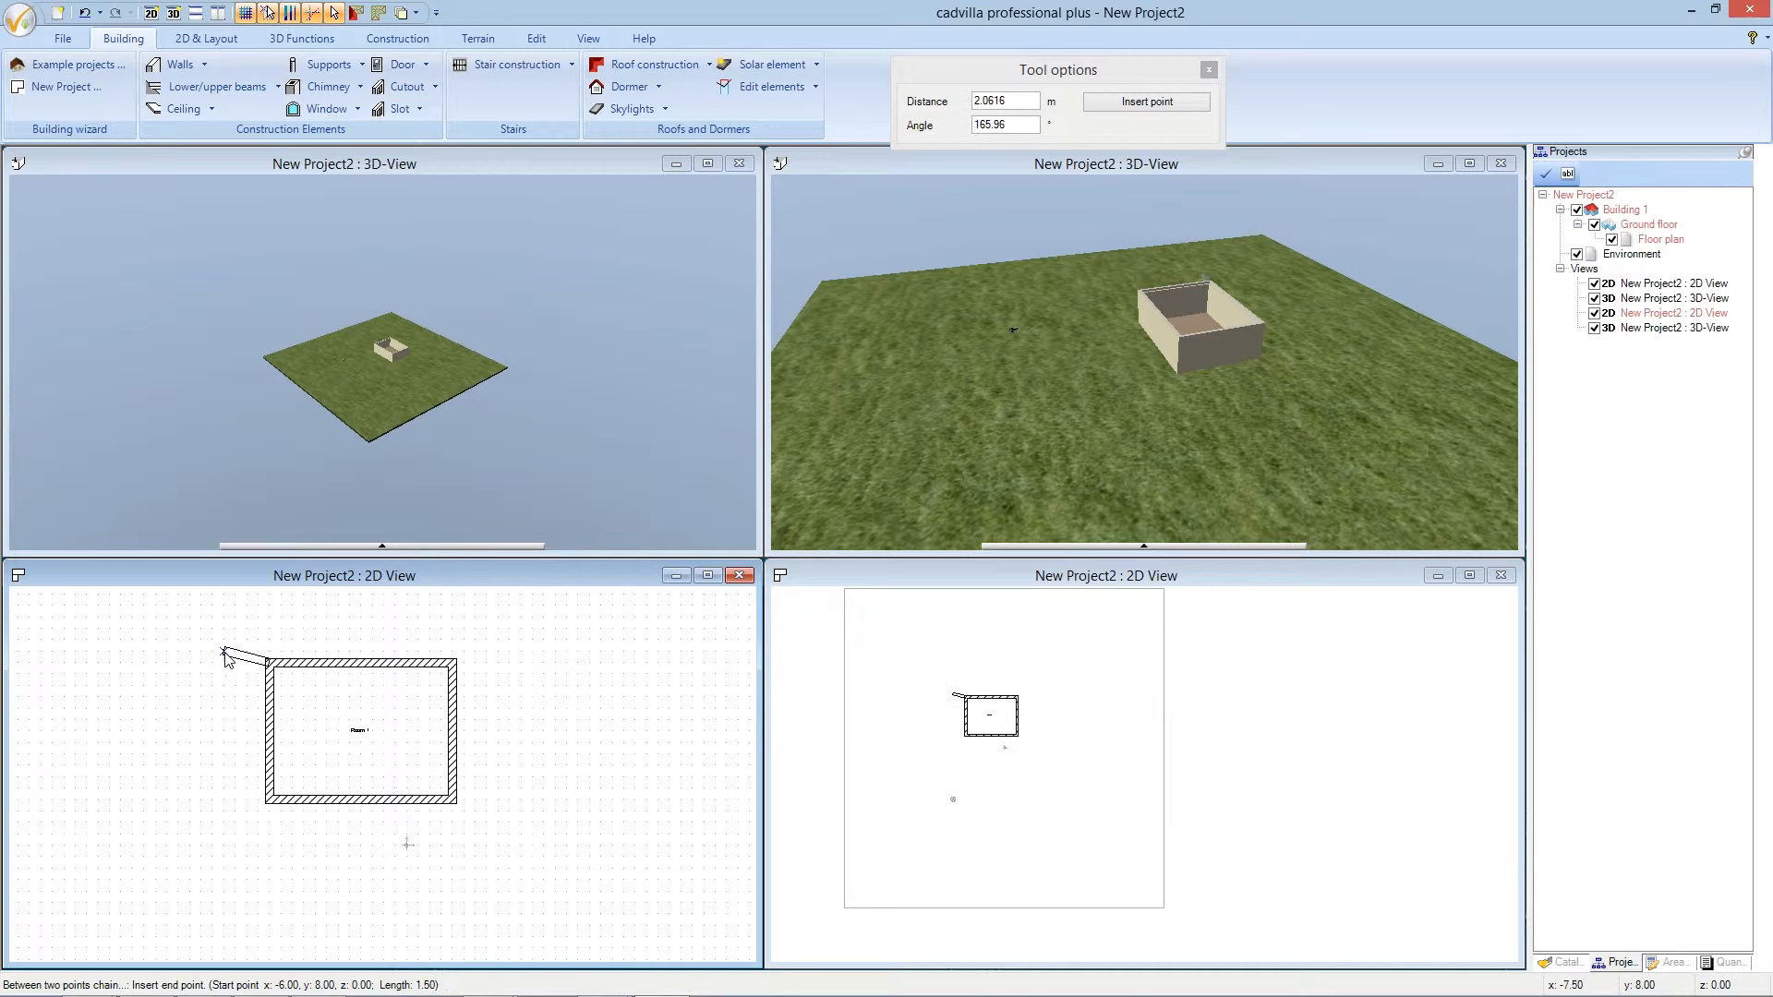
{"action": "key", "text": "Escape"}
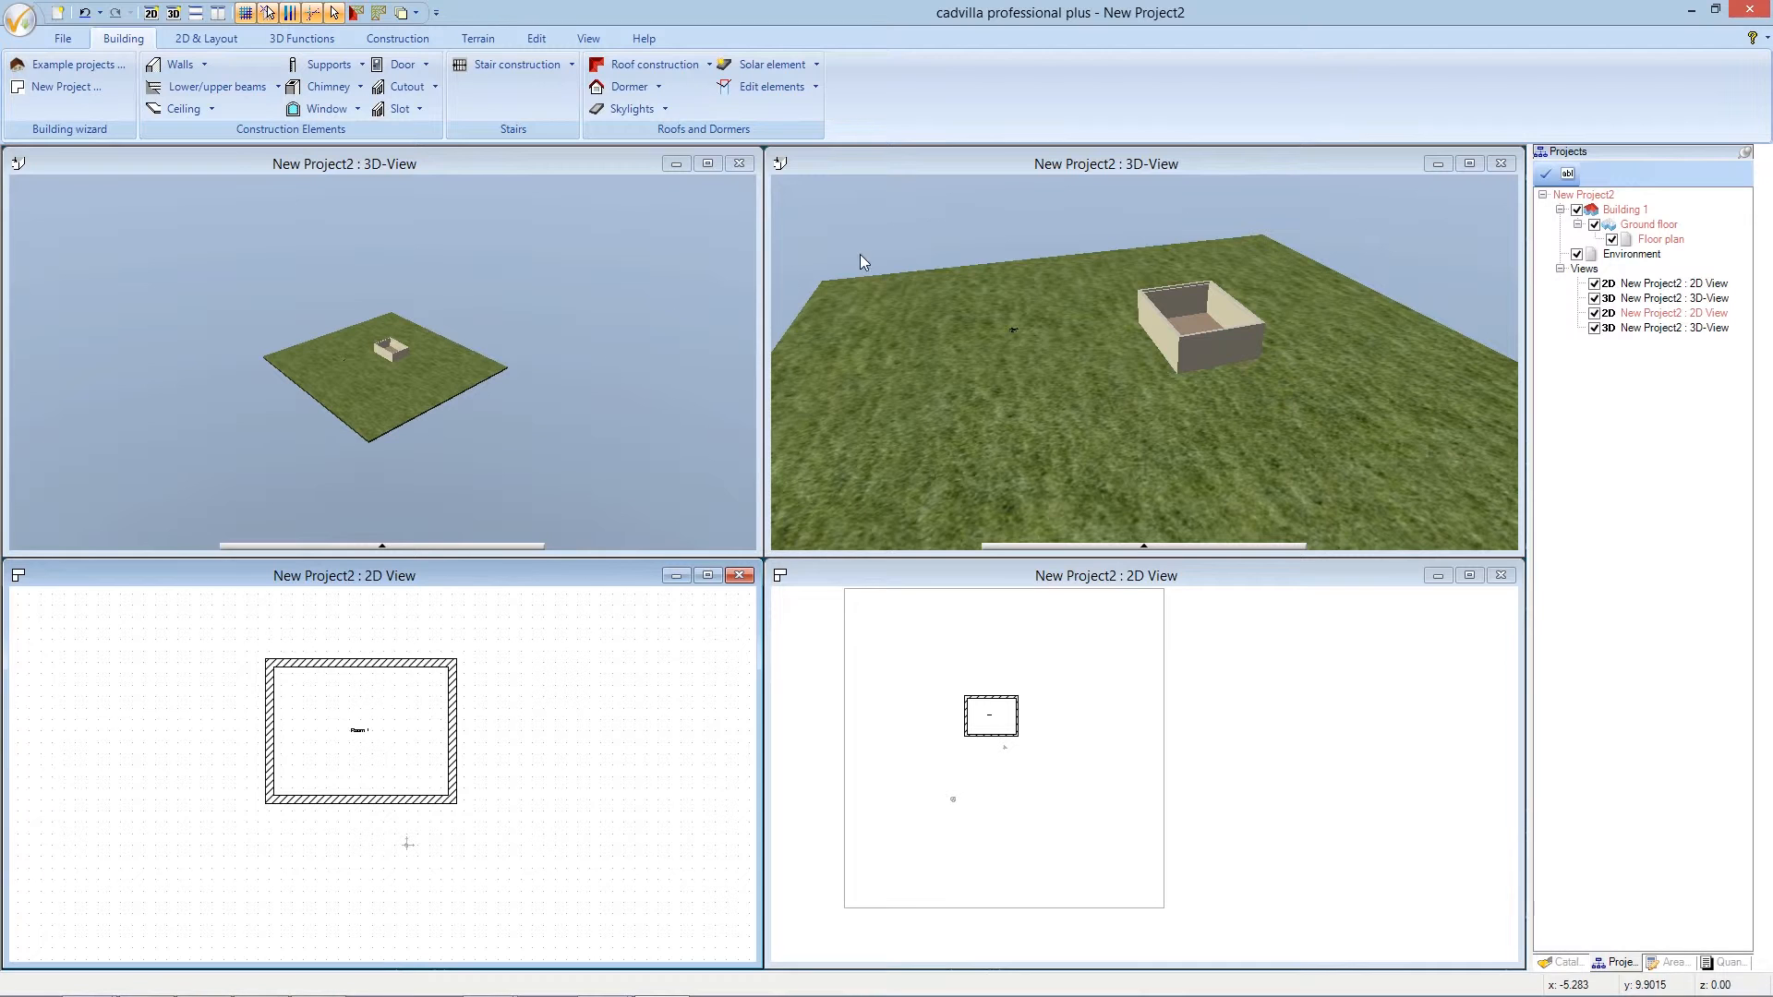
- Maximize the original 3D view and zoom out until the walled room and the whole terrain fit in it
{"action": "left_click", "coordinate": [1030, 164]}
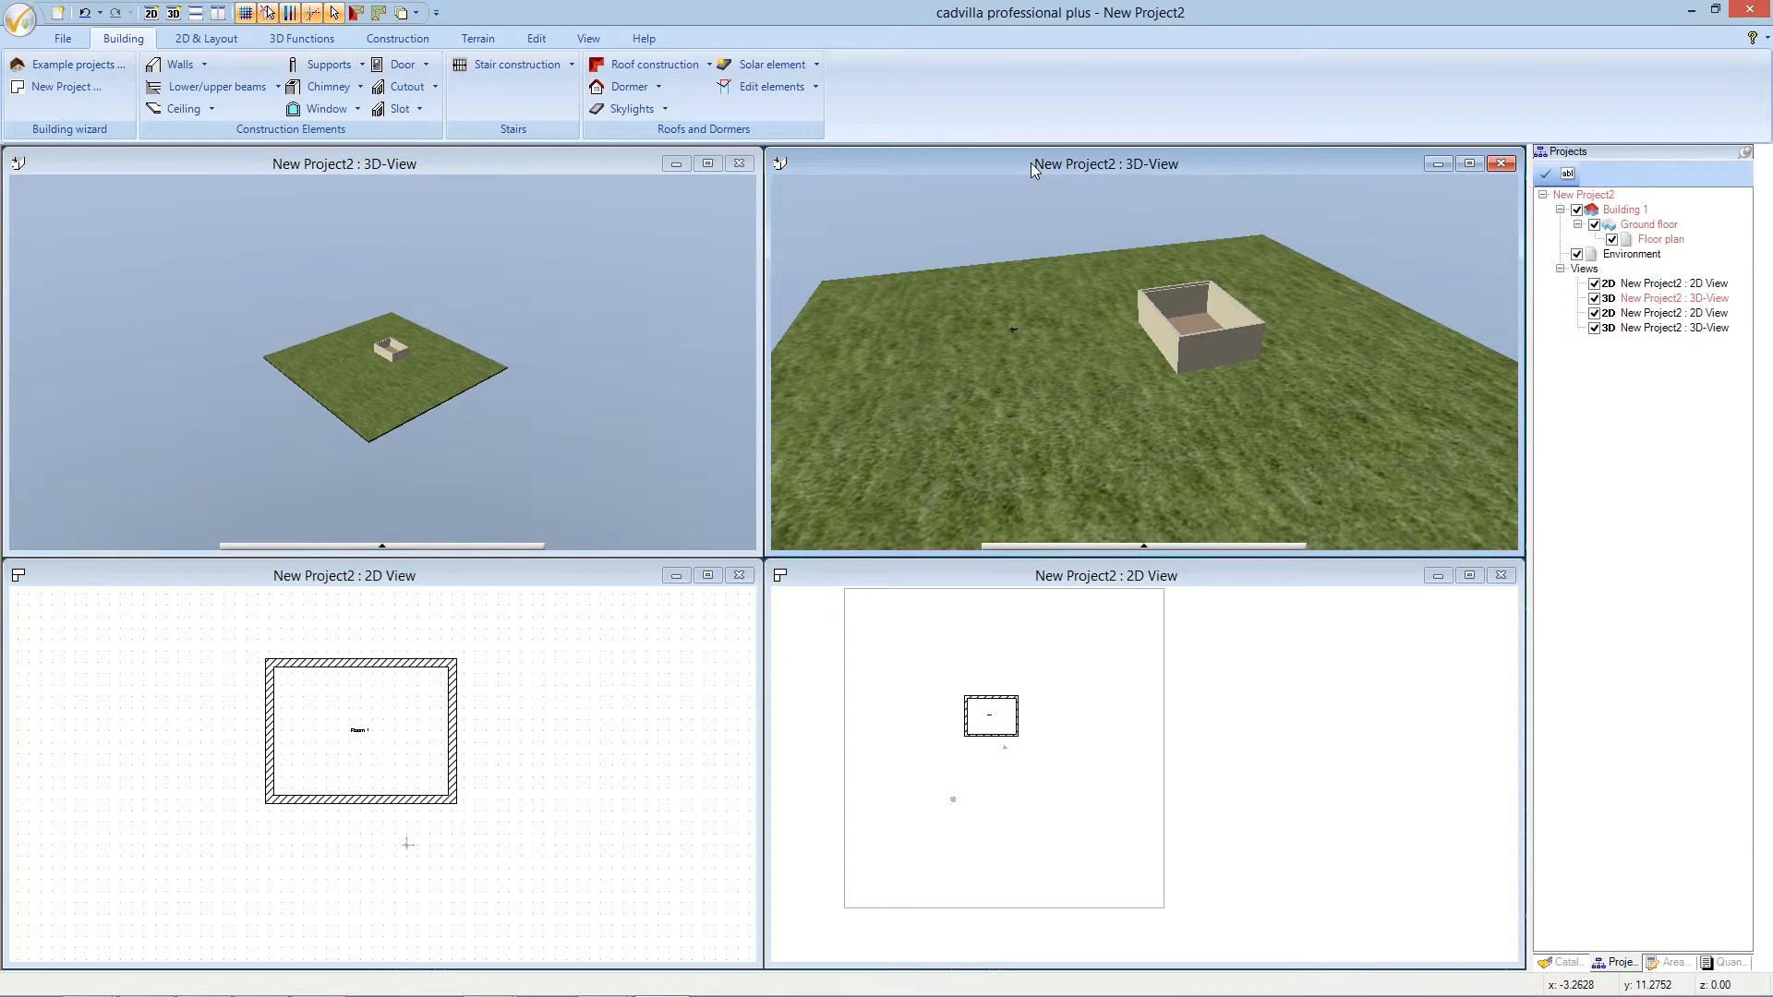
{"action": "left_click", "coordinate": [1469, 163]}
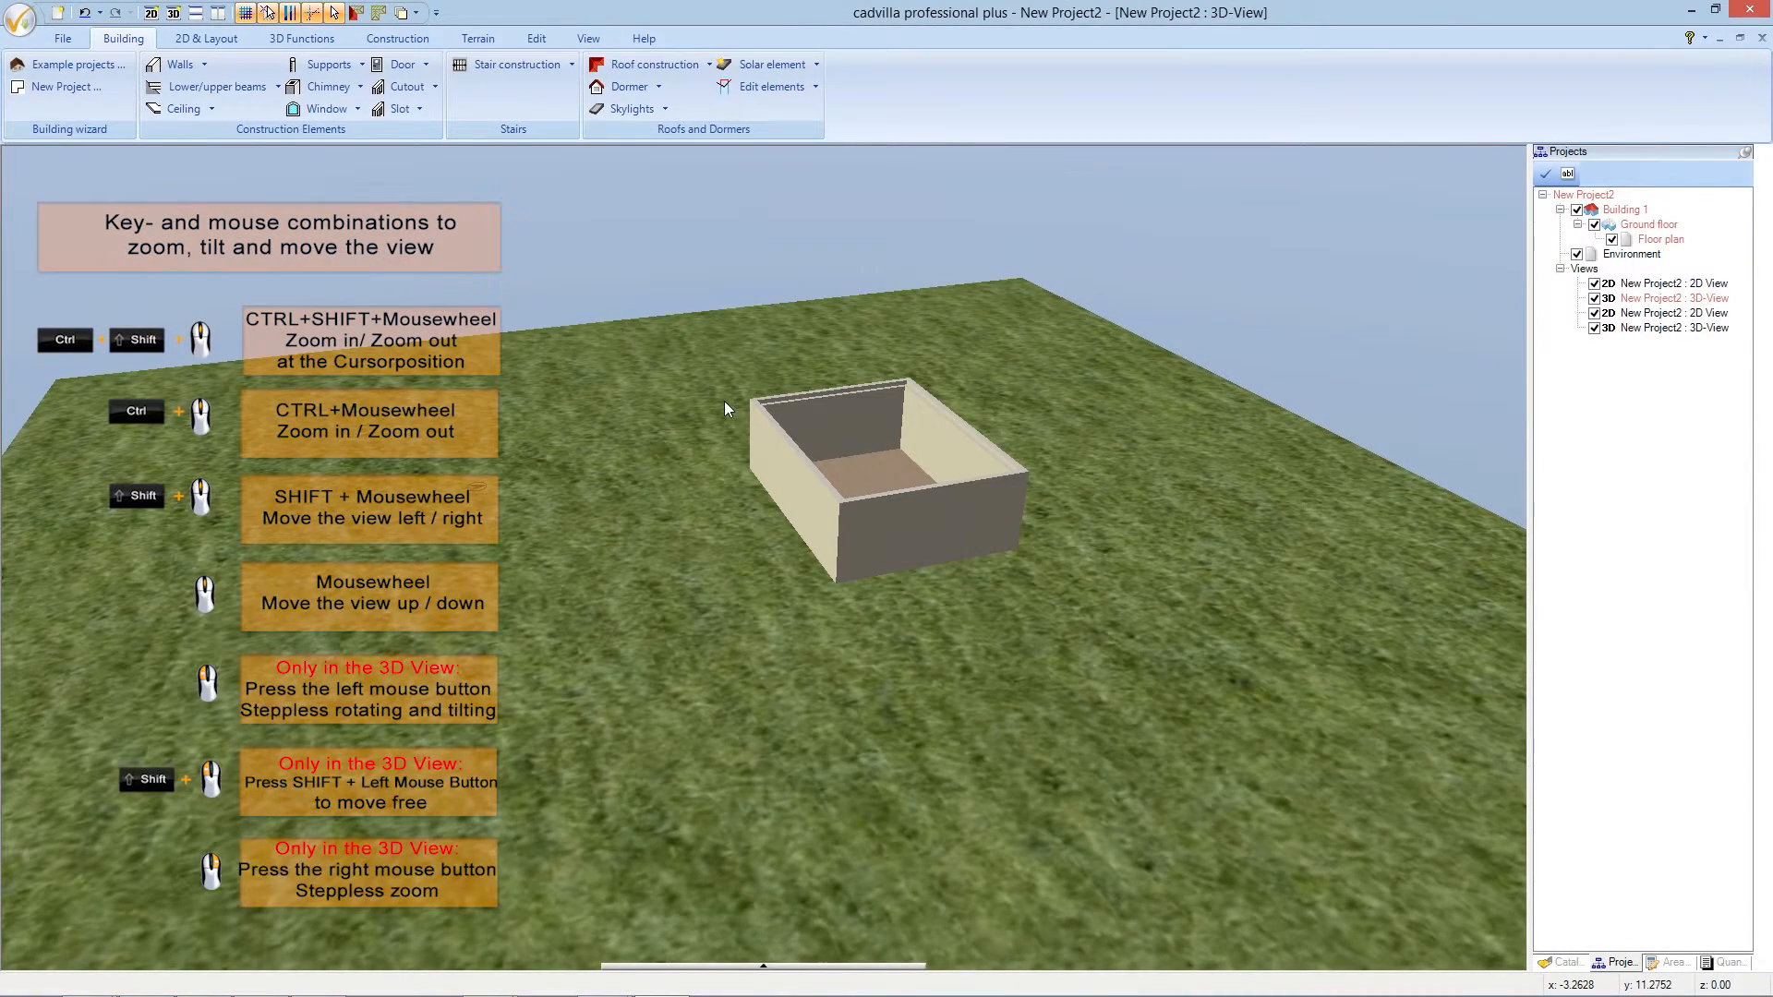
{"action": "scroll", "coordinate": [723, 401], "scroll_direction": "down", "scroll_amount": 6, "text": "ctrl+shift"}
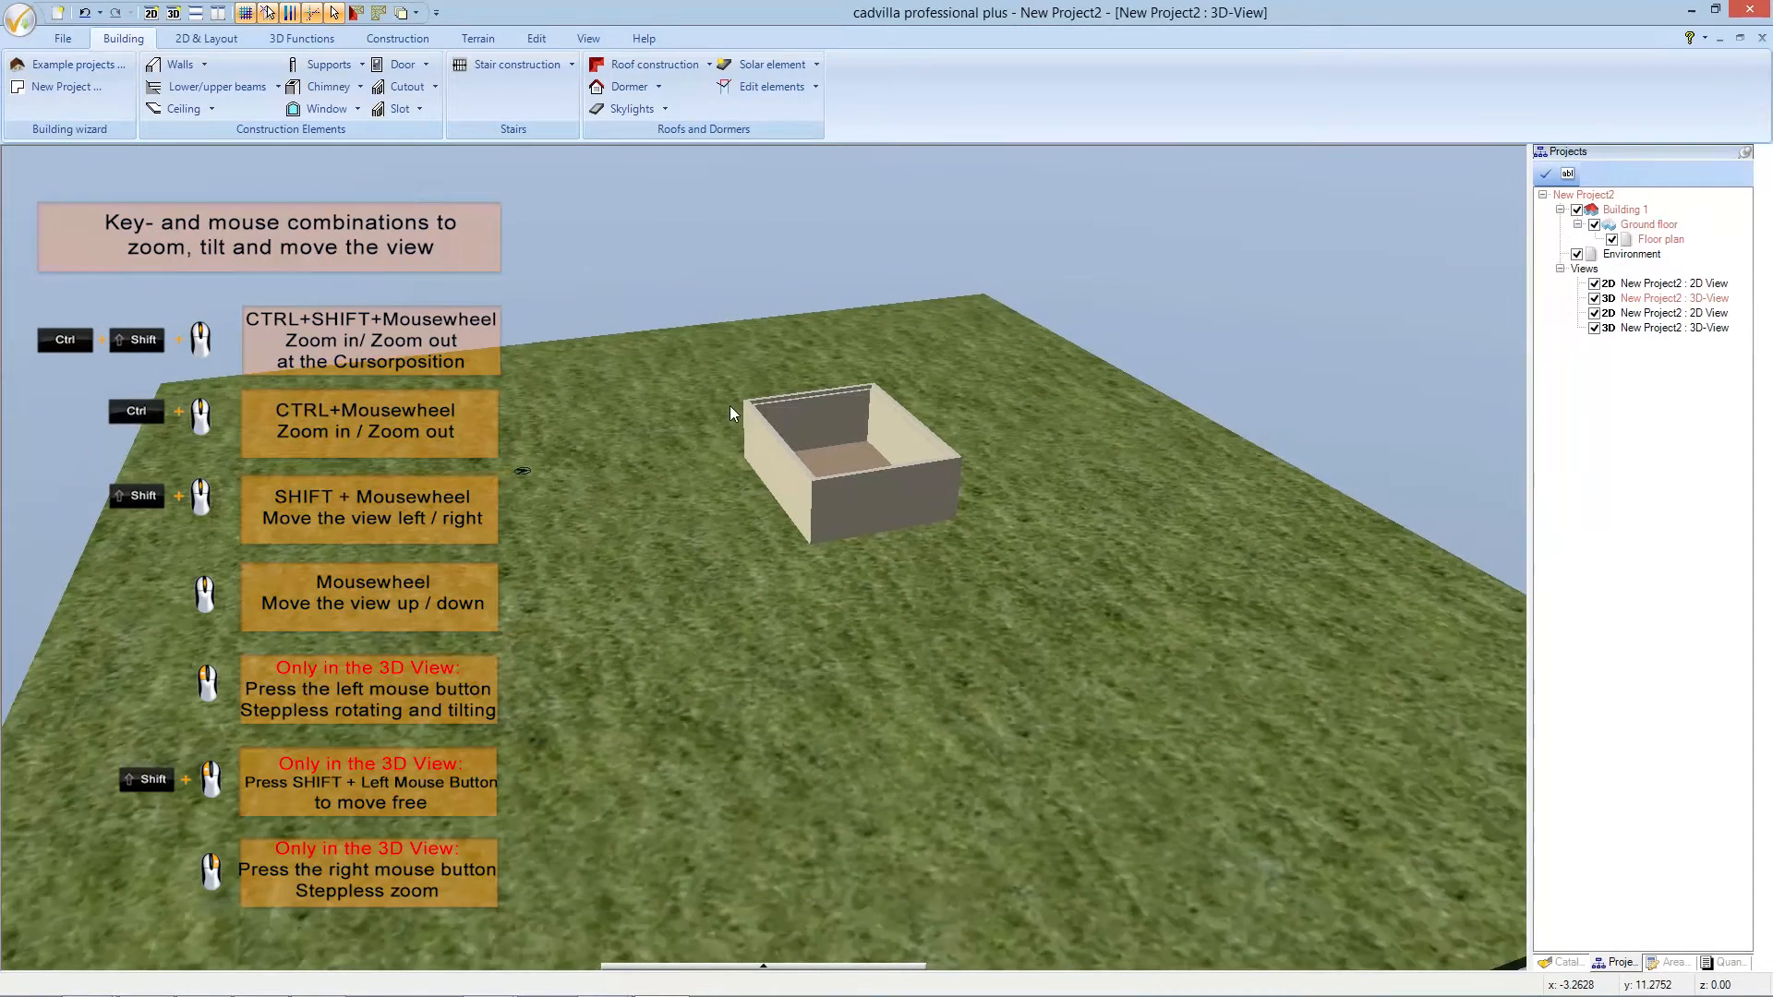
{"action": "scroll", "coordinate": [729, 406], "scroll_direction": "down", "scroll_amount": 5, "text": "ctrl+shift"}
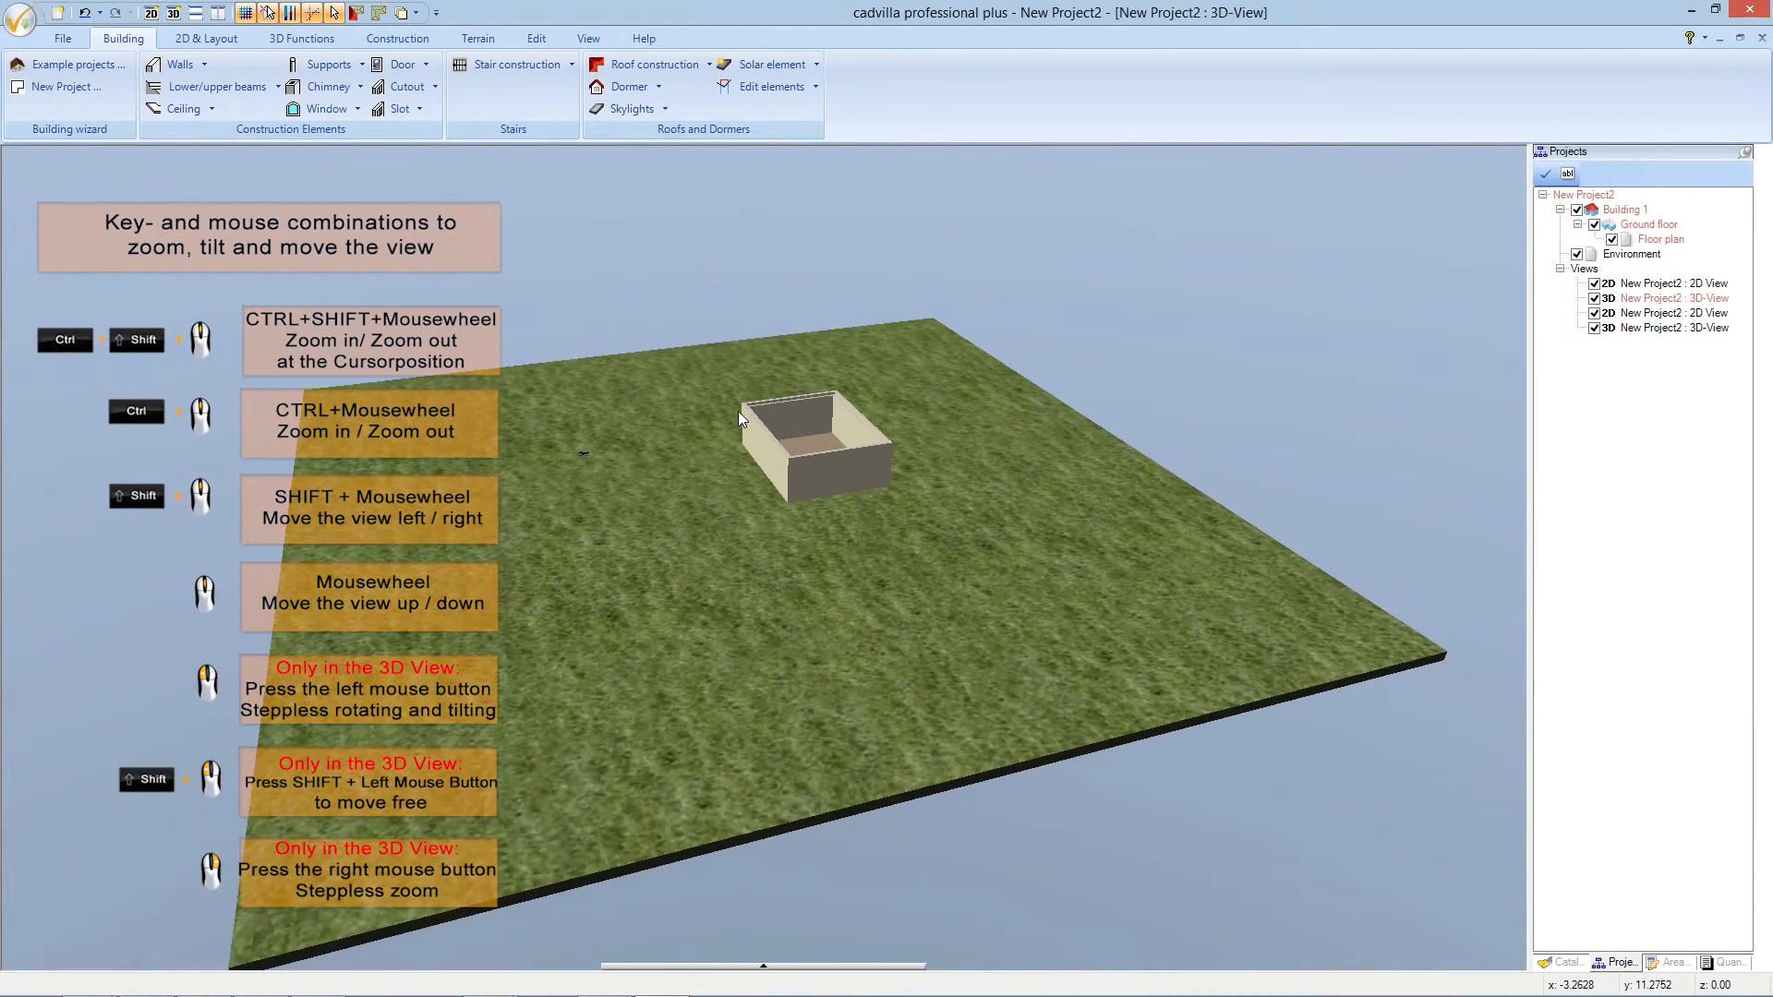
{"action": "scroll", "coordinate": [736, 416], "scroll_direction": "down", "scroll_amount": 5, "text": "ctrl+shift"}
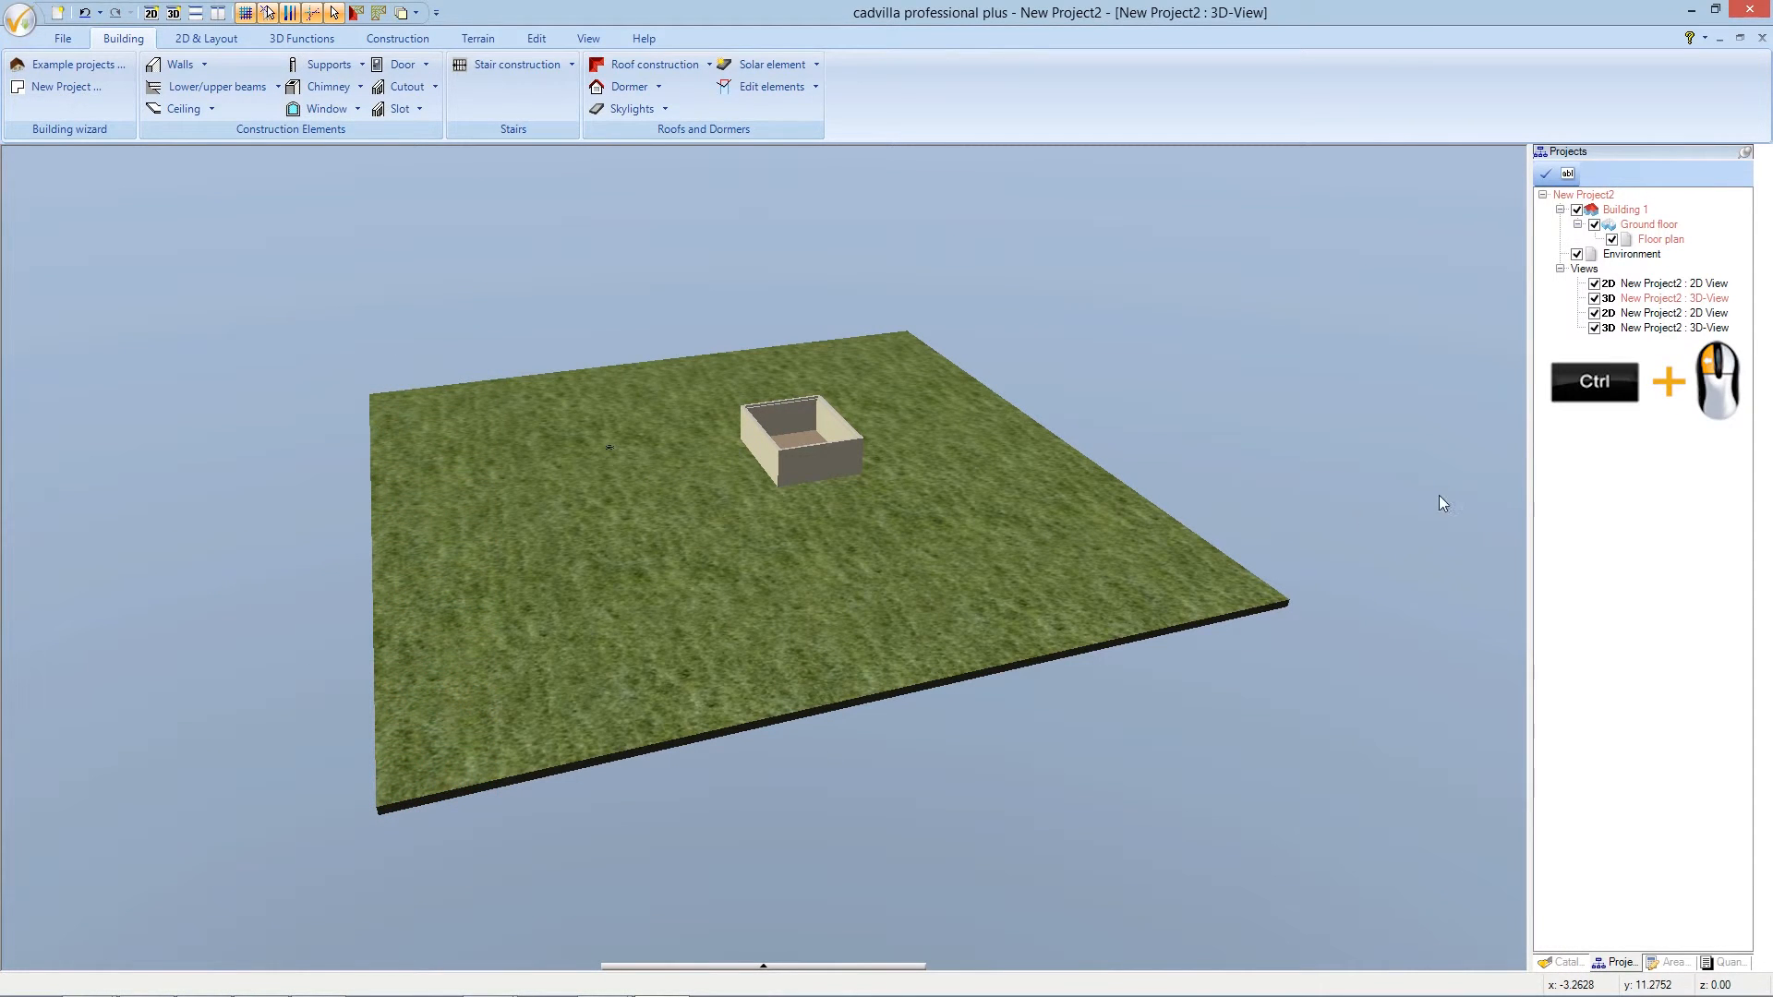
- Make the second 2D view current, zoom out to the whole plot and move it towards the middle of the view
{"action": "double_click", "coordinate": [1663, 315]}
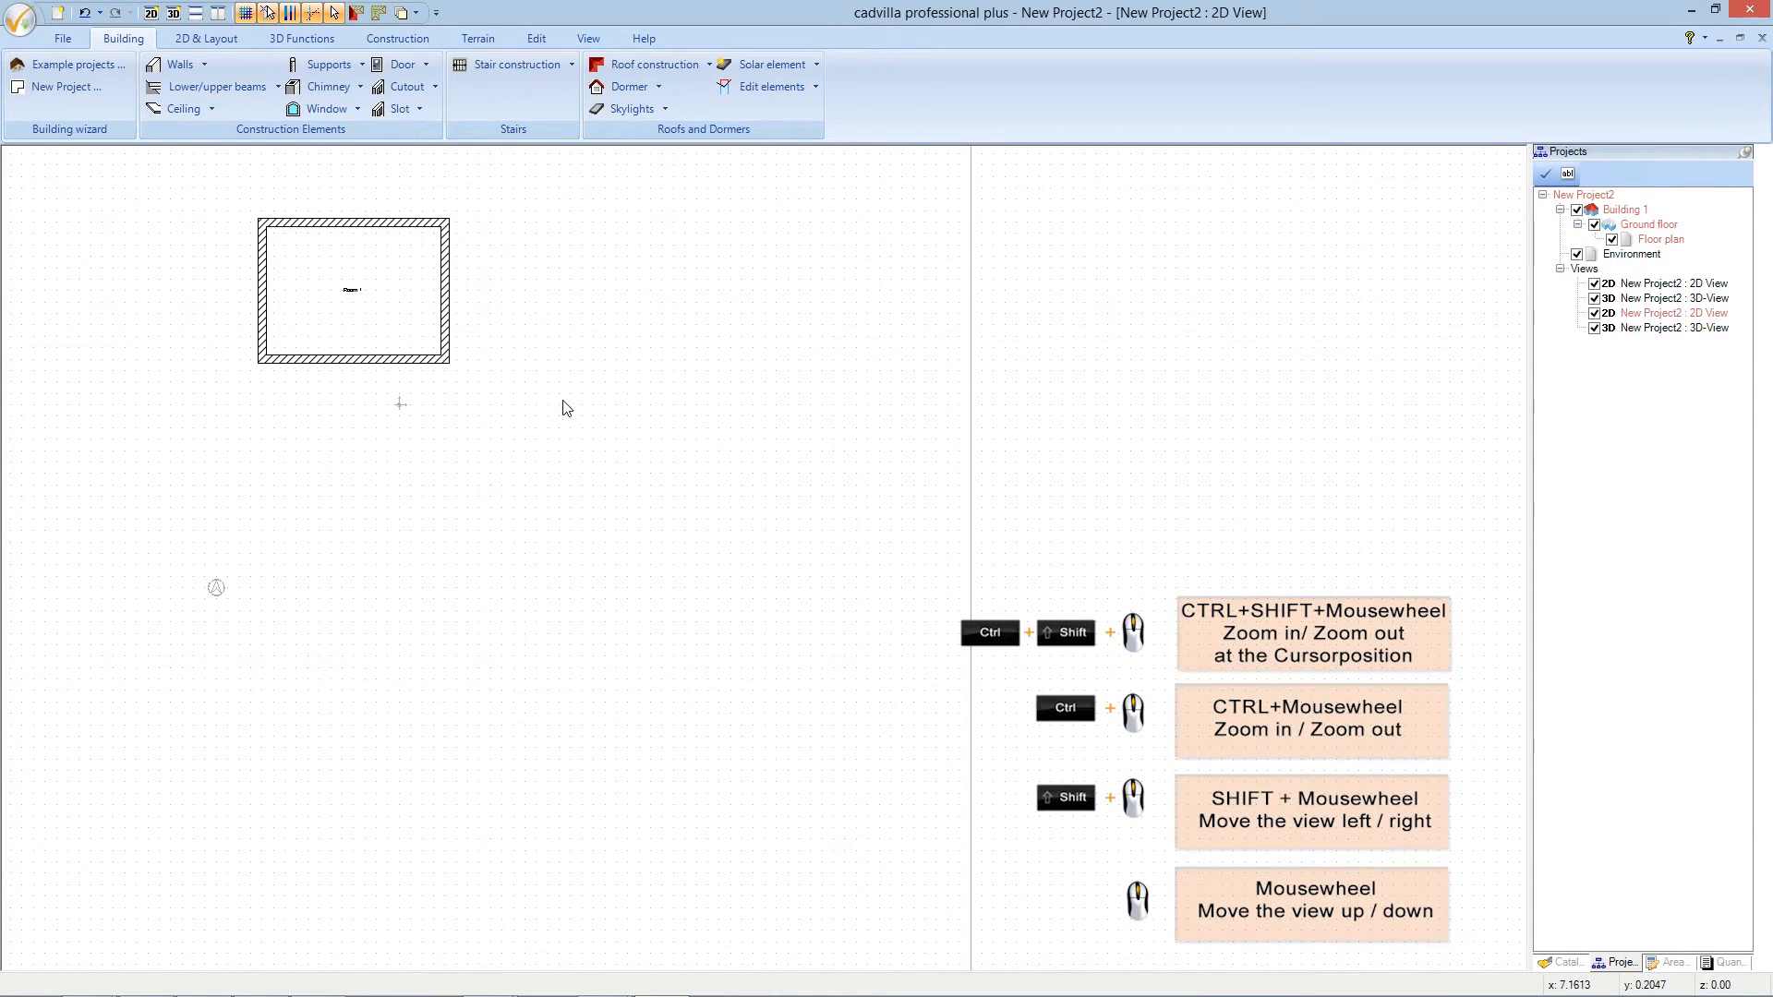
{"action": "scroll", "coordinate": [564, 408], "scroll_direction": "down", "scroll_amount": 3, "text": "ctrl+shift"}
{"action": "scroll", "coordinate": [572, 422], "scroll_direction": "down", "scroll_amount": 2, "text": "ctrl+shift"}
{"action": "scroll", "coordinate": [569, 415], "scroll_direction": "up", "scroll_amount": 3}
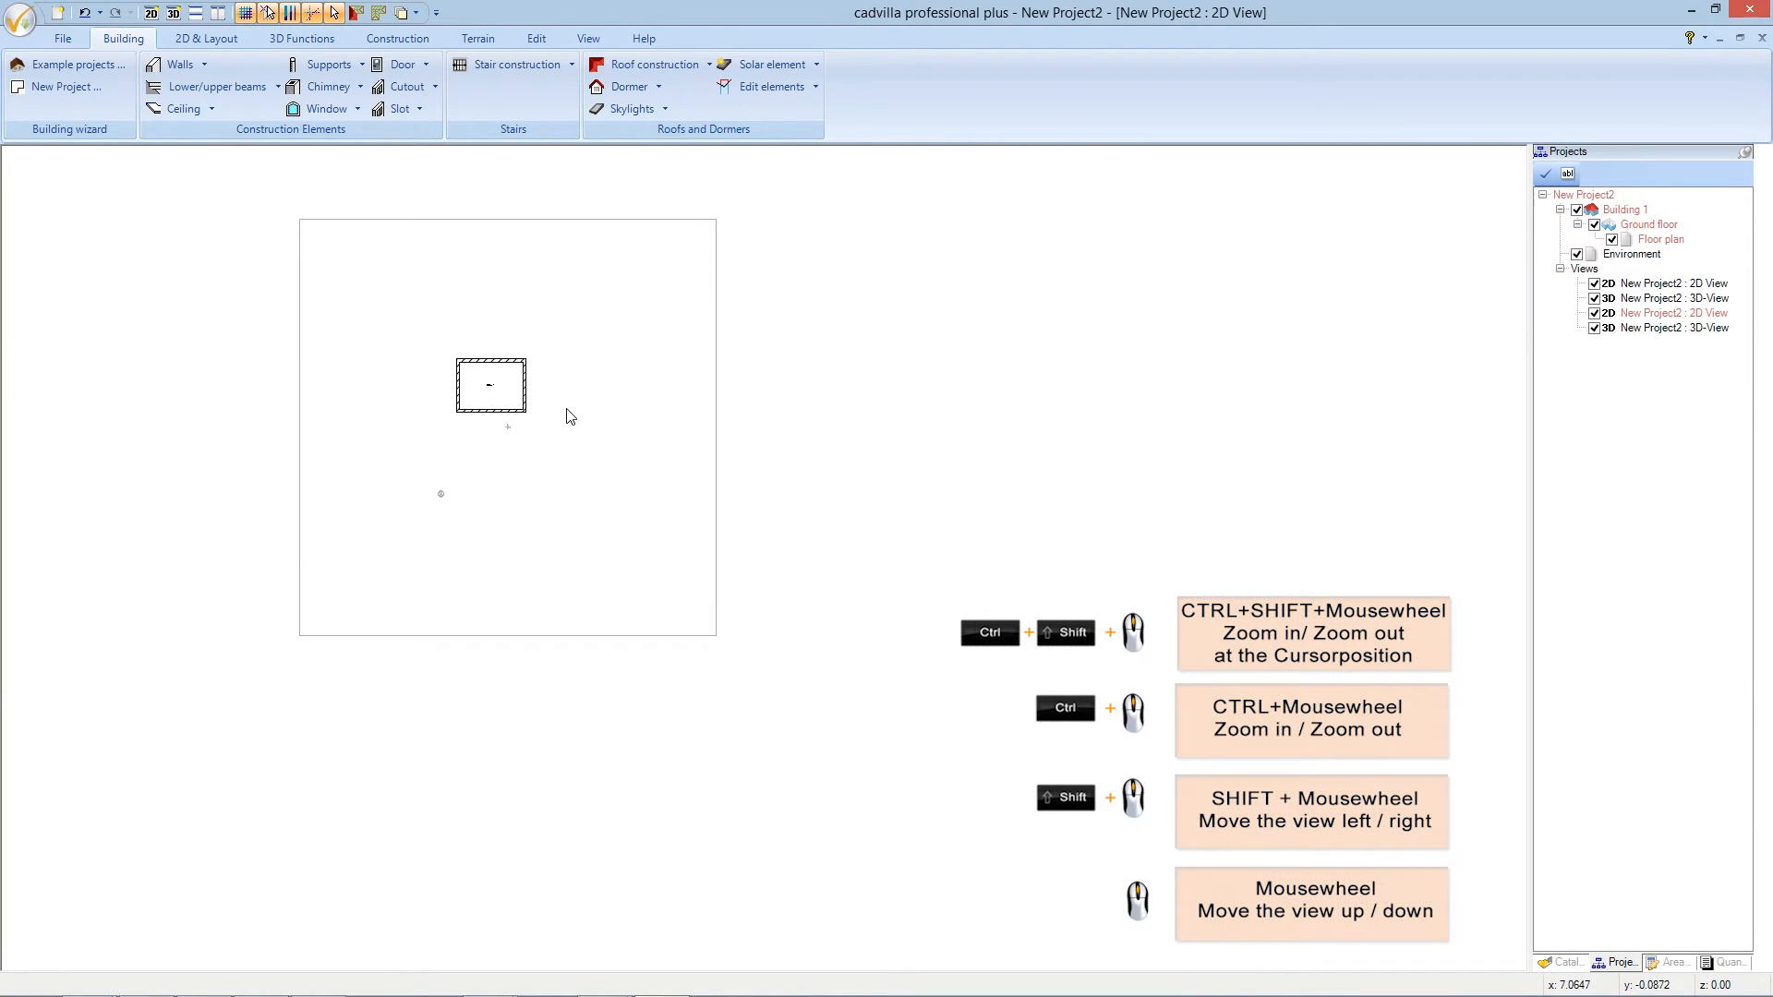
{"action": "scroll", "coordinate": [567, 407], "scroll_direction": "up", "scroll_amount": 1}
{"action": "scroll", "coordinate": [578, 404], "scroll_direction": "left", "scroll_amount": 4, "text": "shift"}
{"action": "scroll", "coordinate": [697, 424], "scroll_direction": "left", "scroll_amount": 5, "text": "shift"}
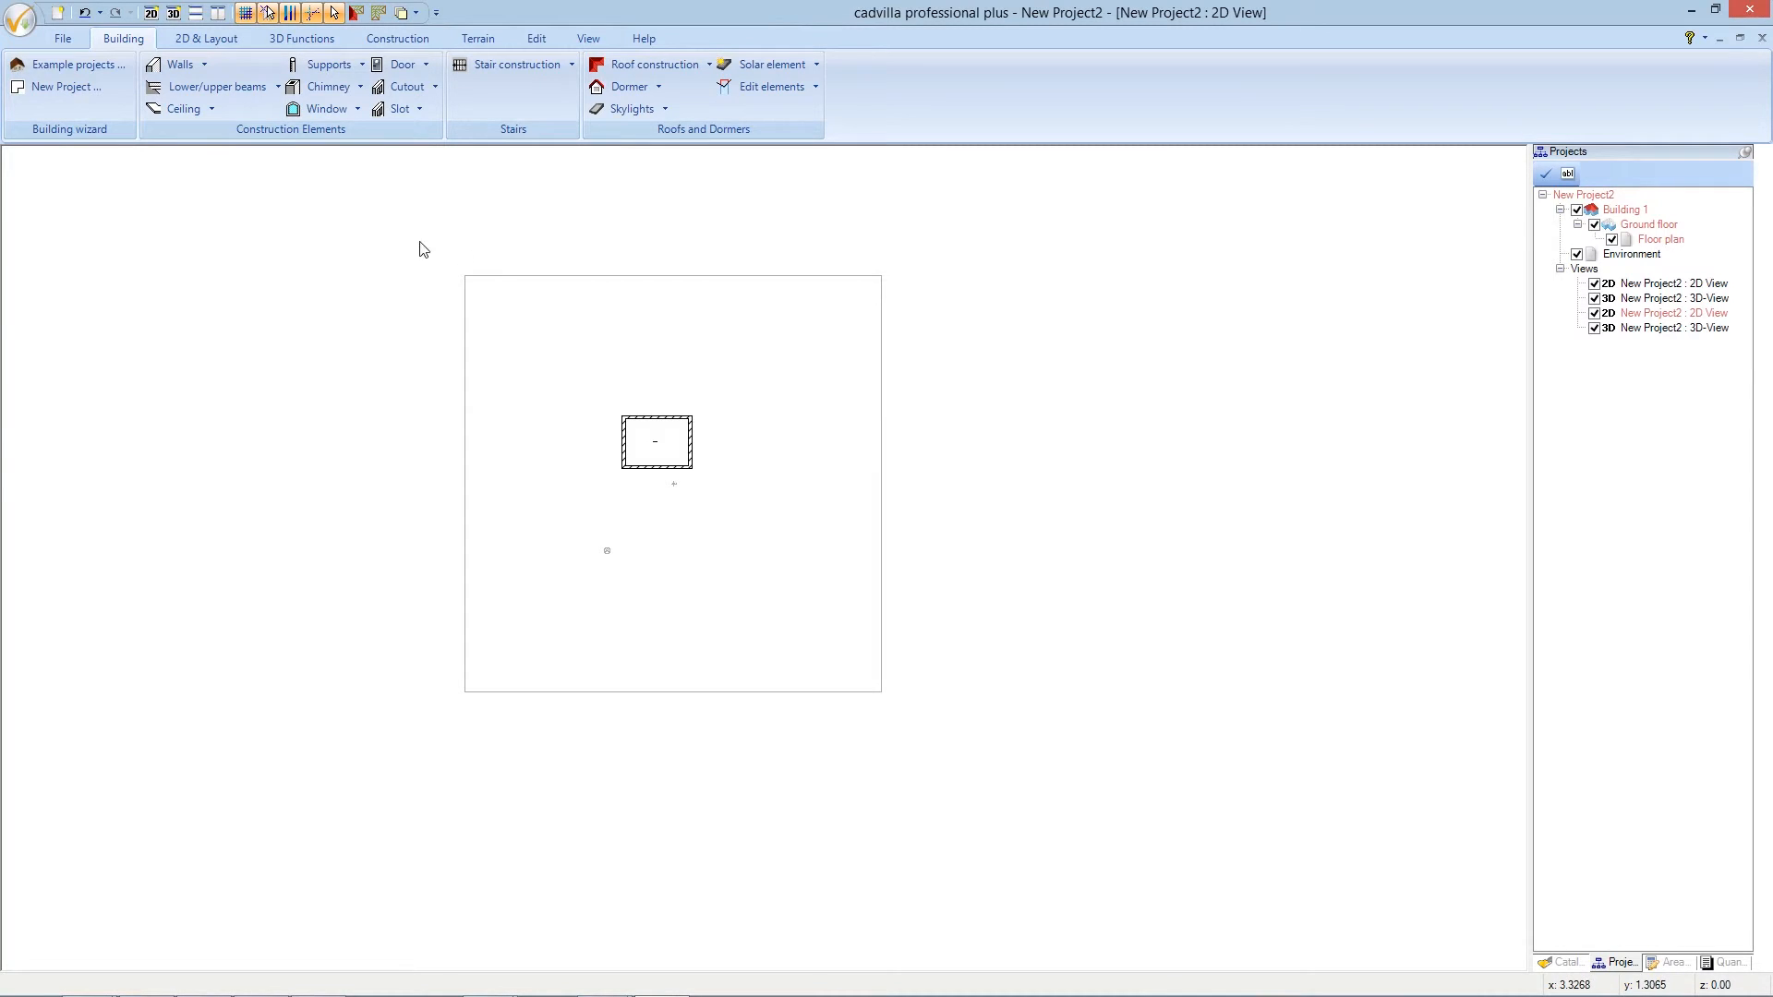
- Tile all views, and close the second 2D view and the original 3D view
{"action": "left_click", "coordinate": [220, 15]}
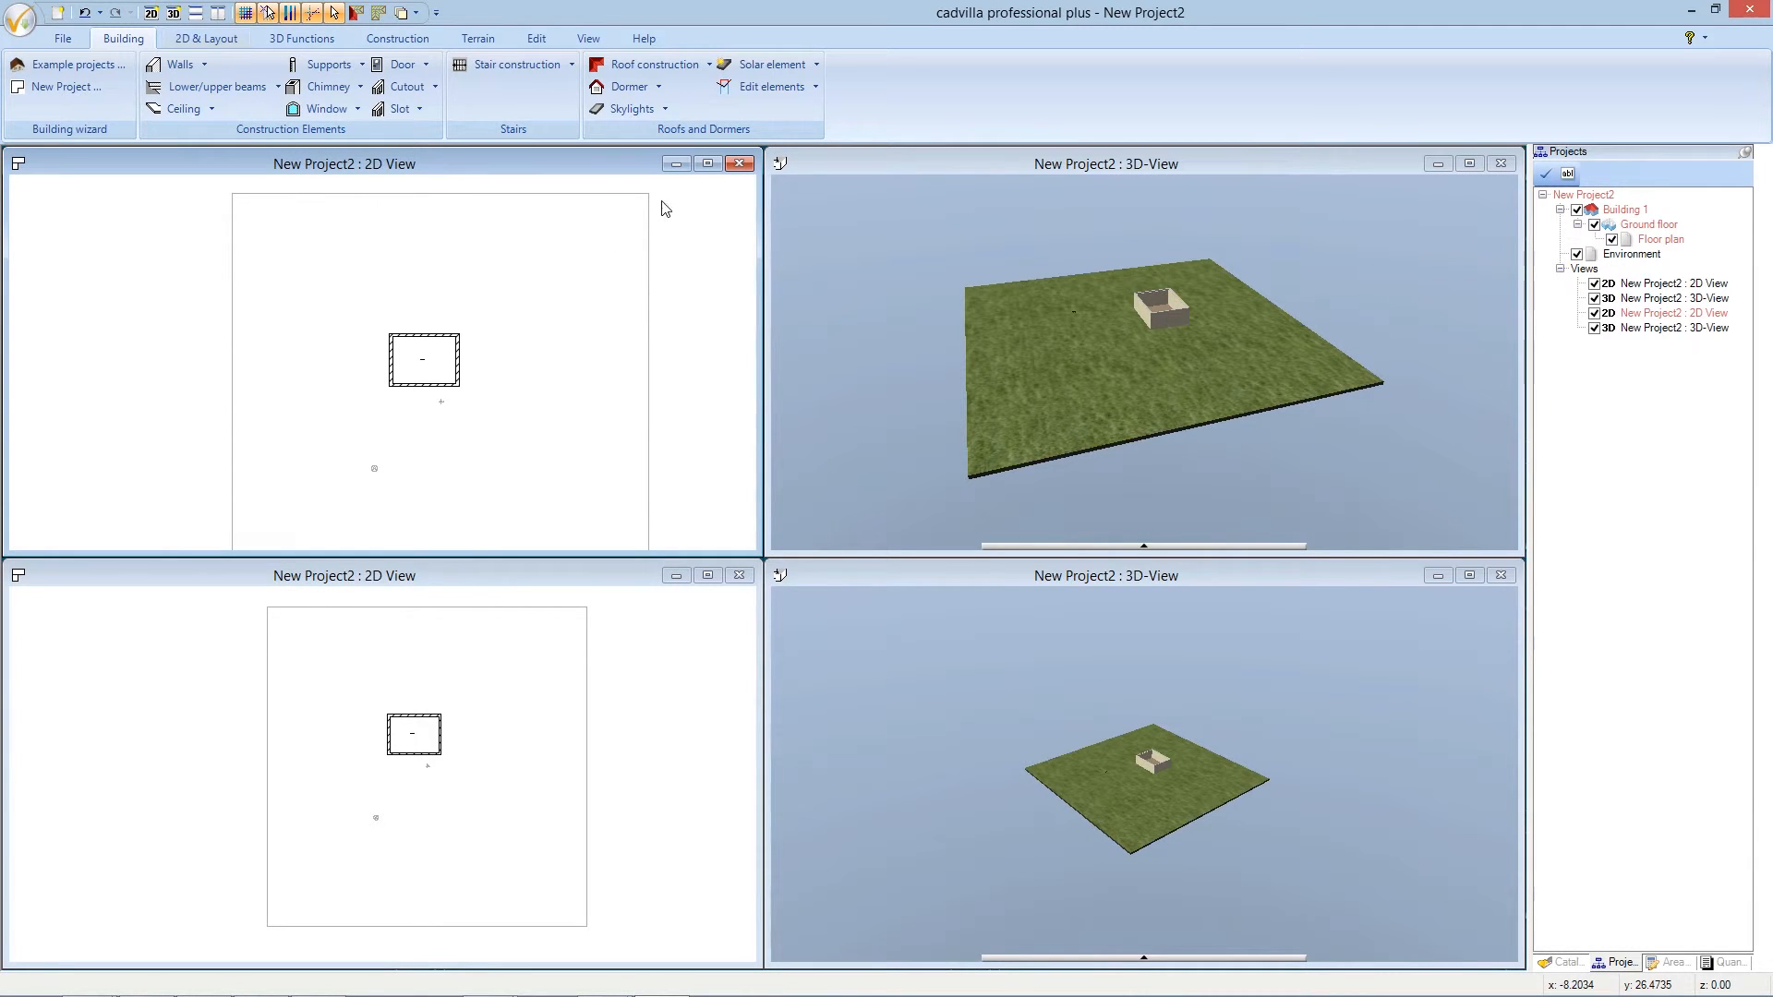
{"action": "left_click", "coordinate": [739, 165]}
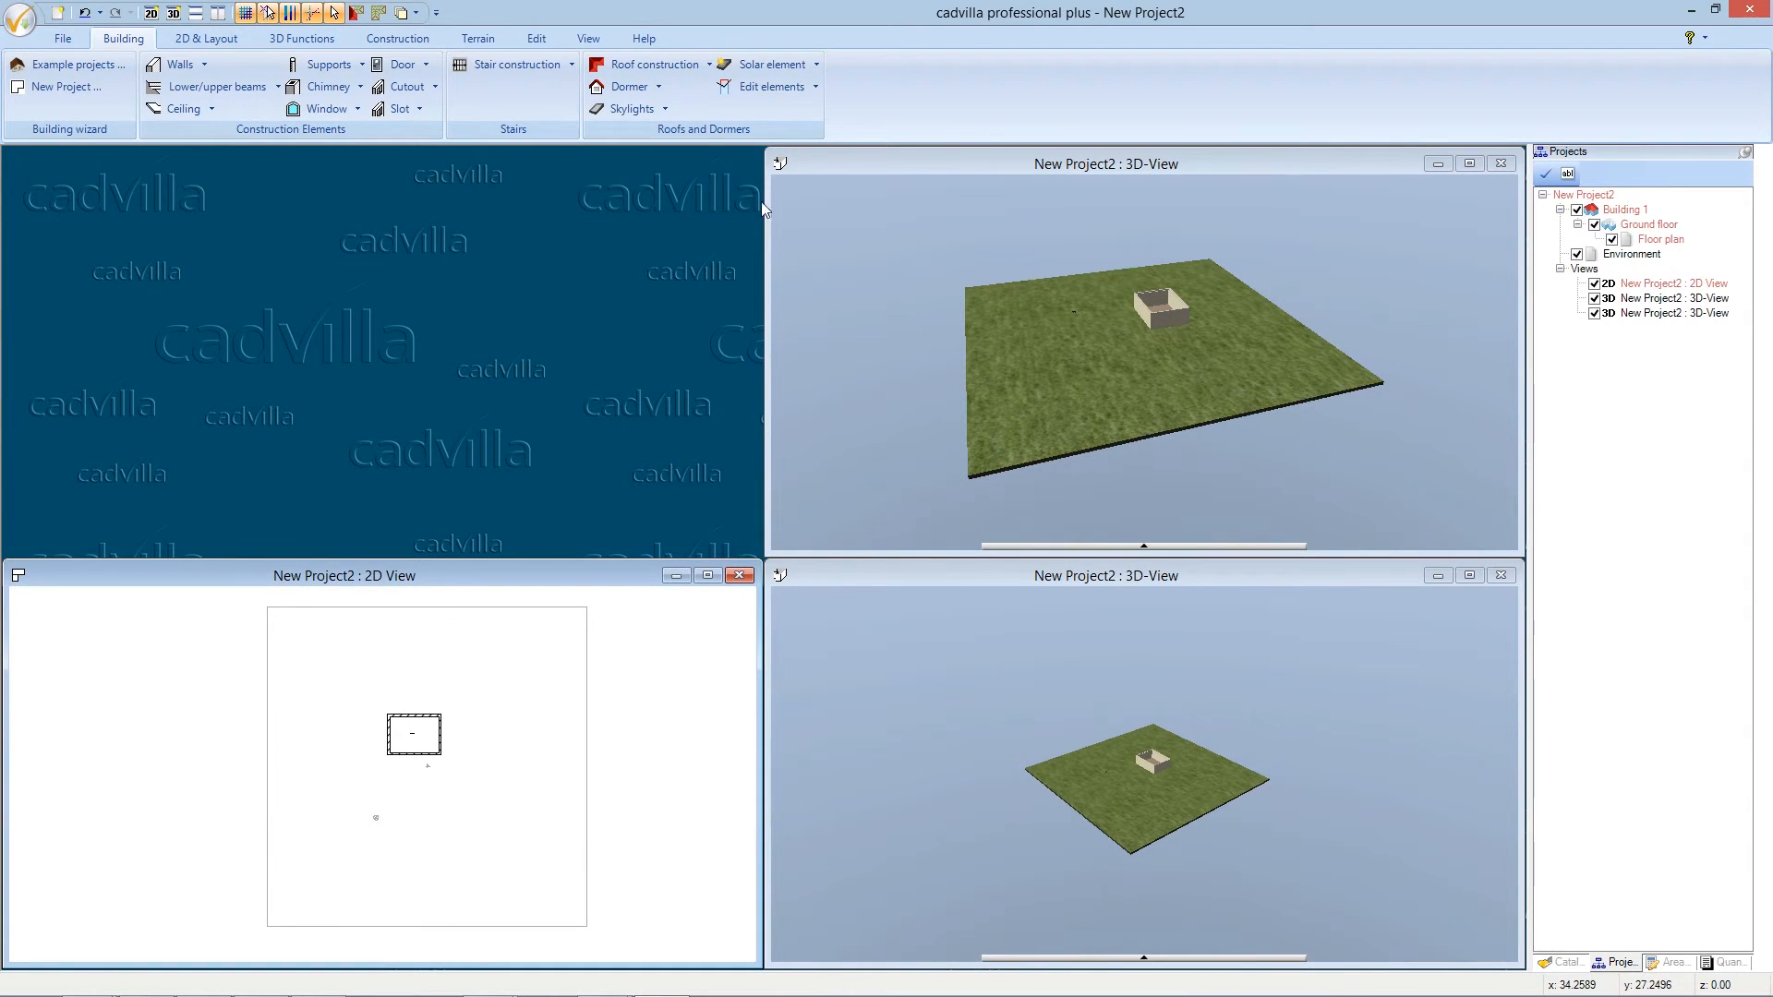
{"action": "left_click", "coordinate": [1643, 300]}
{"action": "right_click", "coordinate": [1643, 300]}
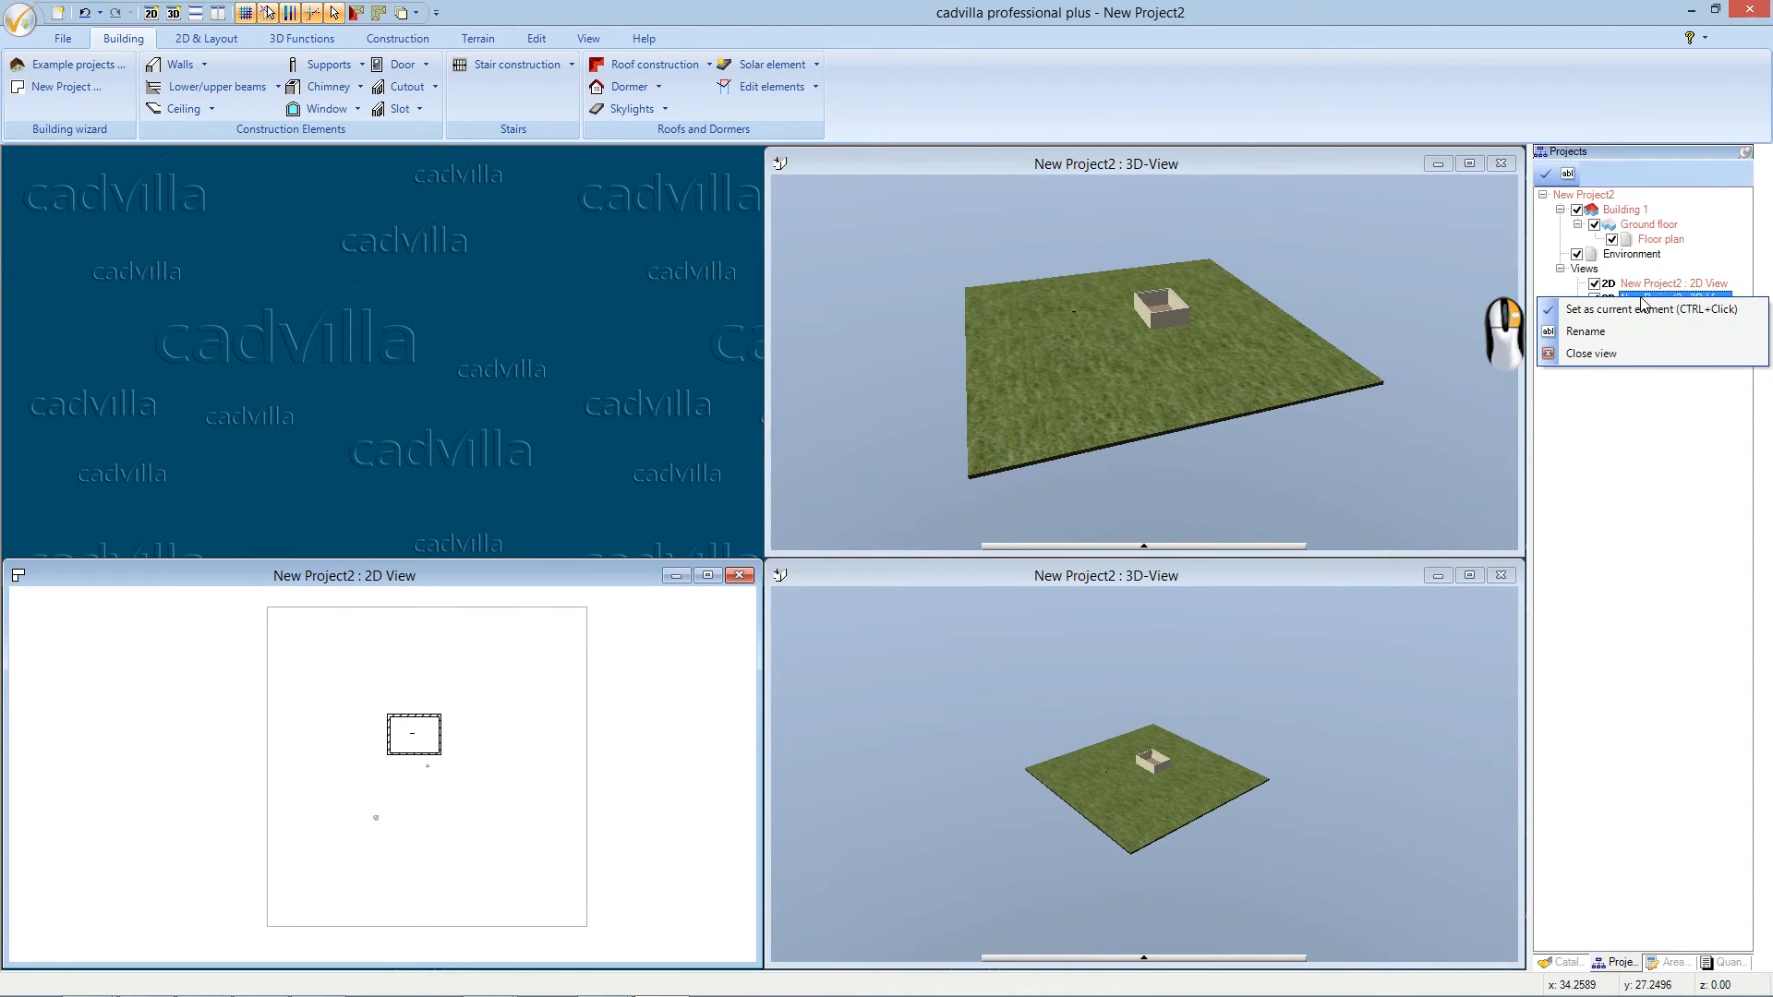
{"action": "left_click", "coordinate": [1650, 356]}
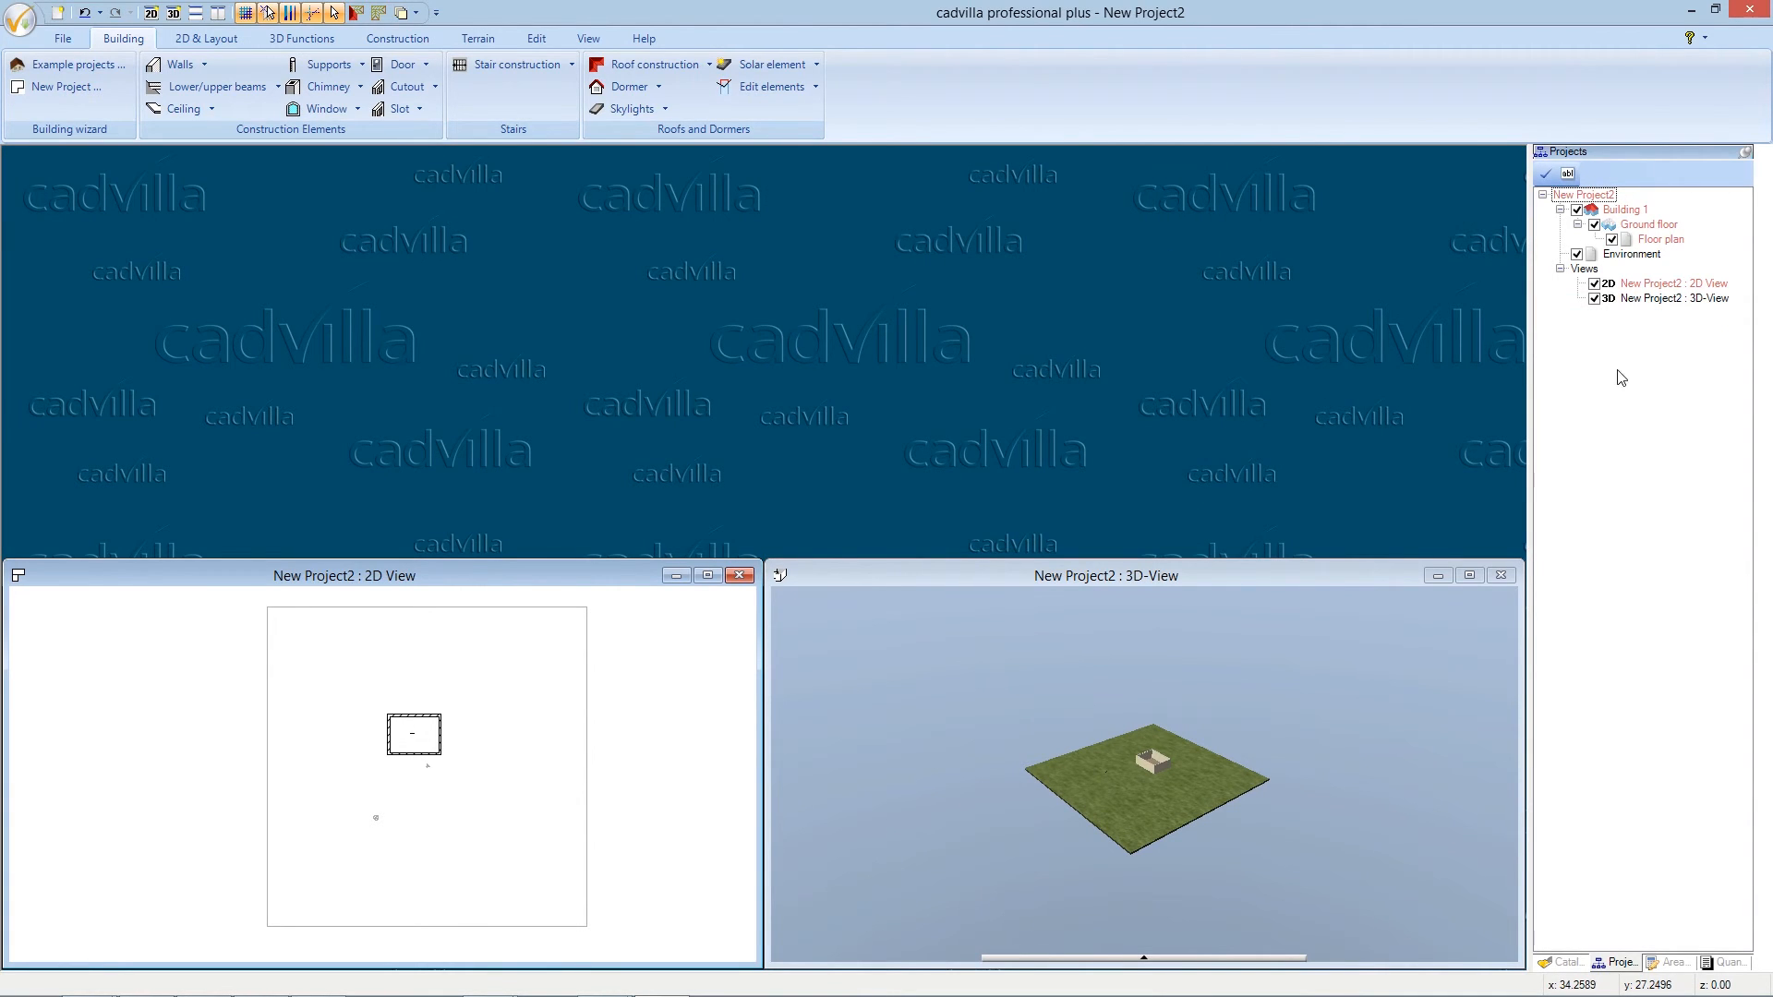
- Maximize the remaining 2D view and fit the complete plan in it with Show All
{"action": "left_click", "coordinate": [706, 576]}
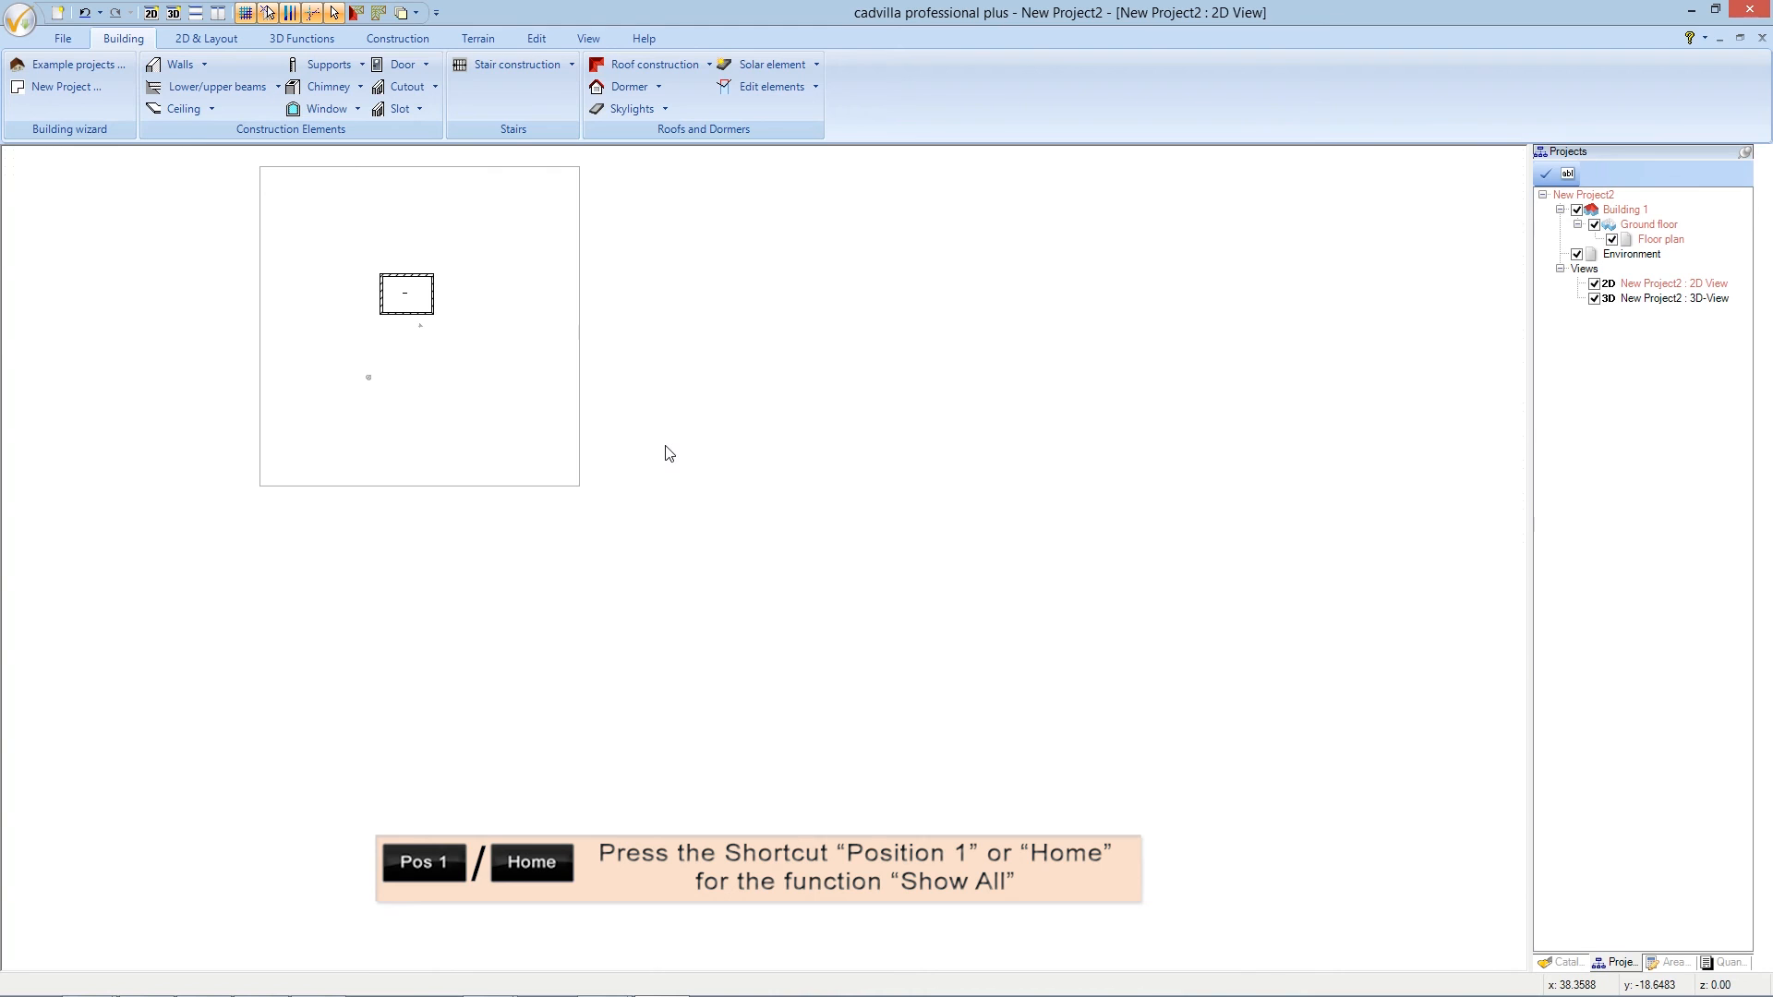
{"action": "key", "text": "Home"}
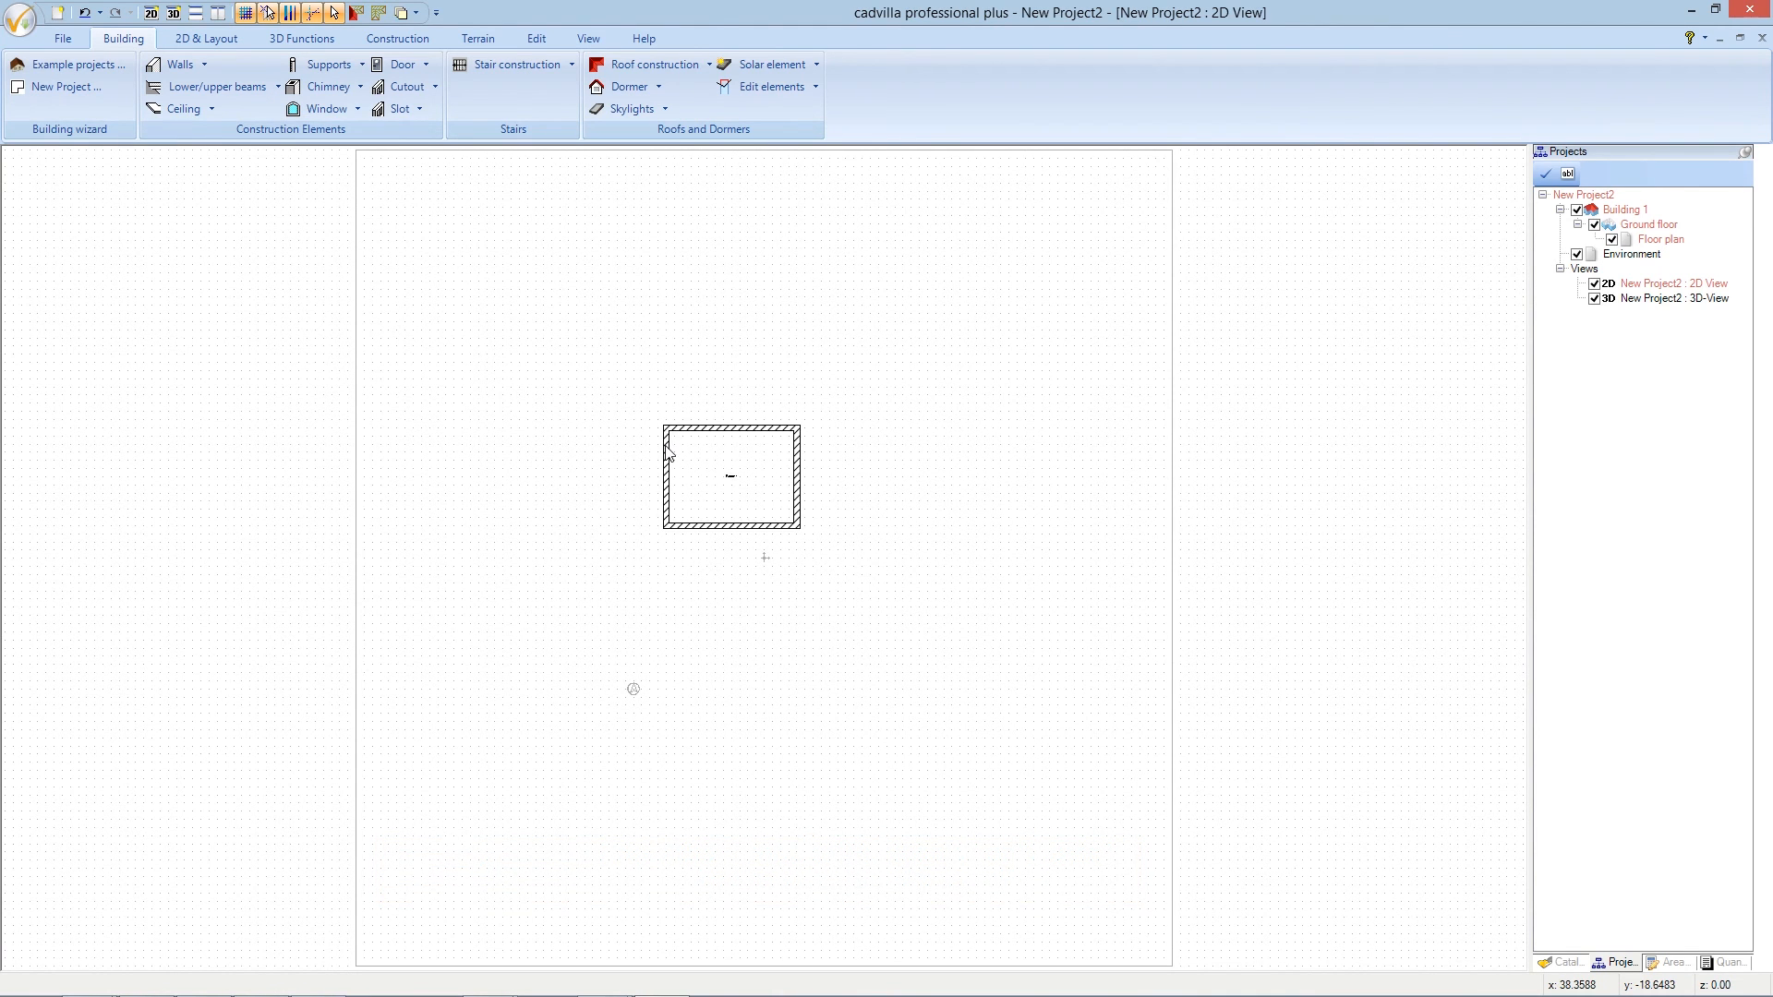